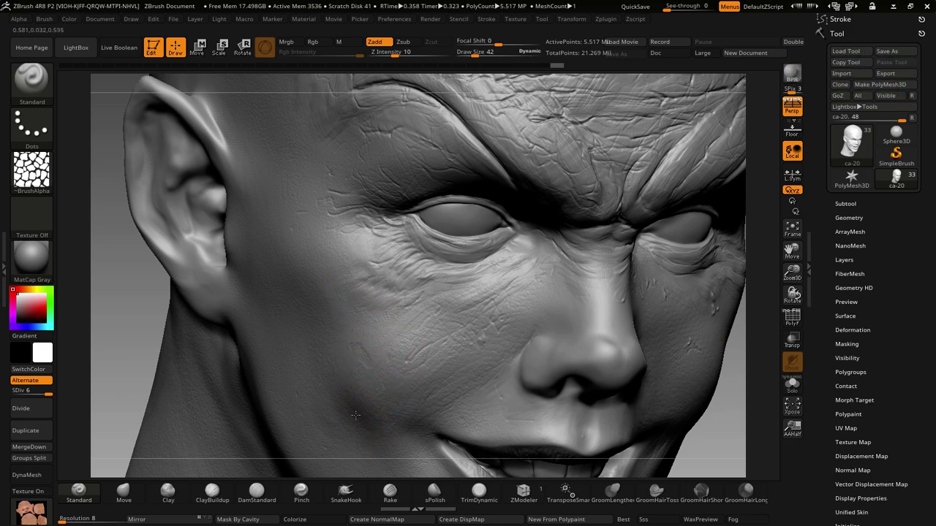
# - Add fine skin detail to the nose tip, the eye corner and the cheek below the eye
pyautogui.moveTo(340, 364)
pyautogui.mouseDown()
pyautogui.moveTo(355, 251)
pyautogui.moveTo(397, 272)
pyautogui.mouseUp()
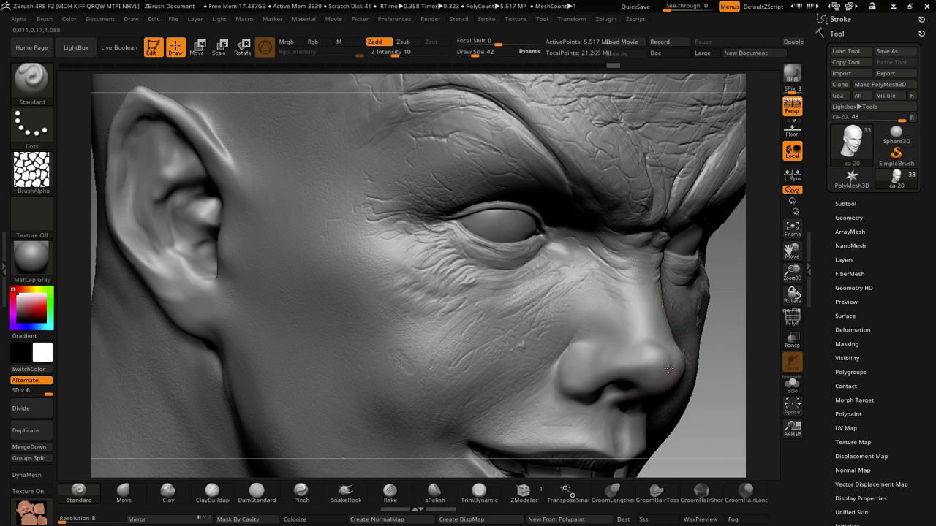
pyautogui.moveTo(600, 380); pyautogui.dragTo(654, 375)
pyautogui.moveTo(556, 245); pyautogui.dragTo(537, 253)
pyautogui.moveTo(484, 289); pyautogui.dragTo(387, 324)
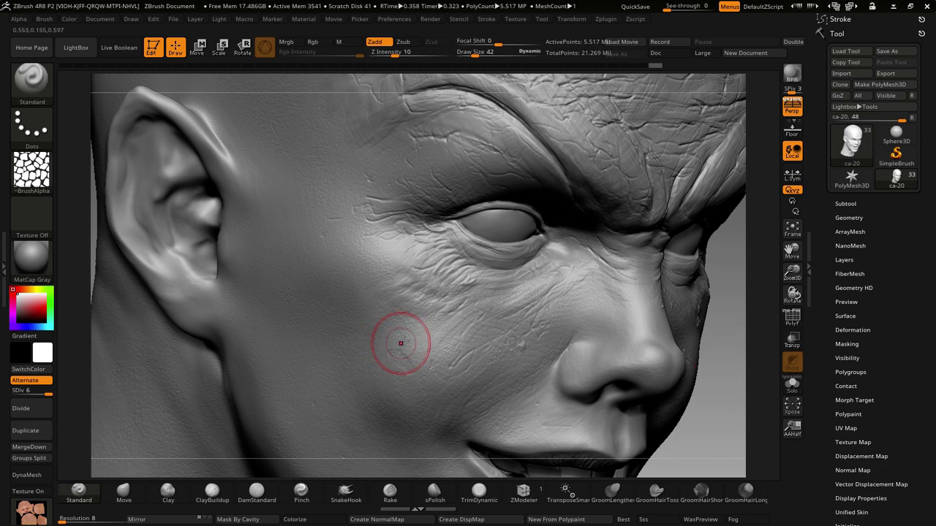
pyautogui.moveTo(431, 285); pyautogui.dragTo(380, 323)
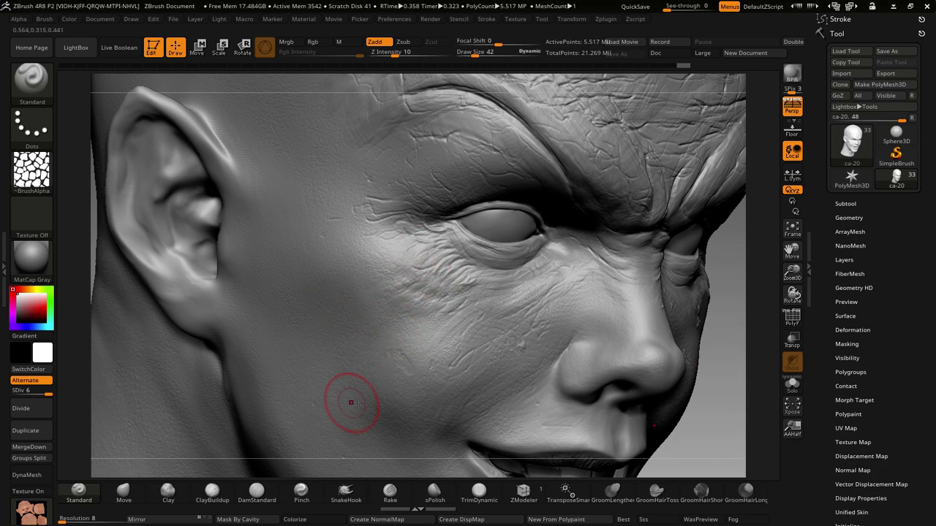
# - Layer more wrinkle strokes over the cheek and around the eye from a side-on angle
pyautogui.moveTo(351, 392); pyautogui.dragTo(488, 378, button='right')
pyautogui.moveTo(488, 378); pyautogui.dragTo(434, 353)
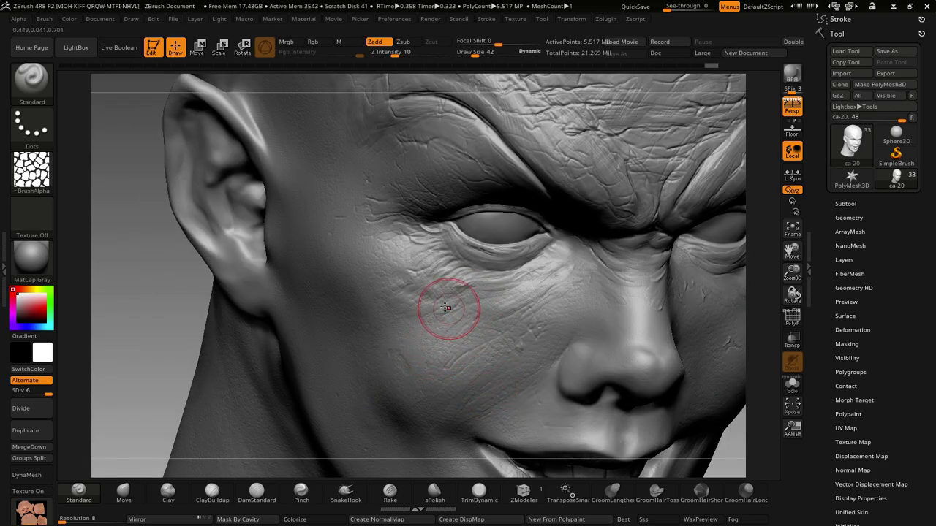
pyautogui.moveTo(445, 307); pyautogui.dragTo(458, 373)
pyautogui.moveTo(458, 372); pyautogui.dragTo(497, 303, button='right')
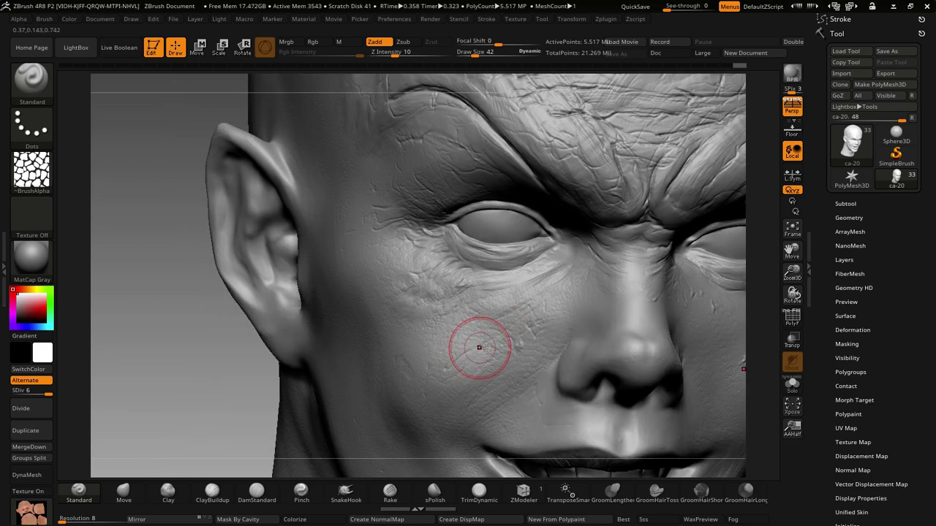
pyautogui.moveTo(478, 341); pyautogui.dragTo(508, 272, button='right')
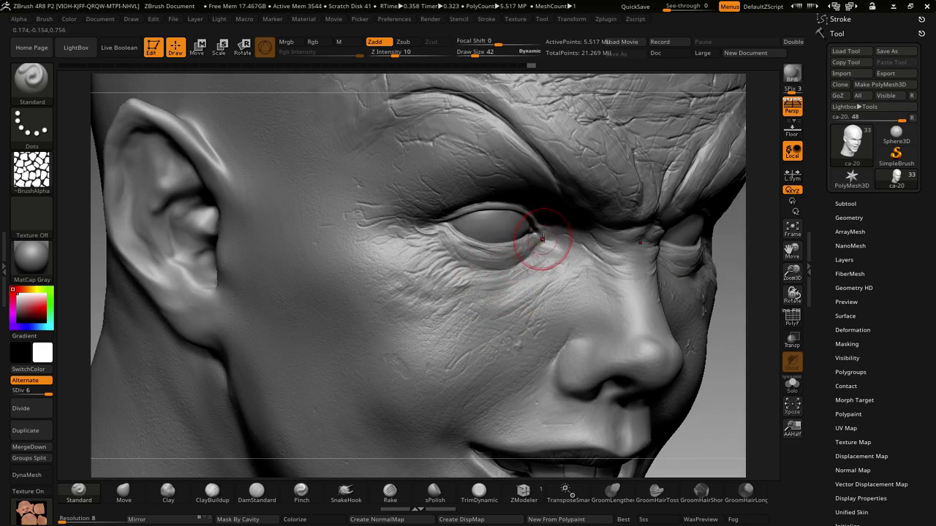
pyautogui.moveTo(482, 243)
pyautogui.mouseDown(button='right')
pyautogui.moveTo(506, 230)
pyautogui.moveTo(447, 267)
pyautogui.mouseUp(button='right')
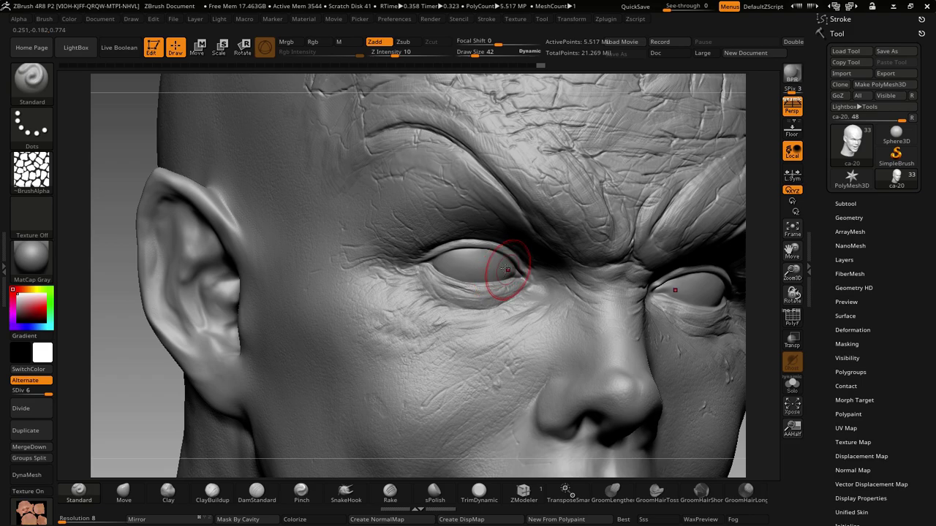
pyautogui.moveTo(500, 301)
pyautogui.mouseDown(button='right')
pyautogui.moveTo(502, 282)
pyautogui.moveTo(473, 315)
pyautogui.moveTo(483, 271)
pyautogui.mouseUp(button='right')
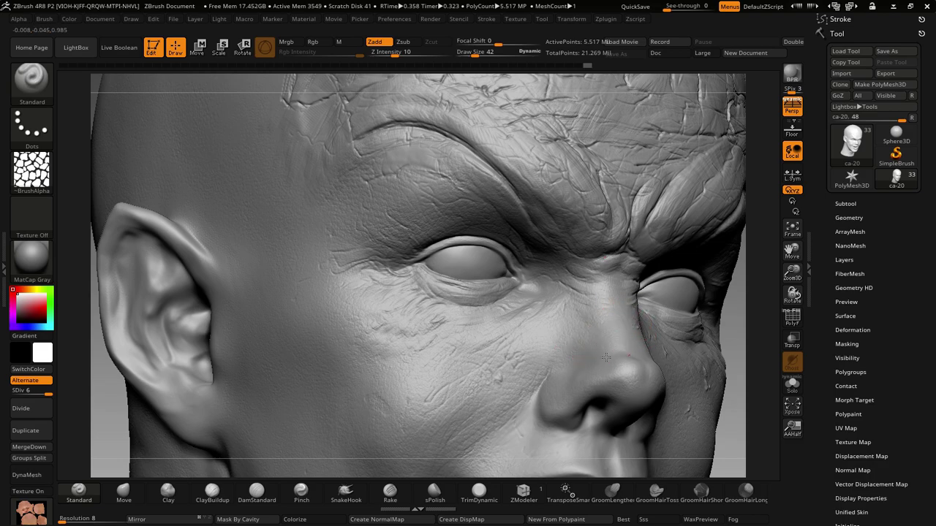
# - From a frontal view, smooth the skin detail on the glabella between the brows
pyautogui.moveTo(668, 282); pyautogui.dragTo(575, 289, button='right')
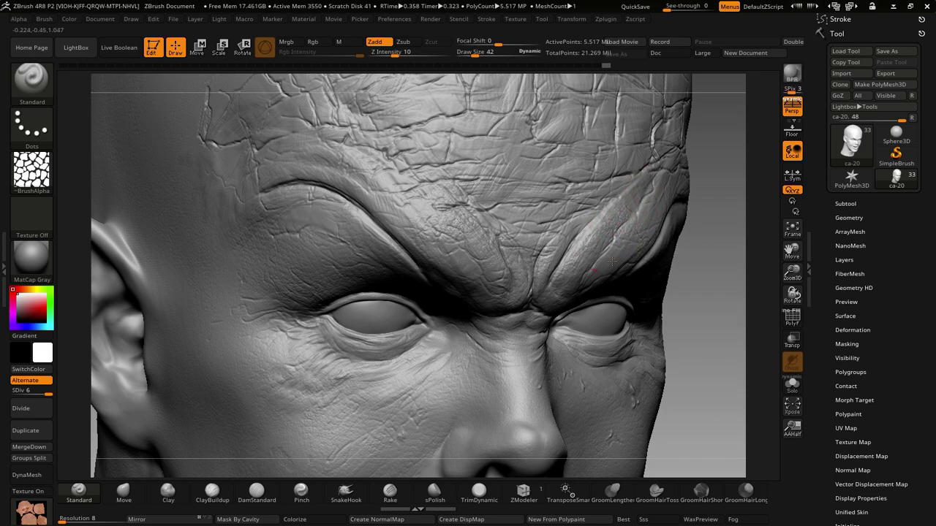
pyautogui.moveTo(636, 219); pyautogui.dragTo(620, 246, button='right')
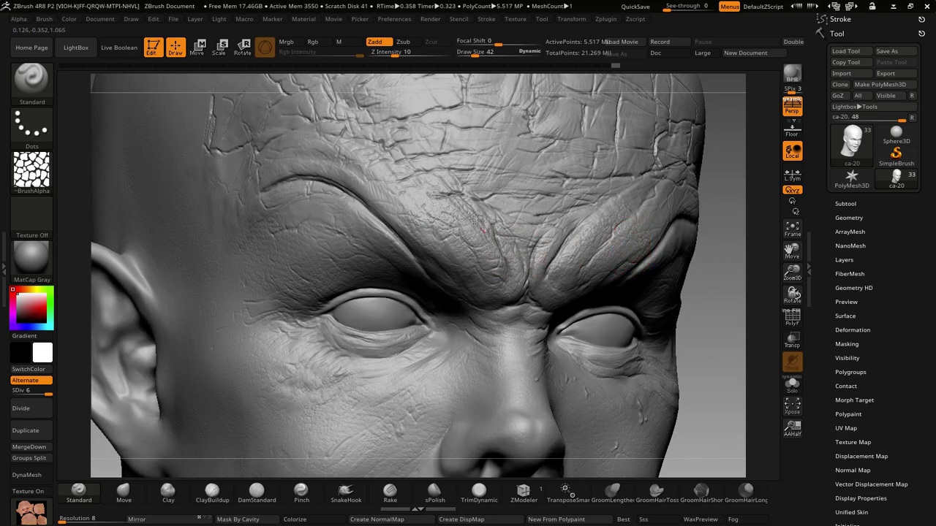
pyautogui.moveTo(539, 215)
pyautogui.keyDown('ctrl'); pyautogui.mouseDown(button='right')
pyautogui.moveTo(543, 315)
pyautogui.moveTo(522, 317)
pyautogui.mouseUp(button='right'); pyautogui.keyUp('ctrl')
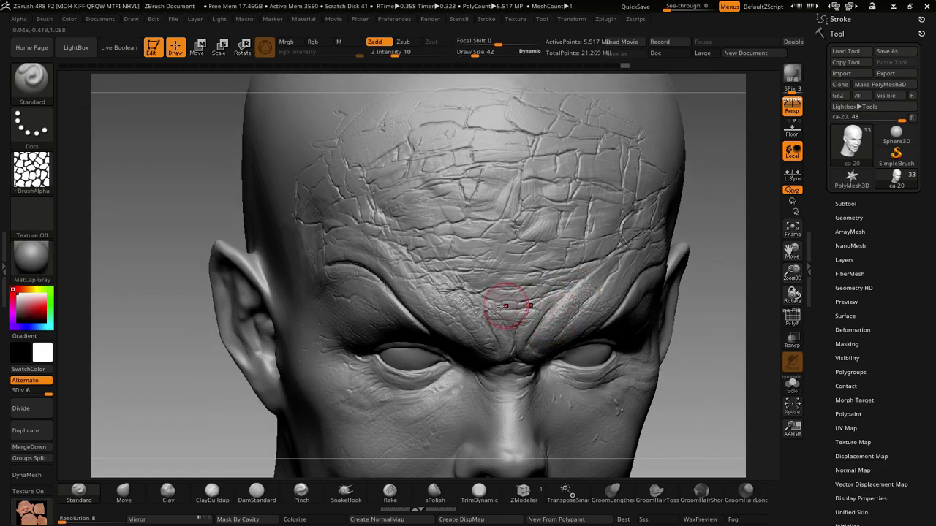
pyautogui.keyDown('shift'); pyautogui.moveTo(506, 305); pyautogui.dragTo(484, 324); pyautogui.keyUp('shift')
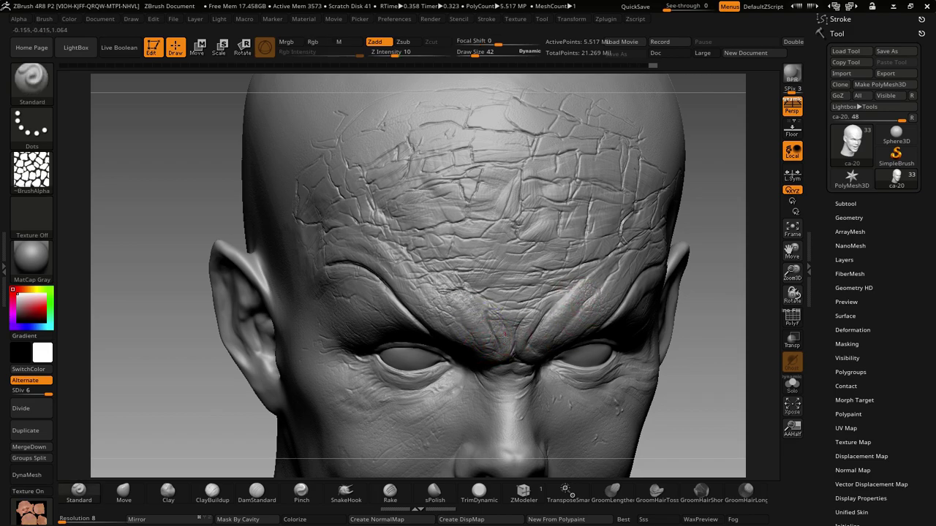
pyautogui.moveTo(550, 293)
pyautogui.mouseDown(button='right')
pyautogui.moveTo(565, 273)
pyautogui.moveTo(554, 293)
pyautogui.mouseUp(button='right')
pyautogui.press('ctrl')
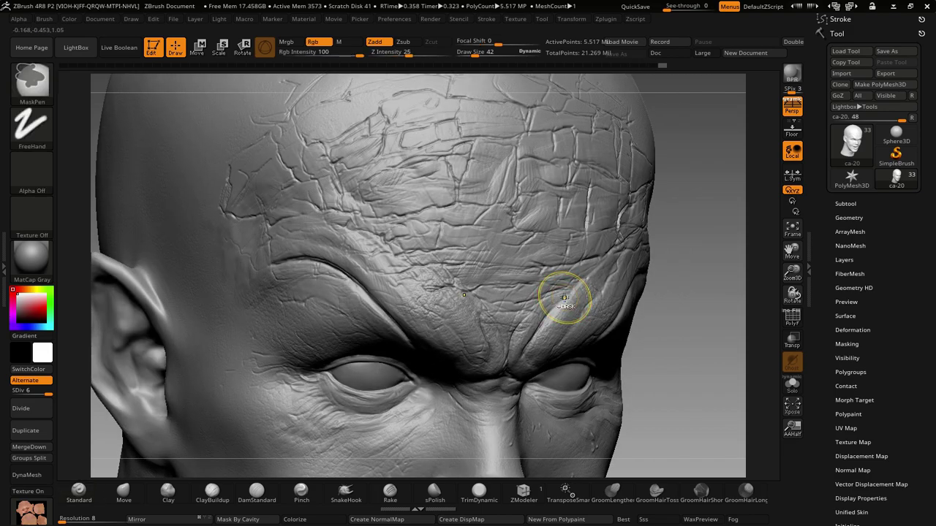
pyautogui.press('alt')
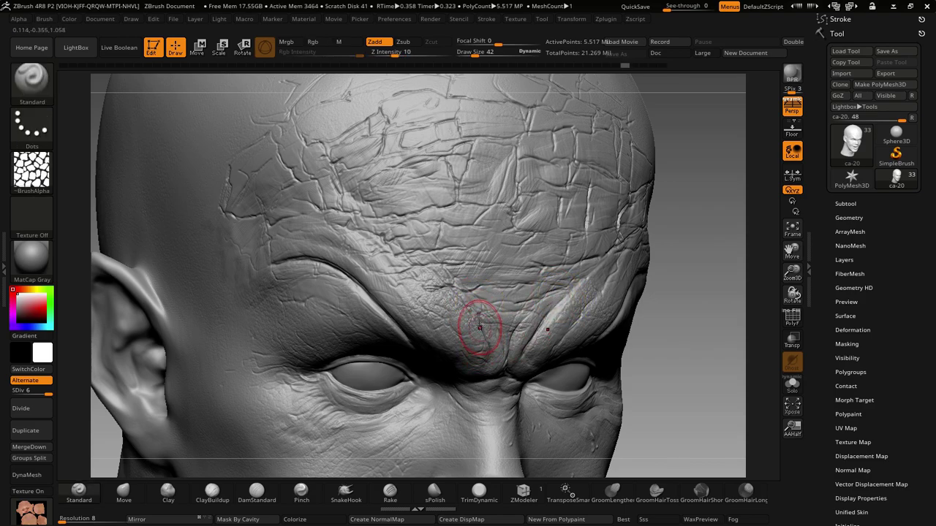
pyautogui.press('ctrl')
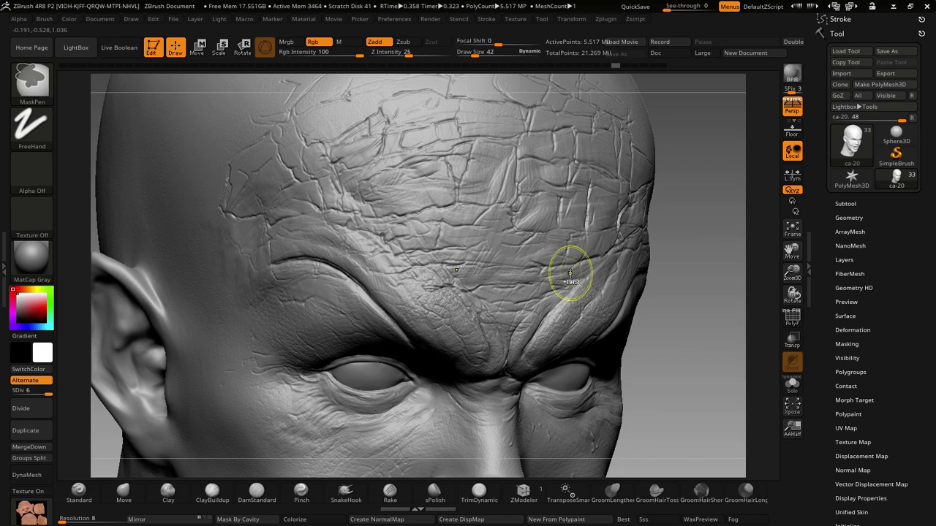
pyautogui.press('ctrl')
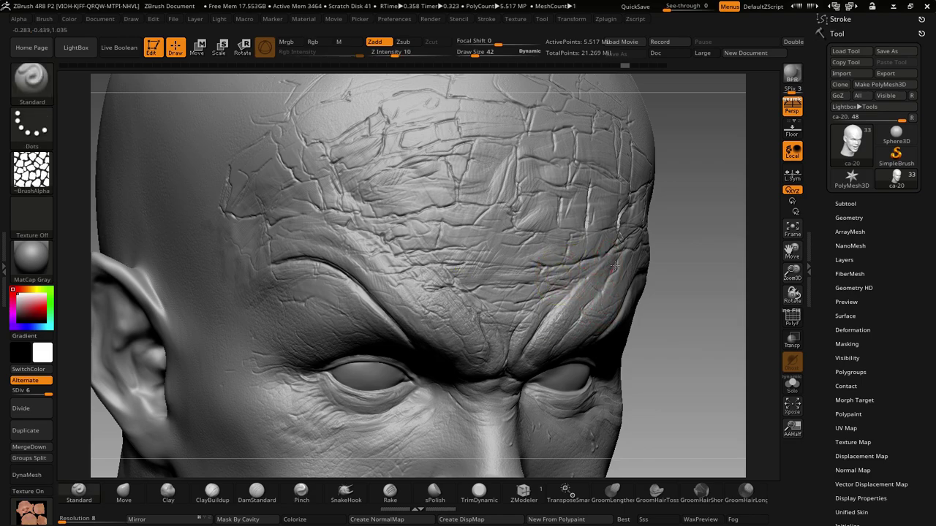
# - Orbit and zoom to inspect the cracked forehead and the top of the head
pyautogui.moveTo(604, 215)
pyautogui.mouseDown(button='right')
pyautogui.moveTo(636, 212)
pyautogui.moveTo(615, 213)
pyautogui.mouseUp(button='right')
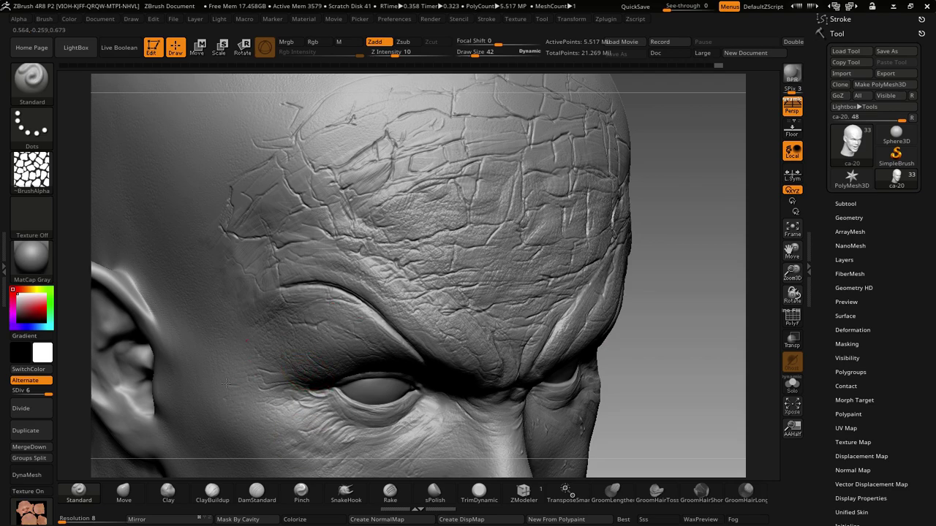
pyautogui.moveTo(286, 297); pyautogui.dragTo(384, 269, button='right')
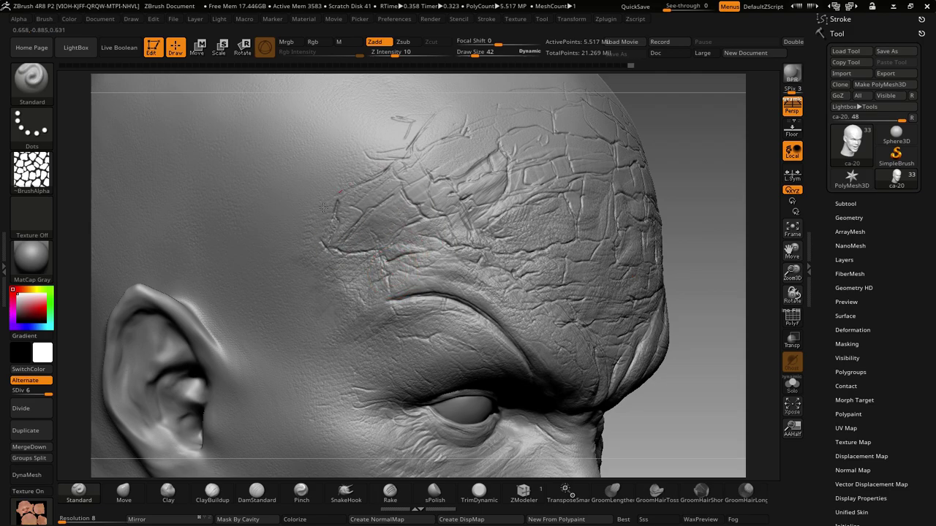
pyautogui.moveTo(424, 178); pyautogui.dragTo(440, 198, button='right')
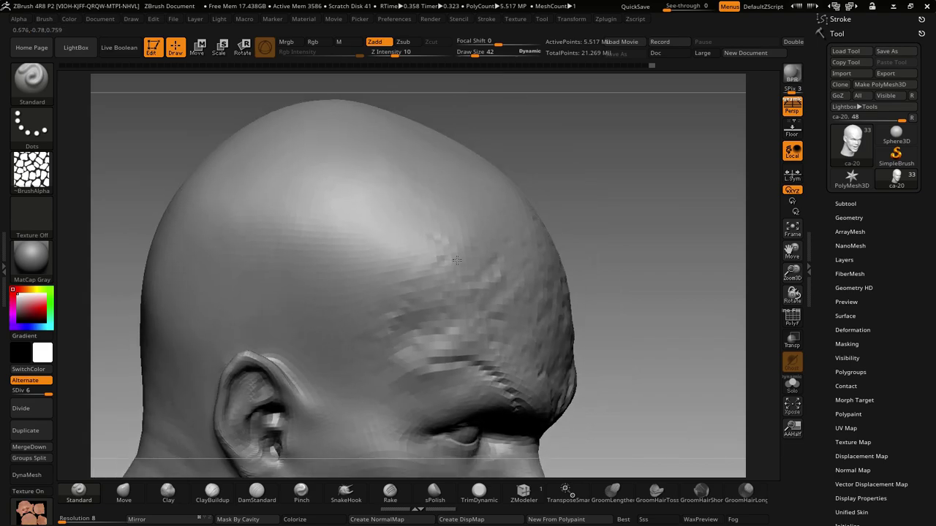
pyautogui.moveTo(355, 267); pyautogui.dragTo(493, 265, button='right')
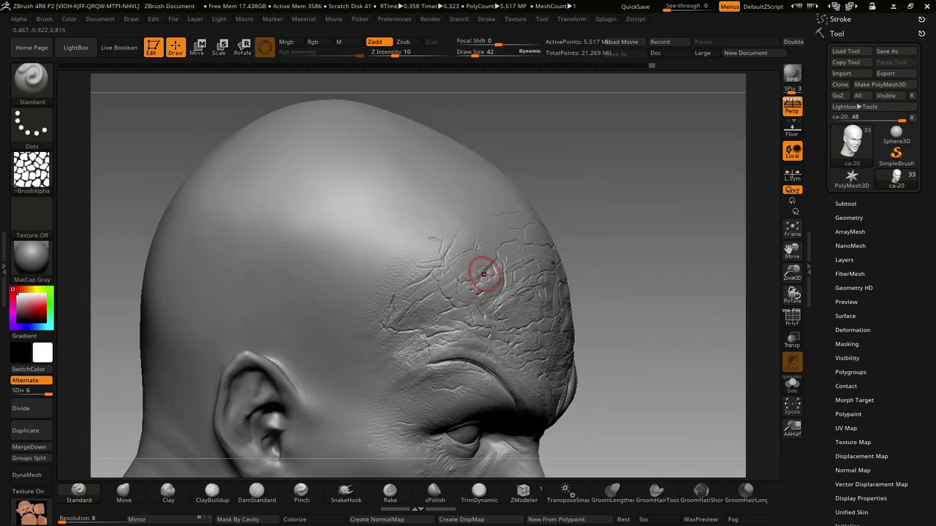
pyautogui.press('ctrl')
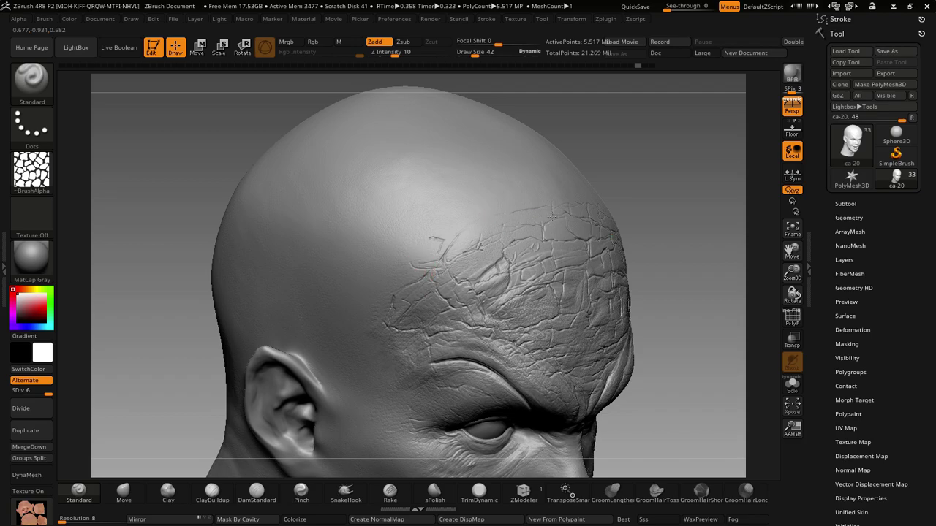
# - Frame the forehead and ear, then raise the brush Draw Size from 42 to 77
pyautogui.keyDown('alt'); pyautogui.moveTo(541, 317); pyautogui.dragTo(590, 256); pyautogui.keyUp('alt')
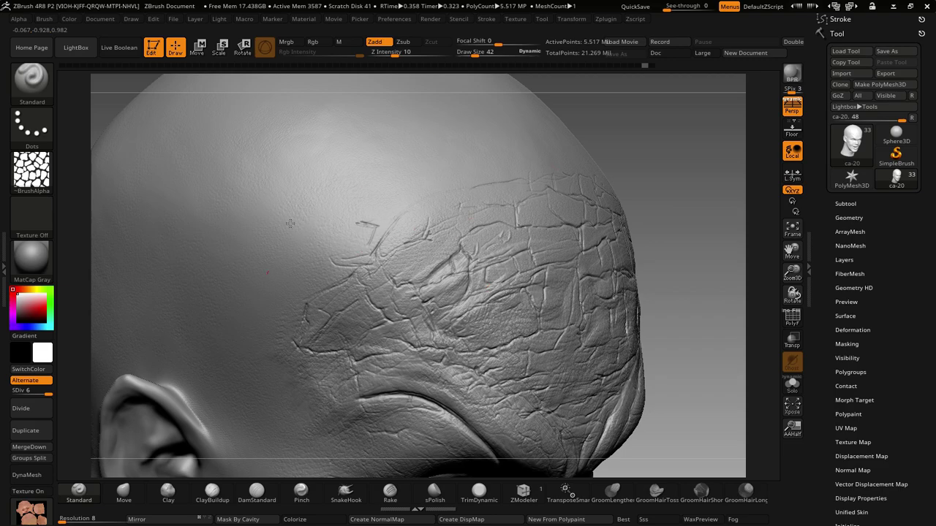
pyautogui.moveTo(316, 218); pyautogui.dragTo(504, 316, button='right')
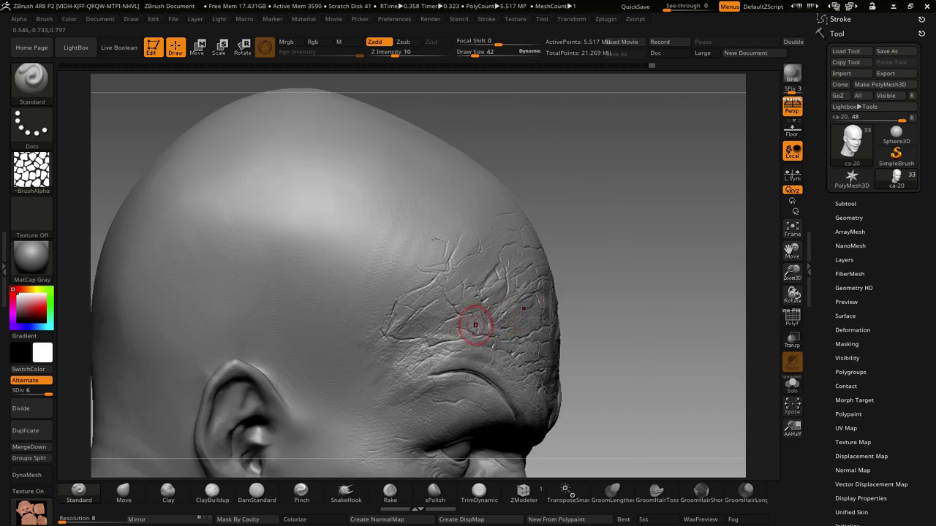
pyautogui.press('space')
pyautogui.moveTo(474, 327); pyautogui.dragTo(483, 326)
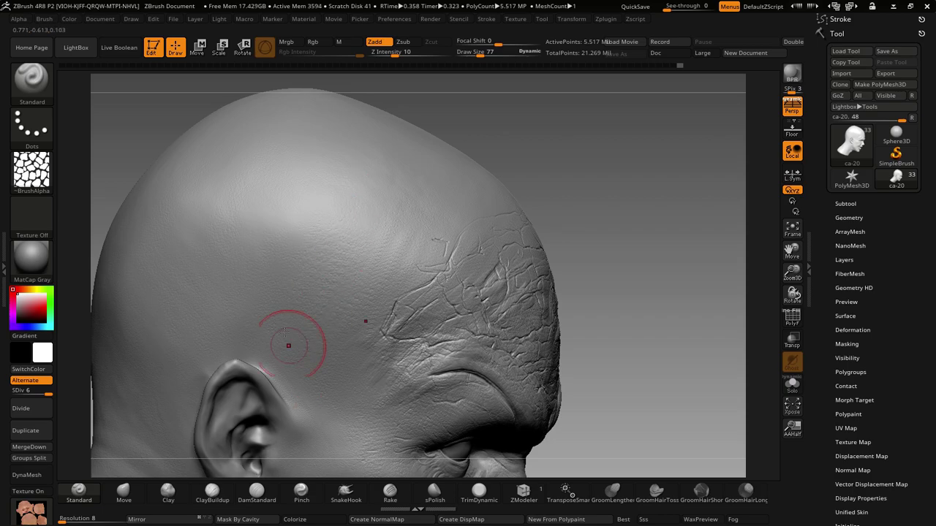
# - Turn the face to a straight, forward-tilted front view and sculpt skin detail under the eye
pyautogui.moveTo(449, 344); pyautogui.dragTo(407, 261, button='right')
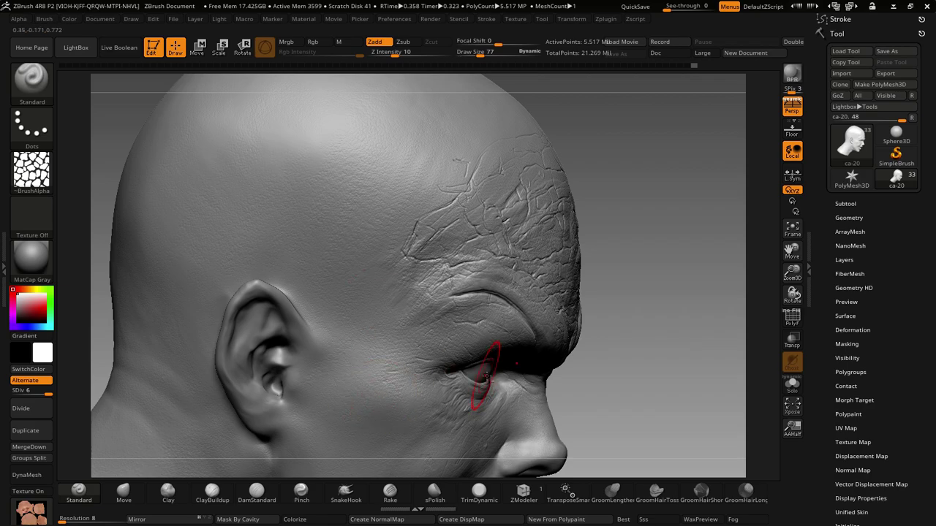
pyautogui.moveTo(486, 376); pyautogui.dragTo(448, 261, button='right')
pyautogui.moveTo(468, 316); pyautogui.dragTo(480, 293, button='right')
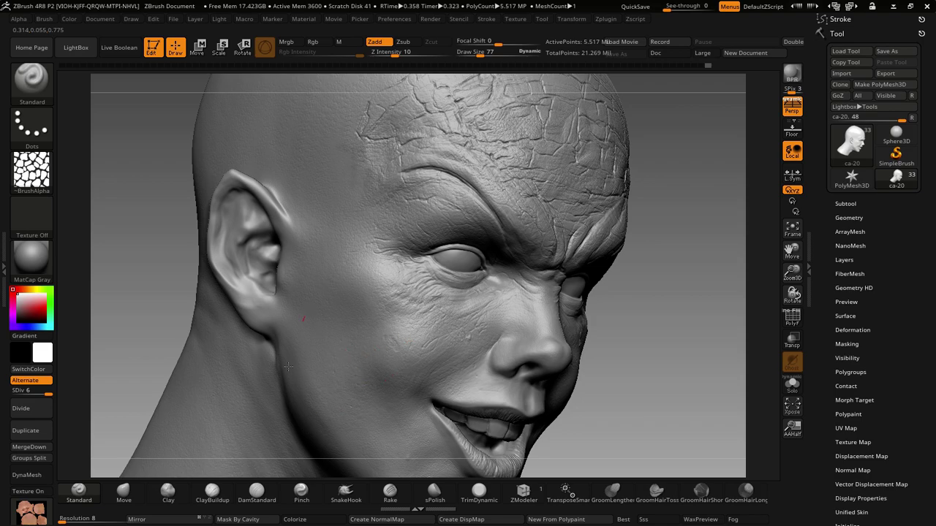
pyautogui.moveTo(429, 329); pyautogui.dragTo(468, 322, button='right')
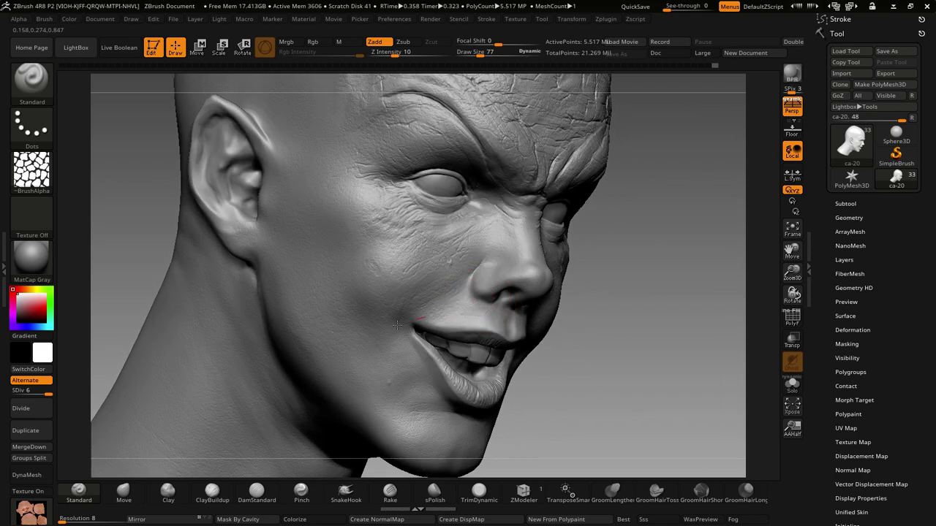
pyautogui.moveTo(412, 357); pyautogui.dragTo(408, 361, button='right')
pyautogui.keyDown('shift'); pyautogui.moveTo(554, 324); pyautogui.dragTo(549, 309, button='right'); pyautogui.keyUp('shift')
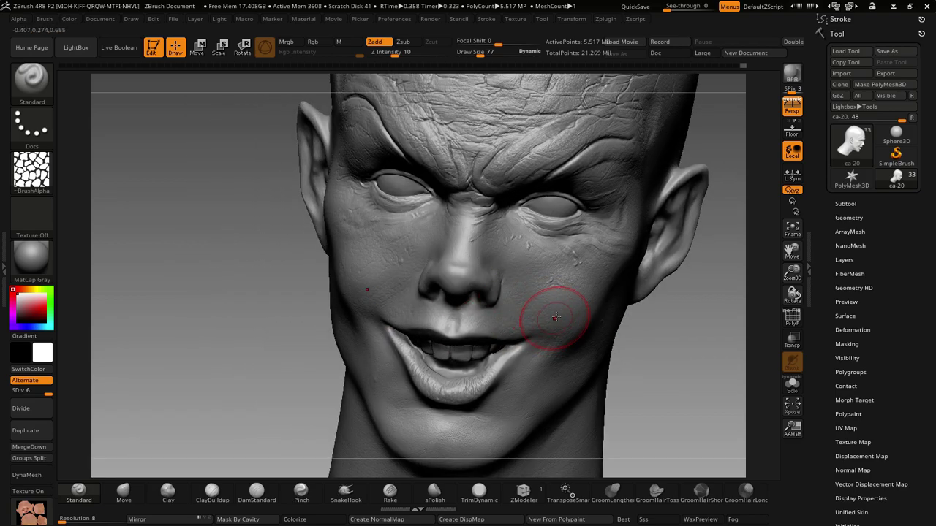
pyautogui.moveTo(587, 286); pyautogui.dragTo(563, 265, button='right')
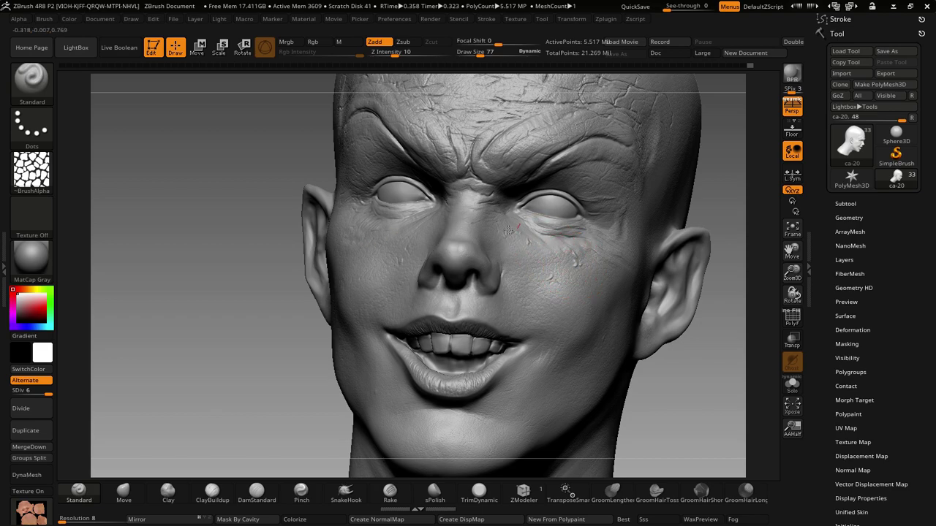
pyautogui.moveTo(559, 240); pyautogui.dragTo(577, 232)
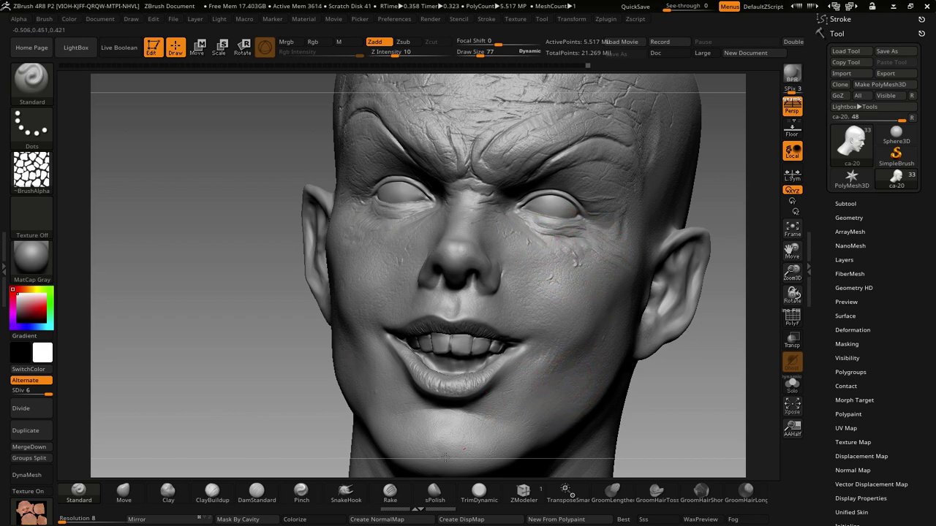
# - Lightly resculpt the surface of the right cheek with a few Standard strokes
pyautogui.keyDown('alt'); pyautogui.moveTo(528, 418); pyautogui.dragTo(519, 382, button='right'); pyautogui.keyUp('alt')
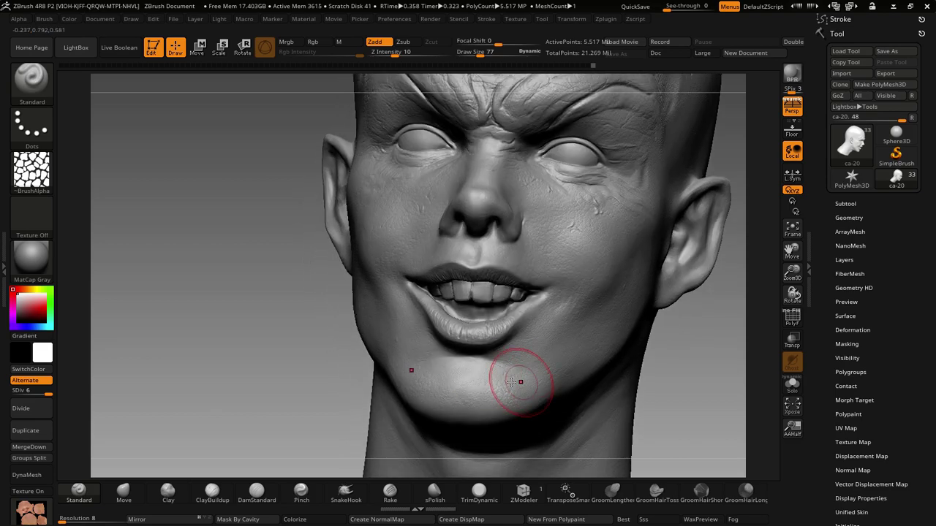
pyautogui.moveTo(567, 372); pyautogui.dragTo(629, 322)
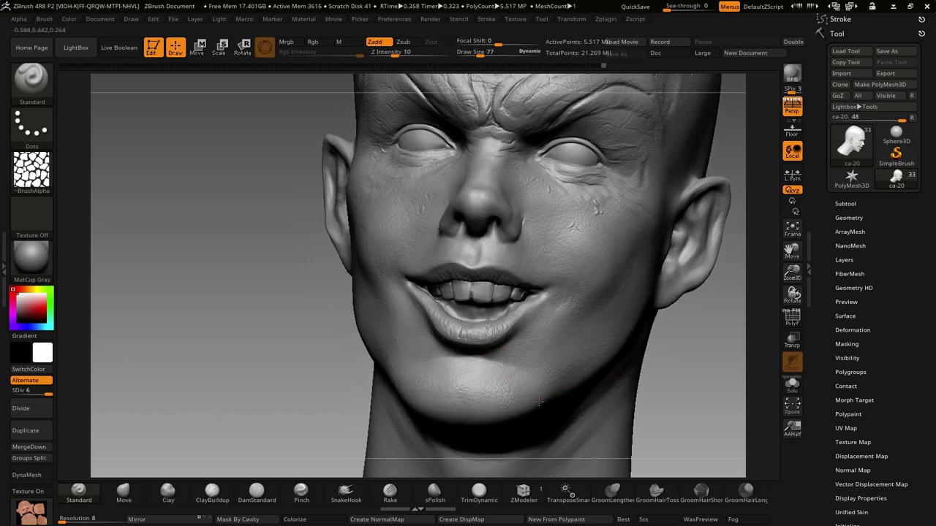
pyautogui.moveTo(563, 338); pyautogui.dragTo(563, 323, button='right')
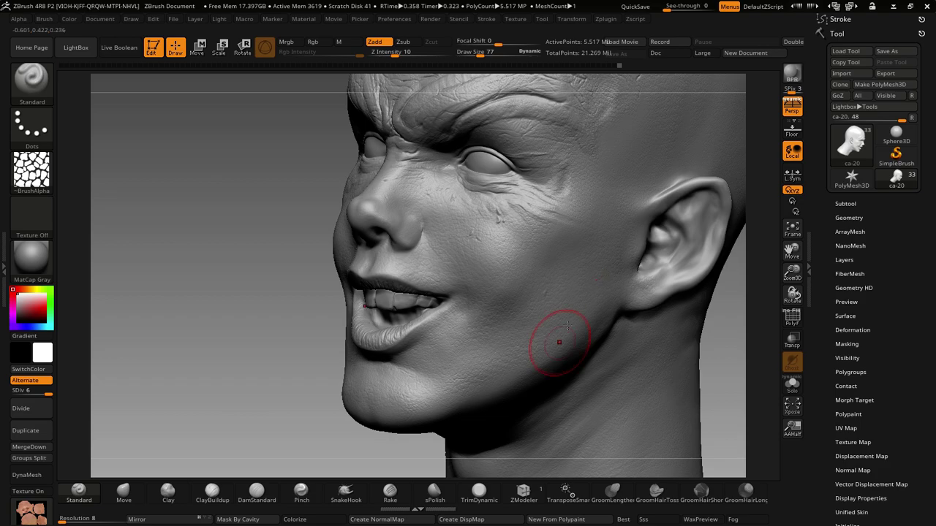
pyautogui.moveTo(496, 270); pyautogui.dragTo(587, 221)
pyautogui.moveTo(547, 221); pyautogui.dragTo(606, 293, button='right')
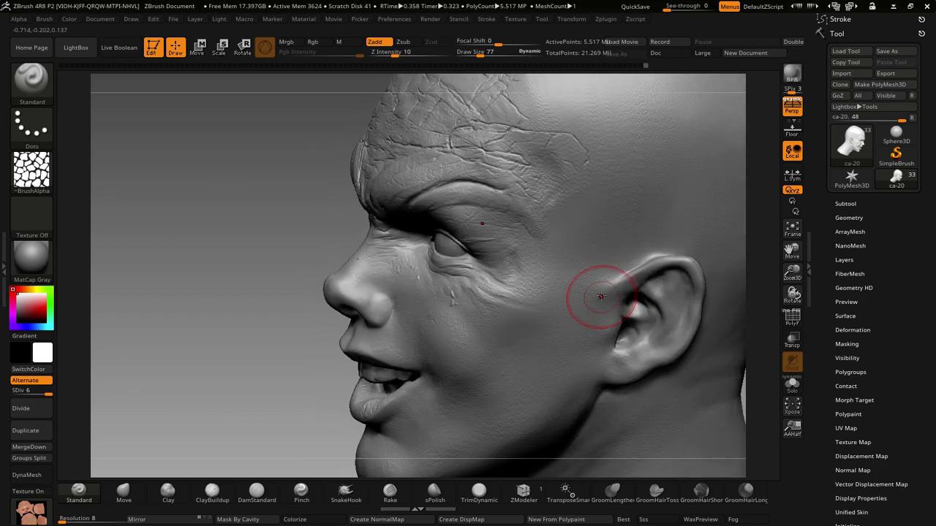
pyautogui.moveTo(572, 342); pyautogui.dragTo(566, 334)
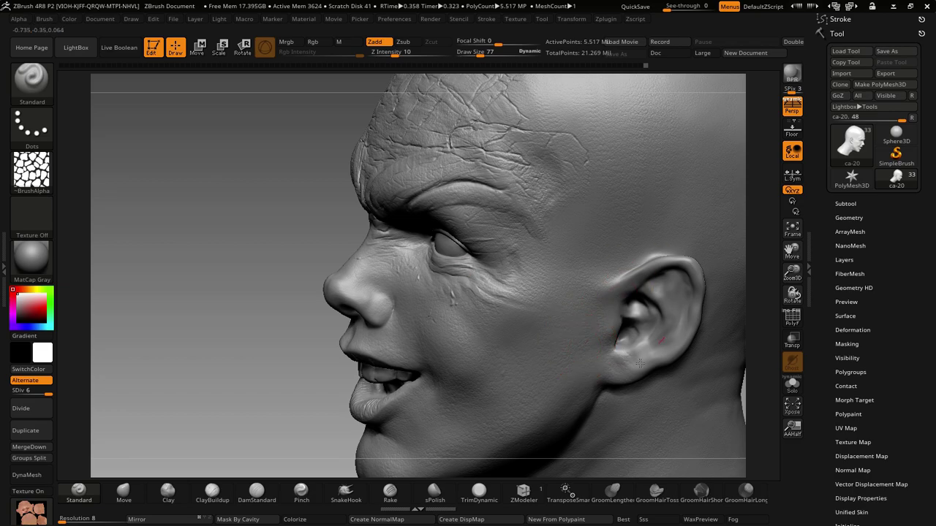
# - Orbit low and around the side to inspect the jaw, neck and ear
pyautogui.moveTo(648, 386); pyautogui.dragTo(586, 354, button='right')
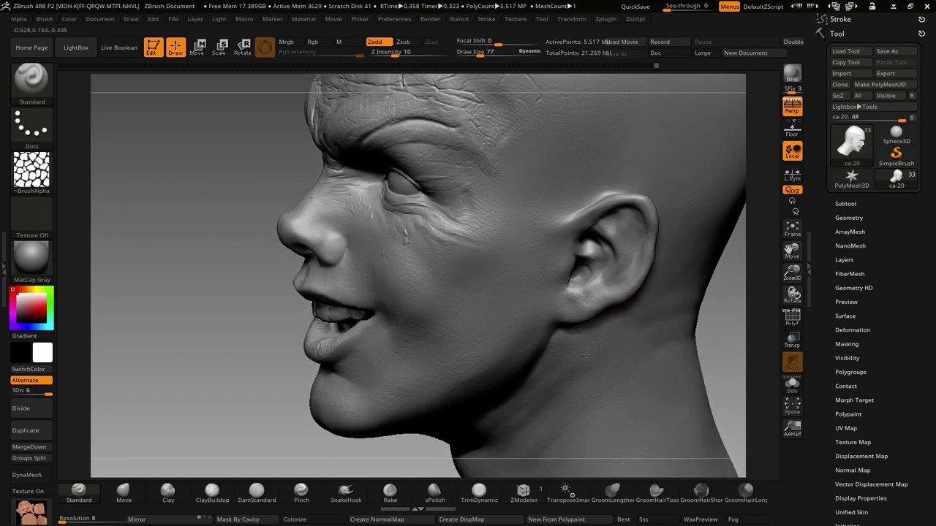
pyautogui.moveTo(496, 400); pyautogui.dragTo(587, 334, button='right')
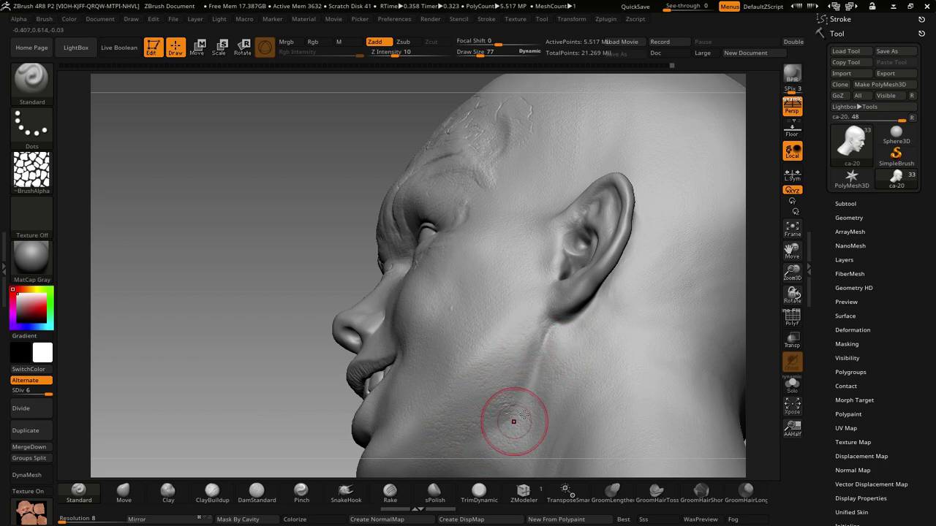
pyautogui.moveTo(511, 369); pyautogui.dragTo(473, 330, button='right')
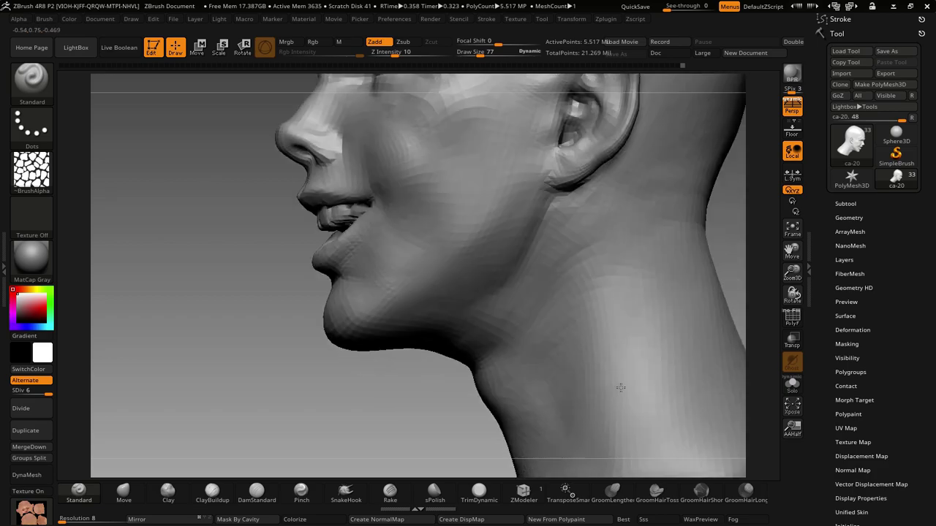
pyautogui.moveTo(524, 423); pyautogui.dragTo(394, 312, button='right')
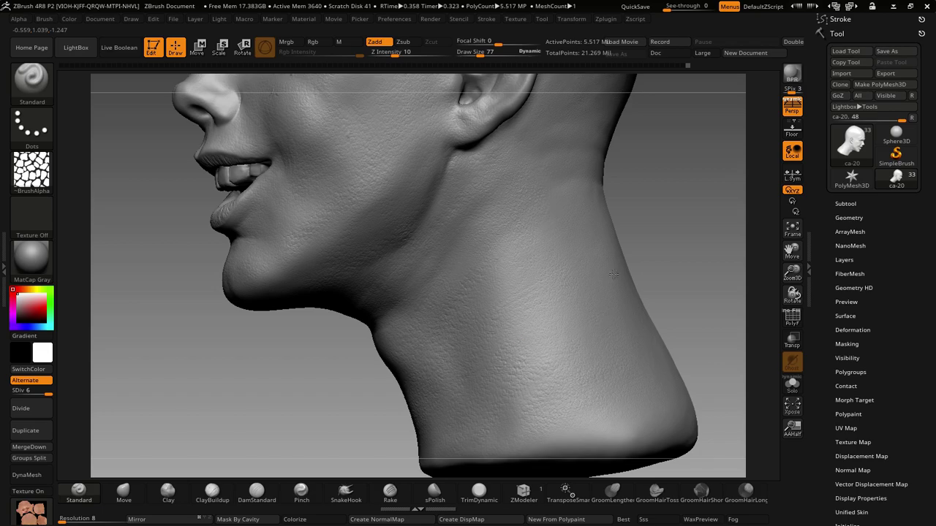
pyautogui.moveTo(528, 215)
pyautogui.mouseDown(button='right')
pyautogui.moveTo(606, 195)
pyautogui.moveTo(553, 288)
pyautogui.mouseUp(button='right')
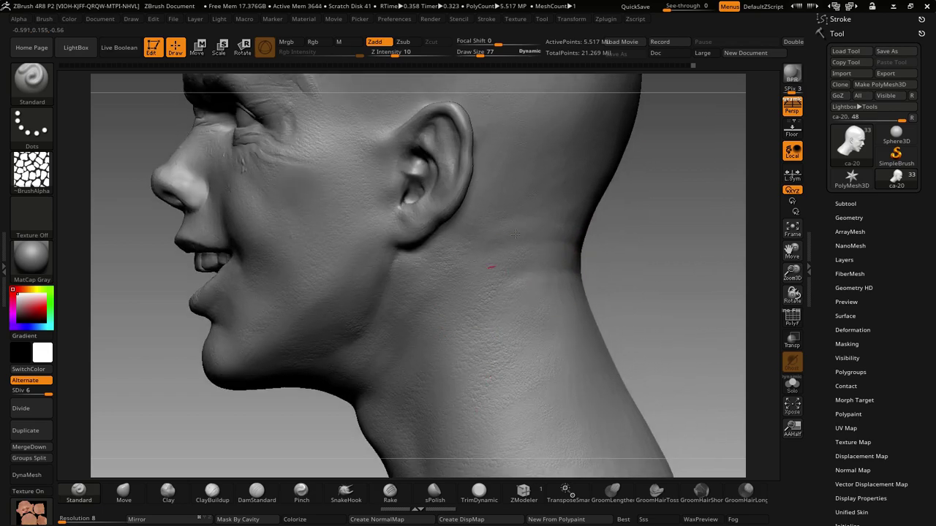
pyautogui.moveTo(563, 195); pyautogui.dragTo(579, 242, button='right')
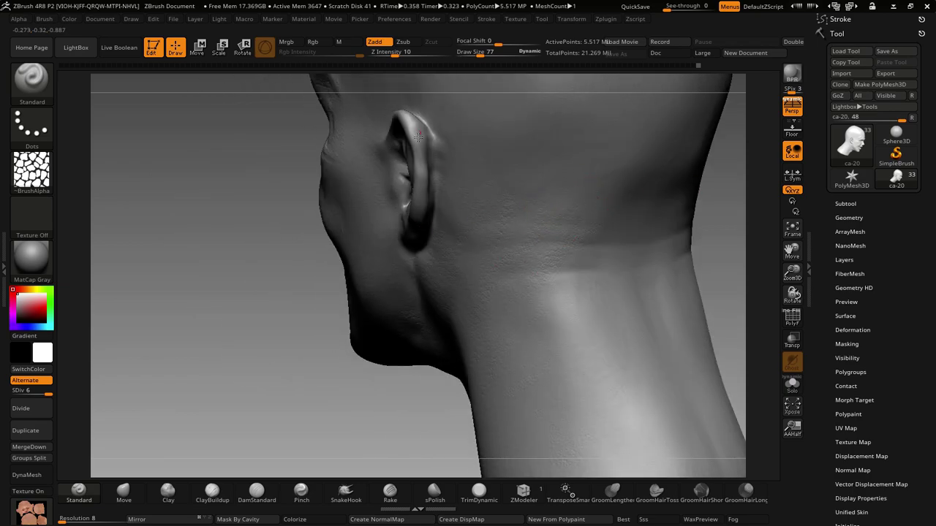
# - Orbit over the back and top of the skull, returning to a three-quarter front view
pyautogui.moveTo(477, 158)
pyautogui.mouseDown(button='right')
pyautogui.moveTo(474, 265)
pyautogui.moveTo(424, 219)
pyautogui.mouseUp(button='right')
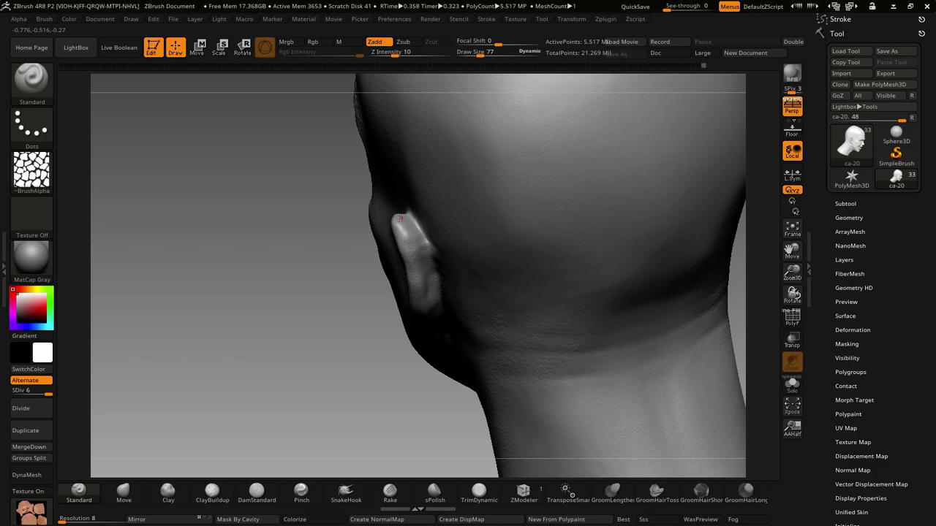
pyautogui.moveTo(548, 218); pyautogui.dragTo(476, 249, button='right')
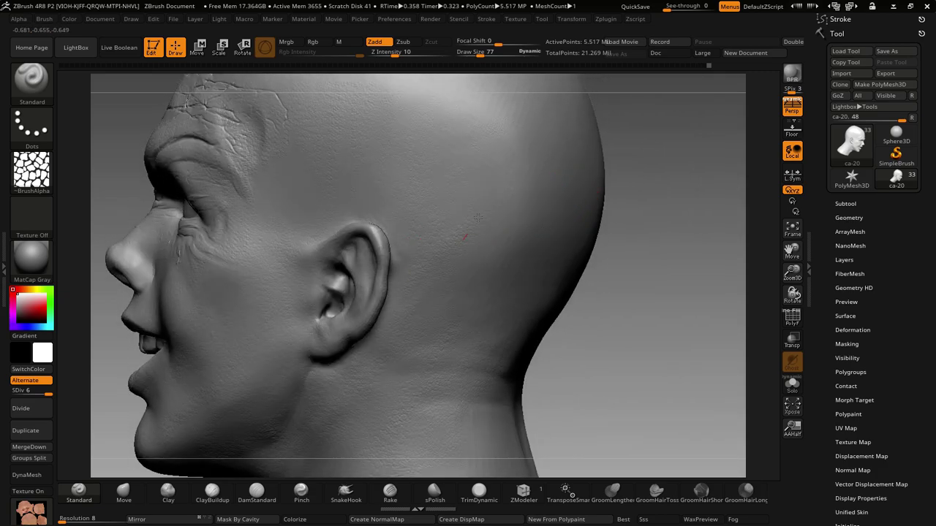
pyautogui.moveTo(560, 198)
pyautogui.mouseDown(button='right')
pyautogui.moveTo(554, 251)
pyautogui.moveTo(563, 212)
pyautogui.mouseUp(button='right')
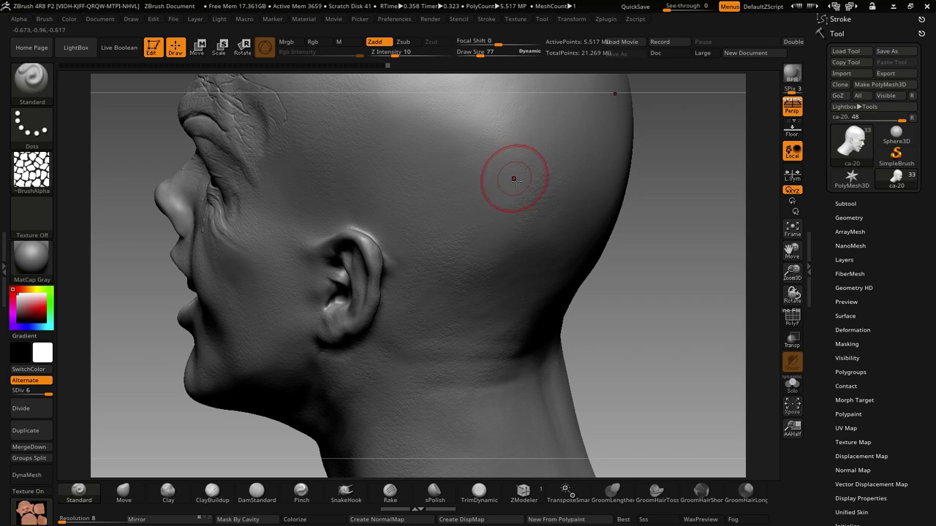
pyautogui.moveTo(502, 180)
pyautogui.mouseDown(button='right')
pyautogui.moveTo(533, 334)
pyautogui.moveTo(570, 295)
pyautogui.mouseUp(button='right')
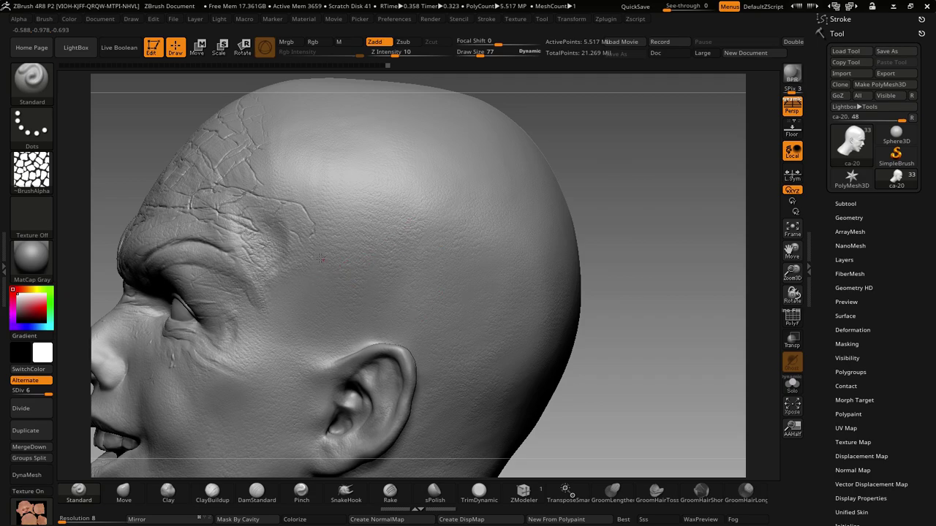
pyautogui.moveTo(323, 278)
pyautogui.mouseDown(button='right')
pyautogui.moveTo(434, 313)
pyautogui.moveTo(510, 313)
pyautogui.moveTo(501, 246)
pyautogui.mouseUp(button='right')
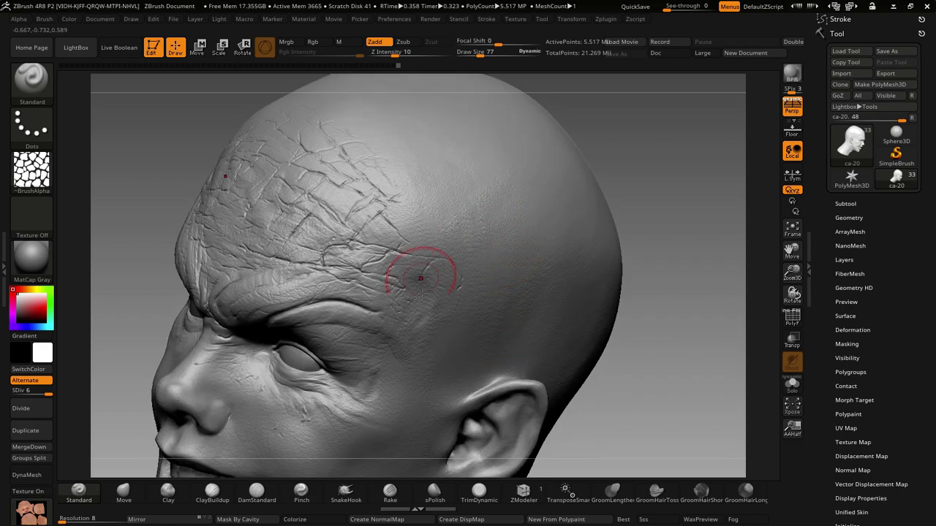
pyautogui.moveTo(386, 271)
pyautogui.mouseDown(button='right')
pyautogui.moveTo(501, 324)
pyautogui.moveTo(497, 344)
pyautogui.mouseUp(button='right')
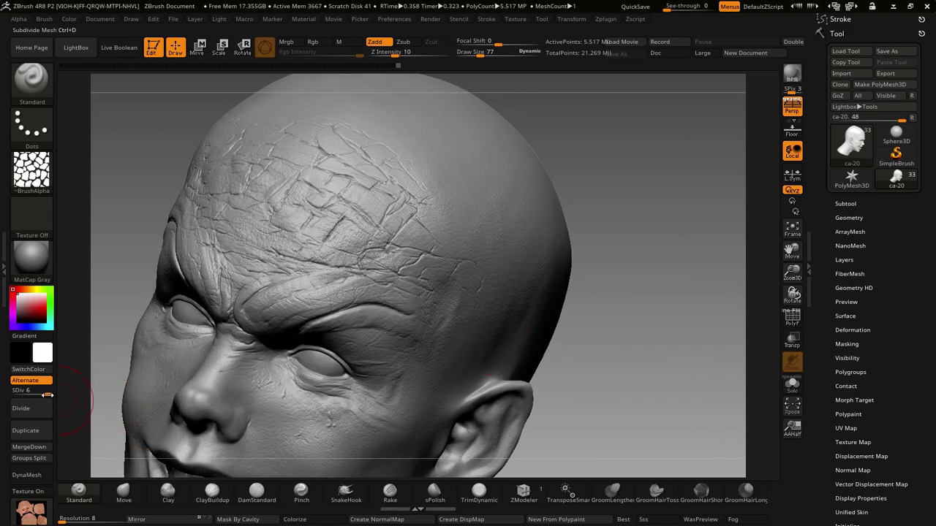
# - Lower the head to subdivision level 4, then 3, viewed nearly frontally
pyautogui.moveTo(48, 393); pyautogui.dragTo(33, 393)
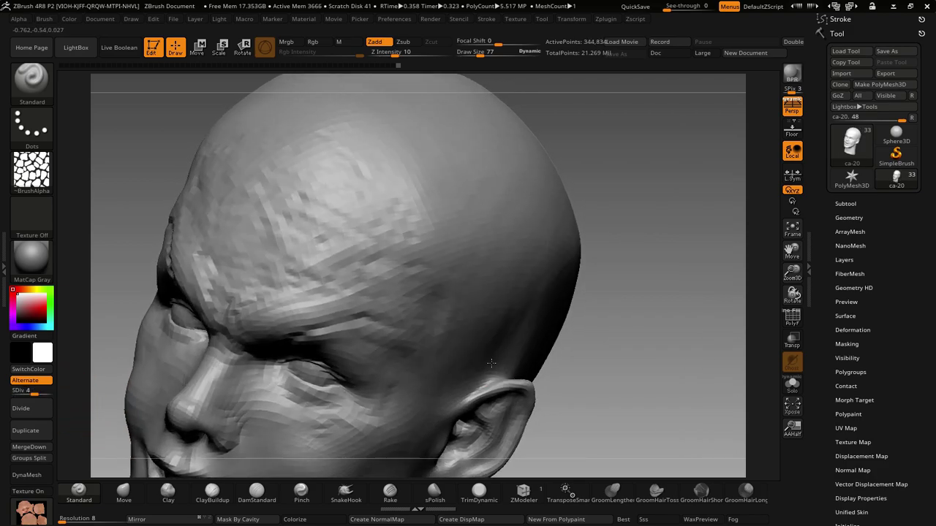
pyautogui.moveTo(495, 356); pyautogui.dragTo(321, 381, button='right')
pyautogui.hotkey('shift', 'd')
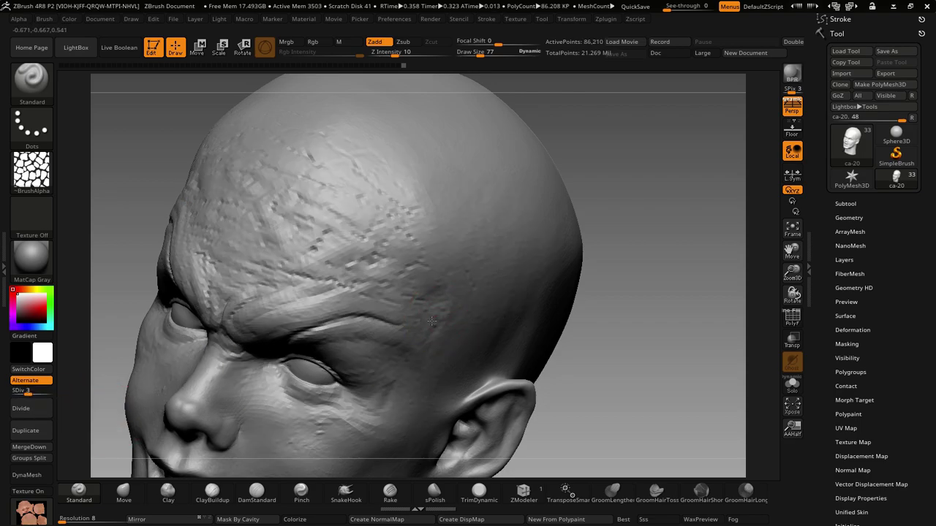
pyautogui.moveTo(476, 310)
pyautogui.mouseDown(button='right')
pyautogui.moveTo(485, 286)
pyautogui.moveTo(484, 324)
pyautogui.moveTo(464, 318)
pyautogui.mouseUp(button='right')
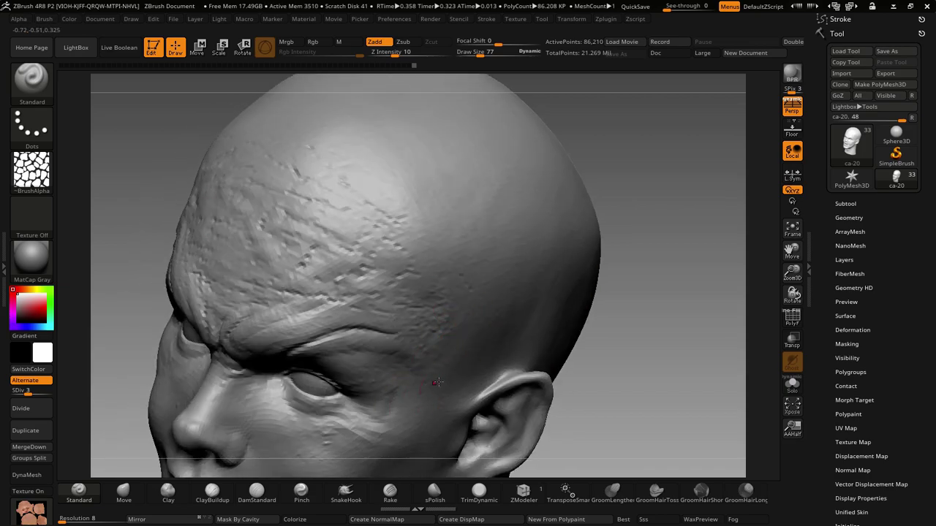
# - Try SDiv 6 briefly, settle back on level 3, and select the ClayBuildup brush
pyautogui.moveTo(28, 392); pyautogui.dragTo(51, 392)
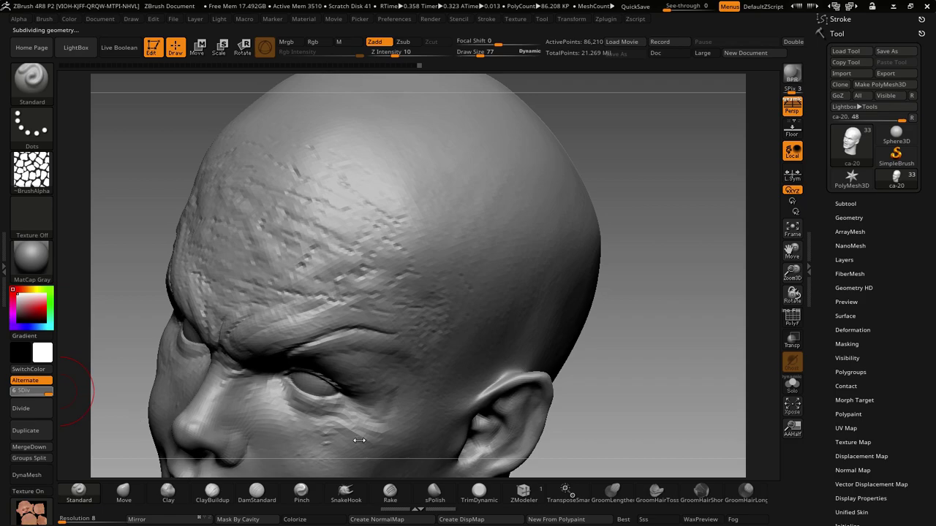
pyautogui.moveTo(371, 356)
pyautogui.mouseDown(button='right')
pyautogui.moveTo(357, 345)
pyautogui.moveTo(386, 409)
pyautogui.mouseUp(button='right')
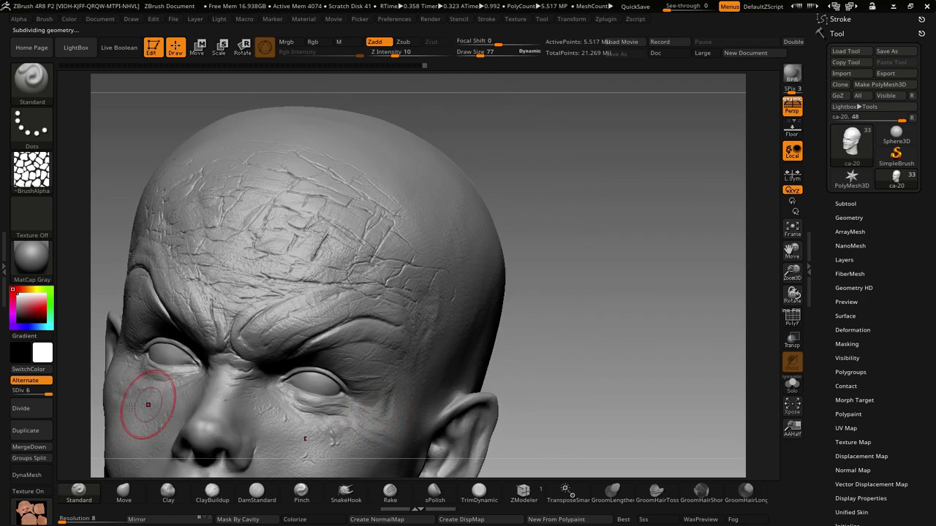
pyautogui.moveTo(47, 394); pyautogui.dragTo(28, 393)
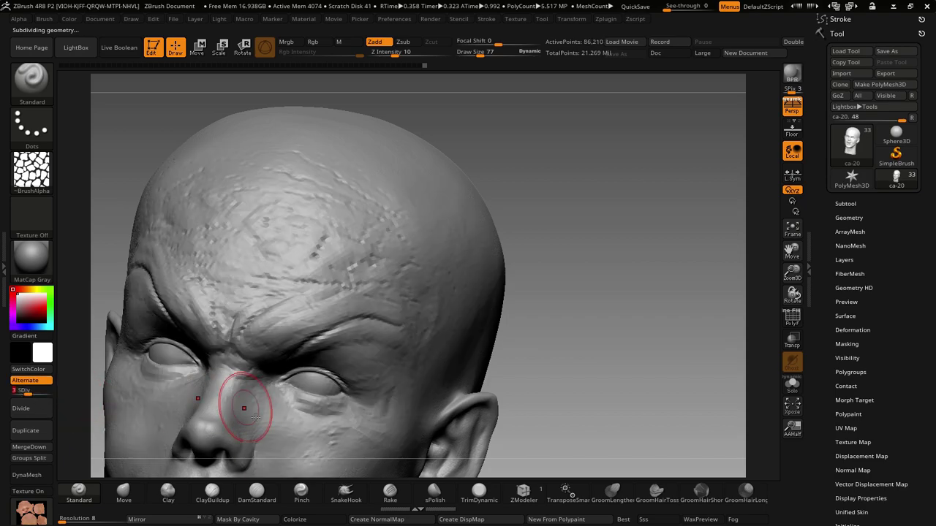
pyautogui.click(205, 491)
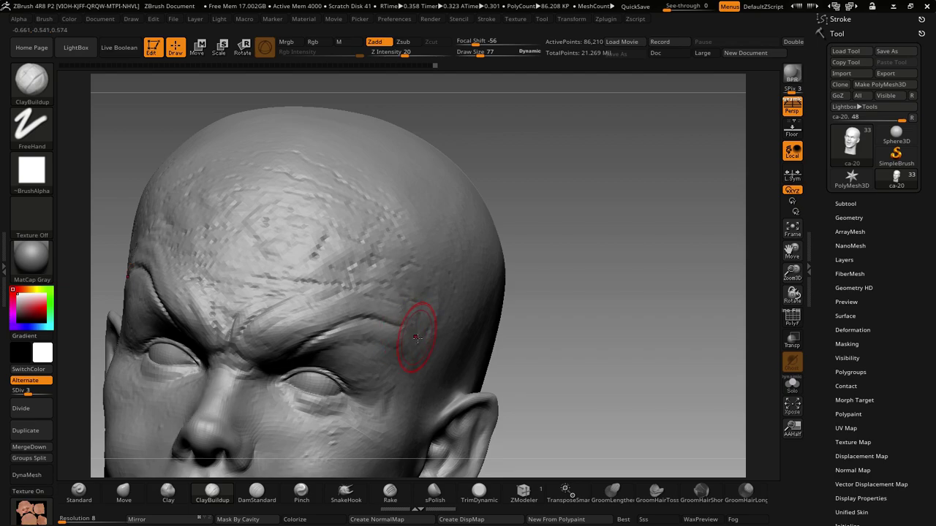
# - Raise the head to subdivision level 4 and set the ClayBuildup Draw Size to 30
pyautogui.moveTo(418, 334)
pyautogui.mouseDown(button='right')
pyautogui.moveTo(454, 342)
pyautogui.moveTo(386, 328)
pyautogui.mouseUp(button='right')
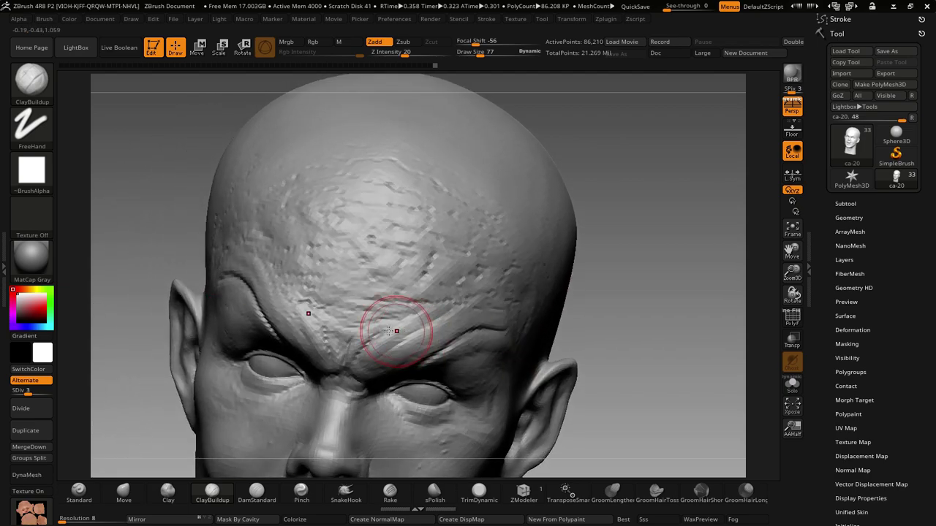
pyautogui.press('shift')
pyautogui.click(46, 406)
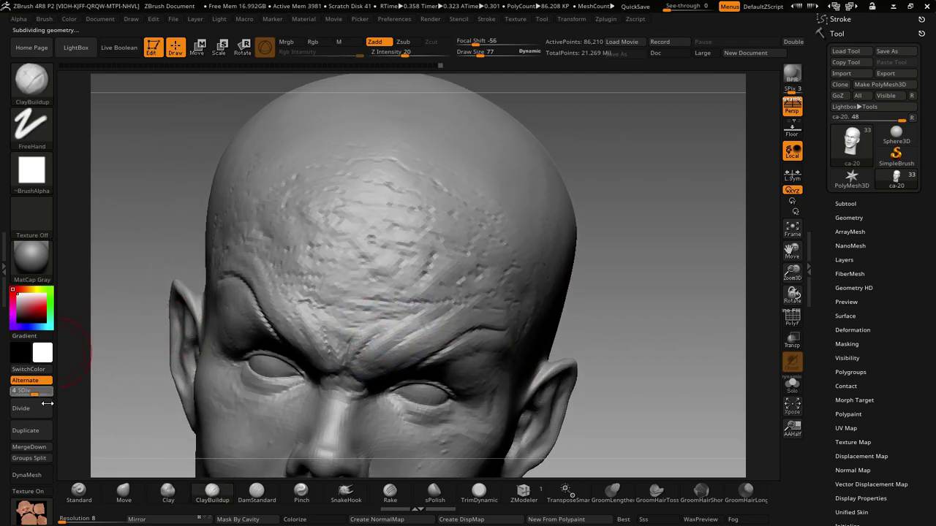
pyautogui.rightClick(415, 339)
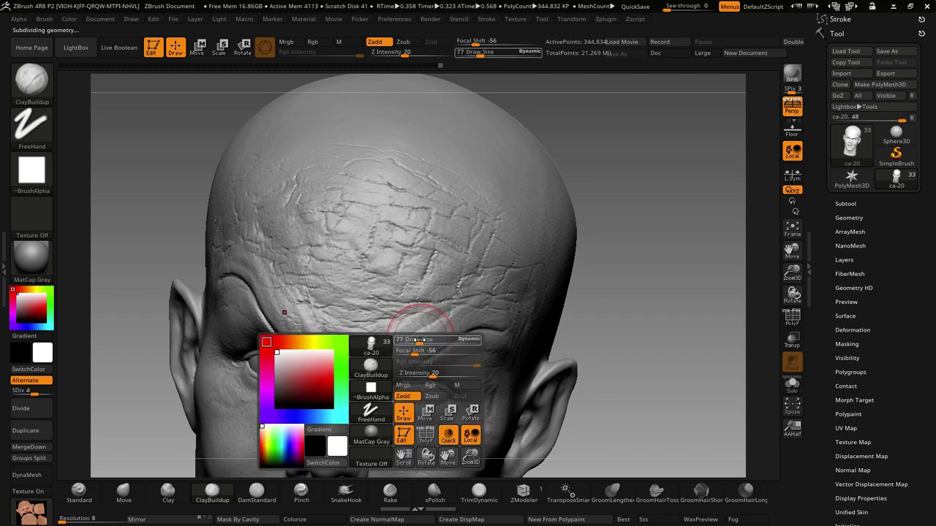
pyautogui.press('shift')
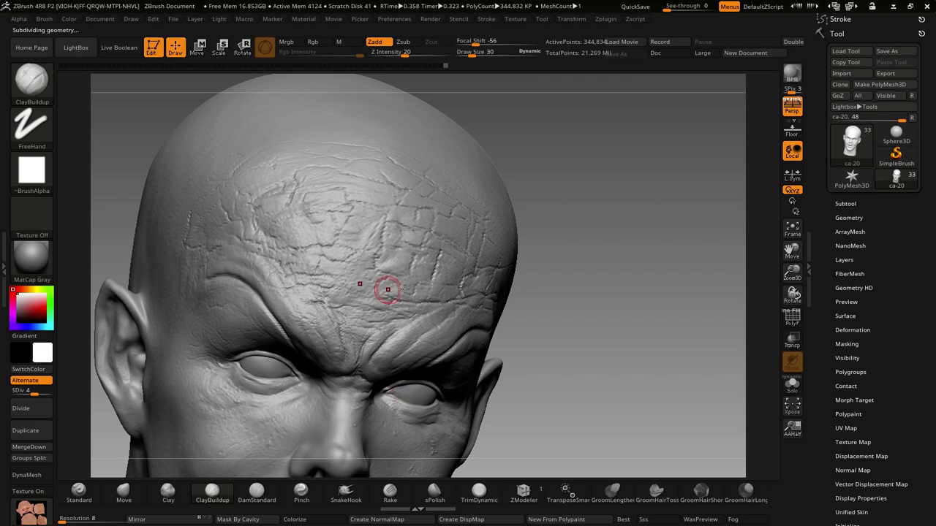
# - Orbit around both sides of the head and raise it to subdivision level 6
pyautogui.moveTo(526, 373); pyautogui.dragTo(315, 400)
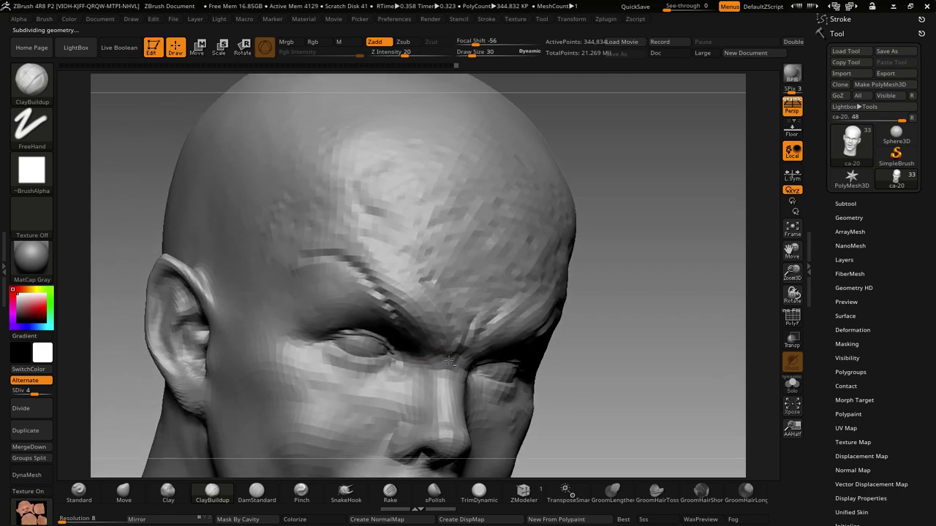
pyautogui.moveTo(570, 351); pyautogui.dragTo(541, 344)
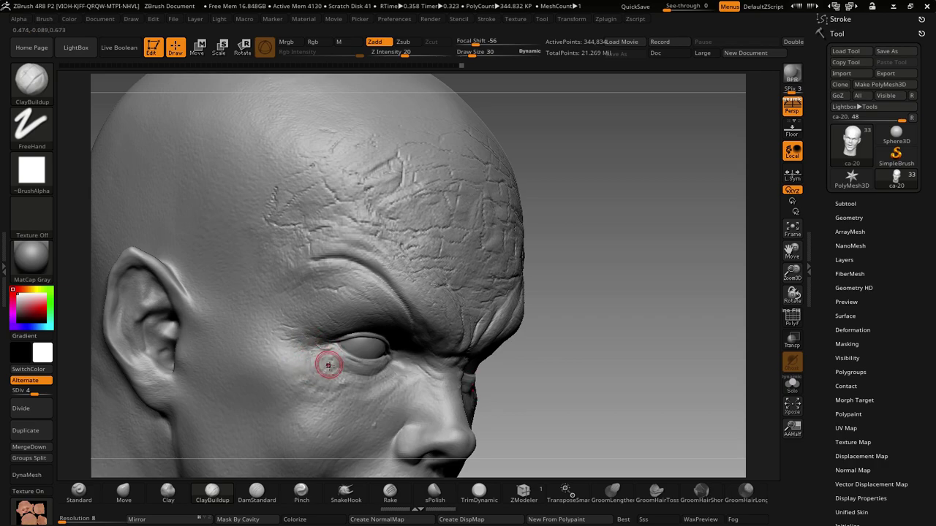
pyautogui.moveTo(31, 393); pyautogui.dragTo(111, 411)
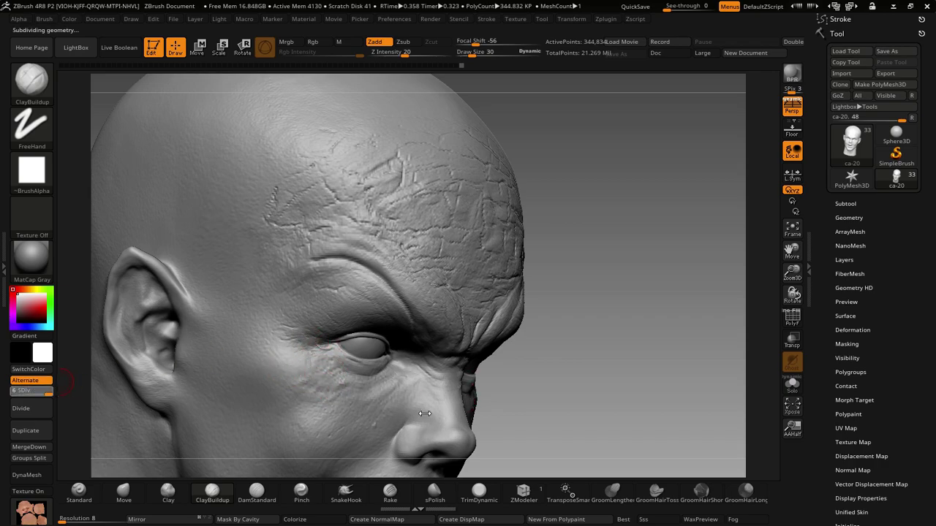
# - Build up short ClayBuildup strokes under the eye and touch up the nearby skin
pyautogui.moveTo(575, 366)
pyautogui.mouseDown()
pyautogui.moveTo(623, 362)
pyautogui.moveTo(601, 374)
pyautogui.moveTo(640, 365)
pyautogui.moveTo(634, 371)
pyautogui.moveTo(628, 332)
pyautogui.moveTo(637, 348)
pyautogui.mouseUp()
pyautogui.moveTo(507, 369); pyautogui.dragTo(536, 372)
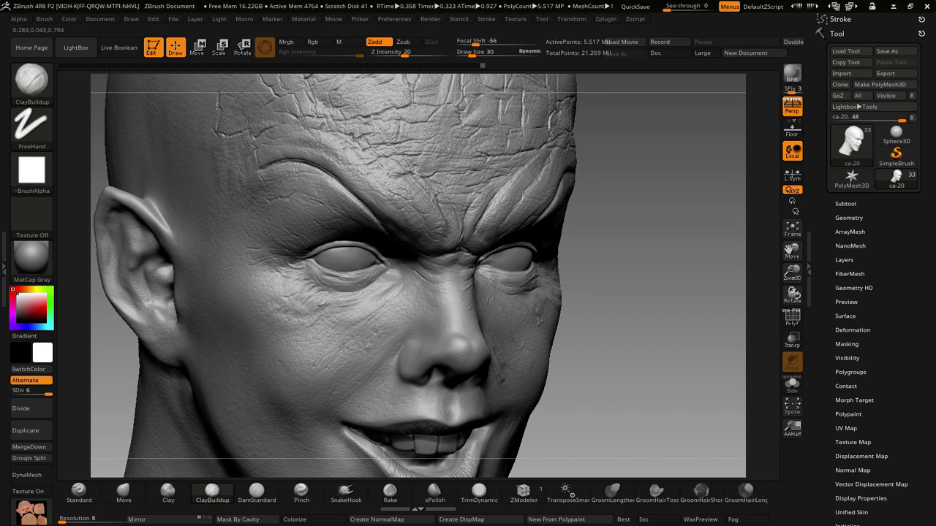
pyautogui.moveTo(369, 354)
pyautogui.mouseDown(button='right')
pyautogui.moveTo(398, 338)
pyautogui.moveTo(382, 334)
pyautogui.mouseUp(button='right')
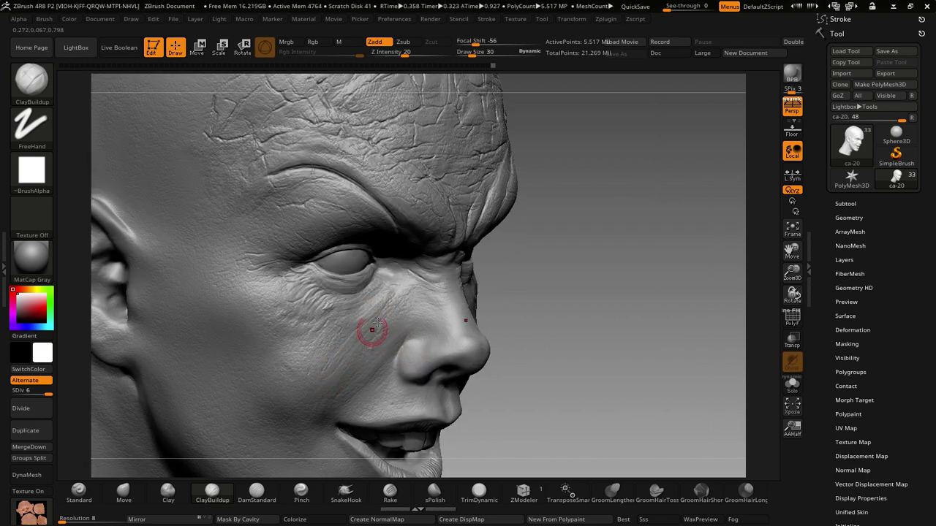
pyautogui.moveTo(330, 368)
pyautogui.mouseDown(button='right')
pyautogui.moveTo(382, 376)
pyautogui.moveTo(364, 329)
pyautogui.moveTo(376, 329)
pyautogui.mouseUp(button='right')
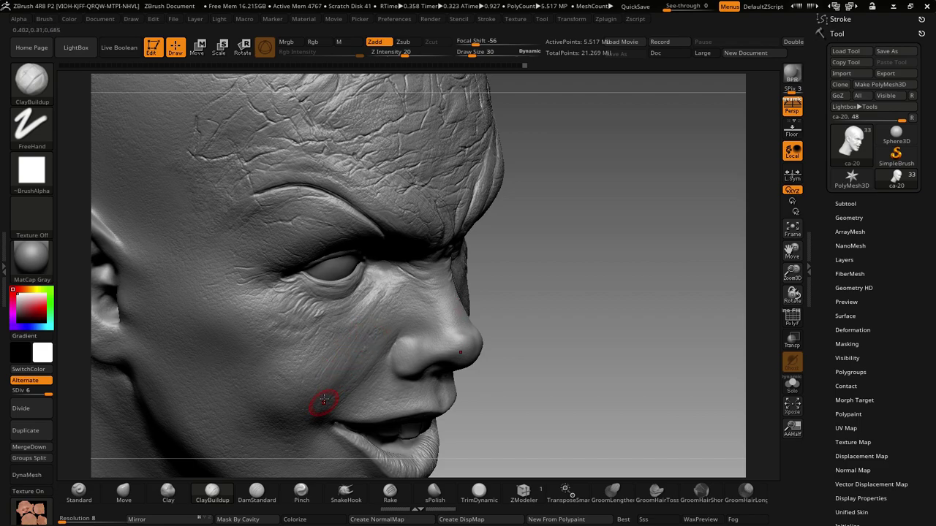
pyautogui.moveTo(341, 330); pyautogui.dragTo(357, 316, button='right')
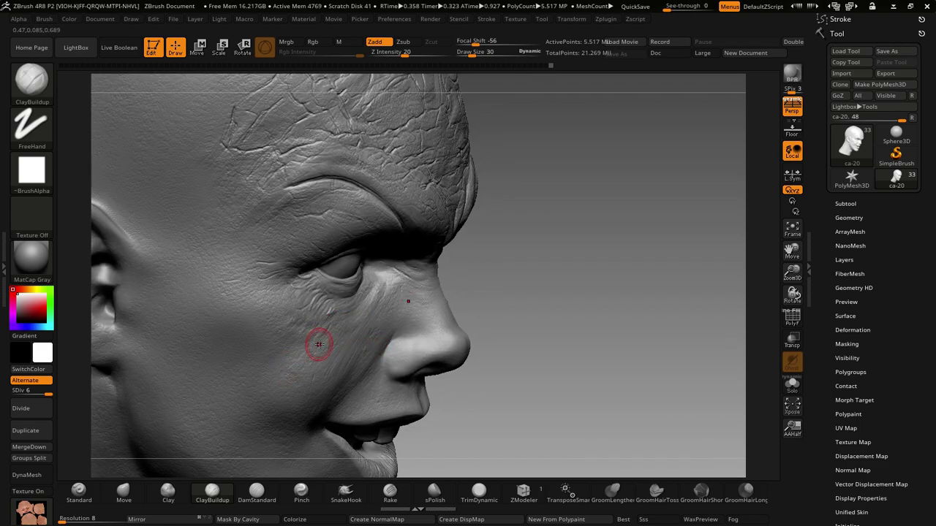
pyautogui.moveTo(383, 340)
pyautogui.mouseDown(button='right')
pyautogui.moveTo(424, 359)
pyautogui.moveTo(428, 349)
pyautogui.moveTo(397, 324)
pyautogui.moveTo(407, 288)
pyautogui.mouseUp(button='right')
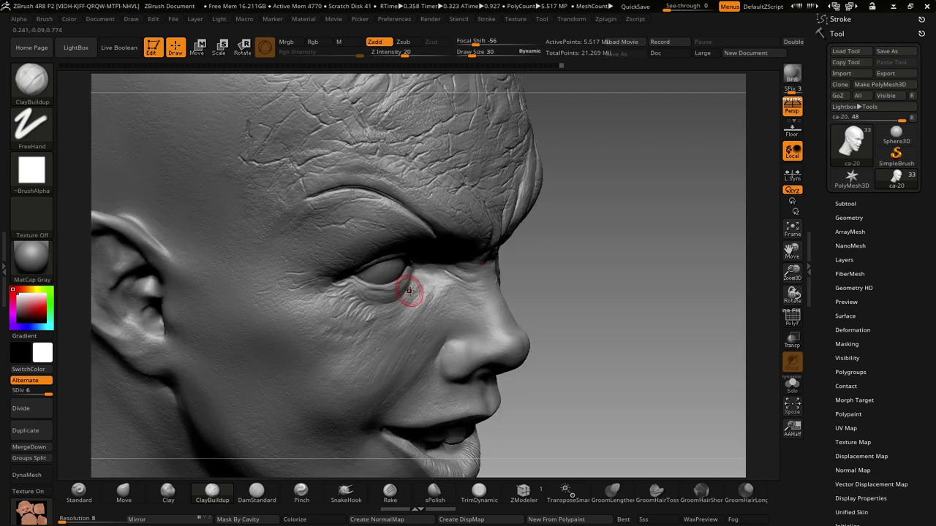
pyautogui.moveTo(376, 323); pyautogui.dragTo(423, 292)
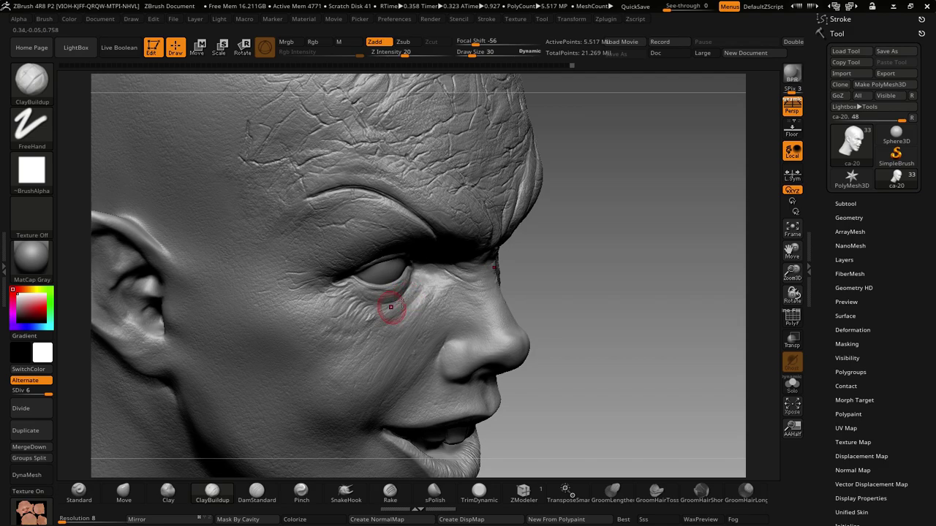
pyautogui.moveTo(449, 294); pyautogui.dragTo(446, 304, button='right')
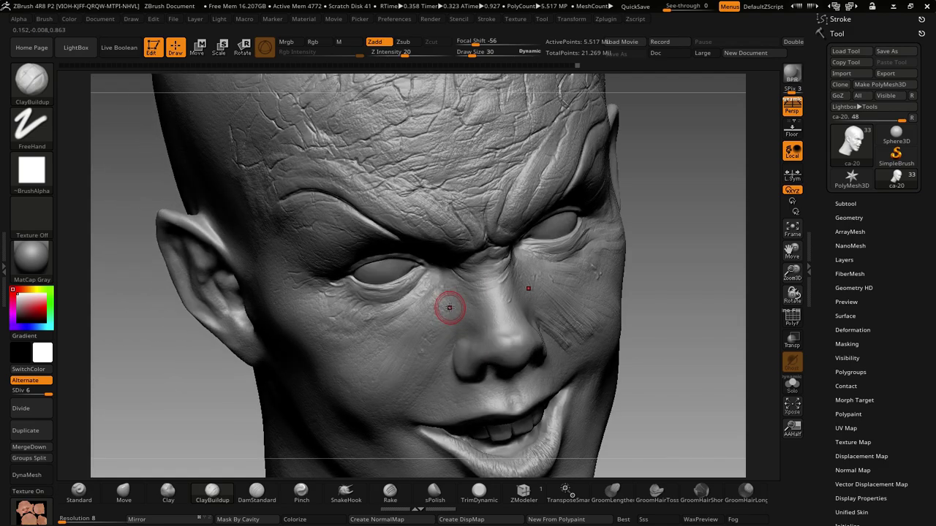
pyautogui.moveTo(428, 290); pyautogui.dragTo(428, 277)
pyautogui.moveTo(428, 278)
pyautogui.mouseDown(button='right')
pyautogui.moveTo(438, 292)
pyautogui.moveTo(424, 314)
pyautogui.mouseUp(button='right')
# - Smooth the skin under the eye and add a short build-up stroke on the nose
pyautogui.moveTo(389, 321)
pyautogui.mouseDown()
pyautogui.moveTo(403, 317)
pyautogui.moveTo(351, 341)
pyautogui.moveTo(370, 315)
pyautogui.moveTo(328, 316)
pyautogui.mouseUp()
pyautogui.moveTo(324, 314)
pyautogui.mouseDown(button='right')
pyautogui.moveTo(404, 362)
pyautogui.moveTo(476, 344)
pyautogui.mouseUp(button='right')
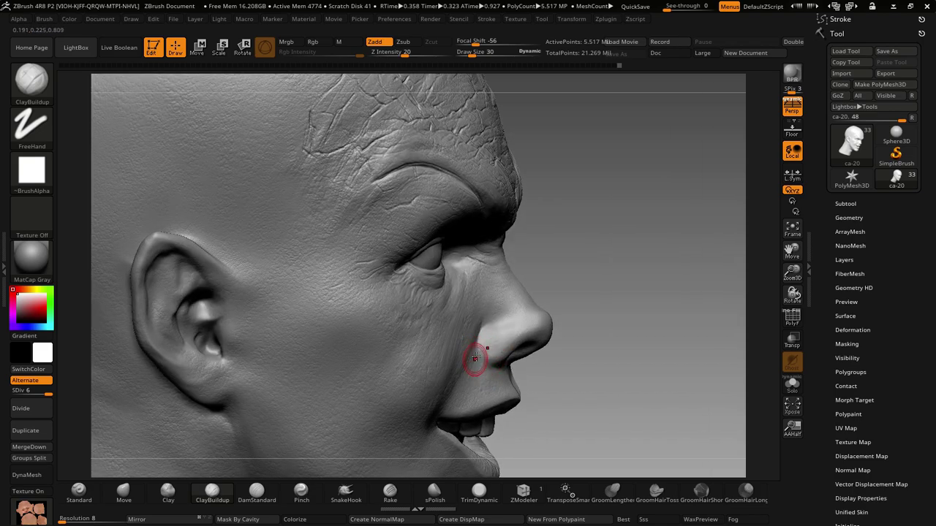
pyautogui.moveTo(502, 344); pyautogui.dragTo(522, 320)
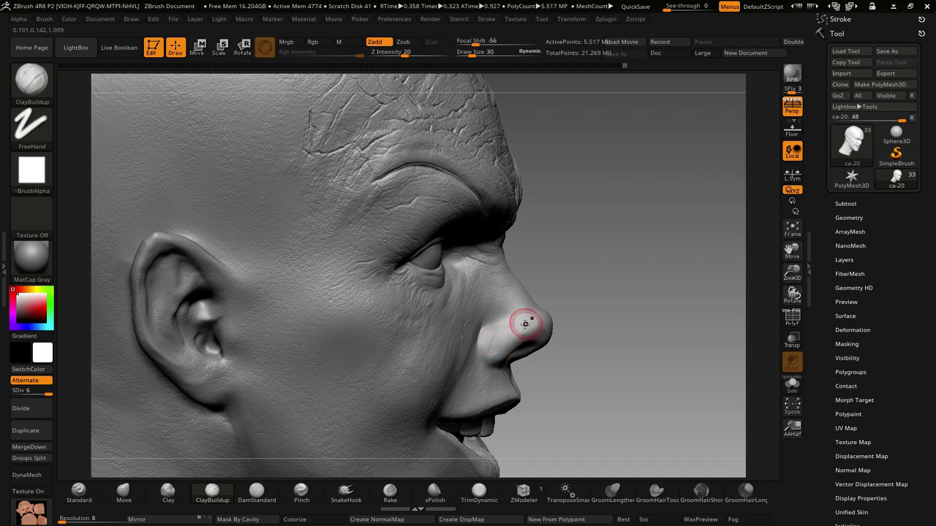
pyautogui.press('ctrl')
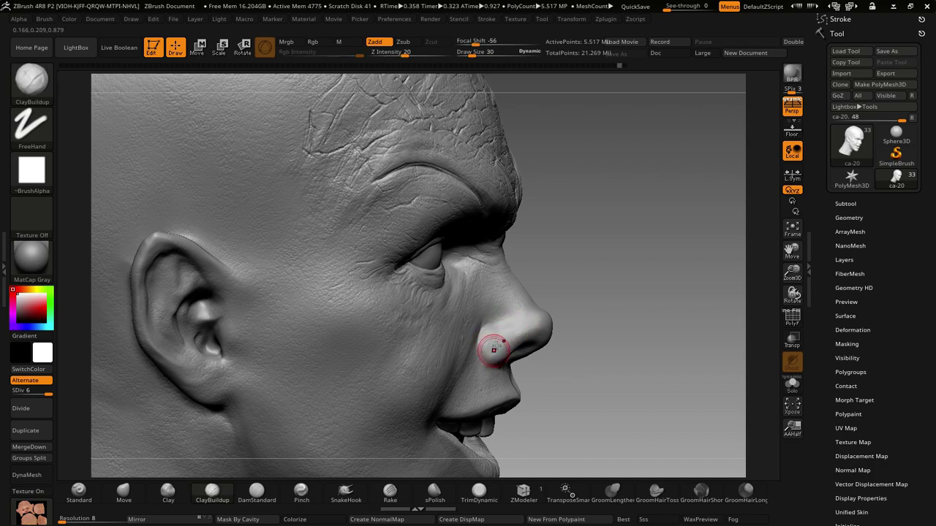
pyautogui.moveTo(495, 338); pyautogui.dragTo(519, 394, button='right')
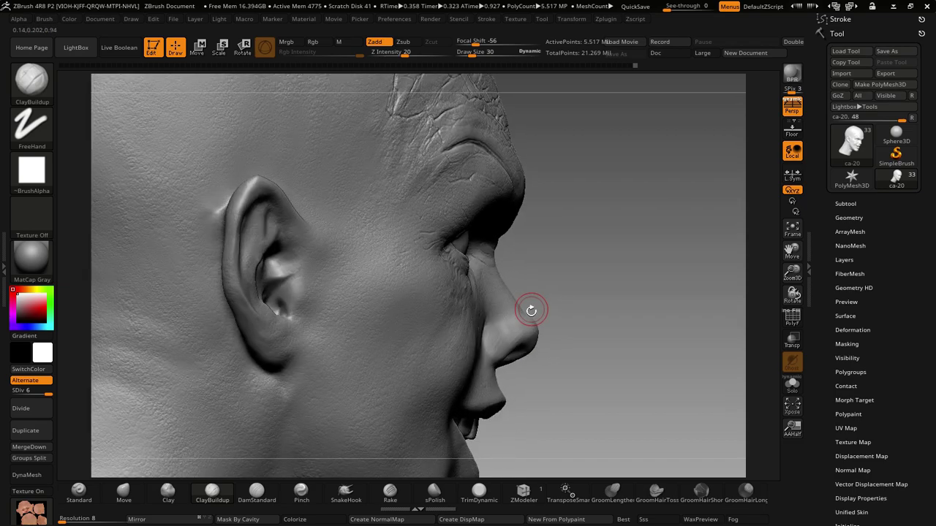
pyautogui.moveTo(485, 350); pyautogui.dragTo(515, 316, button='right')
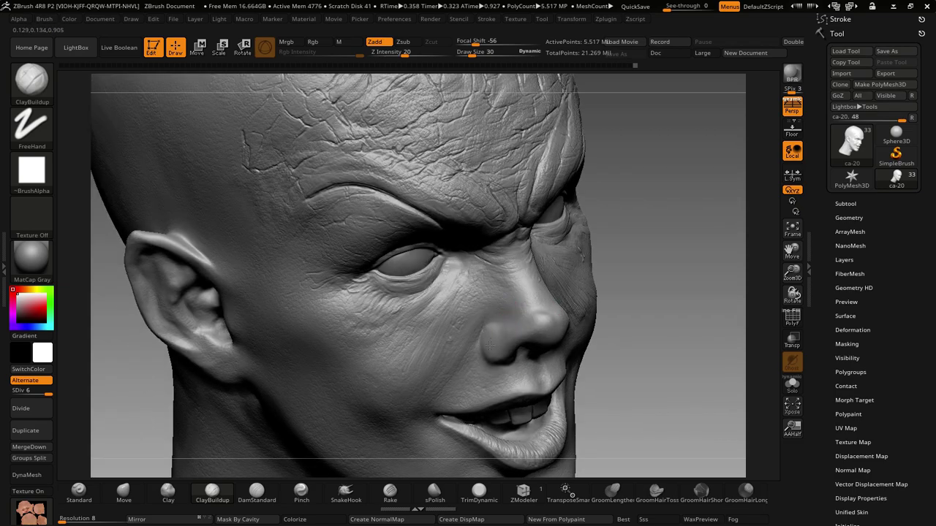
pyautogui.moveTo(494, 354); pyautogui.dragTo(512, 328, button='right')
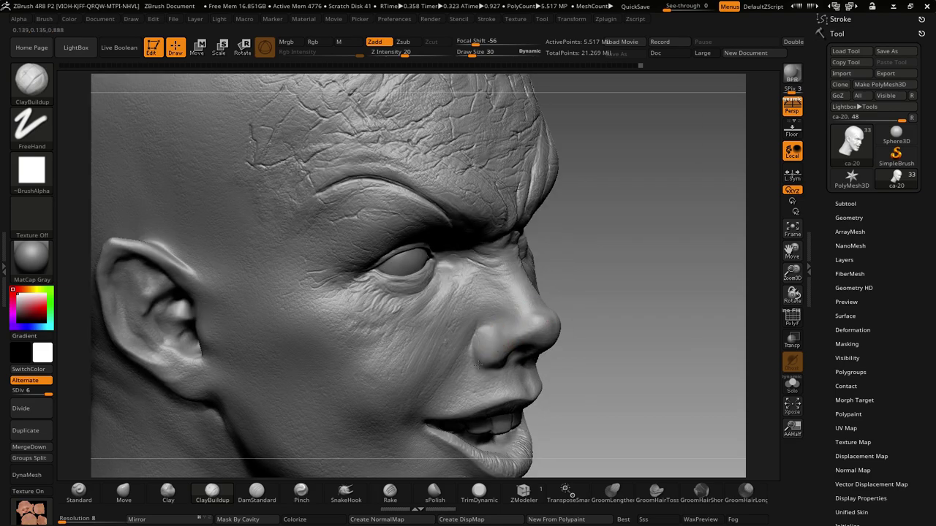
pyautogui.moveTo(446, 399)
pyautogui.mouseDown(button='right')
pyautogui.moveTo(490, 389)
pyautogui.moveTo(476, 340)
pyautogui.moveTo(417, 359)
pyautogui.mouseUp(button='right')
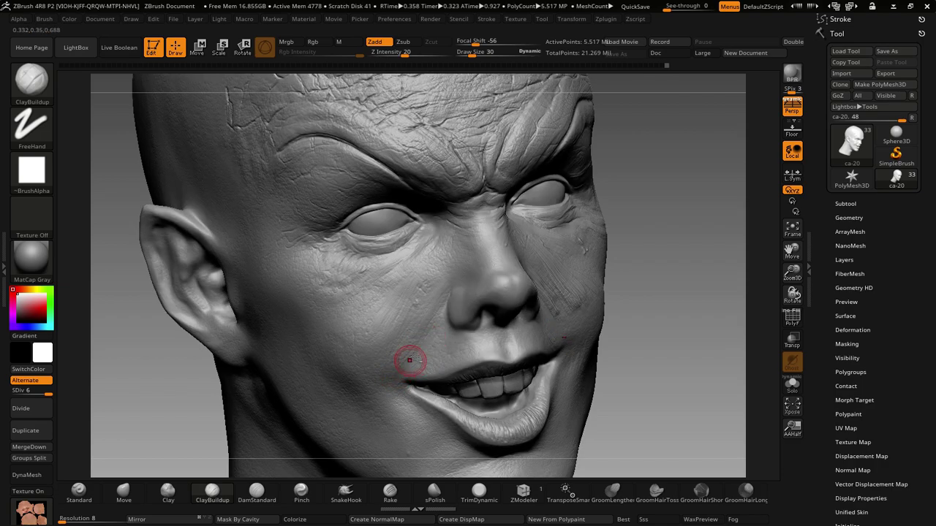
pyautogui.moveTo(432, 345); pyautogui.dragTo(465, 341, button='right')
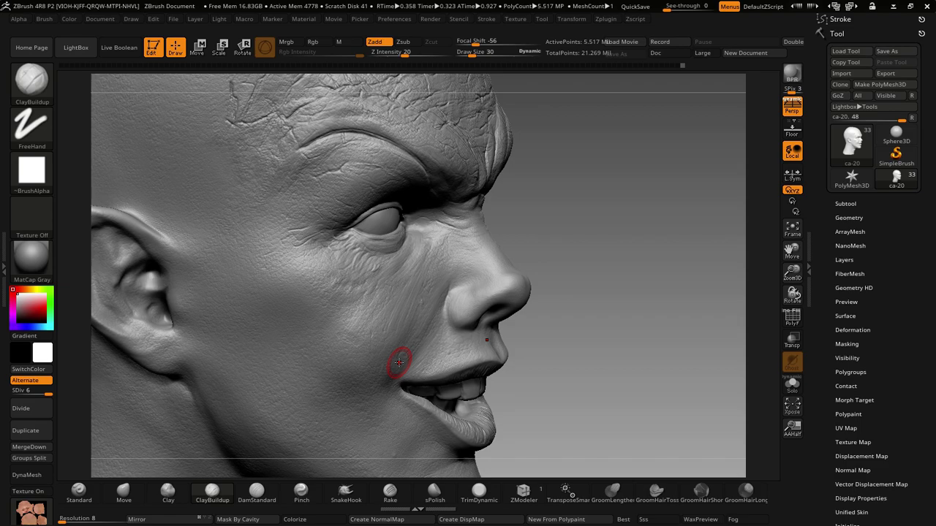
# - QuickSave the head sculpt project with Ctrl+S
pyautogui.hotkey('ctrl', 's')
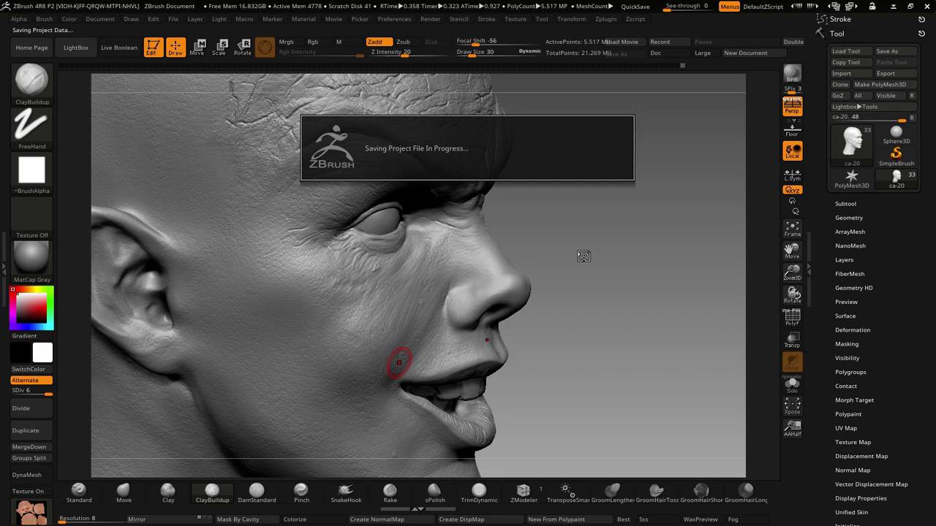
pyautogui.moveTo(584, 256); pyautogui.dragTo(584, 255)
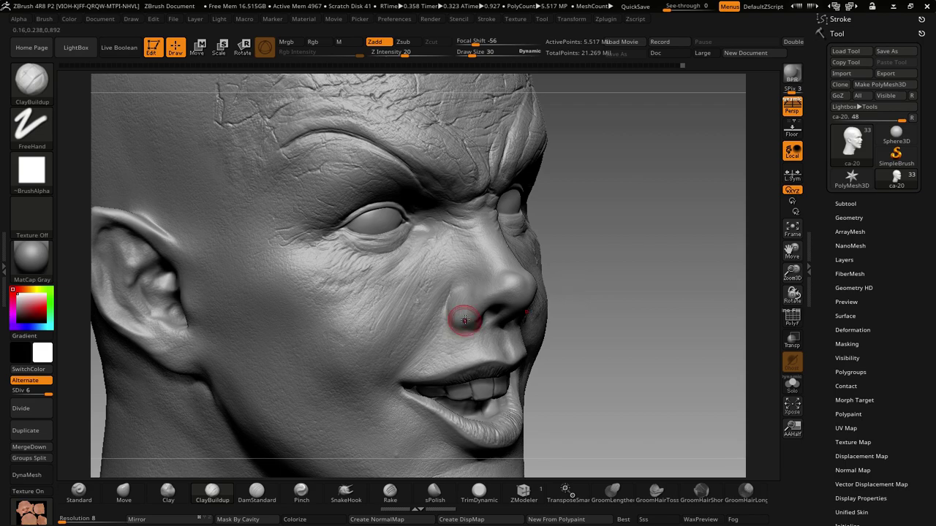
# - Roll the head sculpt back to undo history step 167 of 241
pyautogui.moveTo(456, 344); pyautogui.dragTo(454, 363, button='right')
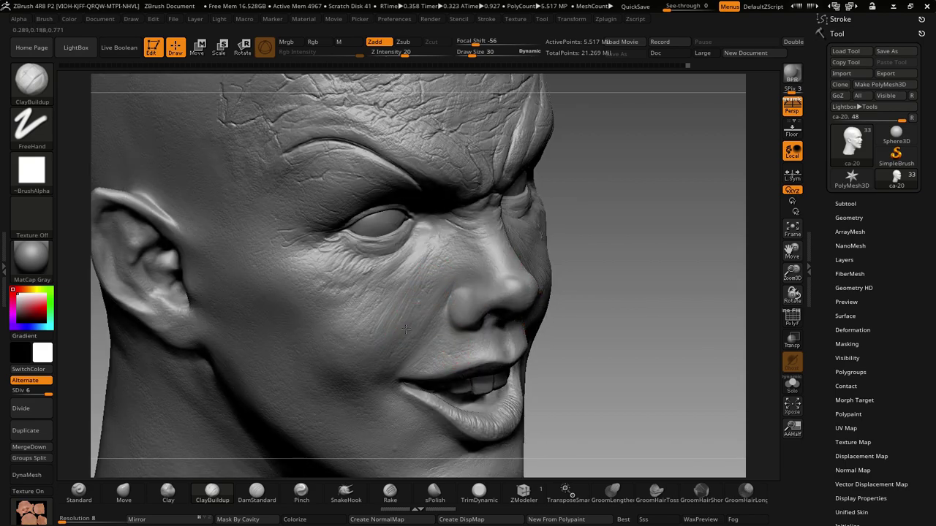
pyautogui.moveTo(393, 353)
pyautogui.mouseDown(button='right')
pyautogui.moveTo(403, 295)
pyautogui.moveTo(397, 328)
pyautogui.moveTo(438, 337)
pyautogui.moveTo(397, 397)
pyautogui.moveTo(408, 423)
pyautogui.moveTo(439, 409)
pyautogui.mouseUp(button='right')
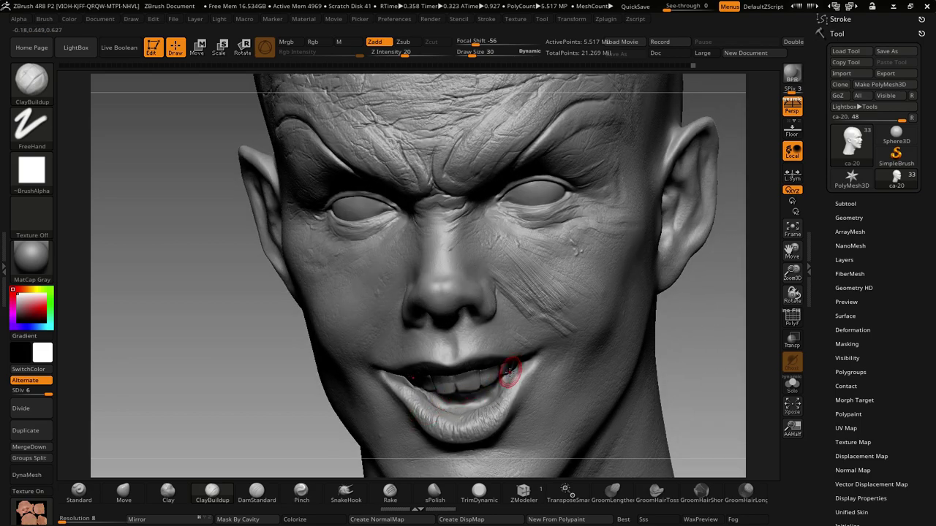
pyautogui.moveTo(509, 371)
pyautogui.mouseDown(button='right')
pyautogui.moveTo(516, 376)
pyautogui.moveTo(508, 397)
pyautogui.moveTo(518, 400)
pyautogui.moveTo(511, 373)
pyautogui.mouseUp(button='right')
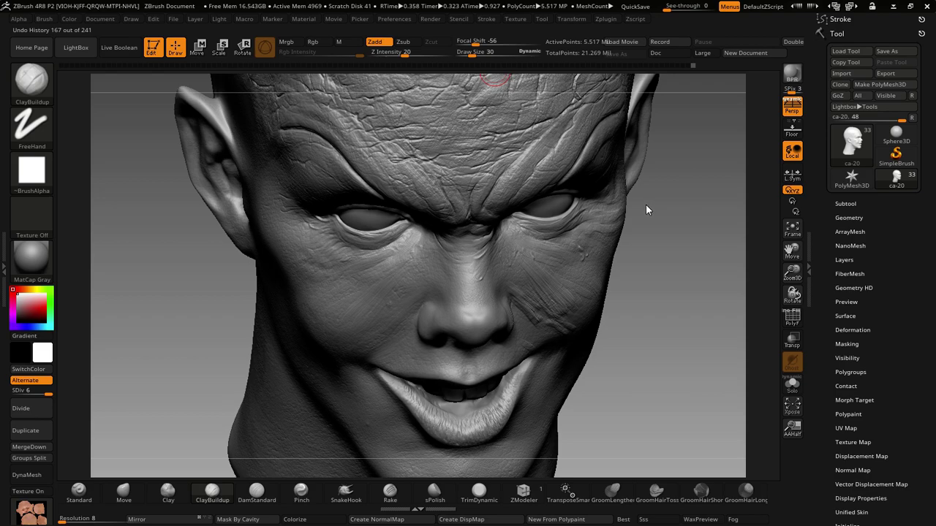
pyautogui.click(599, 65)
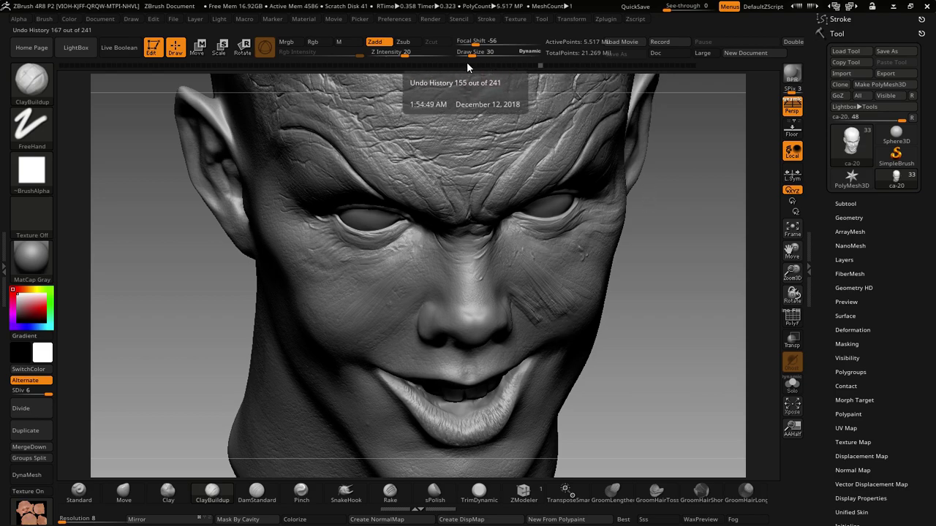
# - Roll the undo history back to step 153, before the cheek scratch
pyautogui.click(466, 67)
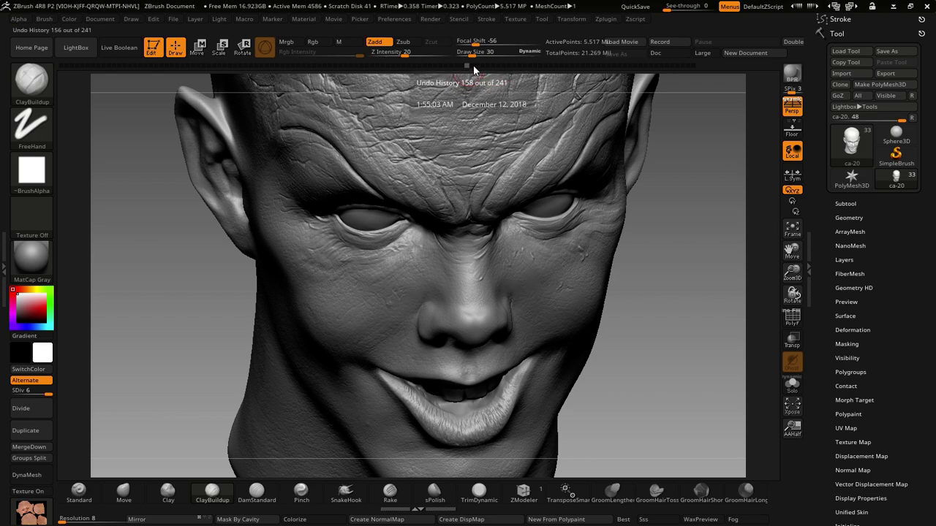
pyautogui.click(479, 65)
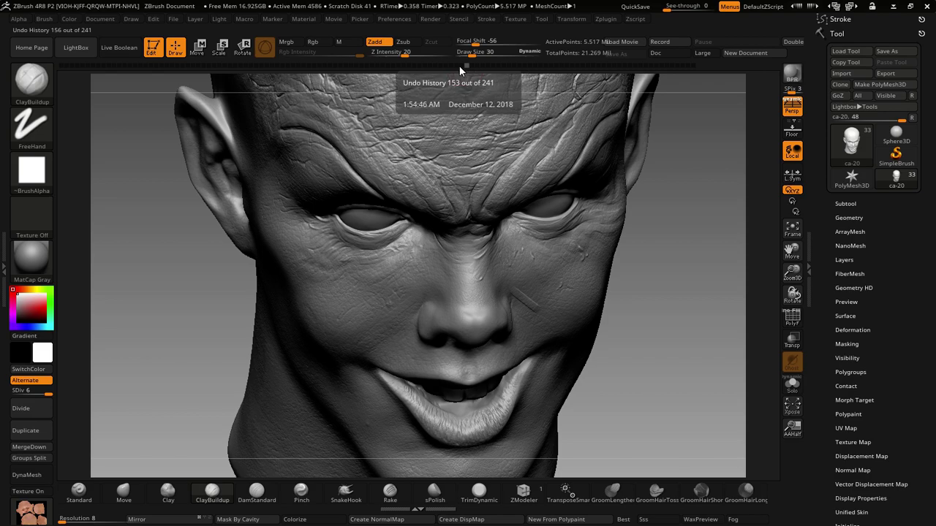
pyautogui.click(459, 66)
pyautogui.moveTo(675, 278)
pyautogui.mouseDown()
pyautogui.moveTo(678, 261)
pyautogui.moveTo(682, 276)
pyautogui.mouseUp()
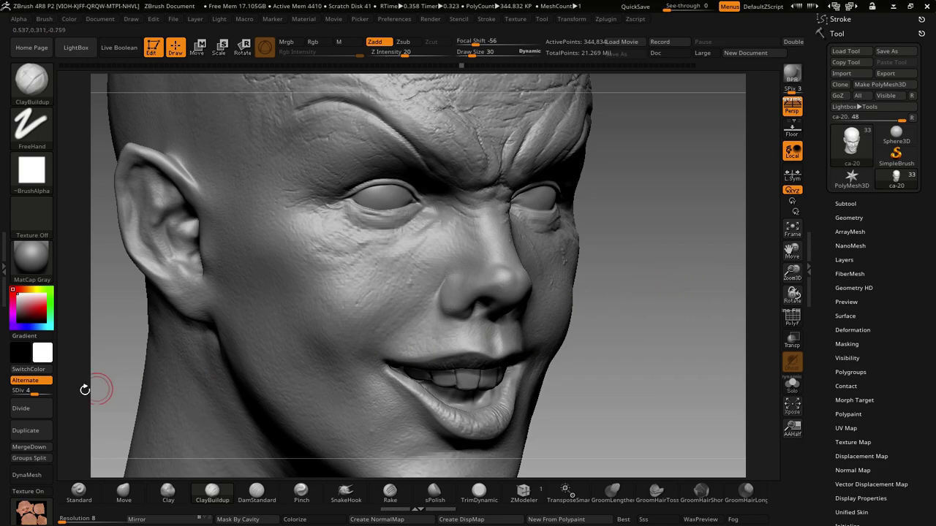
# - Raise the mesh back to subdivision level 6 and turn the head to check it
pyautogui.moveTo(34, 392); pyautogui.dragTo(62, 389)
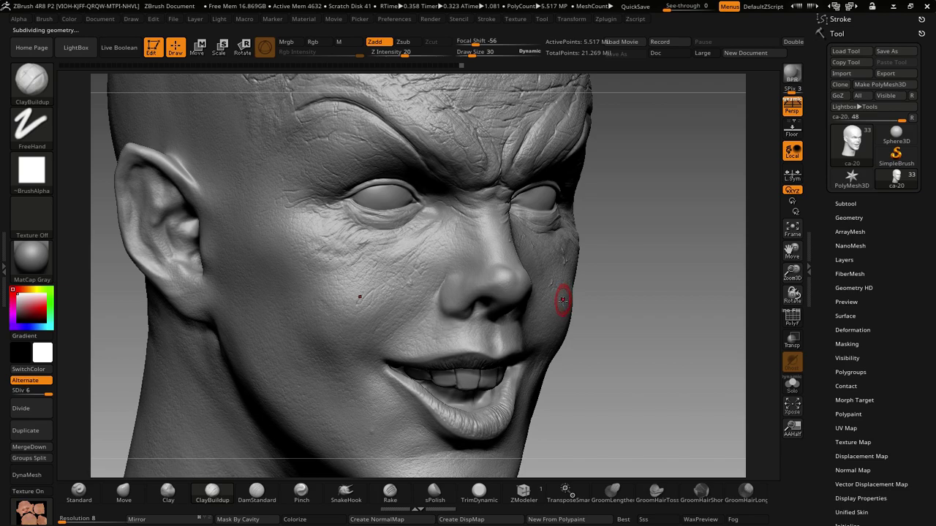
pyautogui.moveTo(639, 236)
pyautogui.mouseDown()
pyautogui.moveTo(644, 262)
pyautogui.moveTo(622, 265)
pyautogui.mouseUp()
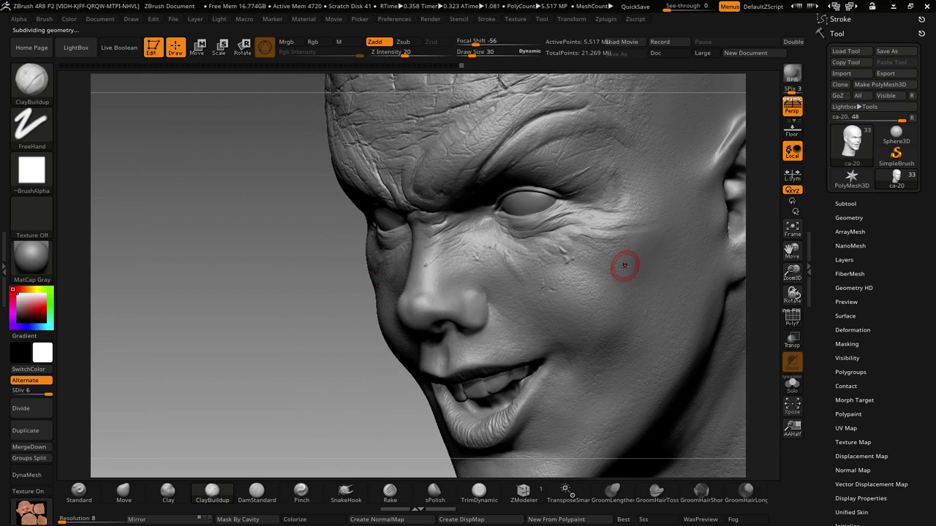
pyautogui.moveTo(474, 358)
pyautogui.mouseDown()
pyautogui.moveTo(689, 280)
pyautogui.moveTo(677, 251)
pyautogui.moveTo(684, 291)
pyautogui.moveTo(623, 286)
pyautogui.moveTo(626, 315)
pyautogui.mouseUp()
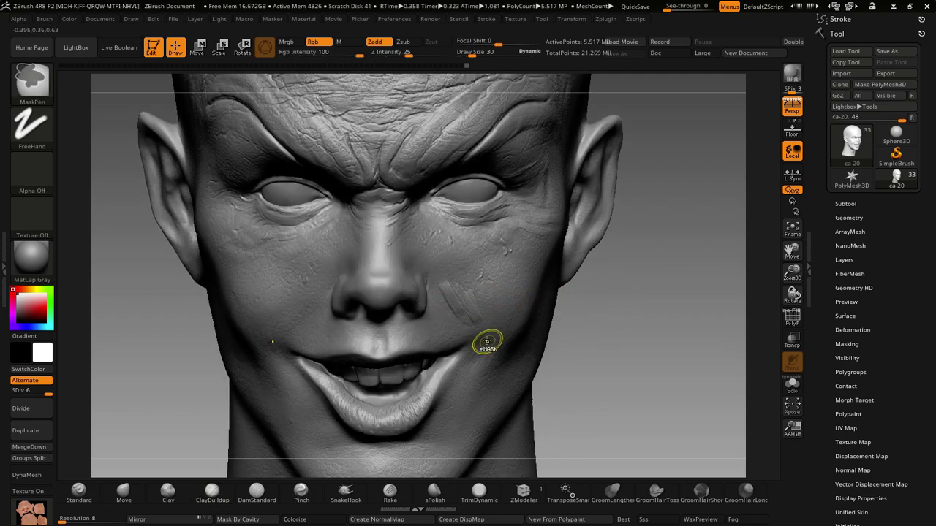
# - Try a diagonal groove on the right cheek, then undo it
pyautogui.moveTo(443, 271); pyautogui.dragTo(467, 309)
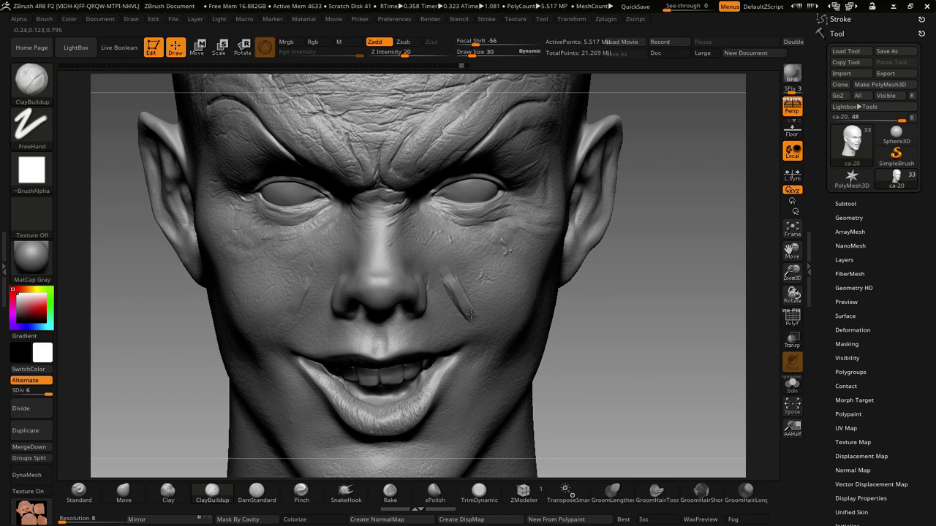
pyautogui.hotkey('ctrl', 'z')
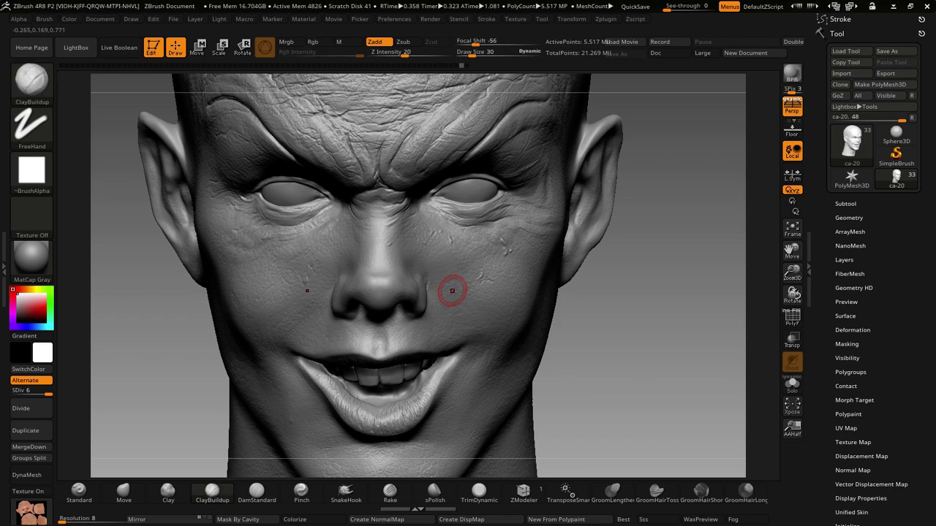
pyautogui.moveTo(451, 290); pyautogui.dragTo(464, 286, button='right')
# - Smooth near the mouth corner with the dotted Standard brush, then make ClayBuildup the active brush
pyautogui.press('space')
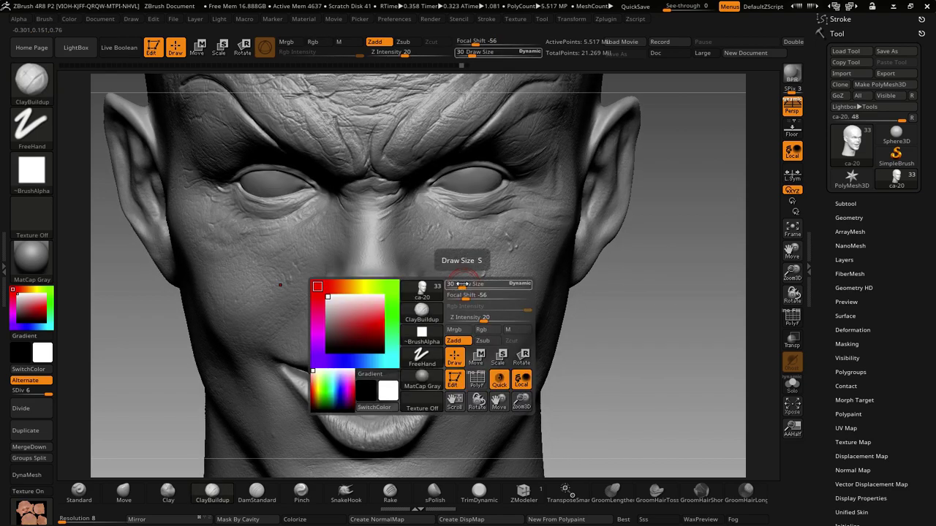
pyautogui.click(79, 491)
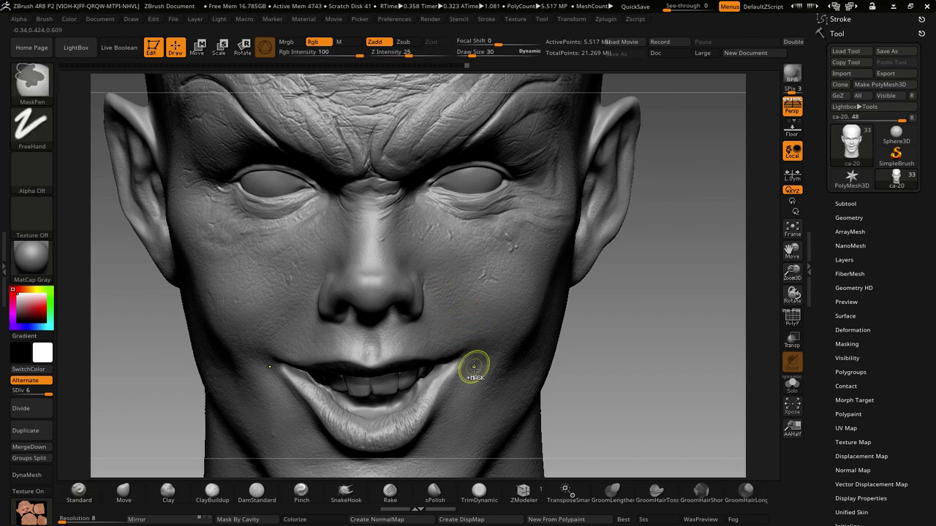
pyautogui.keyDown('shift'); pyautogui.moveTo(472, 365); pyautogui.dragTo(473, 370); pyautogui.keyUp('shift')
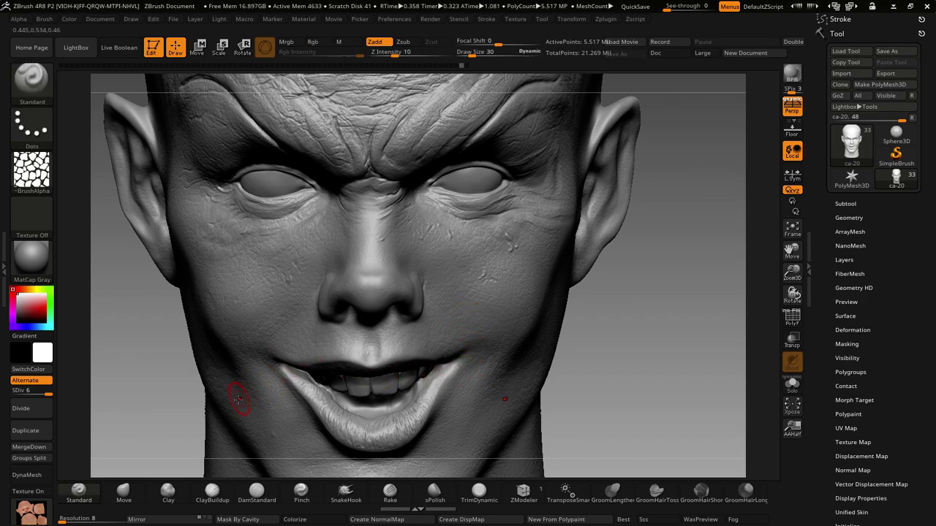
pyautogui.click(124, 492)
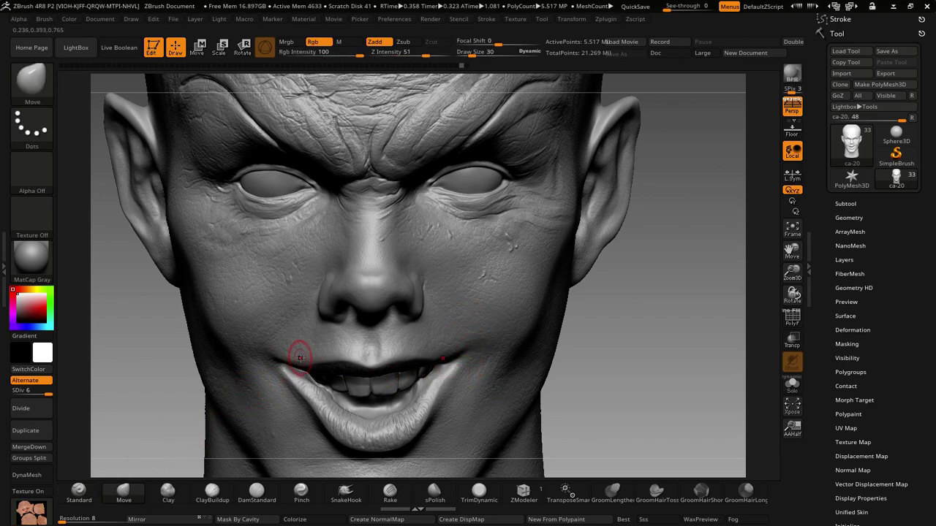
pyautogui.click(213, 495)
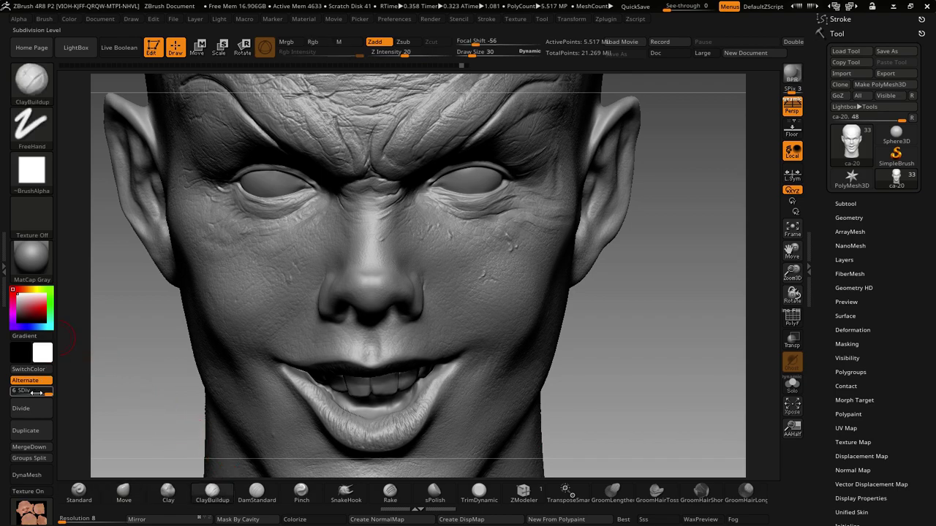
# - At subdivision level 4, build clay on the cheek beside the nose with brush size 77
pyautogui.moveTo(35, 393); pyautogui.dragTo(30, 394)
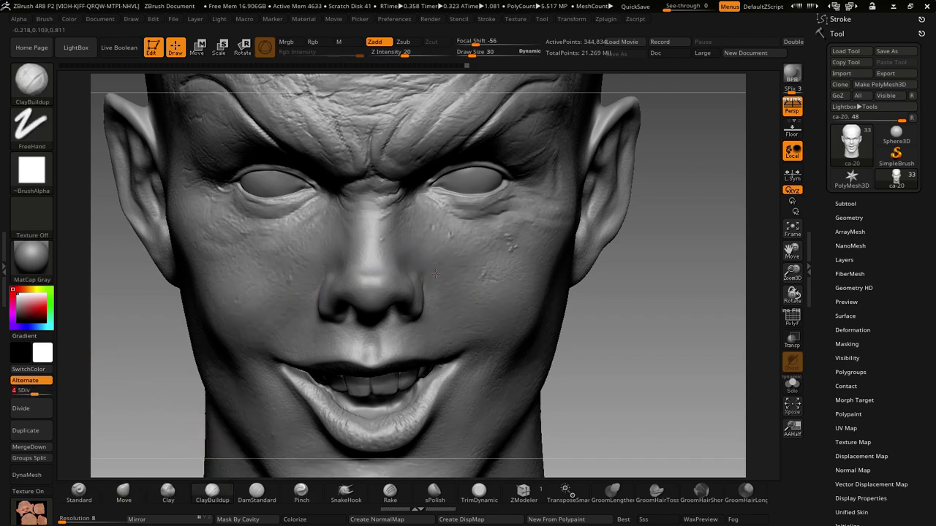
pyautogui.moveTo(449, 304)
pyautogui.mouseDown()
pyautogui.moveTo(455, 291)
pyautogui.moveTo(489, 319)
pyautogui.mouseUp()
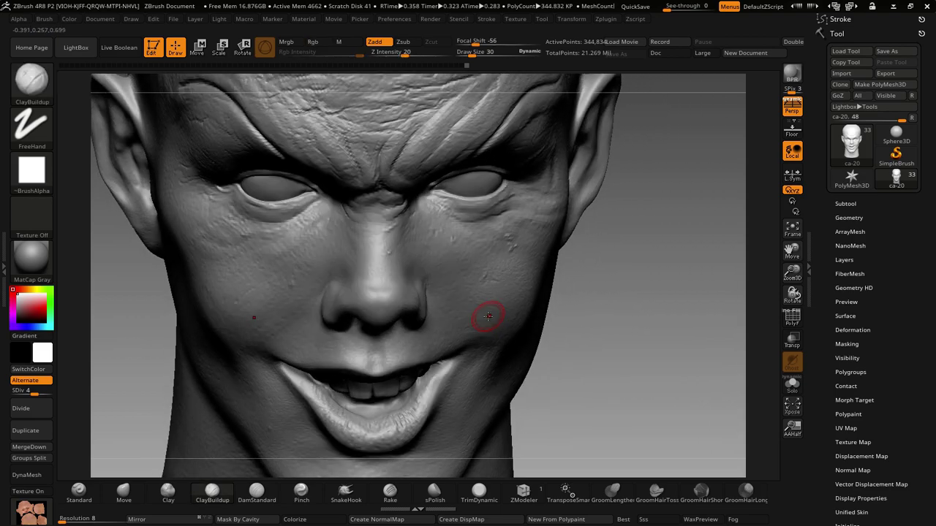
pyautogui.moveTo(487, 318); pyautogui.dragTo(480, 297, button='right')
pyautogui.press('space')
pyautogui.moveTo(484, 296)
pyautogui.mouseDown()
pyautogui.moveTo(491, 284)
pyautogui.moveTo(439, 307)
pyautogui.mouseUp()
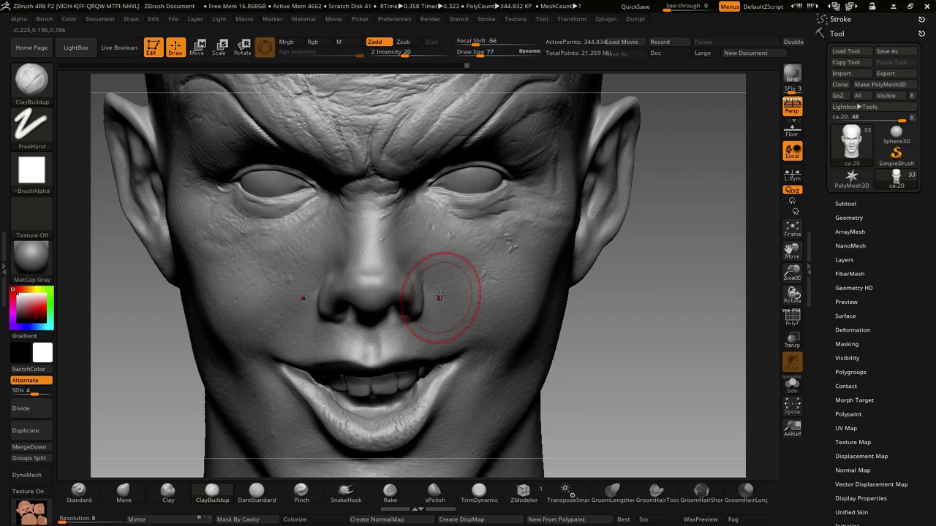
# - At subdivision level 3, smooth and restroke the right cheek along the nose fold
pyautogui.moveTo(34, 393); pyautogui.dragTo(27, 392)
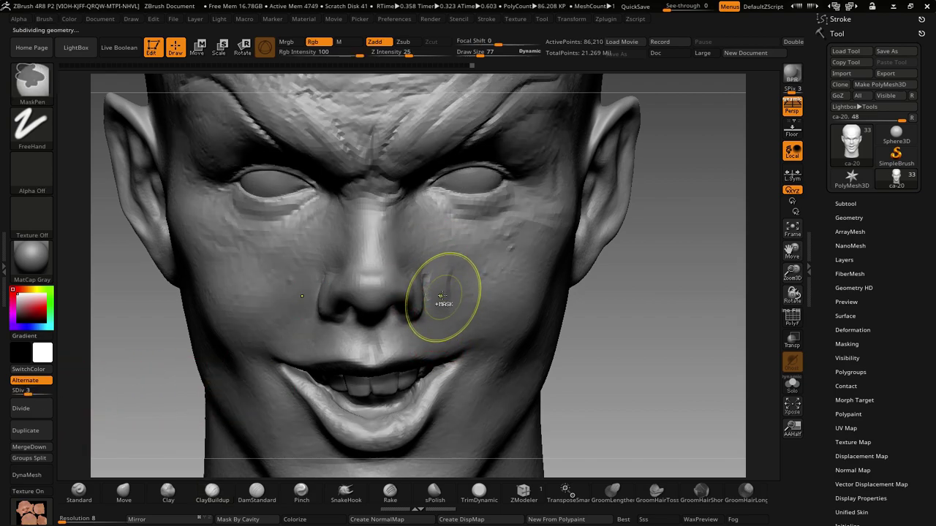
pyautogui.keyDown('shift'); pyautogui.moveTo(428, 293); pyautogui.dragTo(429, 266); pyautogui.keyUp('shift')
pyautogui.moveTo(440, 318)
pyautogui.keyDown('shift'); pyautogui.mouseDown()
pyautogui.moveTo(445, 328)
pyautogui.moveTo(463, 312)
pyautogui.mouseUp(); pyautogui.keyUp('shift')
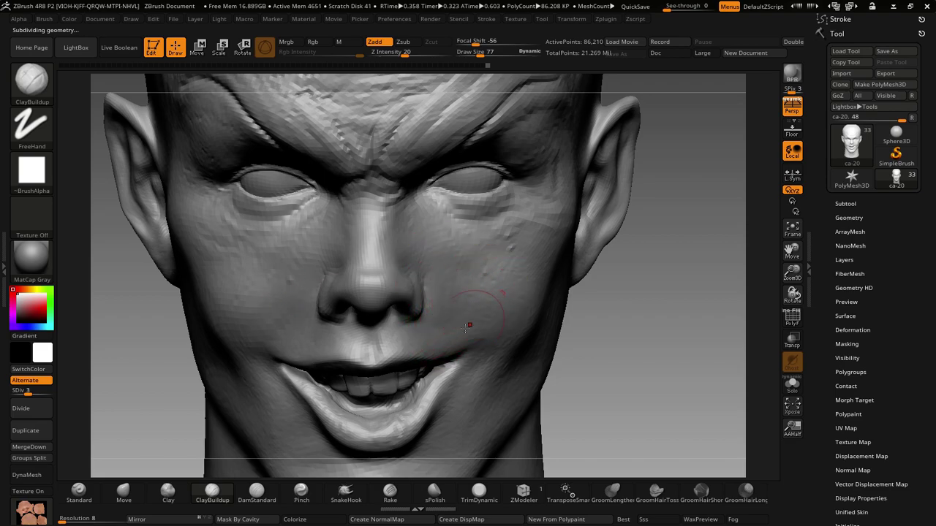
pyautogui.keyDown('shift'); pyautogui.moveTo(441, 324); pyautogui.dragTo(439, 334); pyautogui.keyUp('shift')
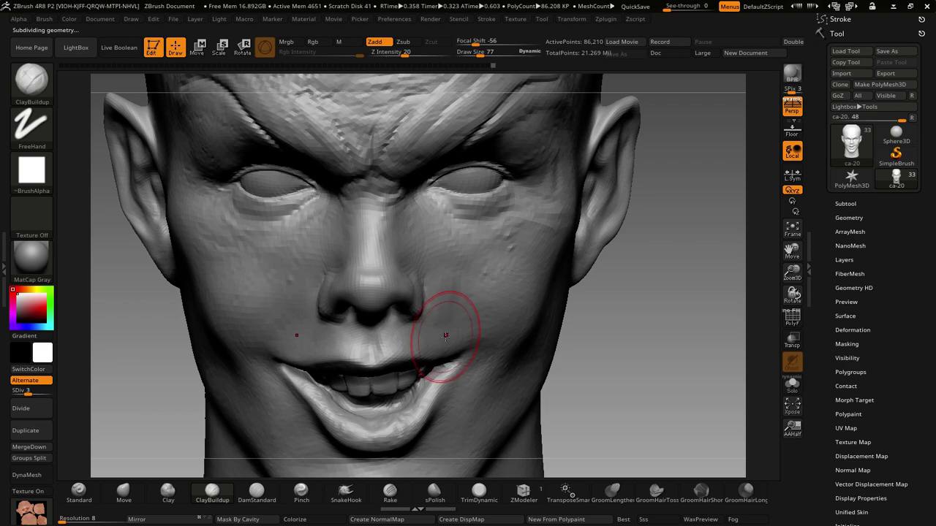
pyautogui.moveTo(441, 263)
pyautogui.keyDown('shift'); pyautogui.mouseDown()
pyautogui.moveTo(453, 315)
pyautogui.moveTo(448, 238)
pyautogui.mouseUp(); pyautogui.keyUp('shift')
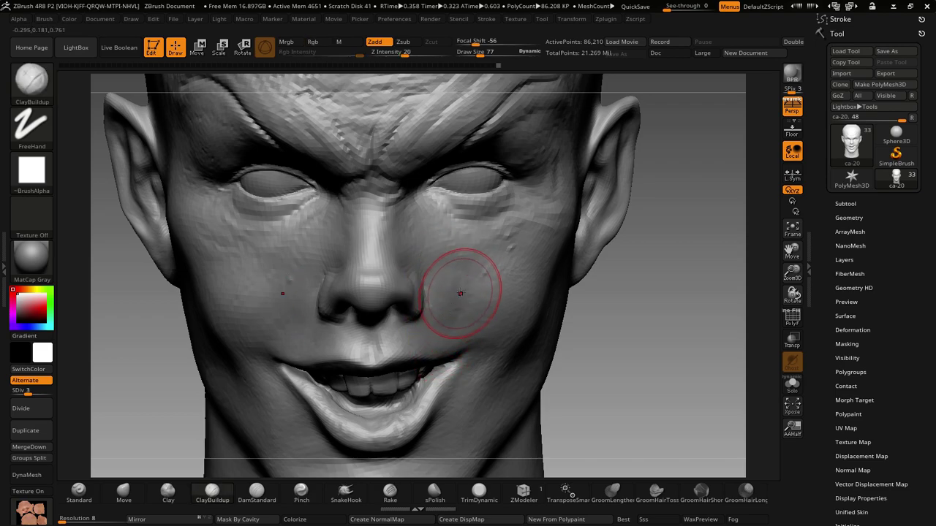
pyautogui.moveTo(470, 294); pyautogui.dragTo(461, 305)
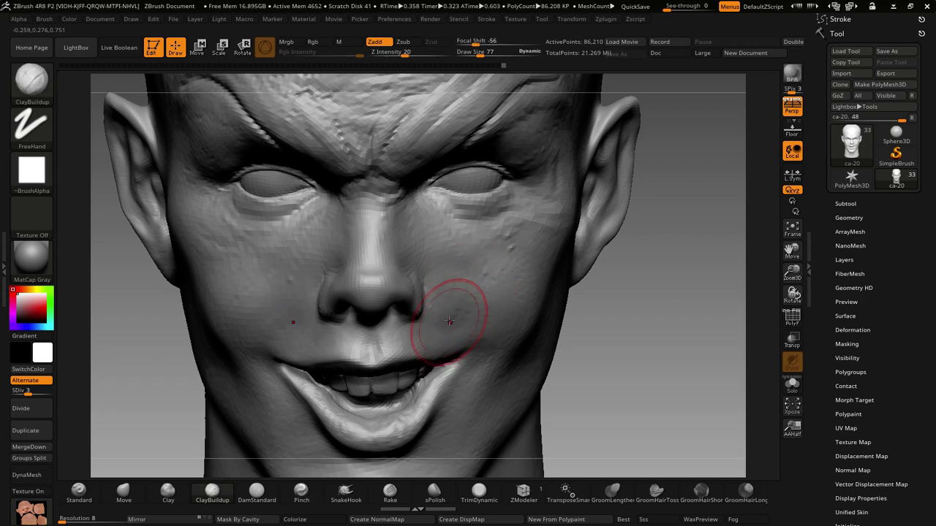
# - Return the head to a frontal view and raise it back to subdivision level 6
pyautogui.moveTo(448, 314)
pyautogui.mouseDown(button='right')
pyautogui.moveTo(462, 337)
pyautogui.moveTo(491, 339)
pyautogui.moveTo(498, 305)
pyautogui.moveTo(482, 289)
pyautogui.mouseUp(button='right')
pyautogui.press('ctrl')
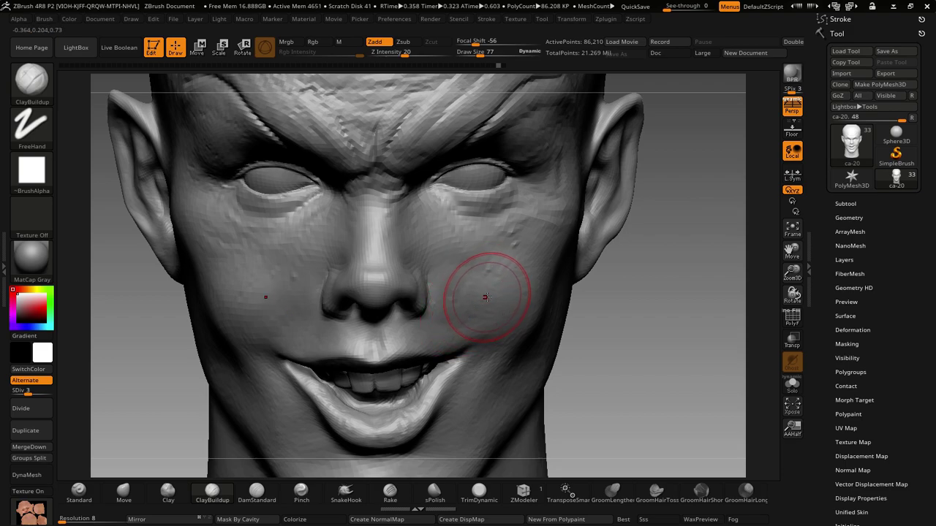
pyautogui.press('ctrl')
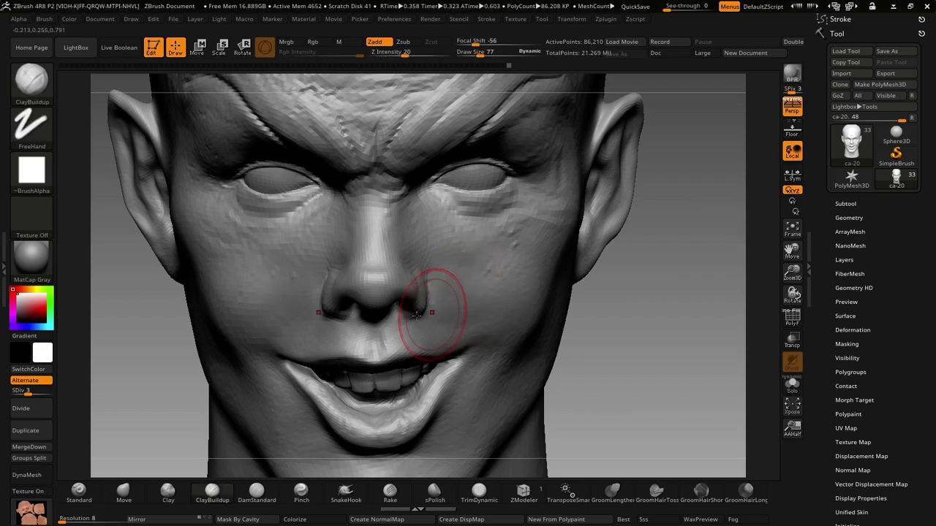
pyautogui.moveTo(30, 391); pyautogui.dragTo(207, 409)
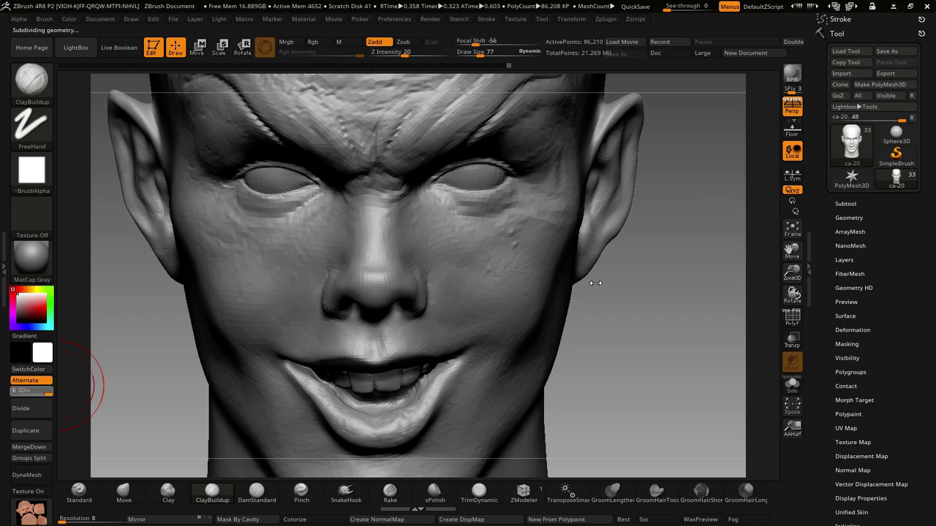
# - Choose the Standard brush with the vertical-lines Alpha 58, then rotate the head to inspect it
pyautogui.moveTo(631, 313); pyautogui.dragTo(618, 315)
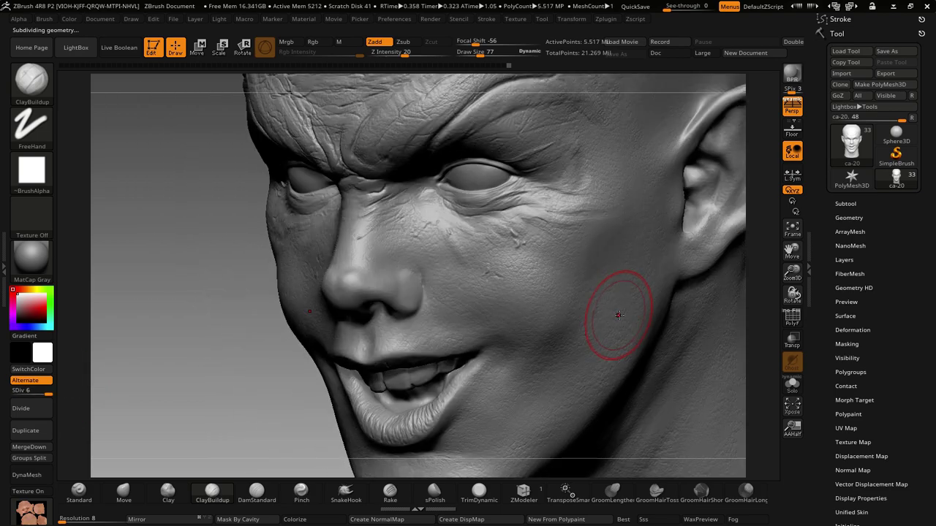
pyautogui.moveTo(356, 386); pyautogui.dragTo(292, 386)
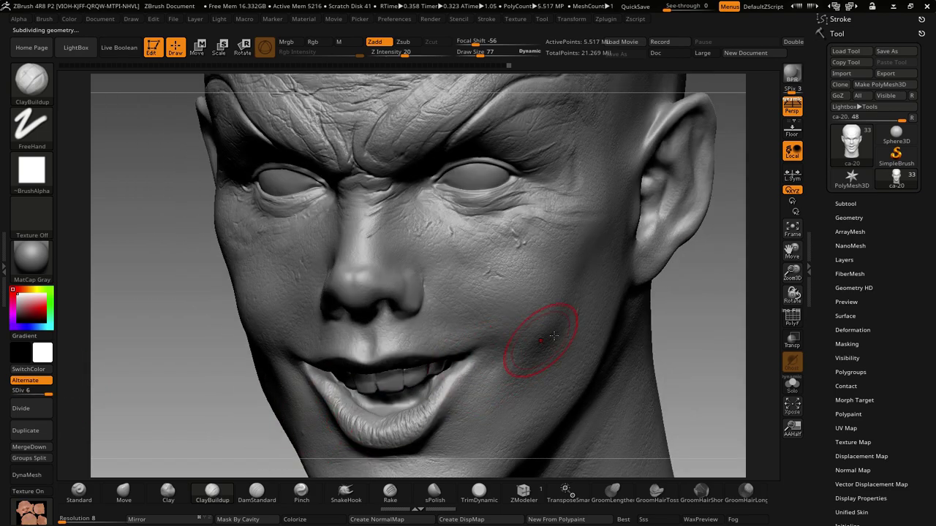
pyautogui.moveTo(687, 320); pyautogui.dragTo(481, 293)
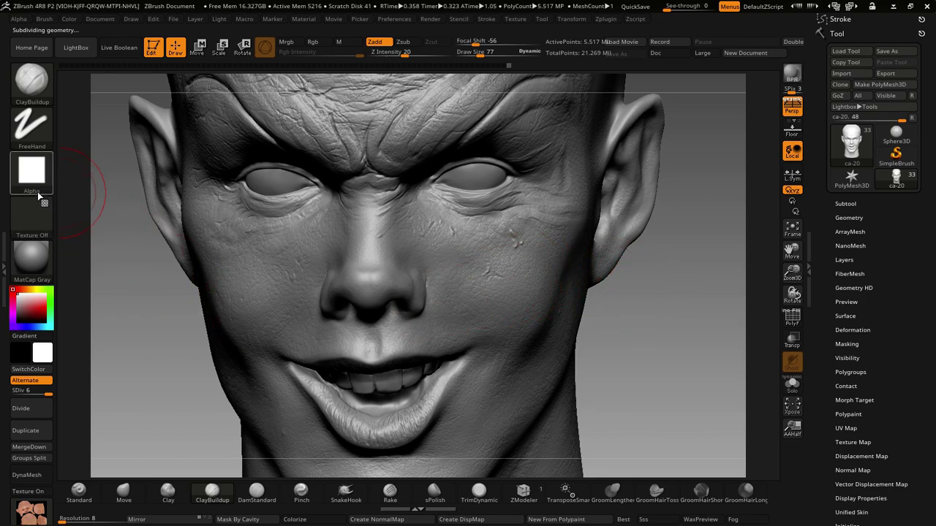
pyautogui.click(79, 491)
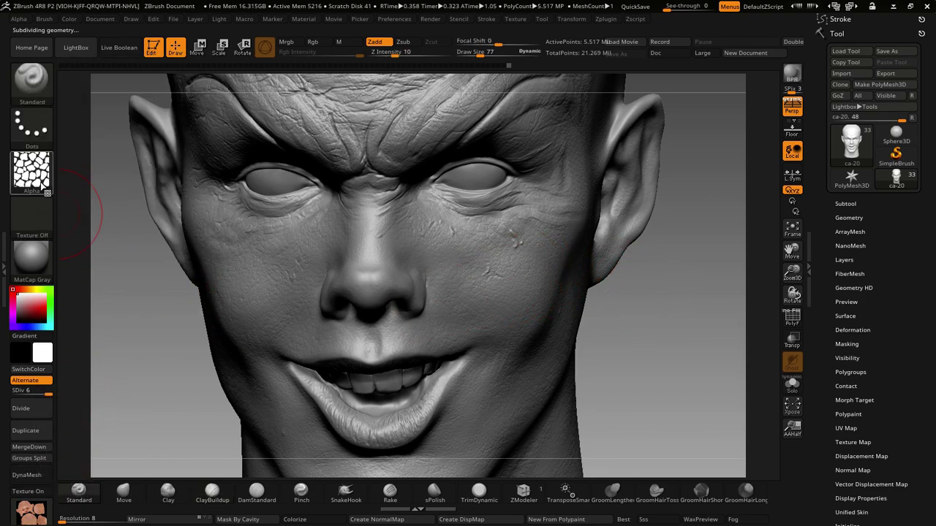
pyautogui.click(31, 174)
pyautogui.click(225, 185)
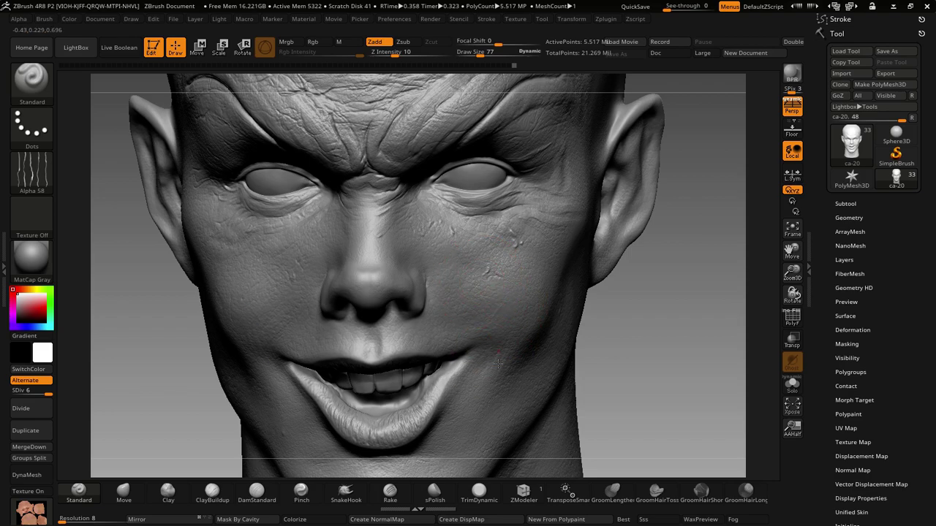
pyautogui.moveTo(688, 307); pyautogui.dragTo(335, 303)
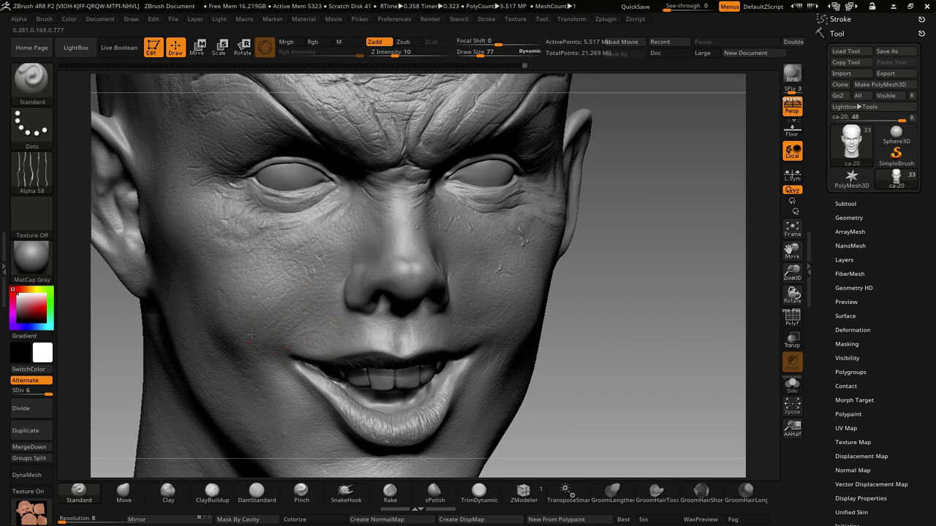
pyautogui.moveTo(351, 307)
pyautogui.mouseDown(button='right')
pyautogui.moveTo(403, 272)
pyautogui.moveTo(502, 272)
pyautogui.mouseUp(button='right')
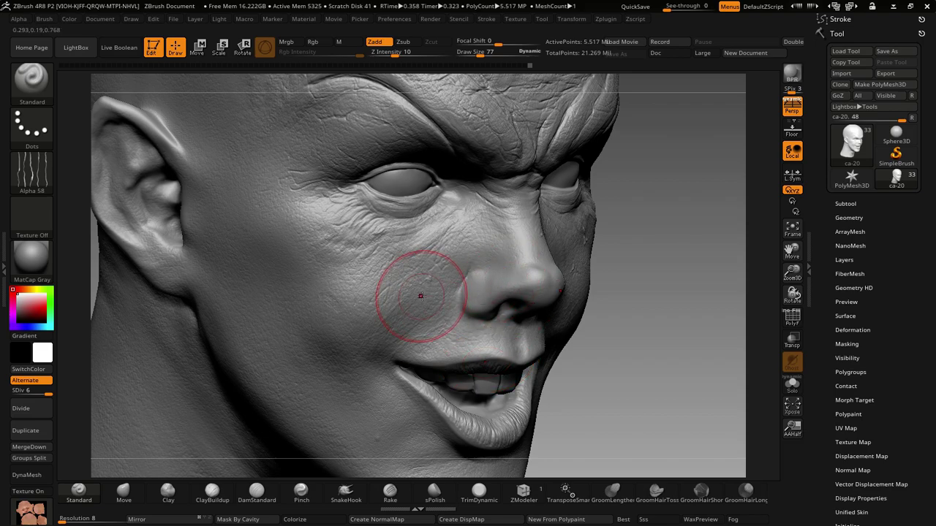
# - Turn the face to three-quarter front and reduce the Standard brush size to 54
pyautogui.moveTo(418, 309)
pyautogui.mouseDown(button='right')
pyautogui.moveTo(398, 369)
pyautogui.moveTo(409, 390)
pyautogui.mouseUp(button='right')
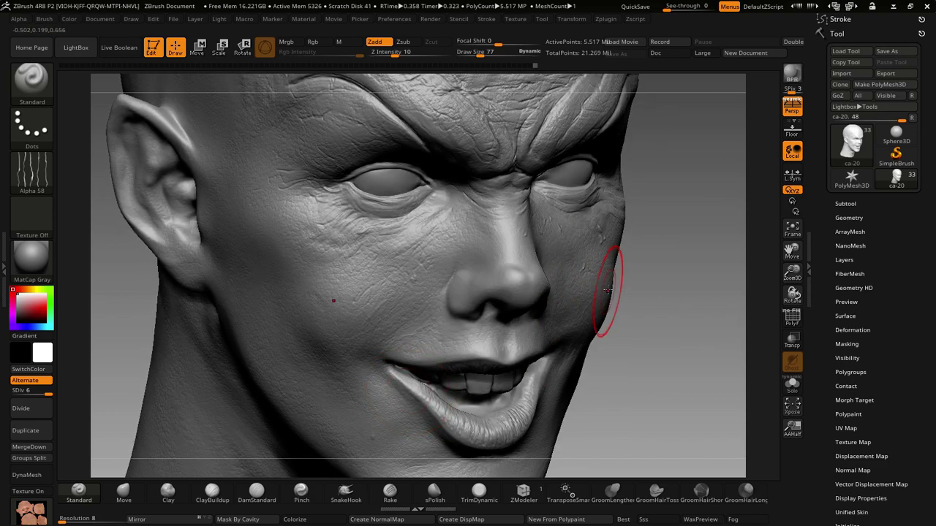
pyautogui.moveTo(606, 293)
pyautogui.mouseDown(button='right')
pyautogui.moveTo(455, 271)
pyautogui.moveTo(465, 248)
pyautogui.moveTo(426, 320)
pyautogui.mouseUp(button='right')
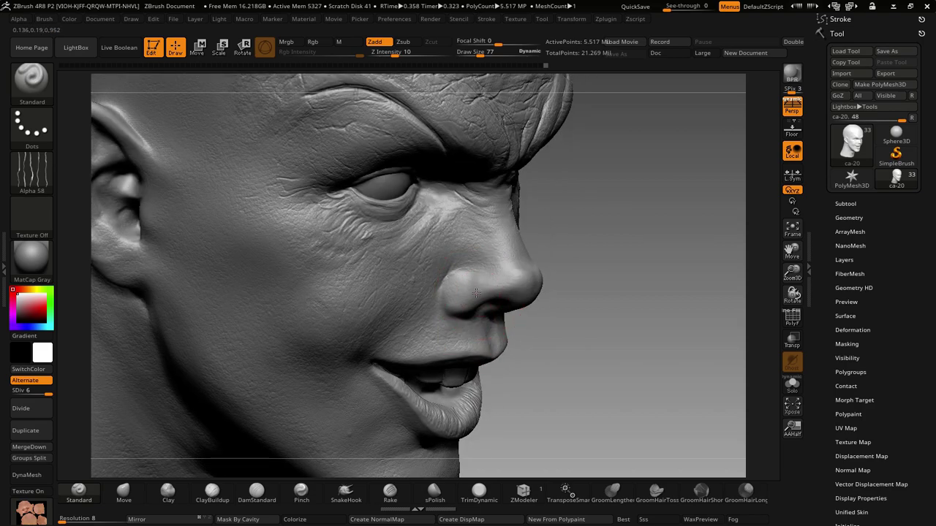
pyautogui.moveTo(470, 313); pyautogui.dragTo(470, 331, button='right')
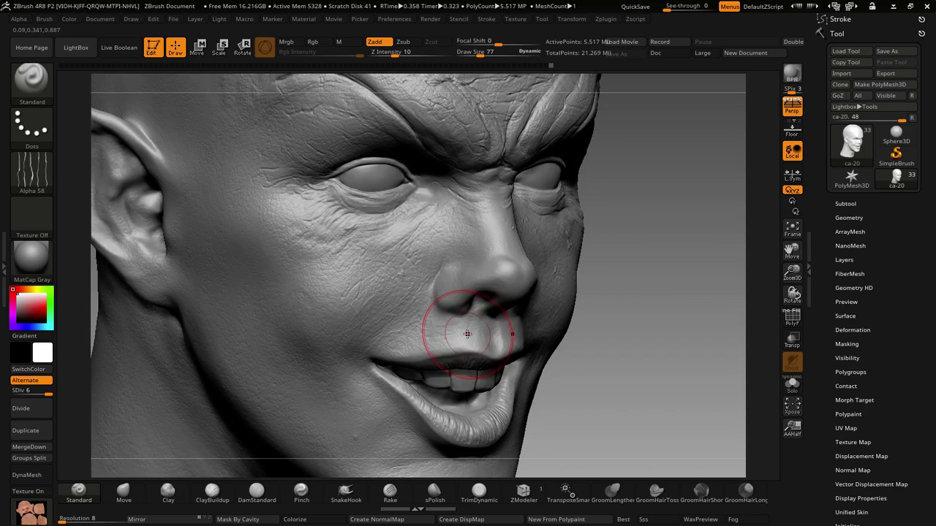
pyautogui.rightClick(467, 334)
pyautogui.moveTo(487, 329); pyautogui.dragTo(472, 328)
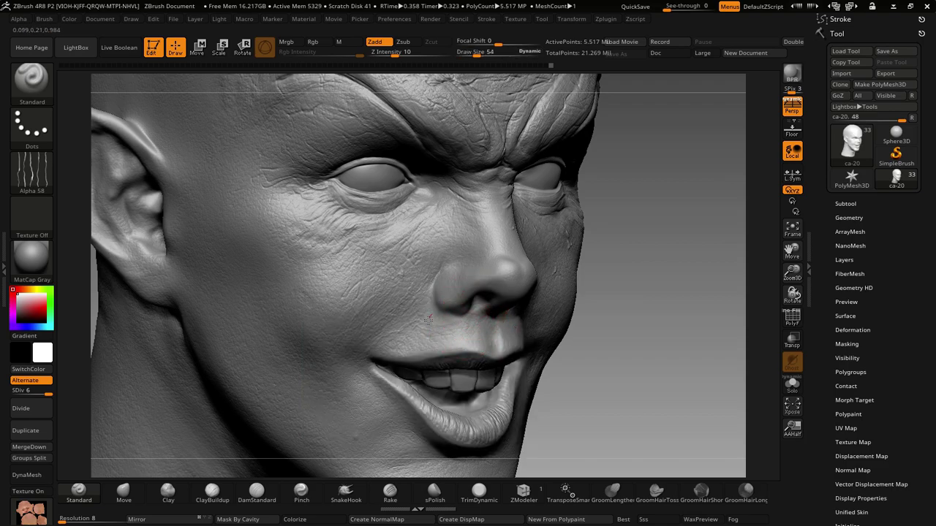
# - Work around the left cheek and profile, smoothing the skin detail with Shift
pyautogui.moveTo(443, 334)
pyautogui.mouseDown(button='right')
pyautogui.moveTo(476, 376)
pyautogui.moveTo(510, 326)
pyautogui.moveTo(504, 349)
pyautogui.mouseUp(button='right')
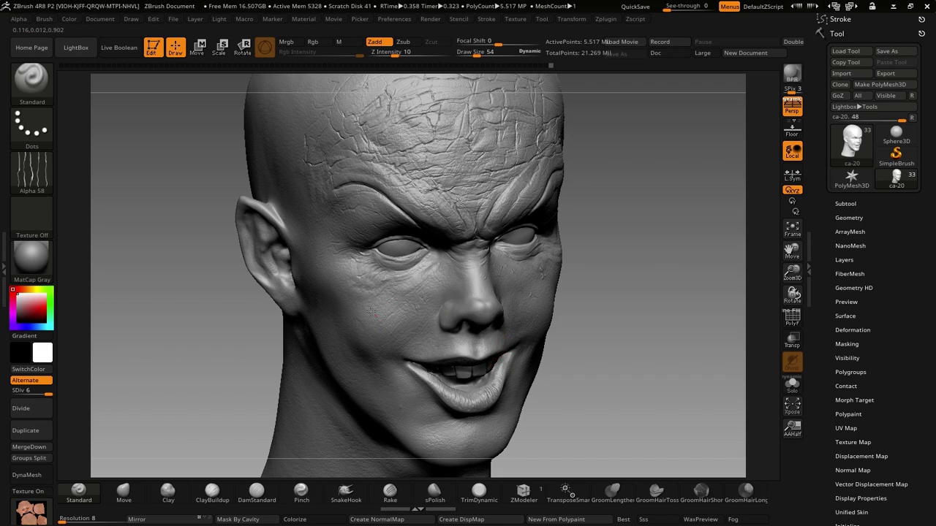
pyautogui.moveTo(412, 329); pyautogui.dragTo(437, 307, button='right')
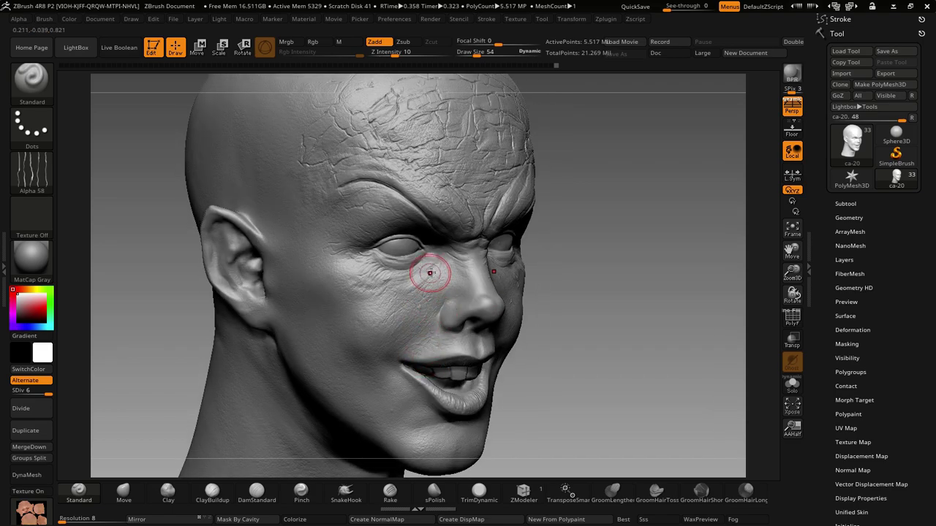
pyautogui.moveTo(399, 349); pyautogui.dragTo(407, 351, button='right')
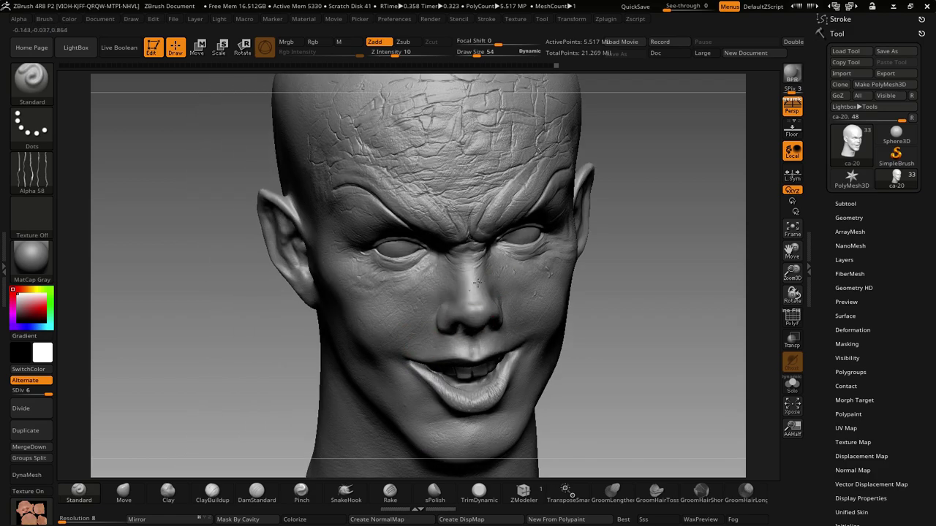
pyautogui.moveTo(479, 267); pyautogui.dragTo(496, 301, button='right')
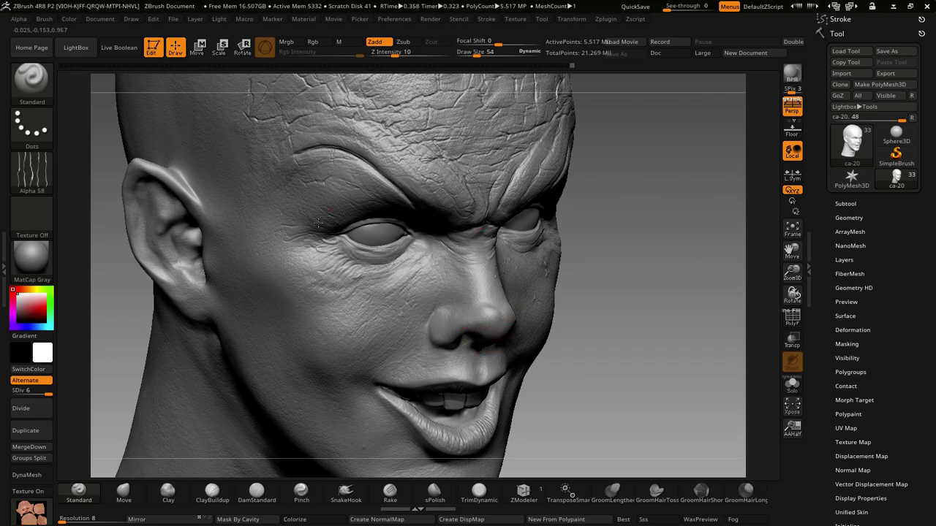
pyautogui.moveTo(296, 213); pyautogui.dragTo(273, 240, button='right')
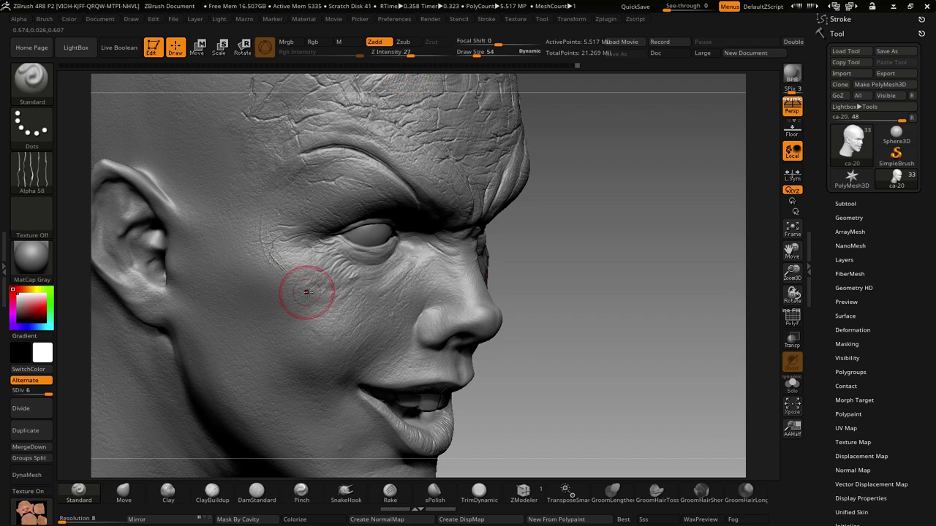
pyautogui.press('shift')
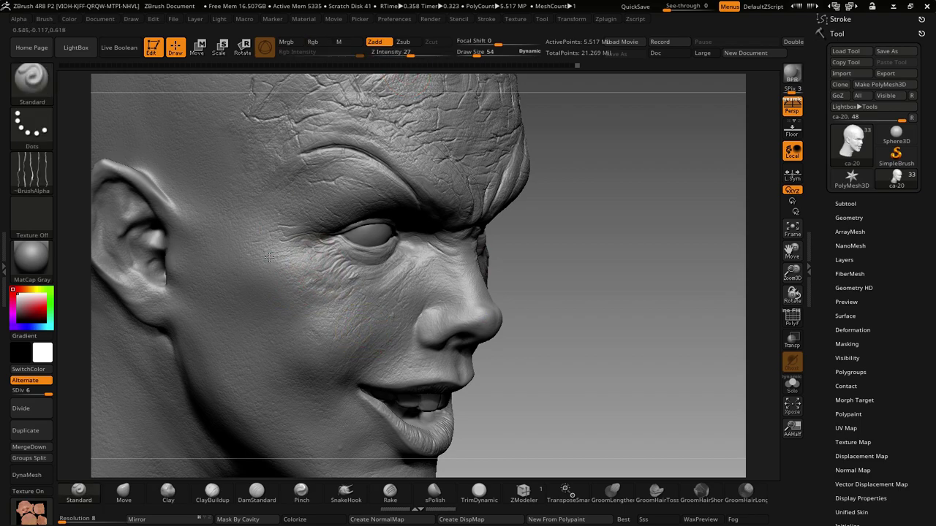
pyautogui.moveTo(303, 293); pyautogui.dragTo(392, 343, button='right')
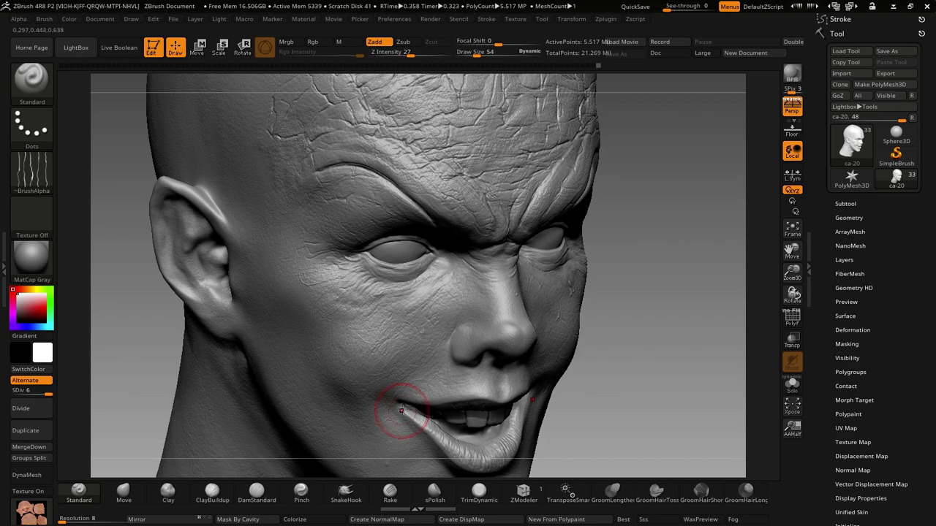
# - Smooth the surface around the nostril, checking it from profile and front
pyautogui.moveTo(402, 411); pyautogui.dragTo(431, 350, button='right')
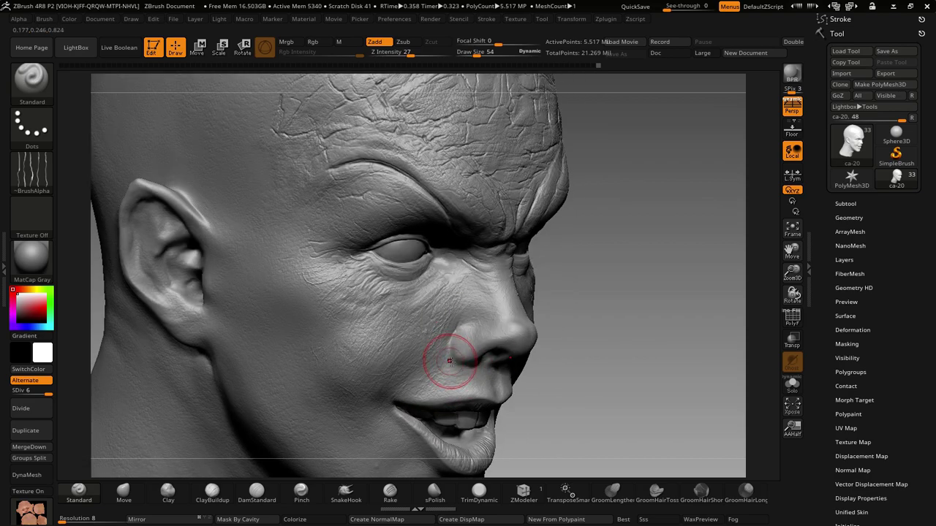
pyautogui.keyDown('shift'); pyautogui.moveTo(475, 359); pyautogui.dragTo(470, 355); pyautogui.keyUp('shift')
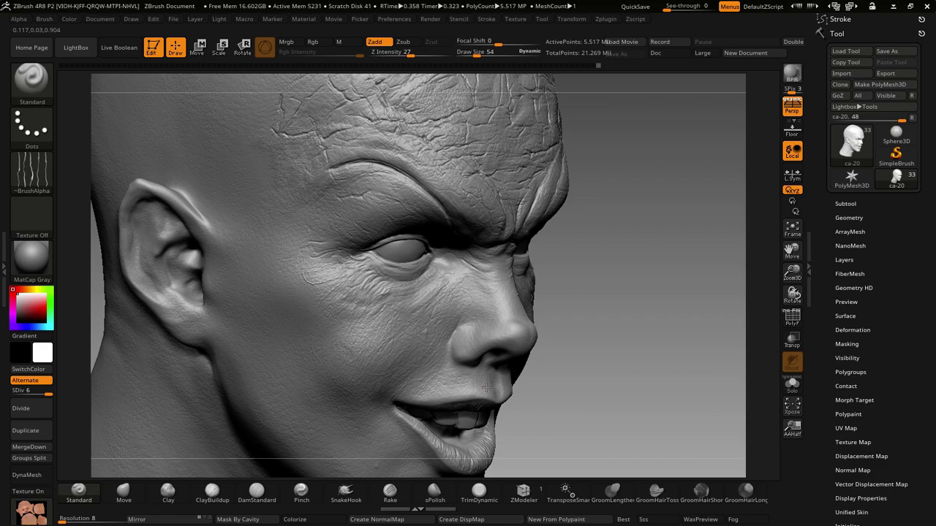
pyautogui.moveTo(453, 411); pyautogui.dragTo(467, 399, button='right')
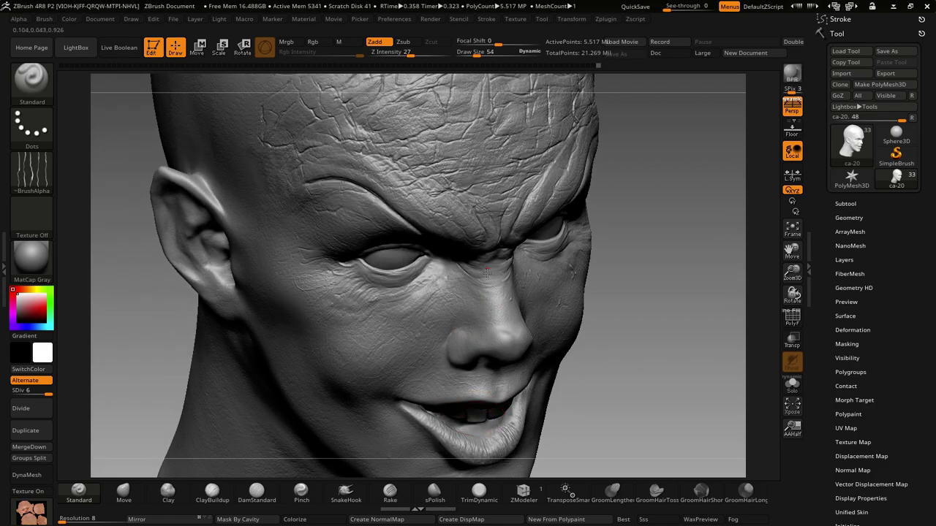
pyautogui.moveTo(418, 313); pyautogui.dragTo(454, 271, button='right')
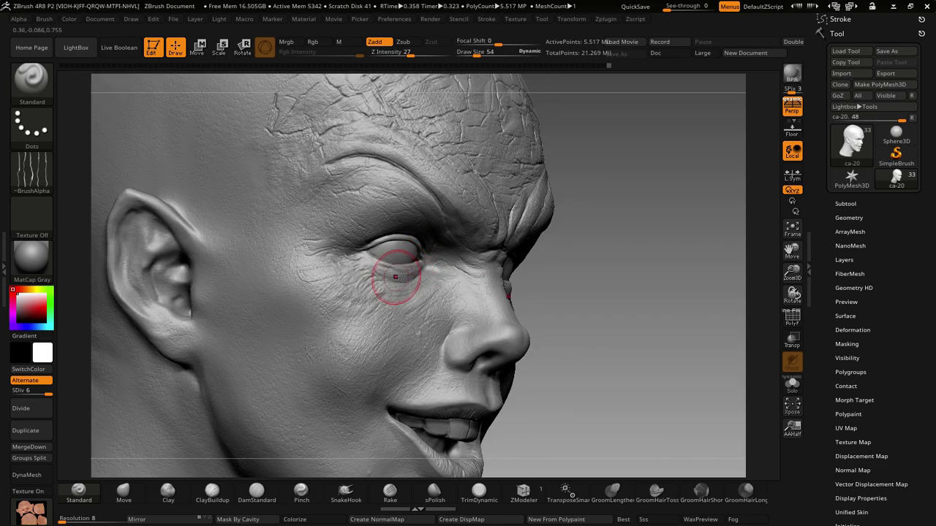
pyautogui.moveTo(368, 279); pyautogui.dragTo(381, 278, button='right')
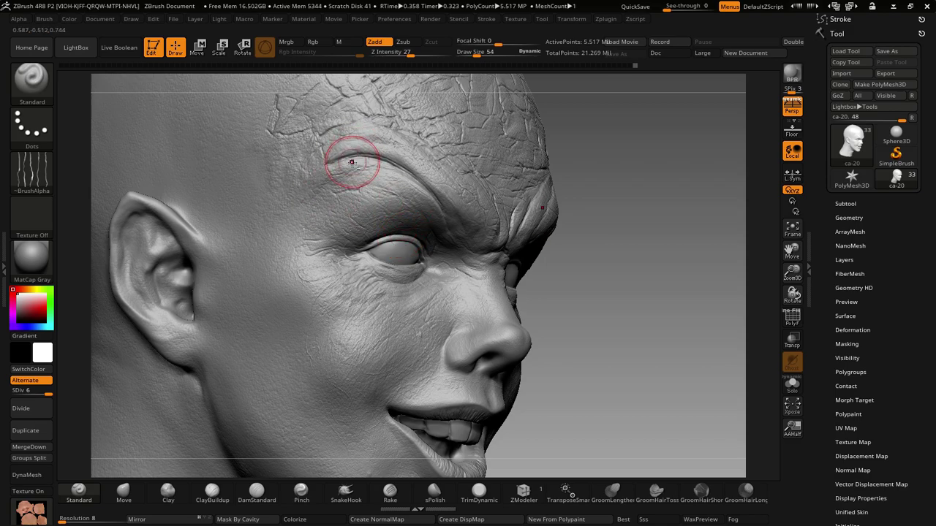
# - Carve crack detail into the temple and forehead
pyautogui.moveTo(355, 156); pyautogui.dragTo(371, 271, button='right')
pyautogui.moveTo(358, 234); pyautogui.dragTo(351, 246, button='right')
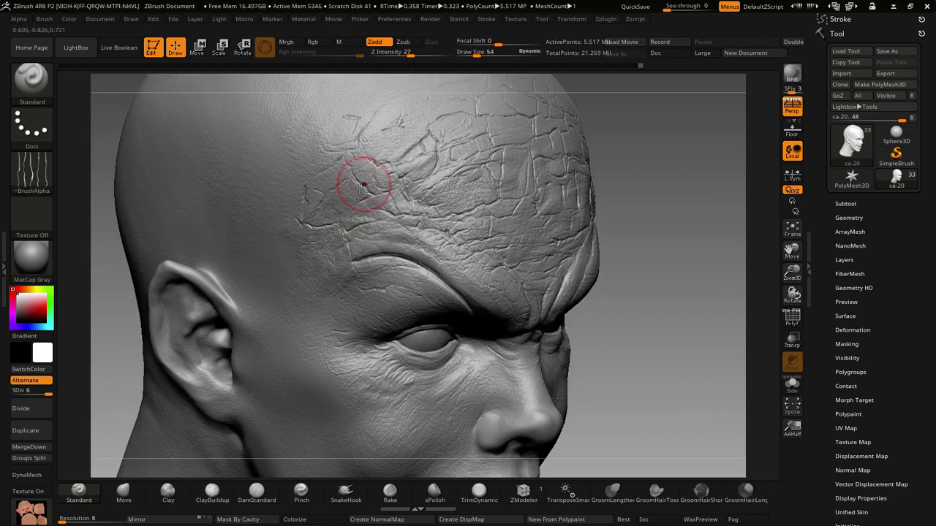
pyautogui.moveTo(319, 220); pyautogui.dragTo(358, 187)
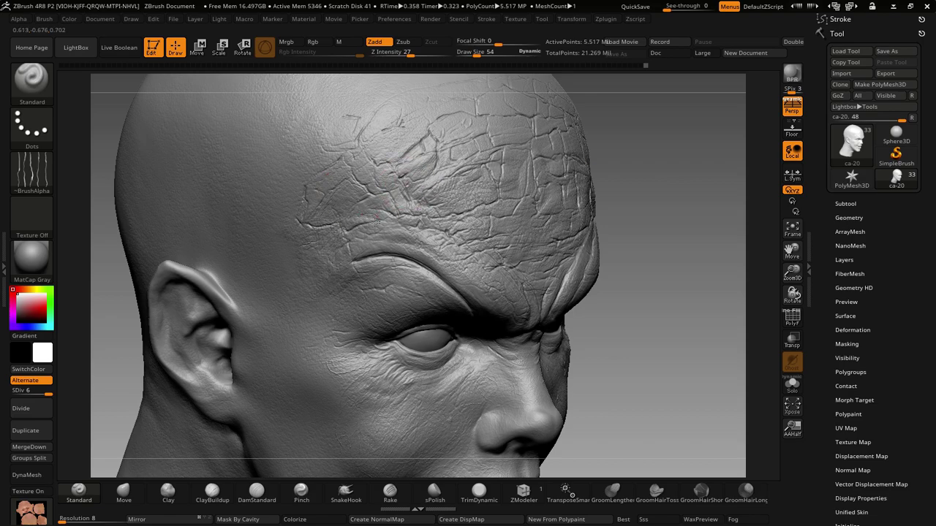
pyautogui.moveTo(470, 219); pyautogui.dragTo(485, 217, button='right')
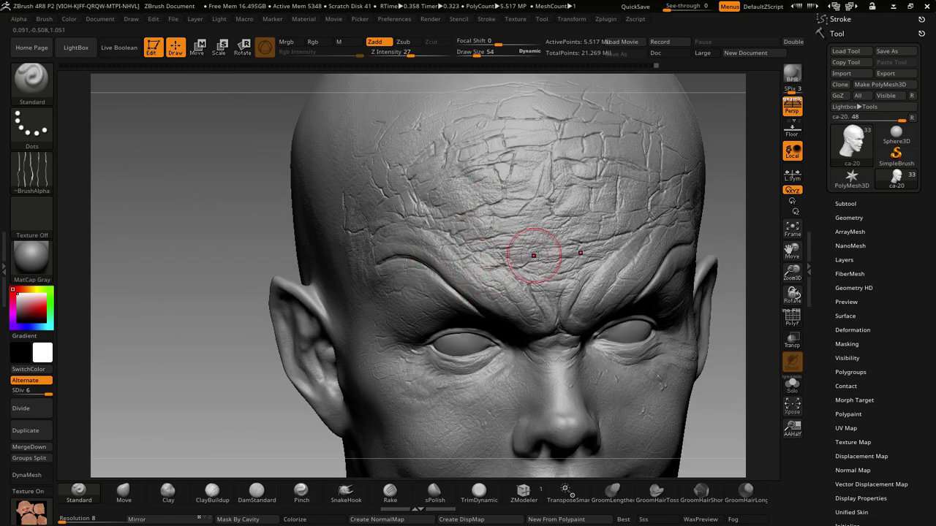
# - Add fine wrinkle strokes on the nose bridge between the eyes, previewing MaskPen with Ctrl
pyautogui.moveTo(556, 244); pyautogui.dragTo(554, 241, button='right')
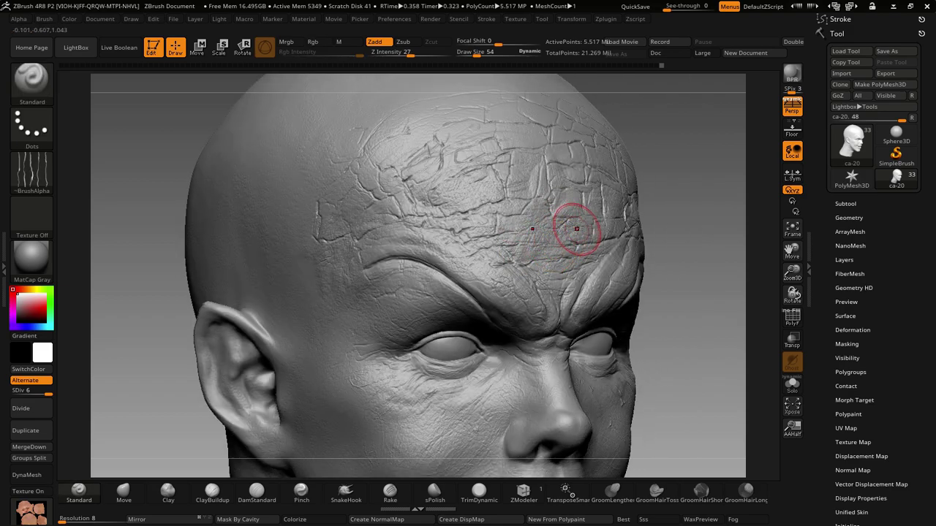
pyautogui.moveTo(572, 226); pyautogui.dragTo(495, 270, button='right')
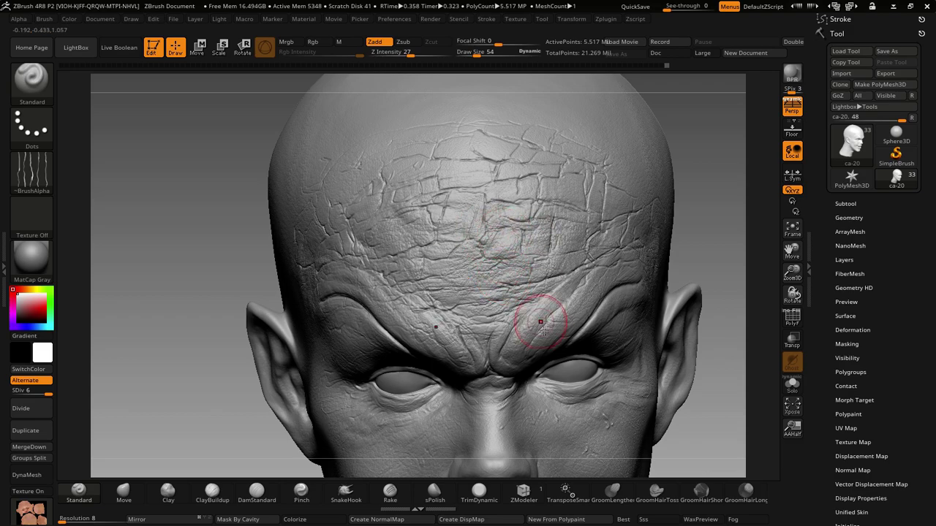
pyautogui.keyDown('alt'); pyautogui.moveTo(539, 324); pyautogui.dragTo(509, 291, button='right'); pyautogui.keyUp('alt')
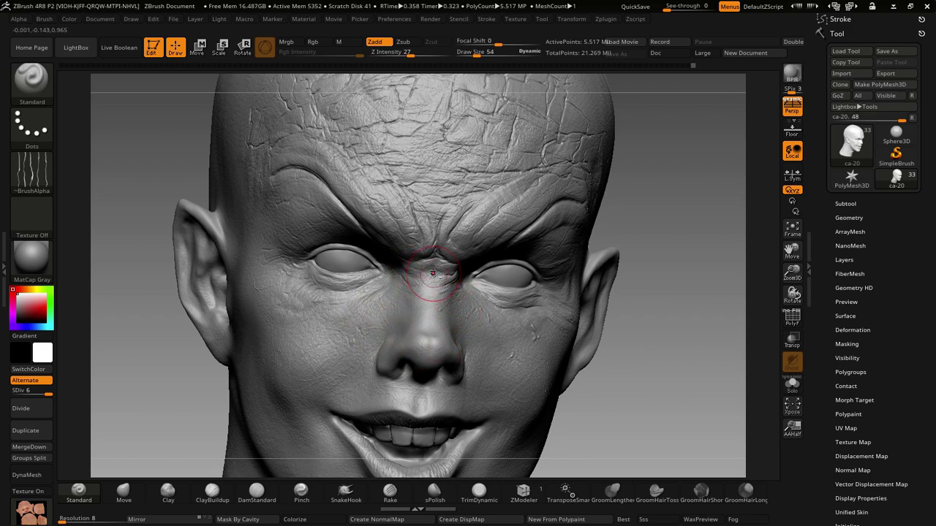
pyautogui.press('ctrl')
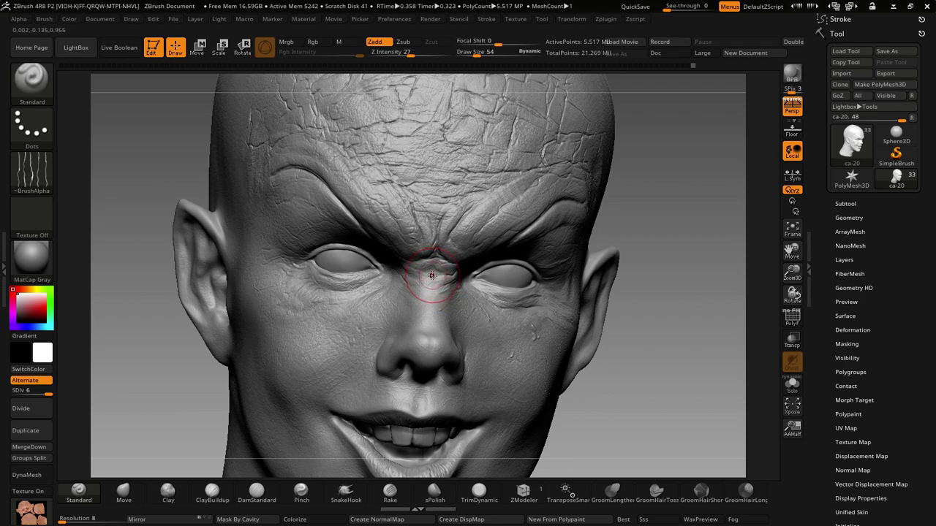
pyautogui.press('ctrl')
pyautogui.press('ctrl')
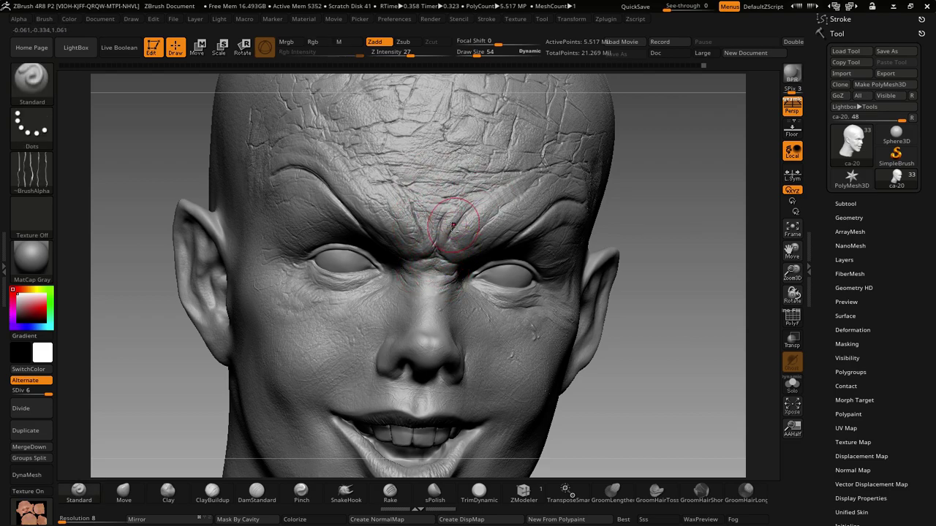
# - Raise the brow ridge above the eye and reshape its creases
pyautogui.moveTo(468, 187); pyautogui.dragTo(452, 311, button='right')
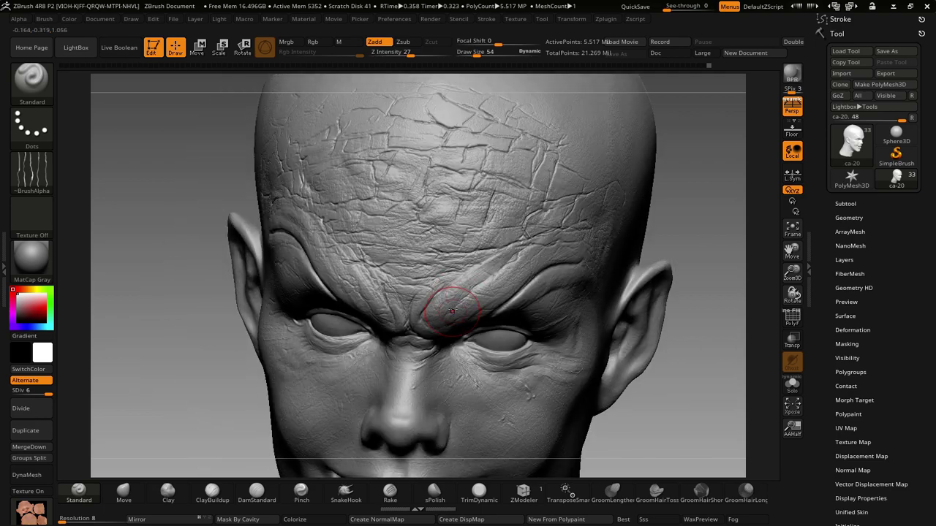
pyautogui.moveTo(452, 311); pyautogui.dragTo(458, 300)
pyautogui.moveTo(515, 243); pyautogui.dragTo(490, 275)
pyautogui.press('ctrl')
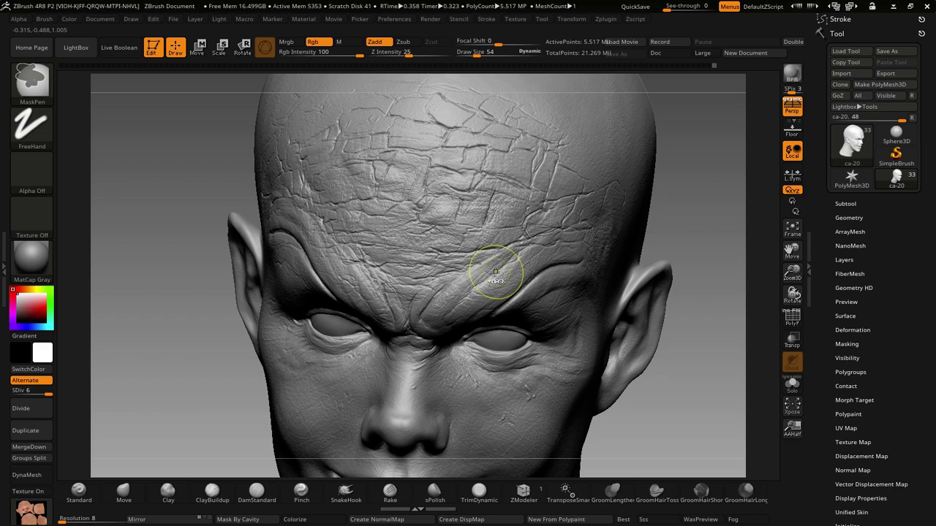
pyautogui.moveTo(519, 249); pyautogui.dragTo(506, 292)
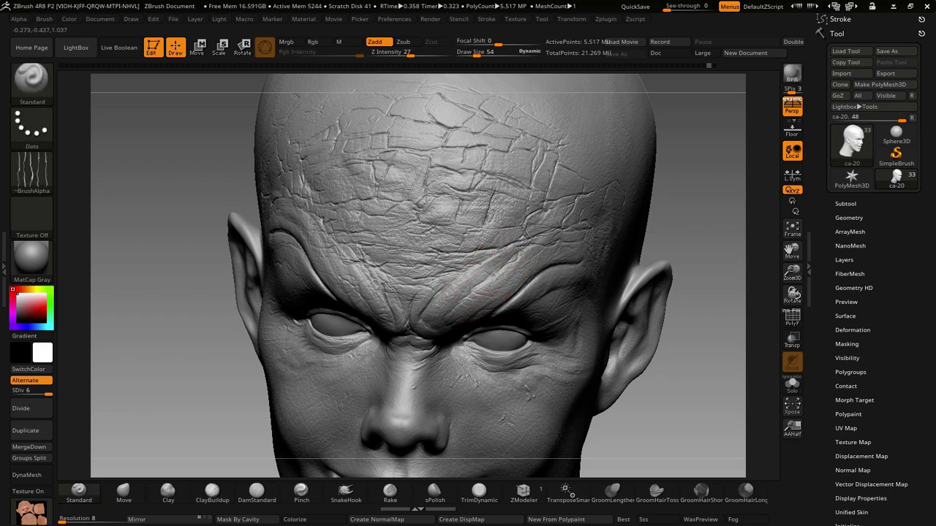
# - Refine the right brow ridge, deepen its furrow and reshape the forehead above it
pyautogui.moveTo(495, 253); pyautogui.dragTo(439, 292)
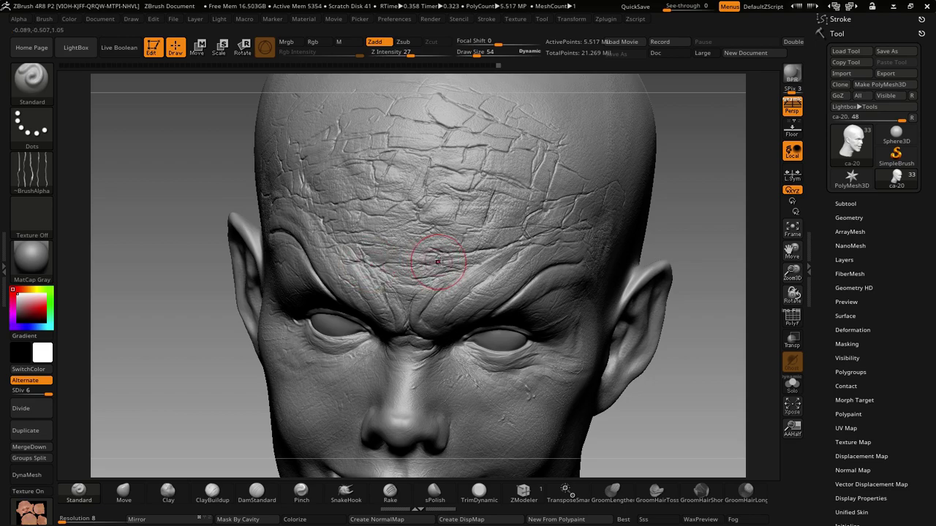
pyautogui.moveTo(438, 271)
pyautogui.mouseDown()
pyautogui.moveTo(446, 243)
pyautogui.moveTo(491, 241)
pyautogui.moveTo(473, 264)
pyautogui.mouseUp()
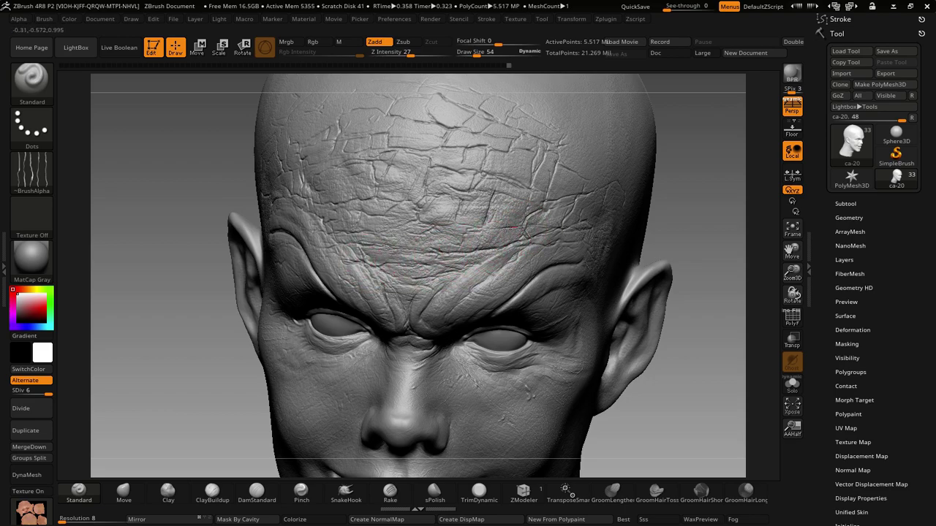
pyautogui.moveTo(486, 225); pyautogui.dragTo(525, 218)
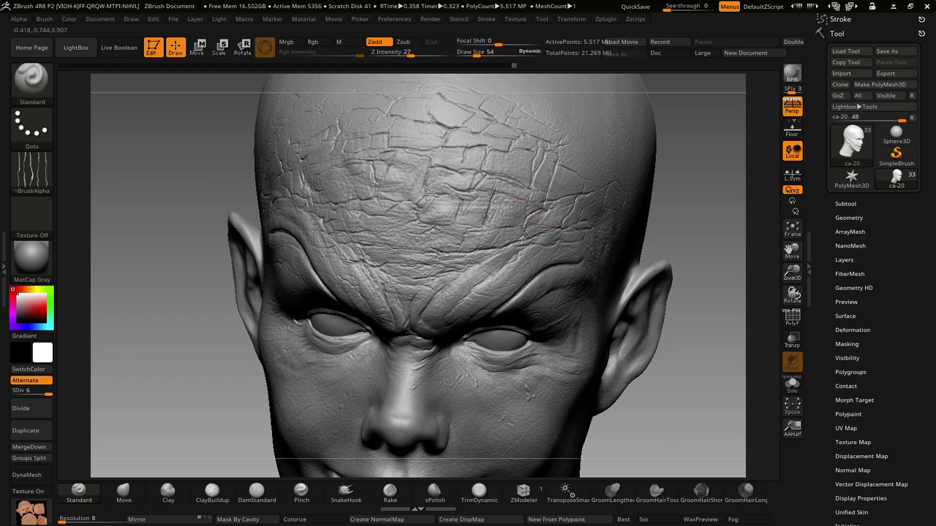
pyautogui.moveTo(525, 218); pyautogui.dragTo(542, 270)
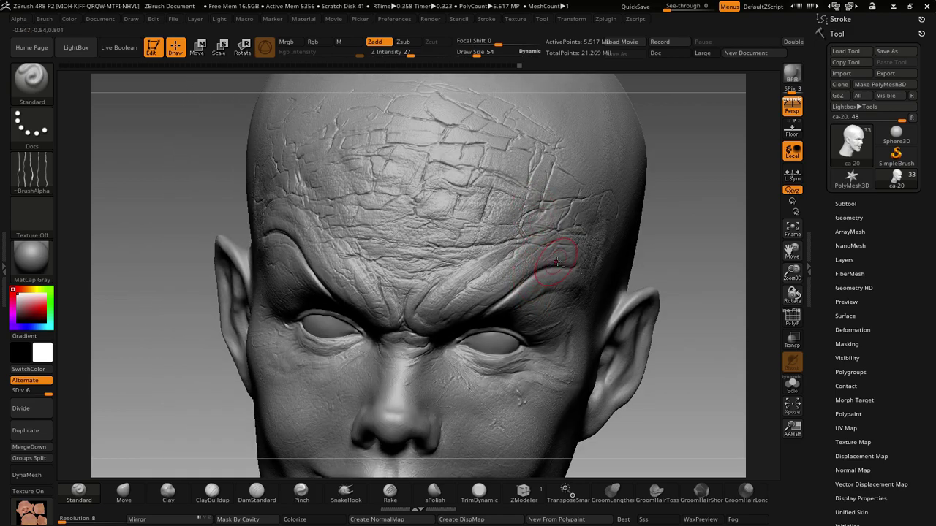
pyautogui.moveTo(556, 261)
pyautogui.mouseDown()
pyautogui.moveTo(505, 291)
pyautogui.moveTo(463, 285)
pyautogui.mouseUp()
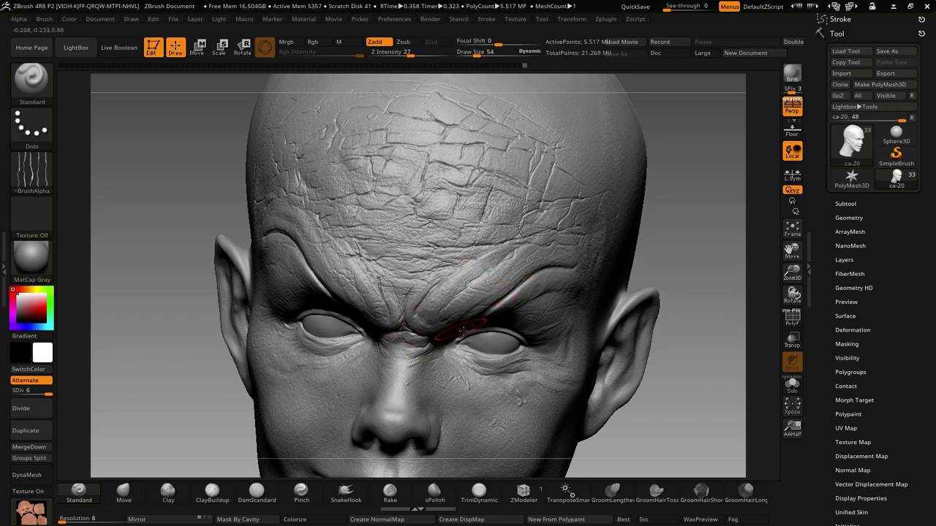
pyautogui.moveTo(462, 331)
pyautogui.mouseDown(button='right')
pyautogui.moveTo(468, 339)
pyautogui.moveTo(430, 334)
pyautogui.moveTo(425, 351)
pyautogui.moveTo(463, 354)
pyautogui.moveTo(404, 340)
pyautogui.mouseUp(button='right')
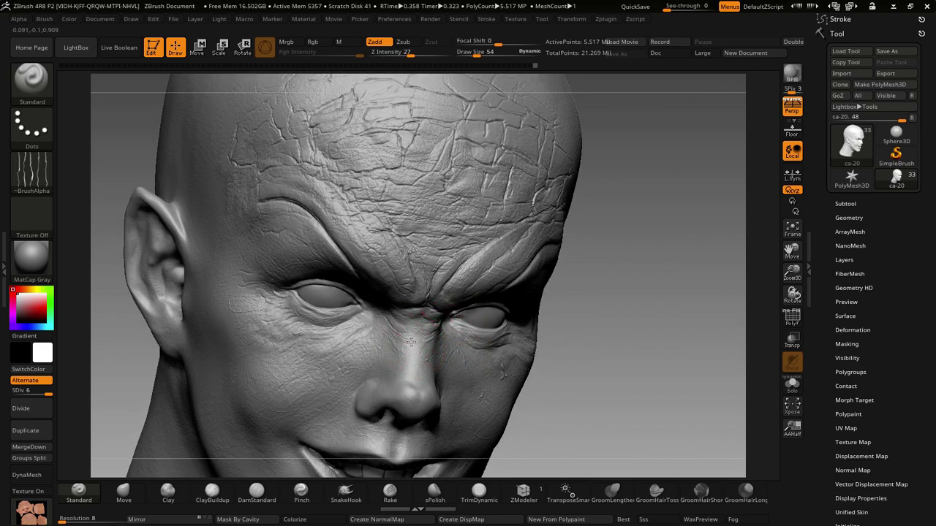
# - Work fine wrinkle detail onto the eyelids and upper cheek around the eye from several angles
pyautogui.moveTo(473, 338); pyautogui.dragTo(444, 351, button='right')
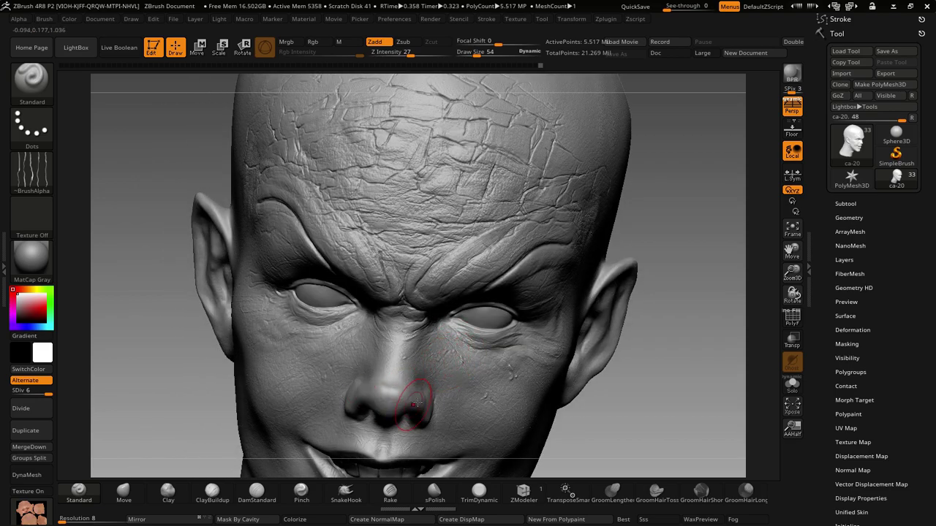
pyautogui.moveTo(415, 402); pyautogui.dragTo(421, 403, button='right')
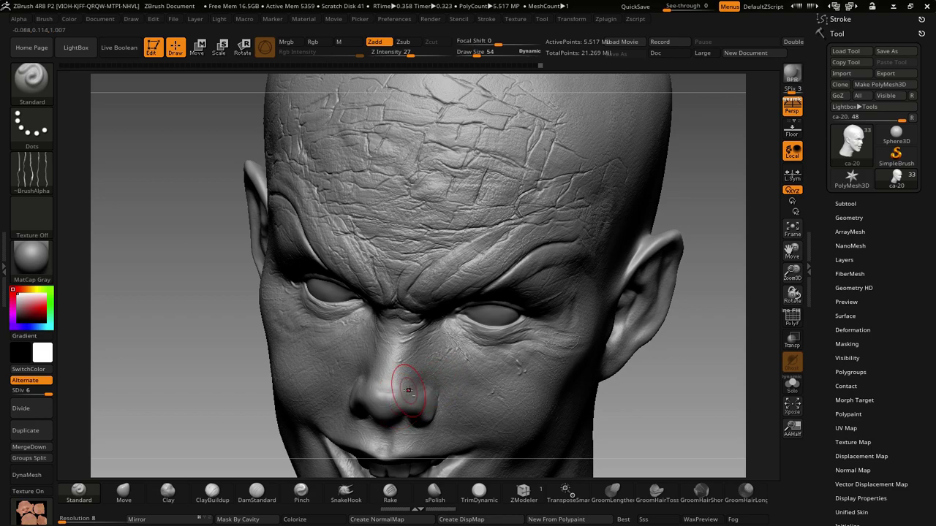
pyautogui.moveTo(466, 381); pyautogui.dragTo(464, 370, button='right')
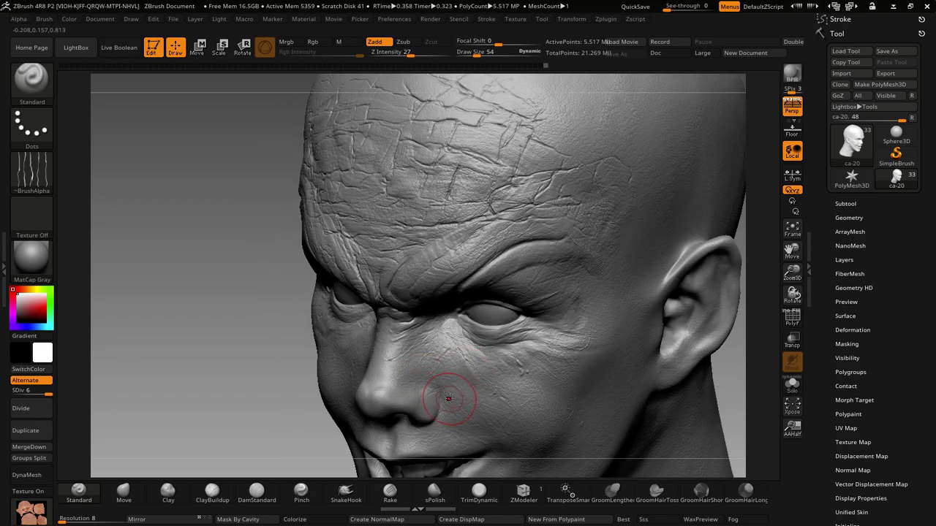
pyautogui.moveTo(470, 370); pyautogui.dragTo(537, 313, button='right')
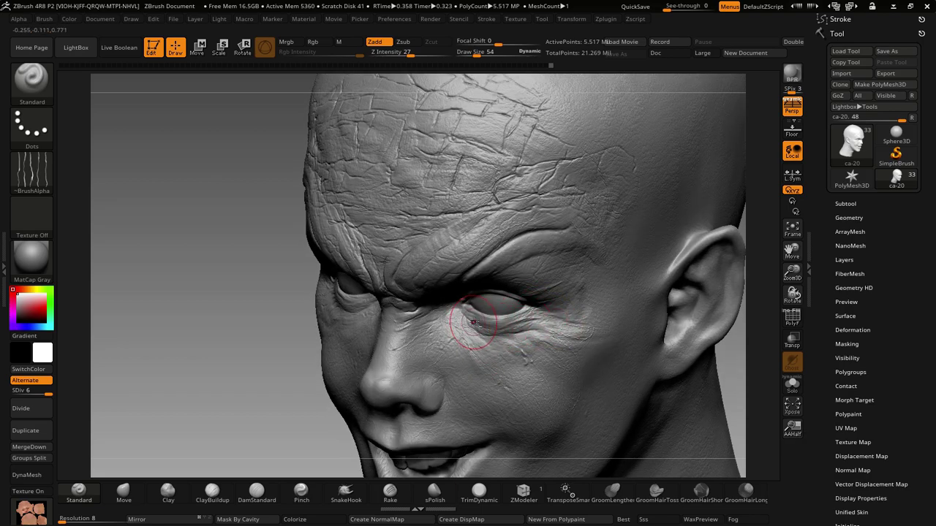
pyautogui.keyDown('shift'); pyautogui.moveTo(448, 342); pyautogui.dragTo(485, 309, button='right'); pyautogui.keyUp('shift')
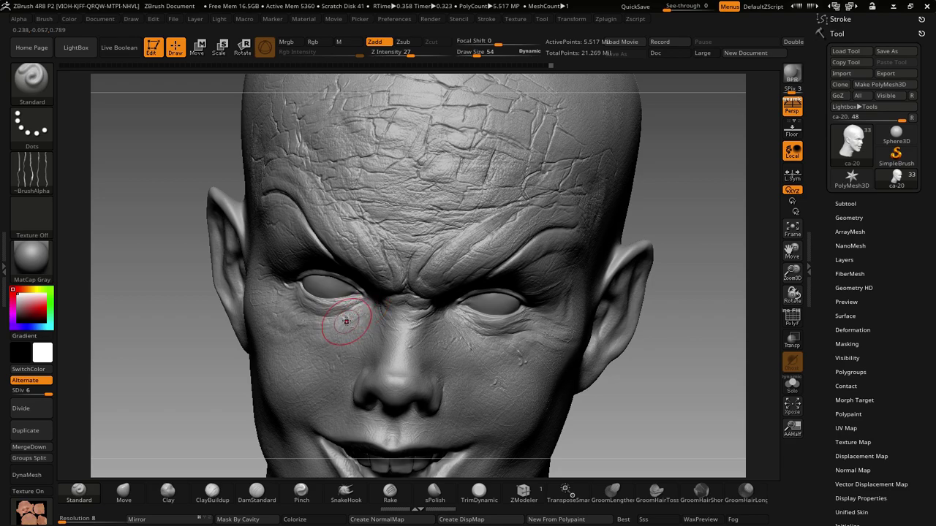
pyautogui.moveTo(347, 321); pyautogui.dragTo(298, 307, button='right')
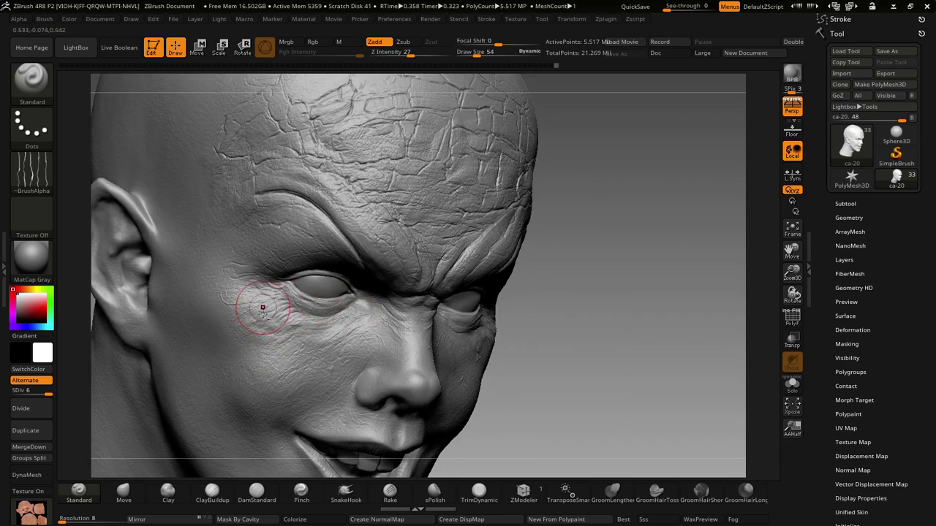
pyautogui.moveTo(246, 356); pyautogui.dragTo(468, 314, button='right')
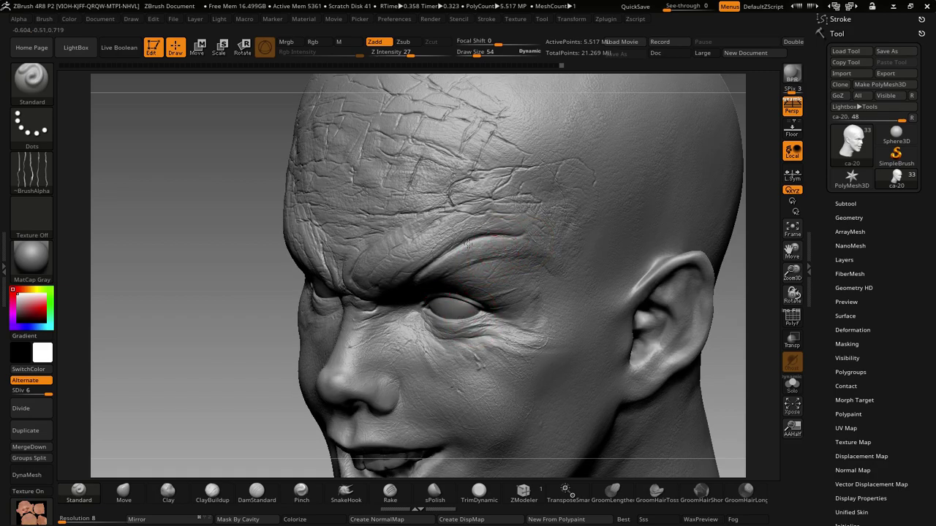
# - Add ridges, creases and furrow detail along the brow from the left side
pyautogui.moveTo(475, 251)
pyautogui.mouseDown()
pyautogui.moveTo(428, 219)
pyautogui.moveTo(399, 245)
pyautogui.moveTo(406, 263)
pyautogui.mouseUp()
pyautogui.moveTo(375, 311)
pyautogui.mouseDown(button='right')
pyautogui.moveTo(431, 253)
pyautogui.moveTo(412, 331)
pyautogui.mouseUp(button='right')
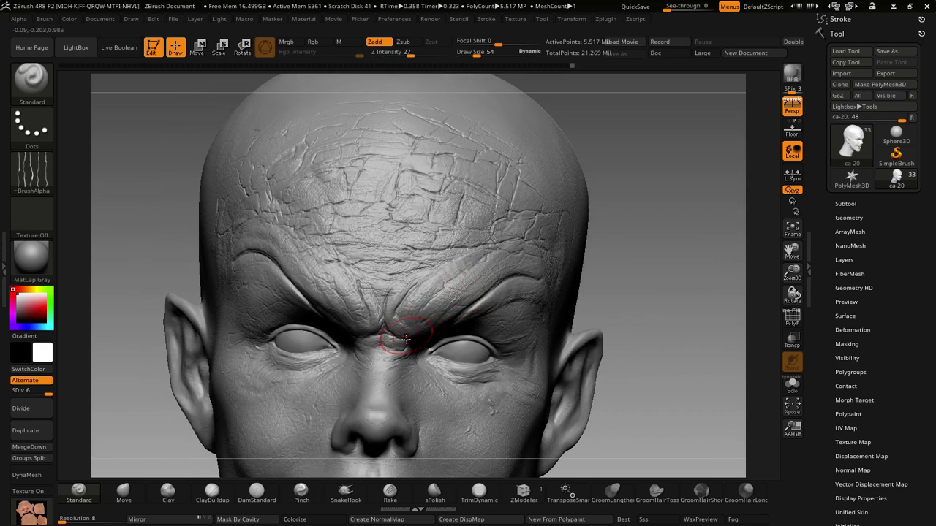
pyautogui.moveTo(342, 319); pyautogui.dragTo(322, 281, button='right')
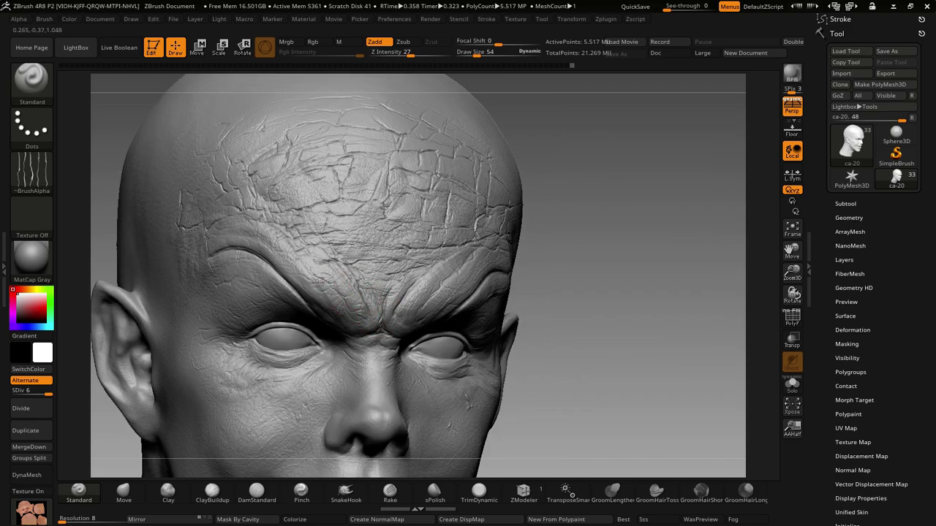
pyautogui.moveTo(303, 313); pyautogui.dragTo(331, 279, button='right')
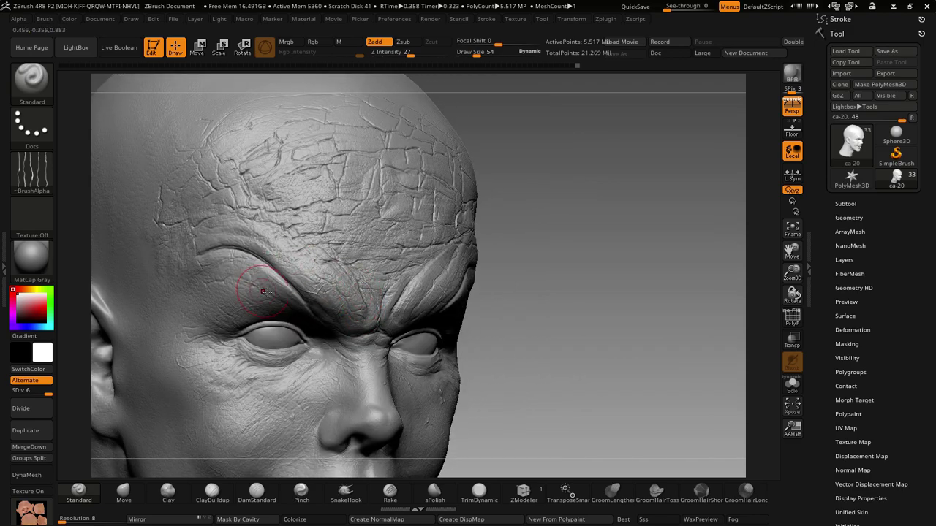
pyautogui.moveTo(263, 292); pyautogui.dragTo(277, 280)
pyautogui.moveTo(322, 318); pyautogui.dragTo(340, 302, button='right')
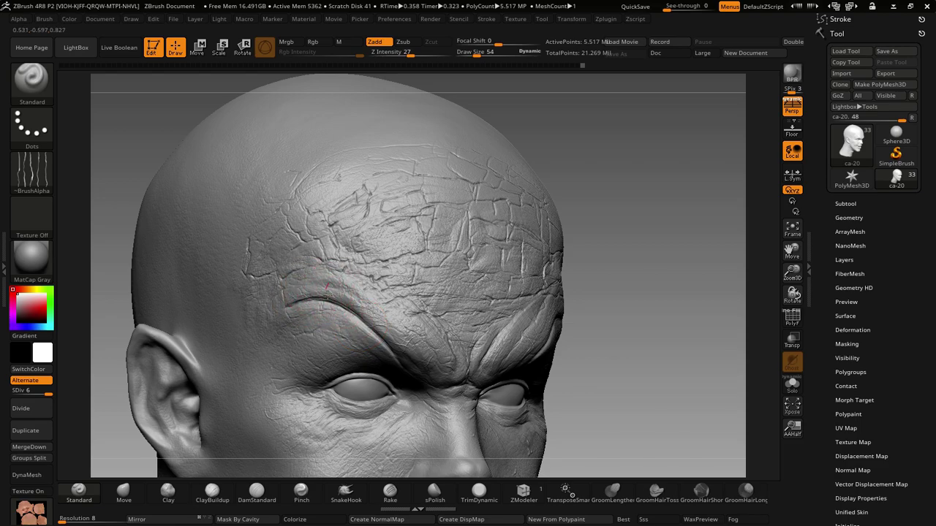
pyautogui.moveTo(328, 292); pyautogui.dragTo(309, 289)
# - Carve a furrow between the brows and add crack detail across the forehead
pyautogui.keyDown('shift'); pyautogui.moveTo(407, 318); pyautogui.dragTo(376, 272, button='right'); pyautogui.keyUp('shift')
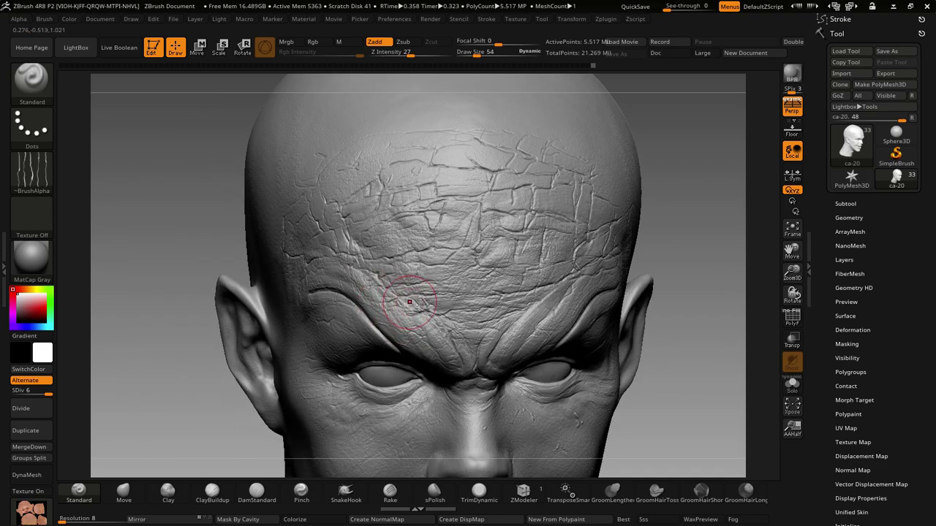
pyautogui.moveTo(409, 301); pyautogui.dragTo(479, 325)
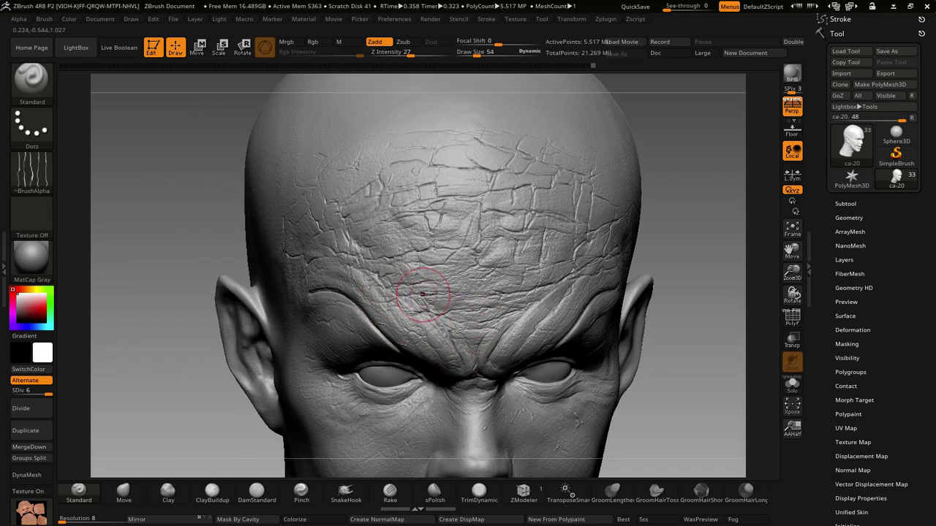
pyautogui.moveTo(431, 300)
pyautogui.mouseDown()
pyautogui.moveTo(390, 292)
pyautogui.moveTo(370, 263)
pyautogui.mouseUp()
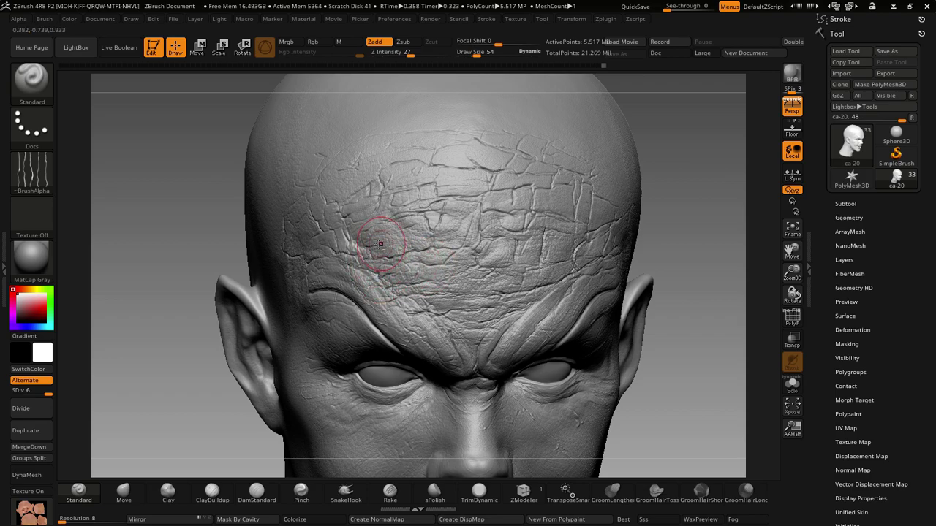
pyautogui.moveTo(434, 217); pyautogui.dragTo(363, 225)
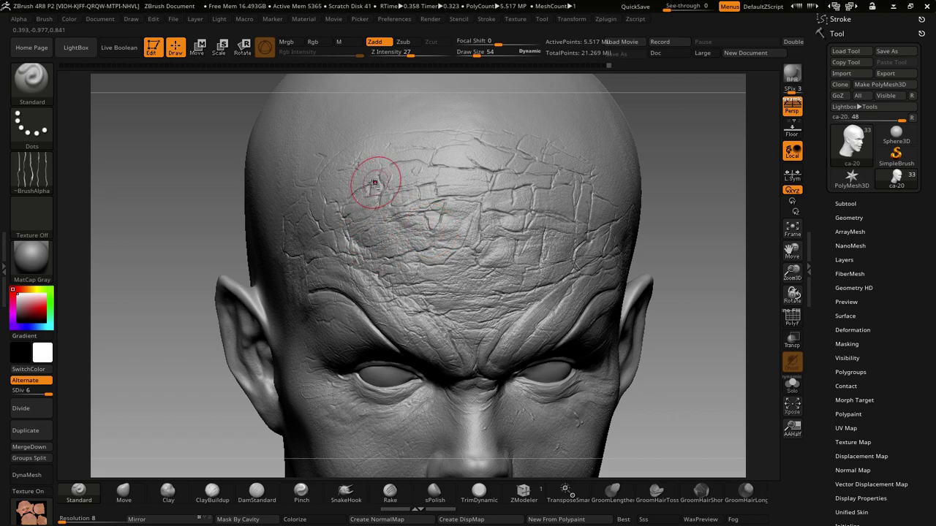
pyautogui.keyDown('ctrl'); pyautogui.moveTo(359, 193); pyautogui.dragTo(528, 267, button='right'); pyautogui.keyUp('ctrl')
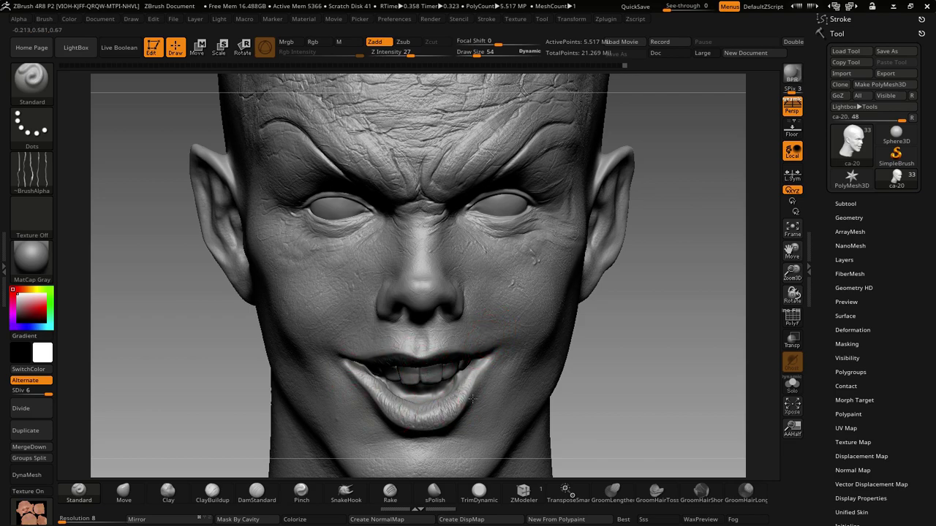
# - Smooth and detail the skin patch on the chin below the lower lip
pyautogui.moveTo(456, 406); pyautogui.dragTo(468, 365)
pyautogui.moveTo(468, 365); pyautogui.dragTo(470, 365, button='right')
pyautogui.press('ctrl')
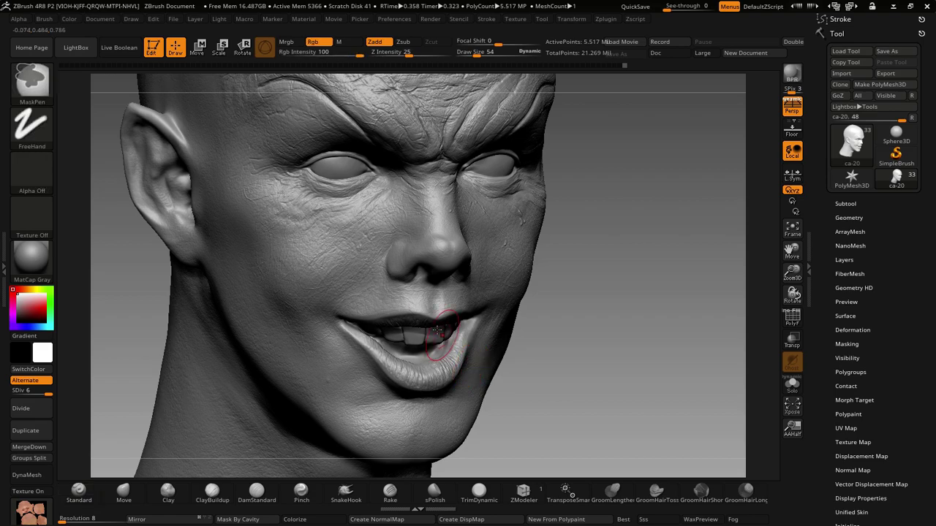
pyautogui.moveTo(437, 330); pyautogui.dragTo(372, 344, button='right')
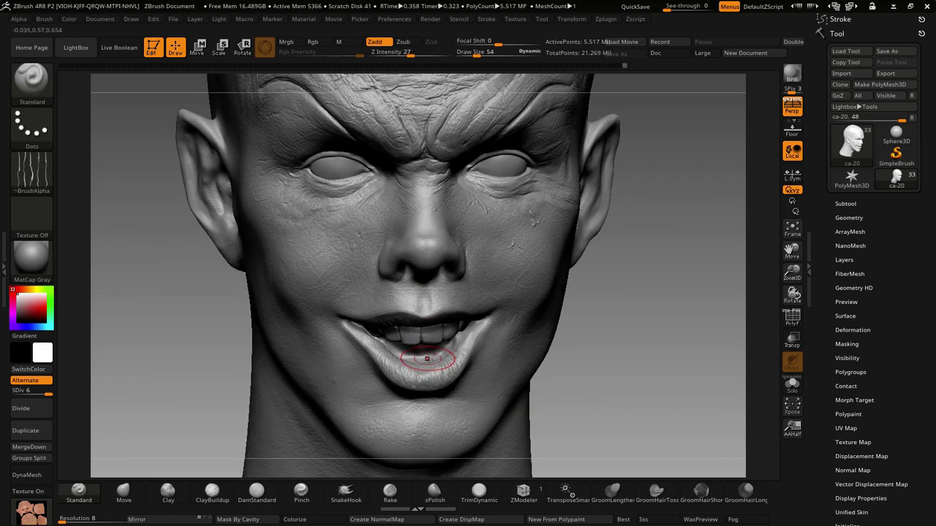
pyautogui.moveTo(462, 365); pyautogui.dragTo(451, 363, button='right')
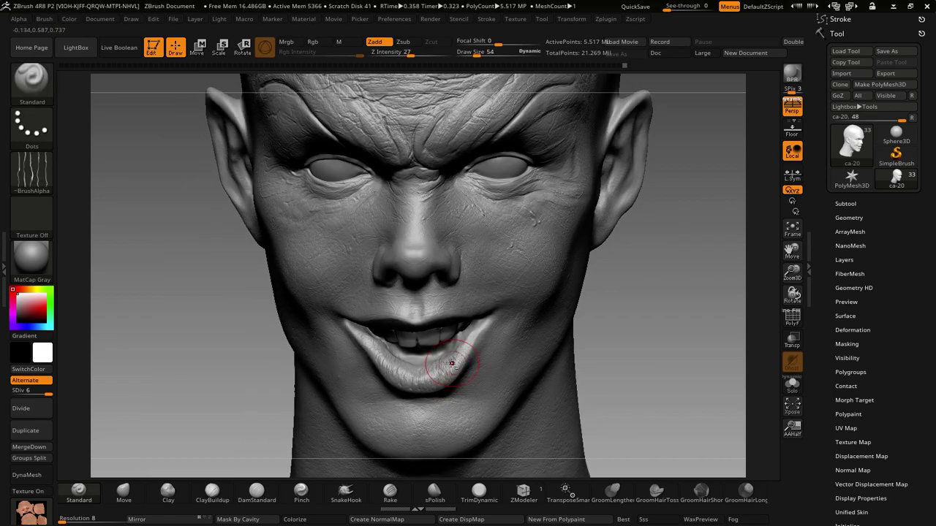
pyautogui.moveTo(468, 332)
pyautogui.mouseDown(button='right')
pyautogui.moveTo(485, 334)
pyautogui.moveTo(489, 356)
pyautogui.mouseUp(button='right')
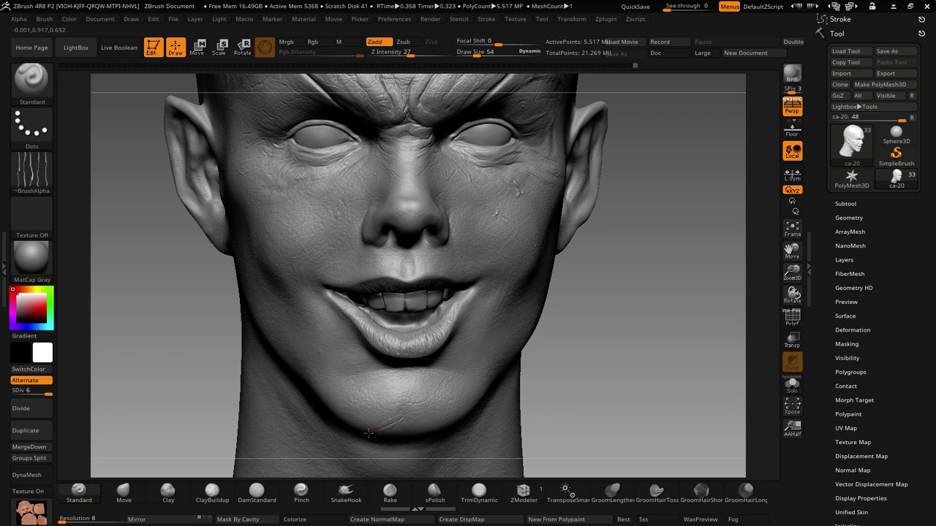
pyautogui.moveTo(390, 428)
pyautogui.mouseDown(button='right')
pyautogui.moveTo(441, 394)
pyautogui.moveTo(425, 399)
pyautogui.mouseUp(button='right')
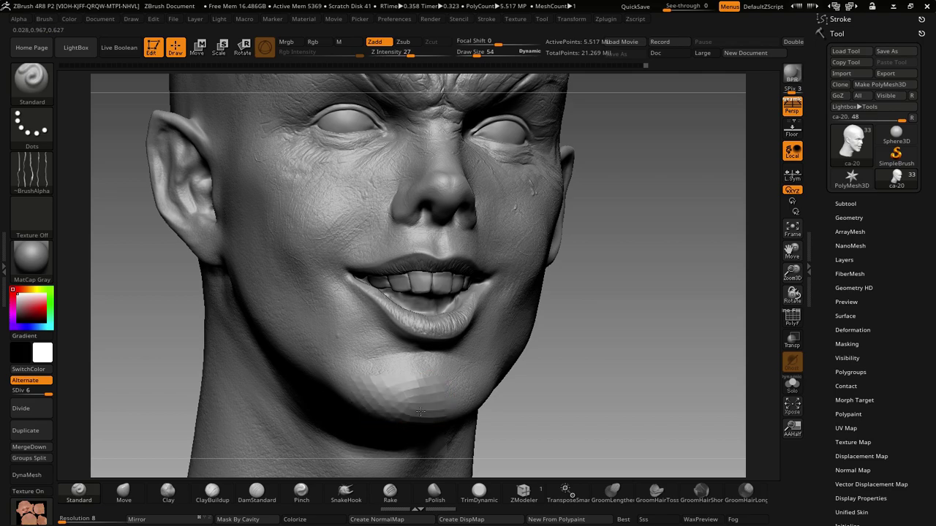
# - Add fine skin detail from the mouth corner down across the chin and lower jaw
pyautogui.moveTo(378, 420)
pyautogui.mouseDown(button='right')
pyautogui.moveTo(405, 415)
pyautogui.moveTo(428, 371)
pyautogui.mouseUp(button='right')
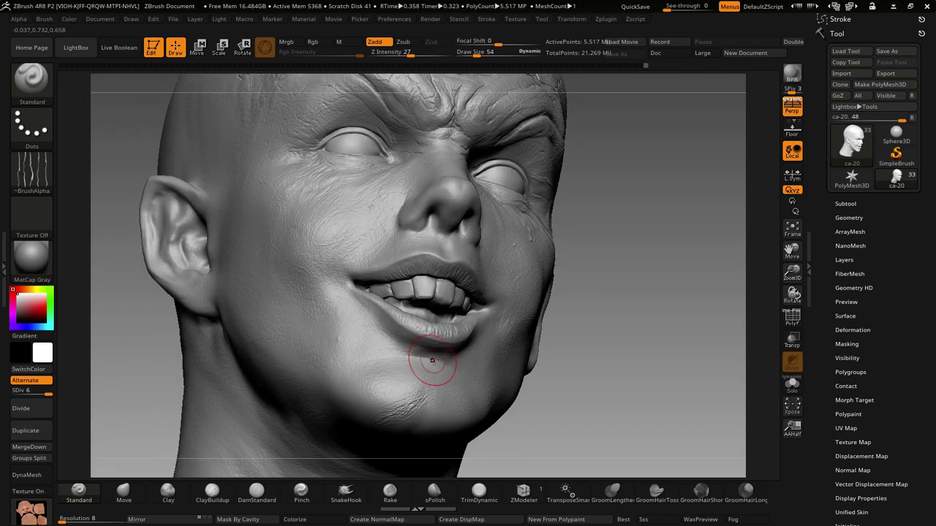
pyautogui.moveTo(407, 410); pyautogui.dragTo(408, 400, button='right')
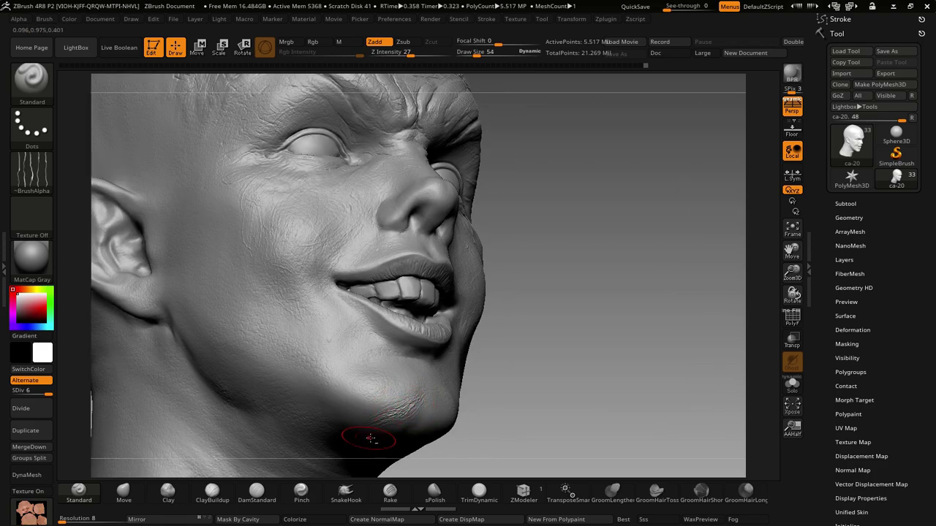
pyautogui.moveTo(371, 438)
pyautogui.mouseDown(button='right')
pyautogui.moveTo(409, 410)
pyautogui.moveTo(444, 403)
pyautogui.moveTo(445, 370)
pyautogui.mouseUp(button='right')
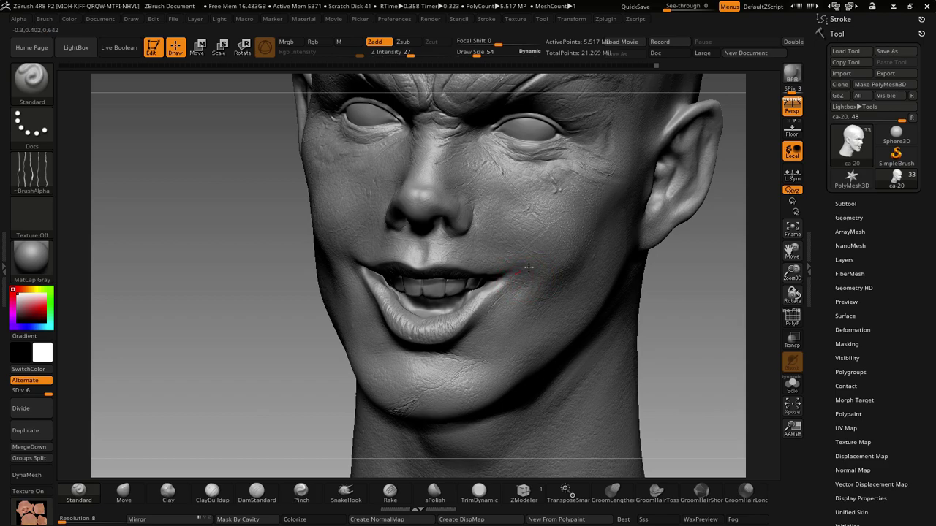
pyautogui.moveTo(515, 292)
pyautogui.mouseDown(button='right')
pyautogui.moveTo(399, 285)
pyautogui.moveTo(384, 323)
pyautogui.moveTo(377, 270)
pyautogui.mouseUp(button='right')
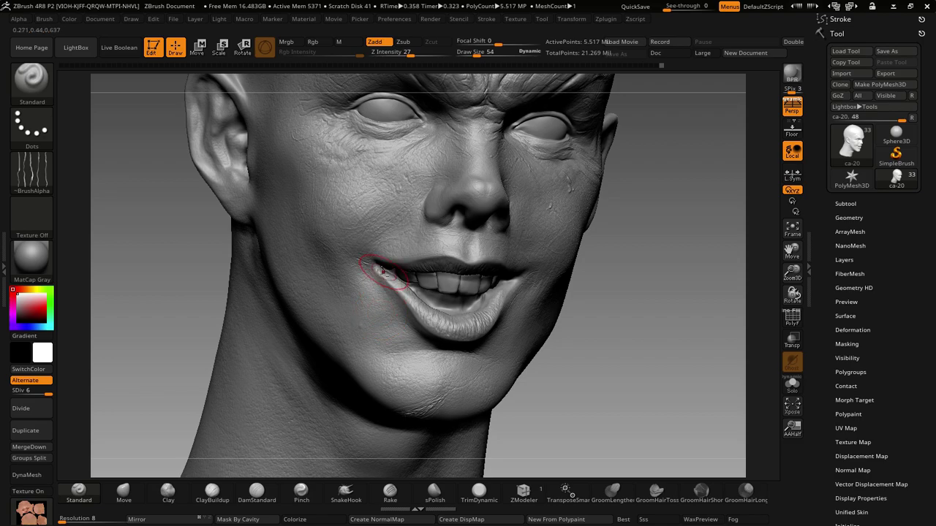
pyautogui.moveTo(371, 355); pyautogui.dragTo(386, 339, button='right')
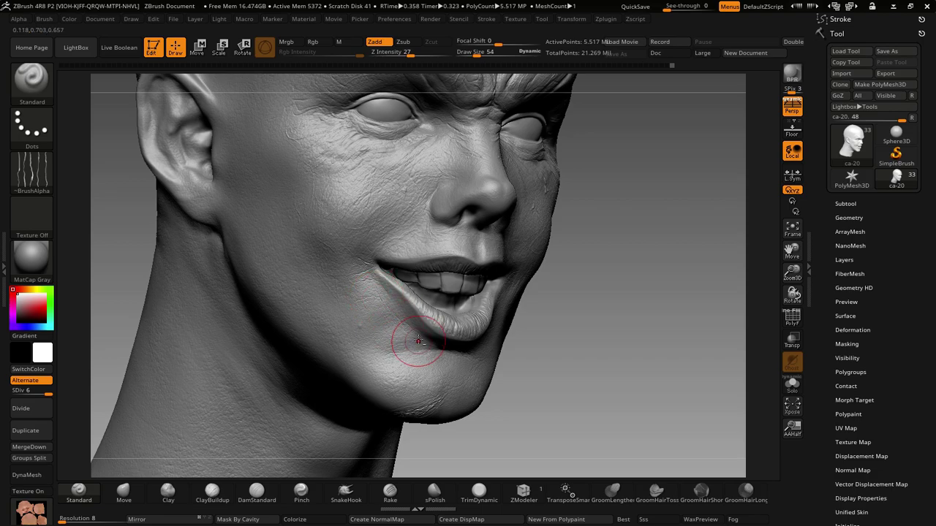
pyautogui.moveTo(413, 341)
pyautogui.mouseDown(button='right')
pyautogui.moveTo(489, 348)
pyautogui.moveTo(416, 348)
pyautogui.moveTo(397, 350)
pyautogui.moveTo(415, 360)
pyautogui.moveTo(383, 359)
pyautogui.moveTo(439, 375)
pyautogui.mouseUp(button='right')
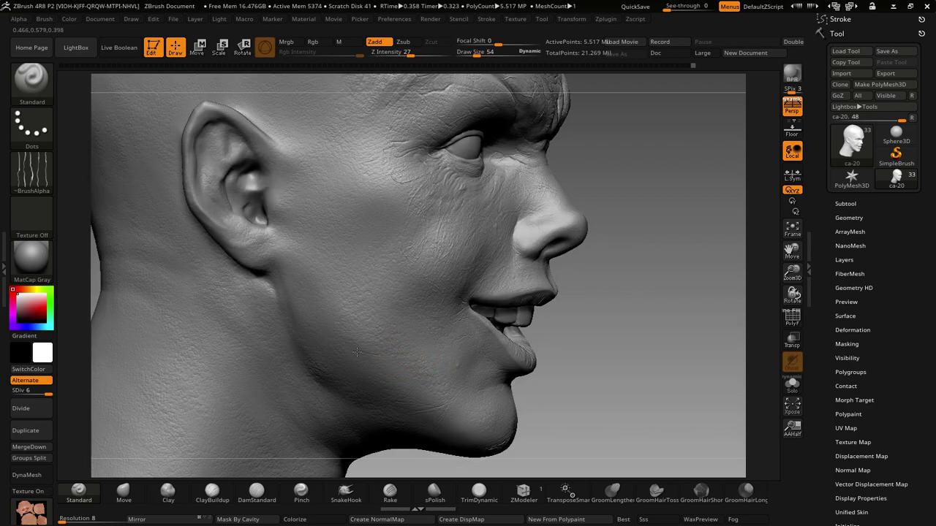
# - Orbit to the side of the head and texture the inner ear and the area near the earlobe
pyautogui.moveTo(446, 329)
pyautogui.mouseDown(button='right')
pyautogui.moveTo(419, 329)
pyautogui.moveTo(441, 354)
pyautogui.mouseUp(button='right')
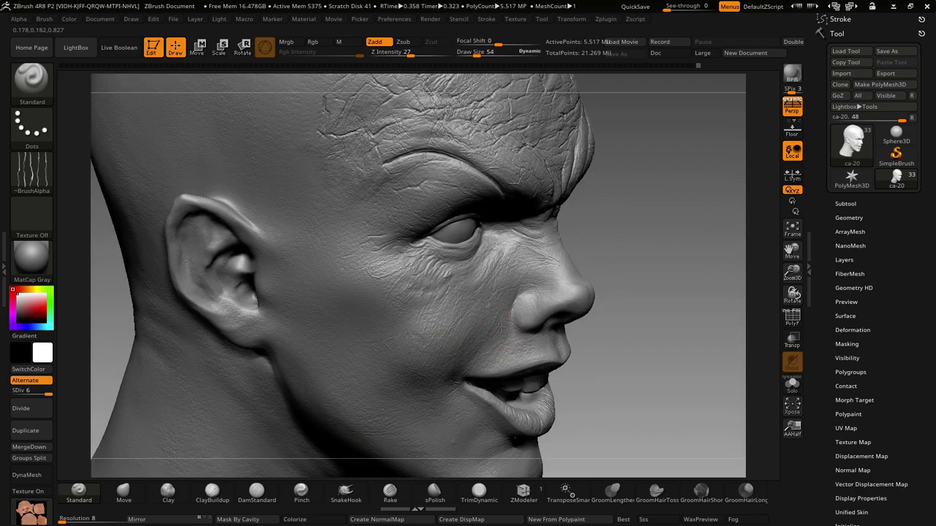
pyautogui.moveTo(498, 337); pyautogui.dragTo(502, 314, button='right')
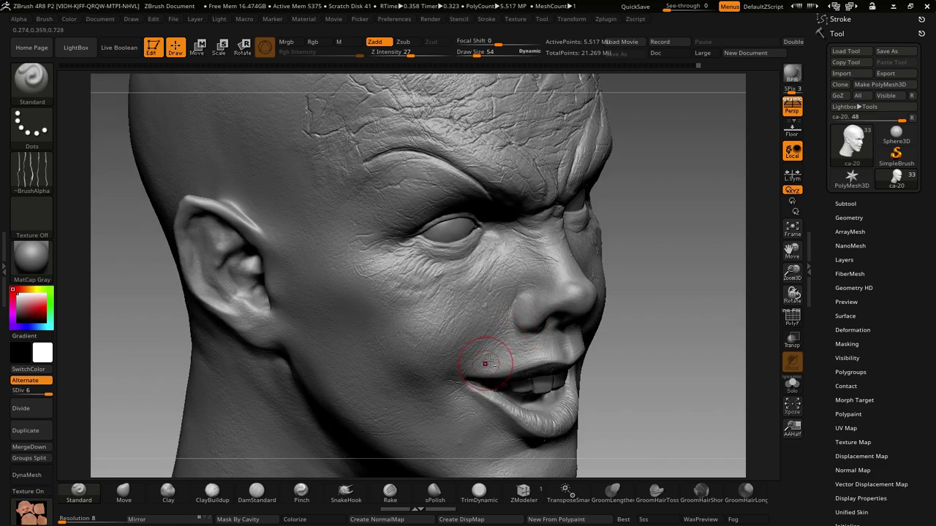
pyautogui.moveTo(491, 355)
pyautogui.mouseDown(button='right')
pyautogui.moveTo(526, 331)
pyautogui.moveTo(585, 348)
pyautogui.moveTo(534, 345)
pyautogui.moveTo(536, 360)
pyautogui.moveTo(553, 328)
pyautogui.mouseUp(button='right')
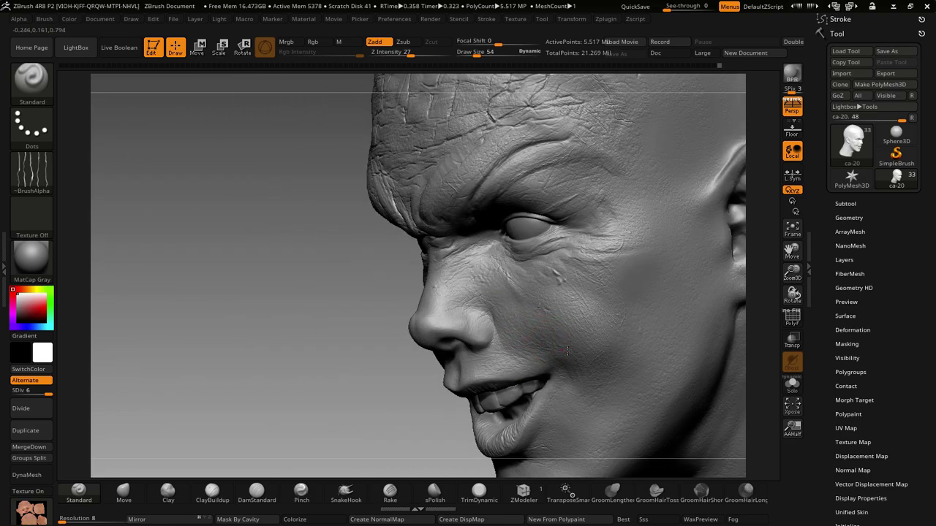
pyautogui.moveTo(479, 327)
pyautogui.mouseDown(button='right')
pyautogui.moveTo(483, 344)
pyautogui.moveTo(437, 343)
pyautogui.moveTo(322, 301)
pyautogui.mouseUp(button='right')
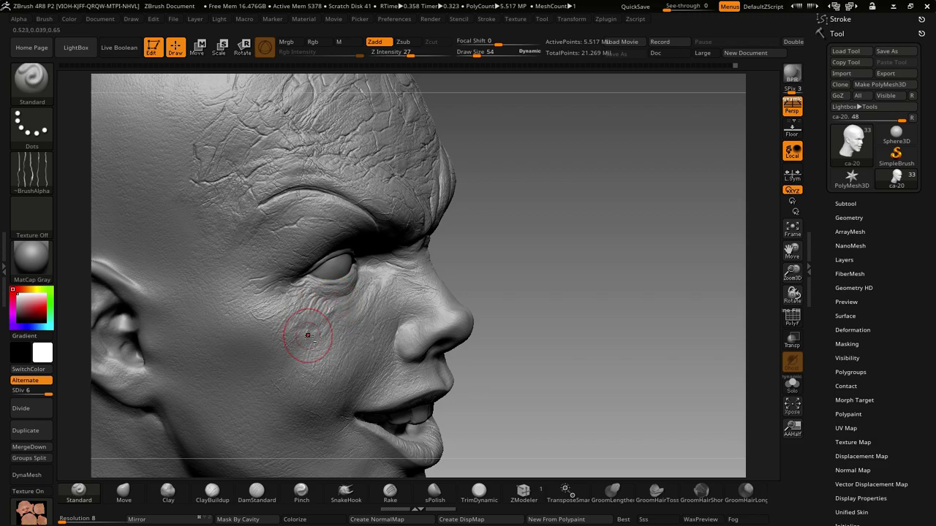
pyautogui.keyDown('alt'); pyautogui.moveTo(303, 334); pyautogui.dragTo(438, 296, button='right'); pyautogui.keyUp('alt')
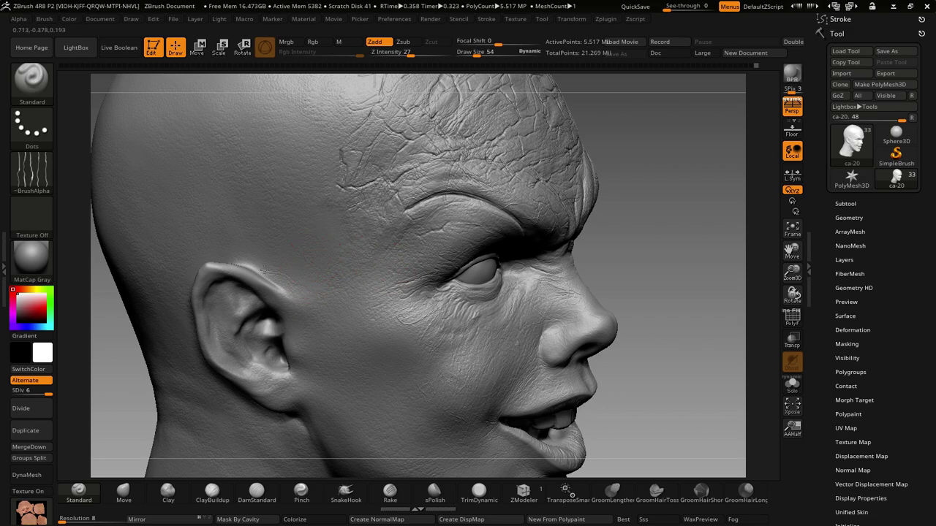
pyautogui.moveTo(376, 267)
pyautogui.mouseDown(button='right')
pyautogui.moveTo(418, 313)
pyautogui.moveTo(361, 313)
pyautogui.mouseUp(button='right')
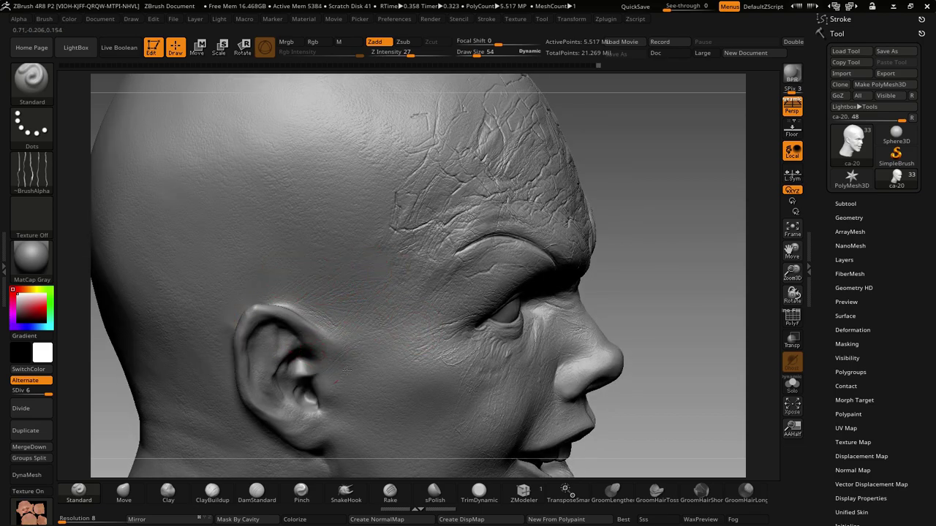
pyautogui.moveTo(356, 356); pyautogui.dragTo(423, 307, button='right')
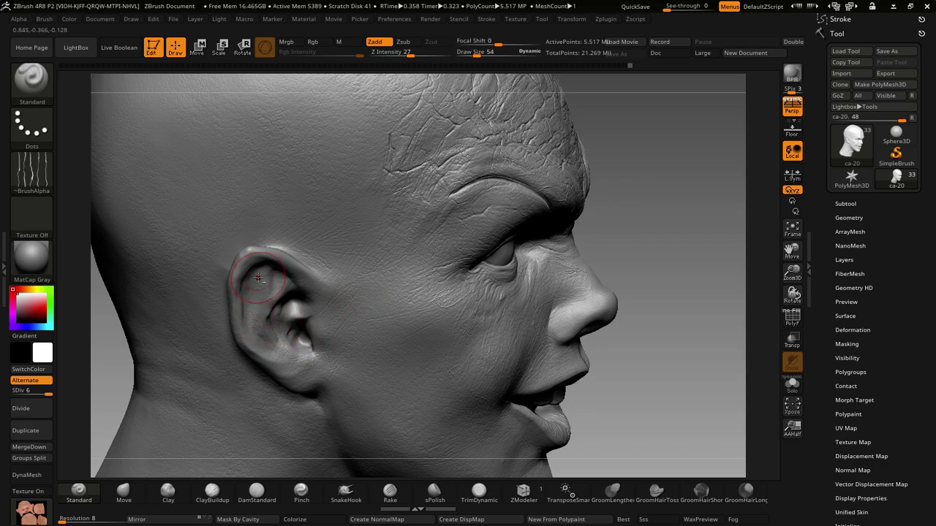
pyautogui.moveTo(250, 290); pyautogui.dragTo(303, 286)
pyautogui.moveTo(303, 371); pyautogui.dragTo(294, 376)
# - Add subtle skin texture to the cheek, then check it from a side profile
pyautogui.moveTo(437, 327); pyautogui.dragTo(417, 310, button='right')
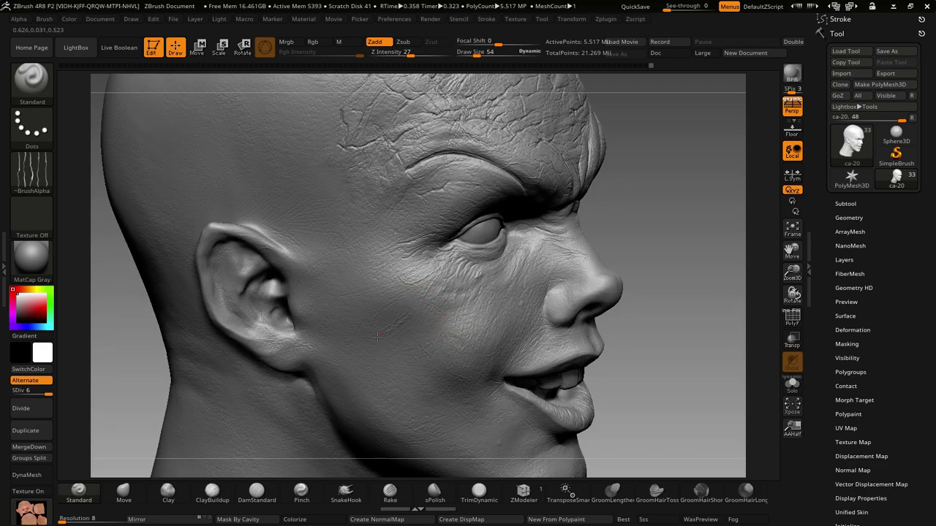
pyautogui.moveTo(376, 412); pyautogui.dragTo(390, 361)
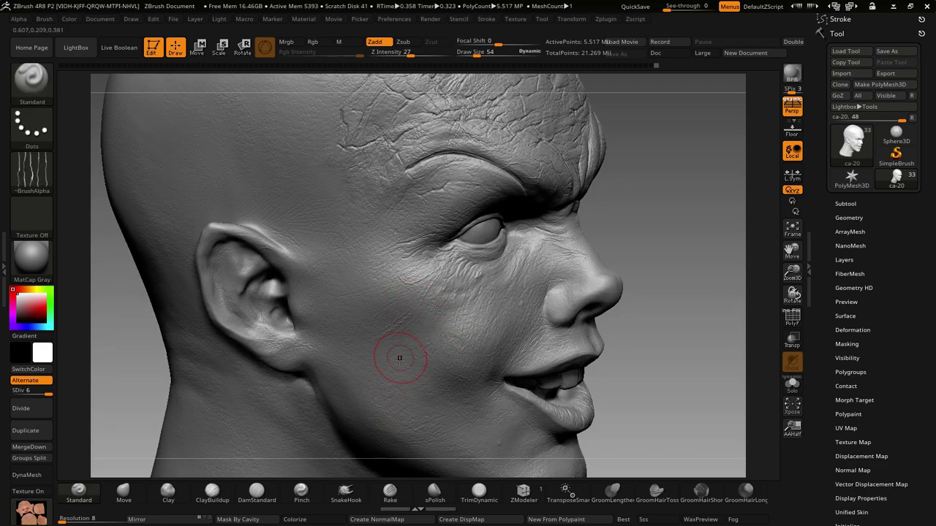
pyautogui.press('ctrl')
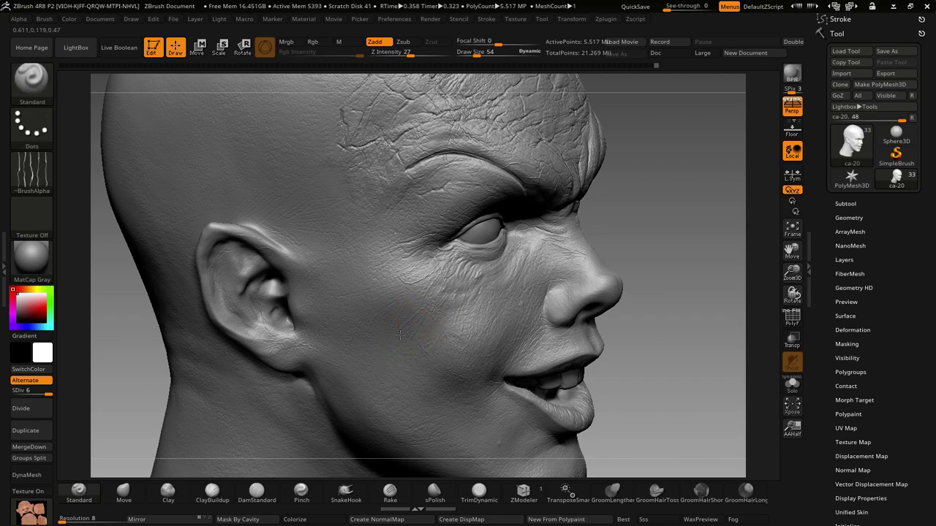
pyautogui.moveTo(439, 324); pyautogui.dragTo(456, 338, button='right')
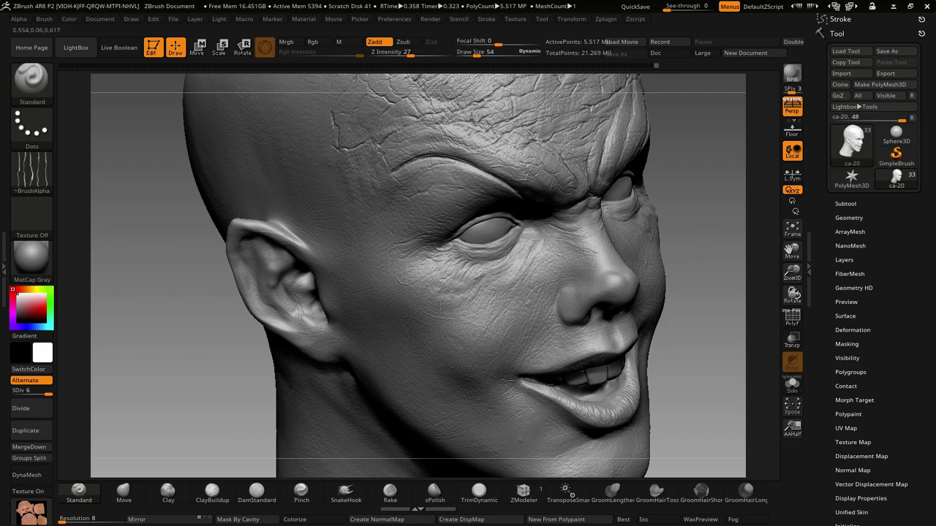
pyautogui.moveTo(455, 277)
pyautogui.mouseDown(button='right')
pyautogui.moveTo(507, 301)
pyautogui.moveTo(460, 350)
pyautogui.mouseUp(button='right')
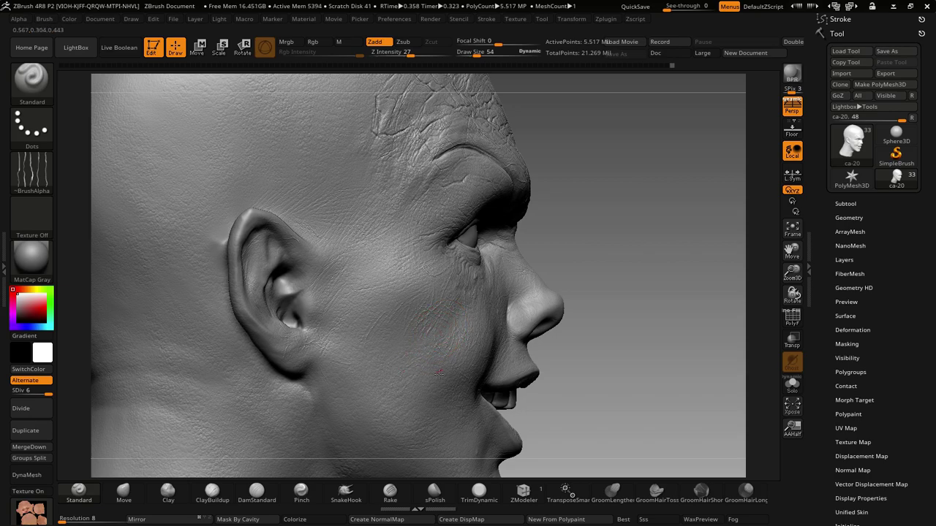
pyautogui.moveTo(485, 386); pyautogui.dragTo(477, 342, button='right')
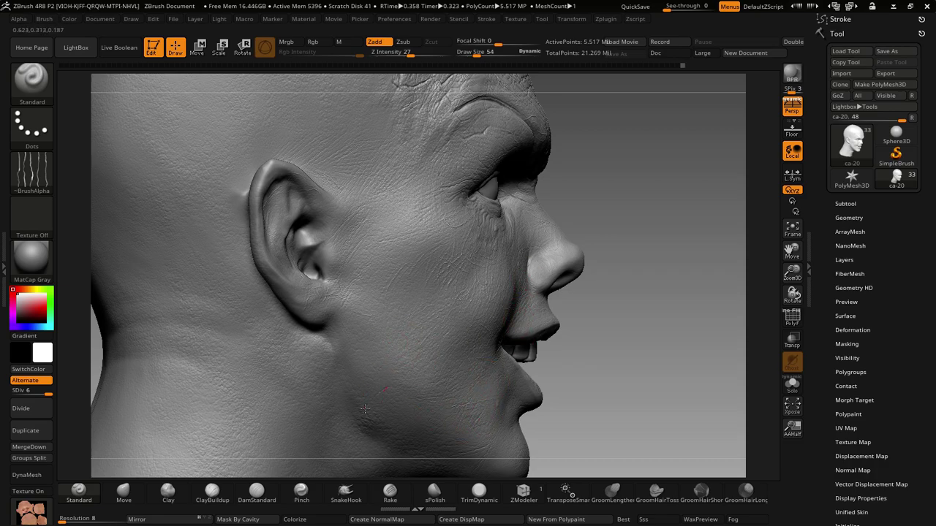
pyautogui.moveTo(329, 299); pyautogui.dragTo(348, 342, button='right')
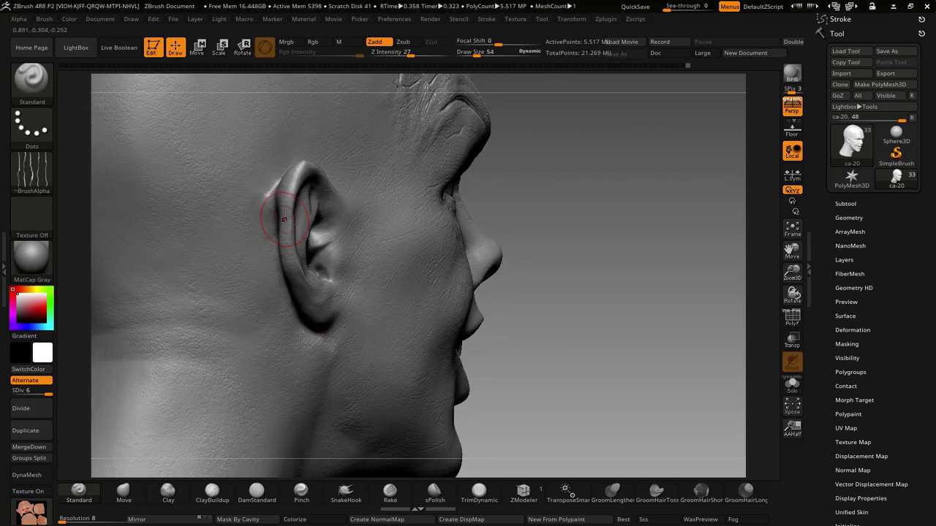
pyautogui.moveTo(271, 202); pyautogui.dragTo(261, 196, button='right')
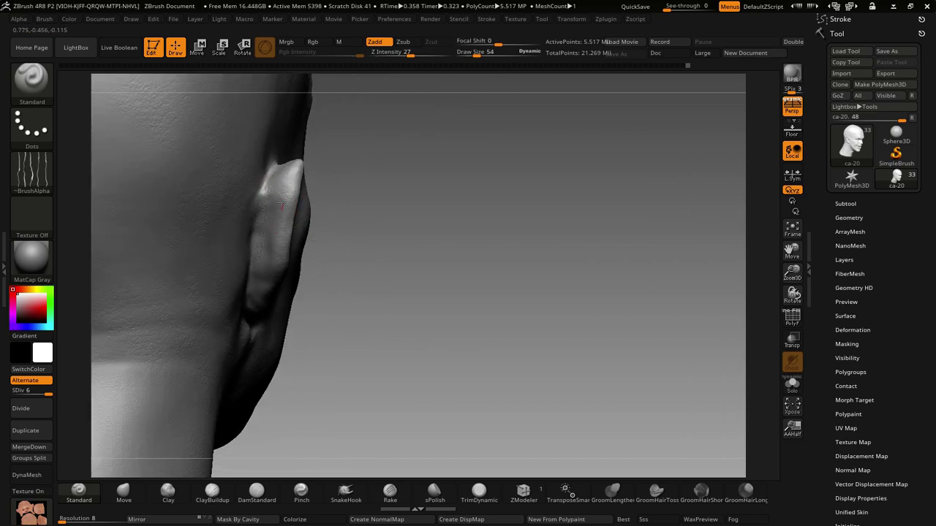
pyautogui.moveTo(238, 283)
pyautogui.mouseDown(button='right')
pyautogui.moveTo(274, 275)
pyautogui.moveTo(357, 314)
pyautogui.mouseUp(button='right')
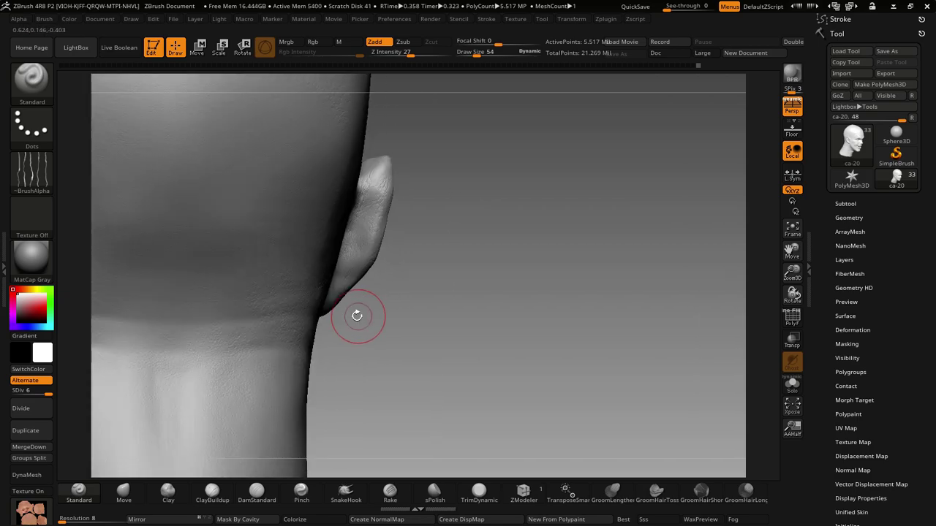
pyautogui.moveTo(412, 329); pyautogui.dragTo(548, 322, button='right')
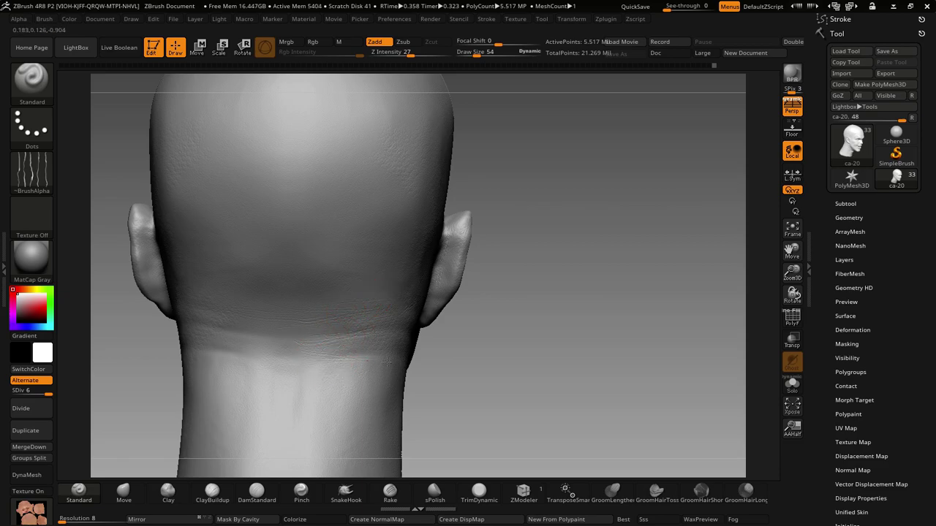
pyautogui.moveTo(472, 344)
pyautogui.mouseDown()
pyautogui.moveTo(423, 358)
pyautogui.moveTo(528, 327)
pyautogui.moveTo(470, 351)
pyautogui.mouseUp()
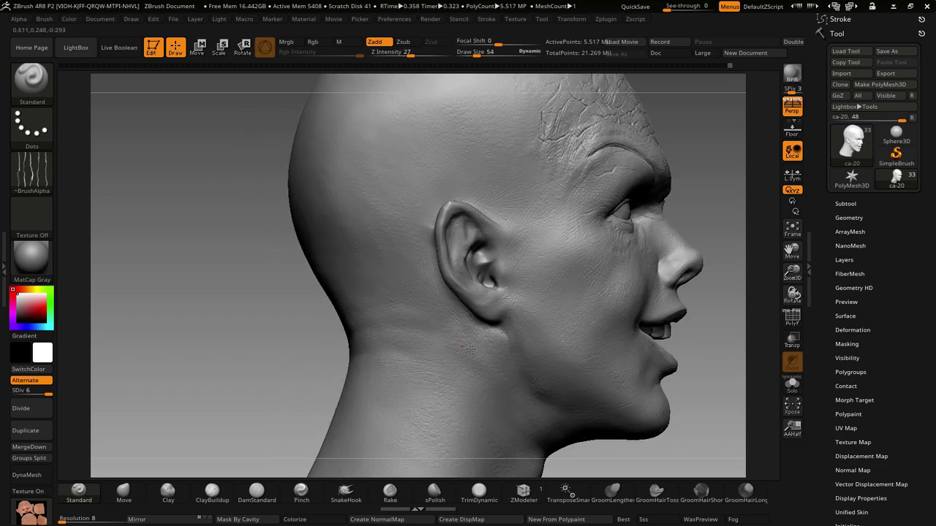
pyautogui.keyDown('alt'); pyautogui.moveTo(474, 421); pyautogui.dragTo(461, 314); pyautogui.keyUp('alt')
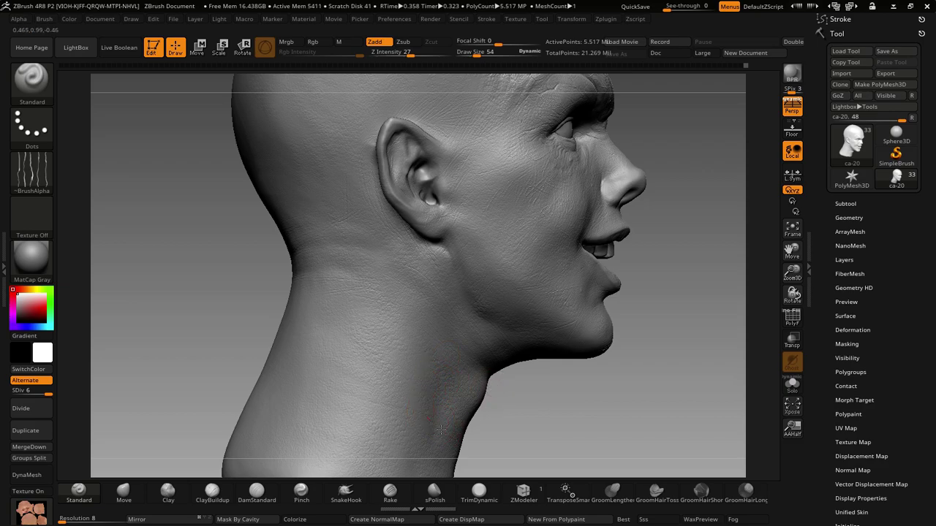
# - Stroke fine skin texture onto the neck below the jaw, orbiting around to check it
pyautogui.moveTo(466, 393); pyautogui.dragTo(501, 395, button='right')
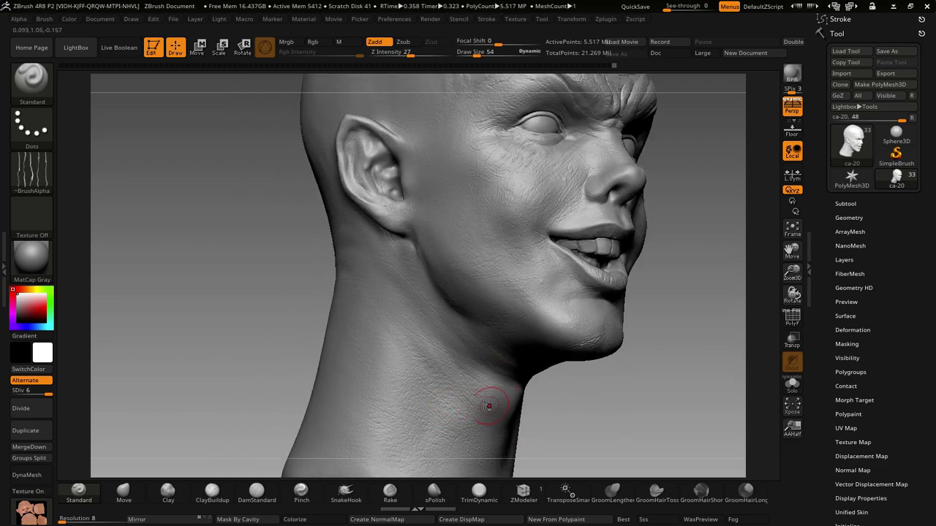
pyautogui.moveTo(591, 382); pyautogui.dragTo(579, 384, button='right')
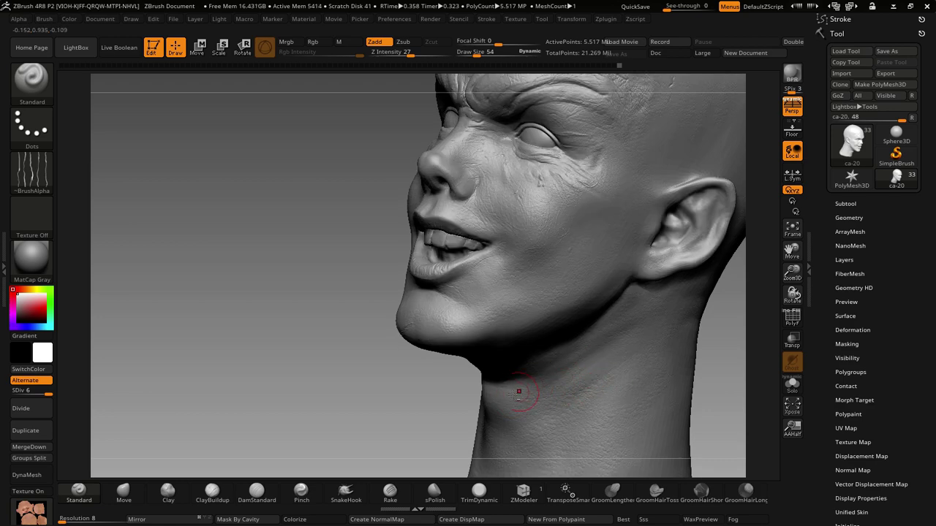
pyautogui.moveTo(605, 359); pyautogui.dragTo(649, 357)
pyautogui.moveTo(676, 344); pyautogui.dragTo(552, 275, button='right')
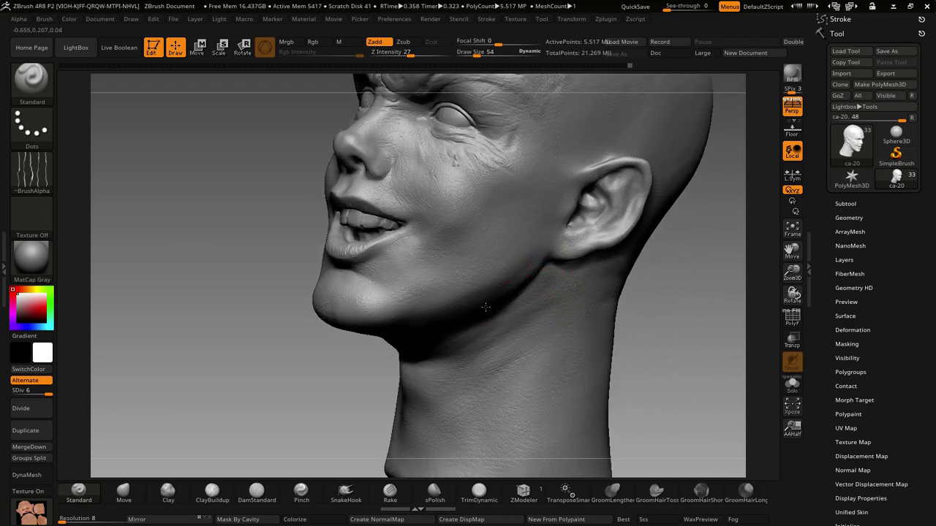
pyautogui.moveTo(445, 289); pyautogui.dragTo(432, 295, button='right')
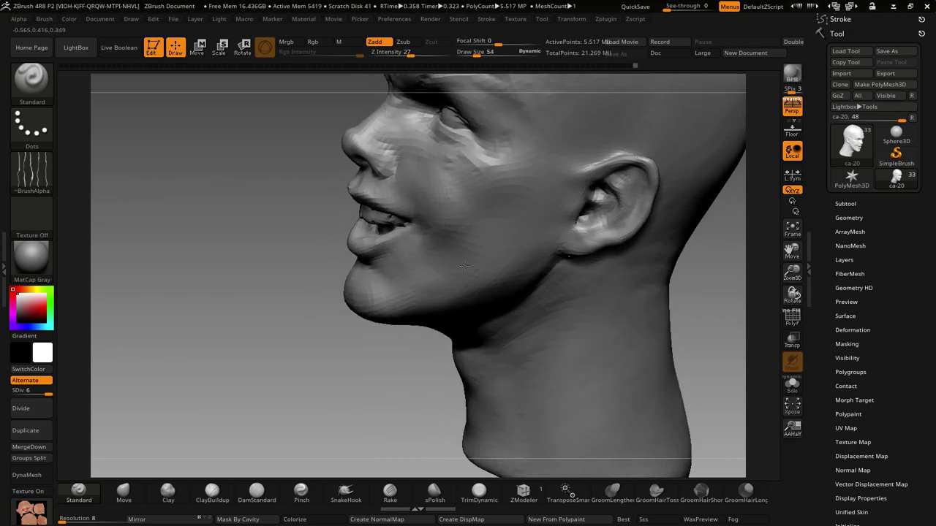
pyautogui.moveTo(472, 246); pyautogui.dragTo(418, 268, button='right')
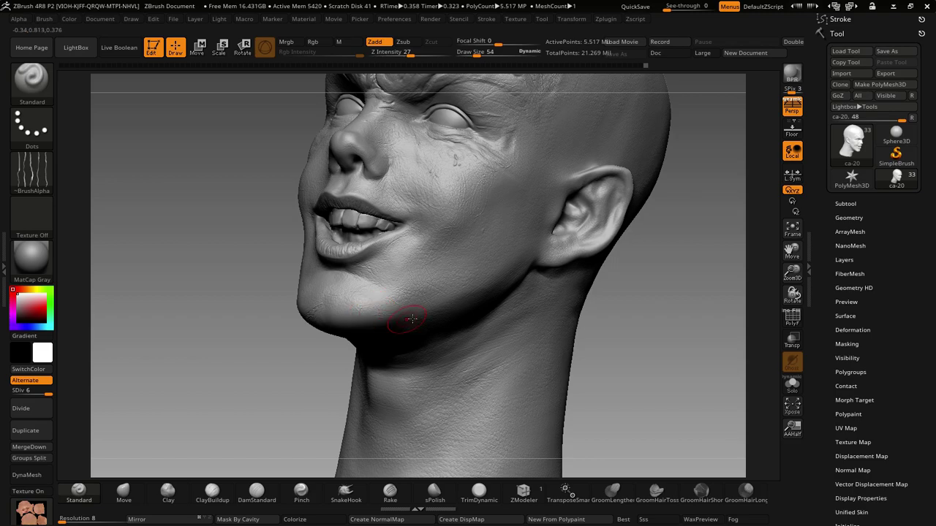
pyautogui.moveTo(388, 324); pyautogui.dragTo(395, 366, button='right')
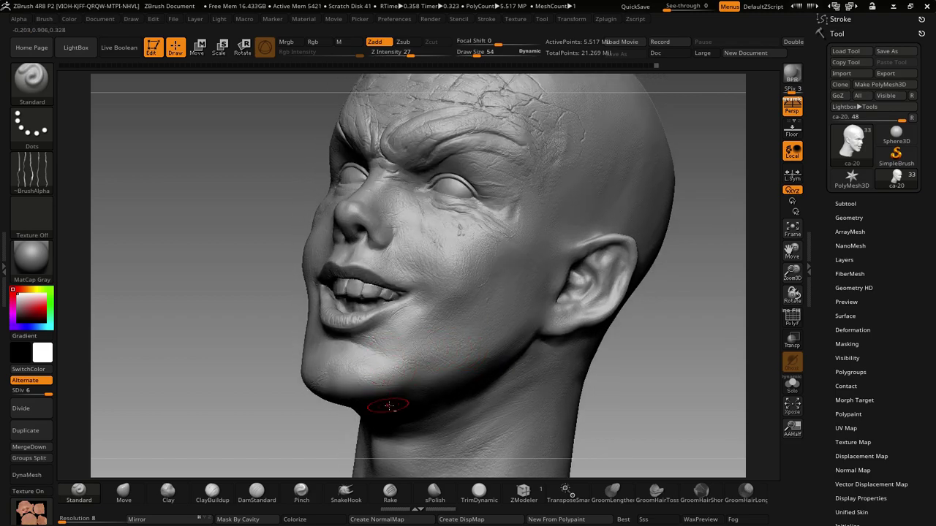
pyautogui.moveTo(375, 397); pyautogui.dragTo(448, 393, button='right')
pyautogui.moveTo(449, 324); pyautogui.dragTo(499, 325, button='right')
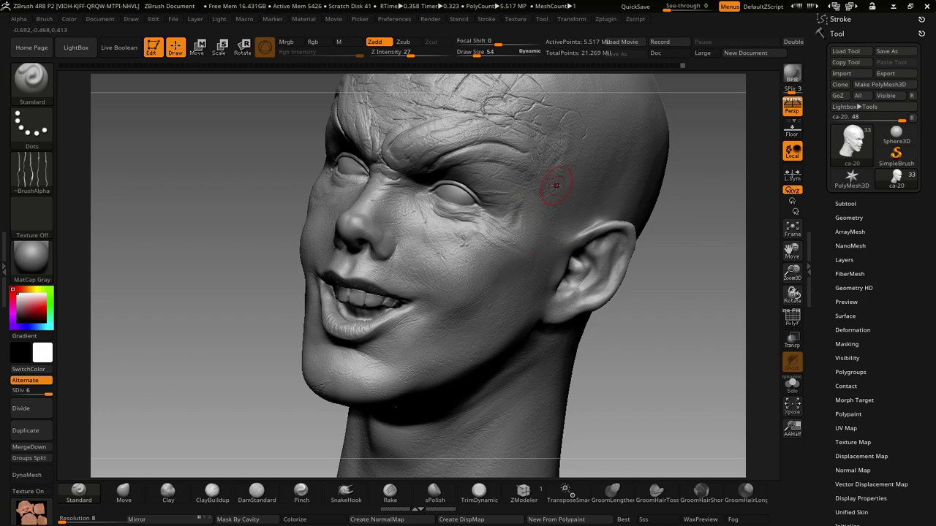
# - Zoom in on the forehead and add a short crack to it
pyautogui.moveTo(555, 184)
pyautogui.mouseDown(button='right')
pyautogui.moveTo(564, 193)
pyautogui.moveTo(498, 262)
pyautogui.mouseUp(button='right')
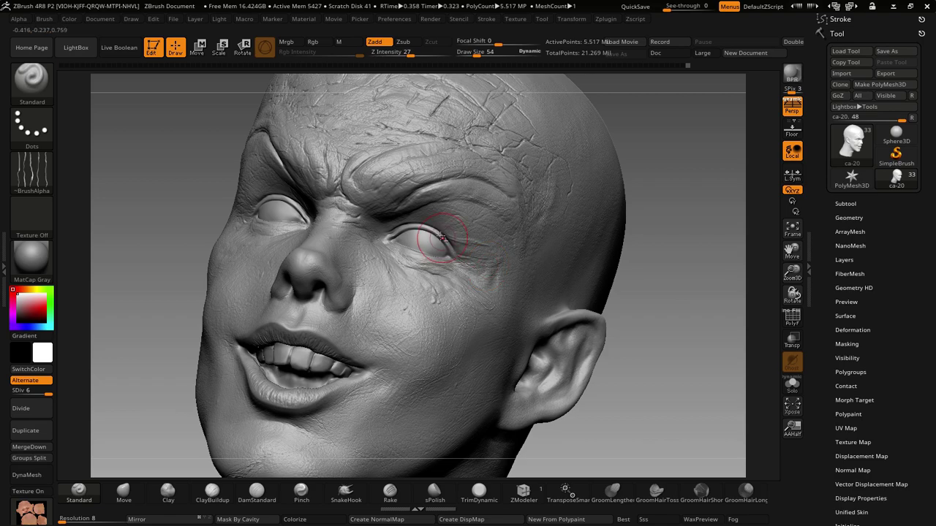
pyautogui.moveTo(435, 256); pyautogui.dragTo(481, 260, button='right')
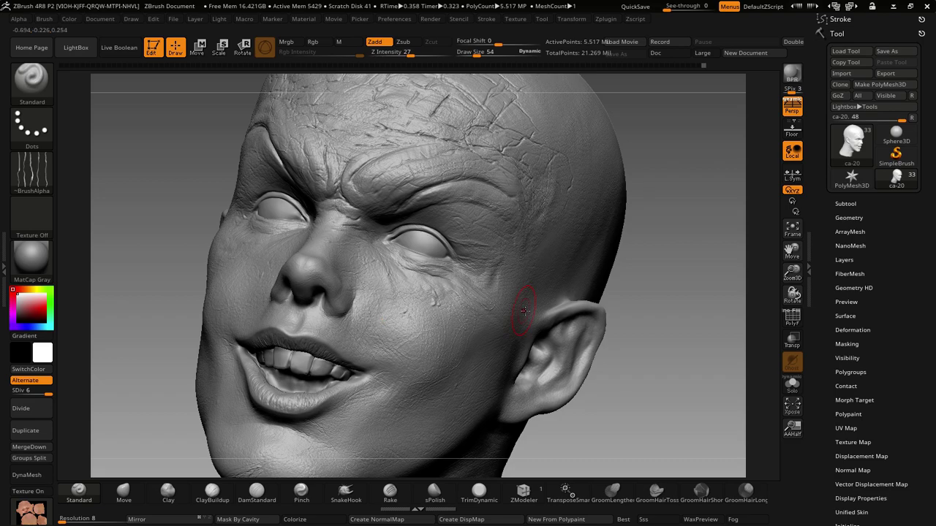
pyautogui.moveTo(523, 311)
pyautogui.mouseDown(button='right')
pyautogui.moveTo(361, 332)
pyautogui.moveTo(488, 322)
pyautogui.mouseUp(button='right')
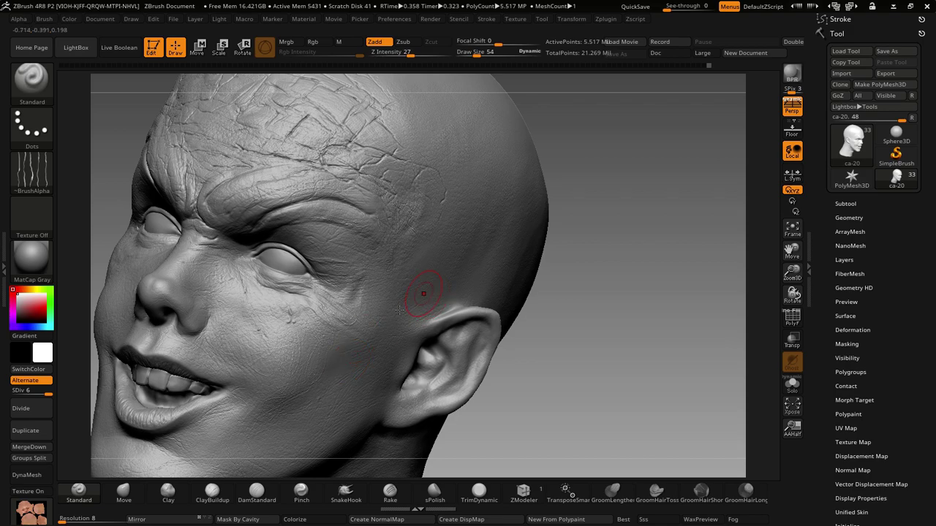
pyautogui.moveTo(399, 311); pyautogui.dragTo(441, 359, button='right')
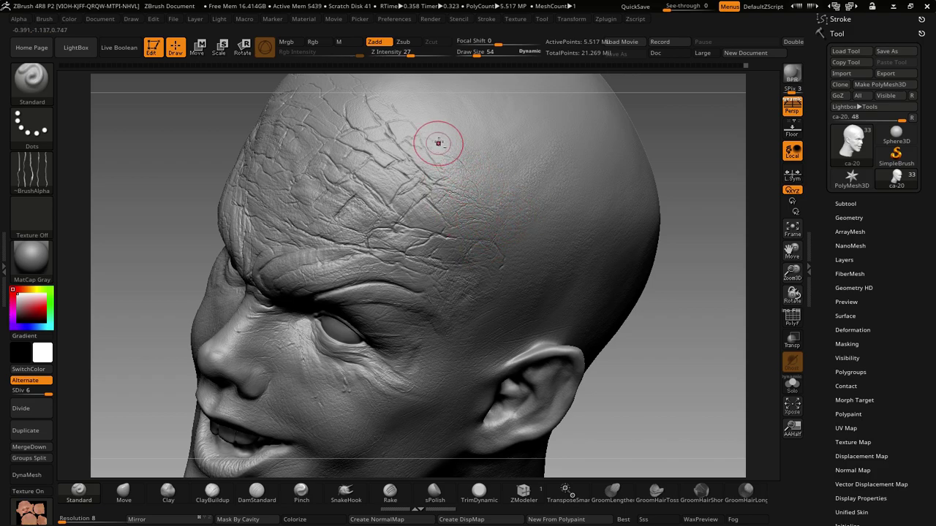
pyautogui.moveTo(438, 143); pyautogui.dragTo(501, 286)
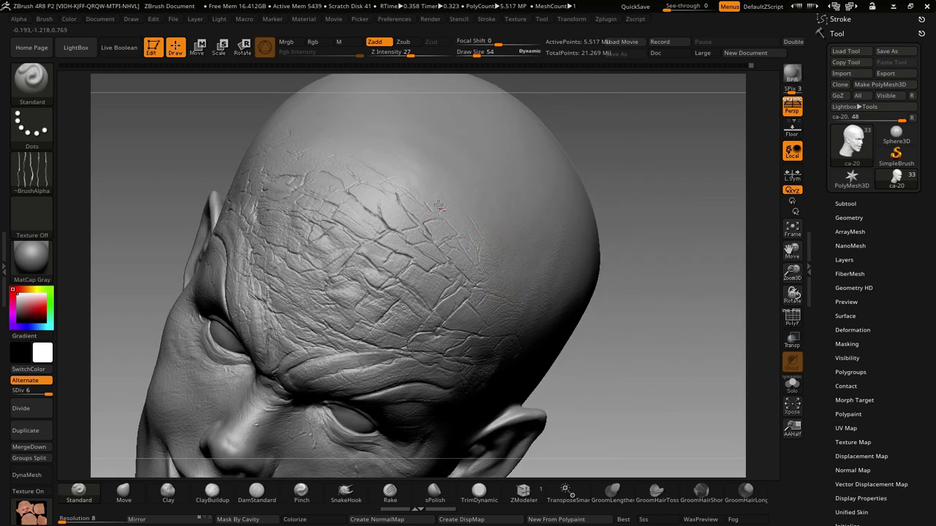
pyautogui.moveTo(390, 192); pyautogui.dragTo(402, 216)
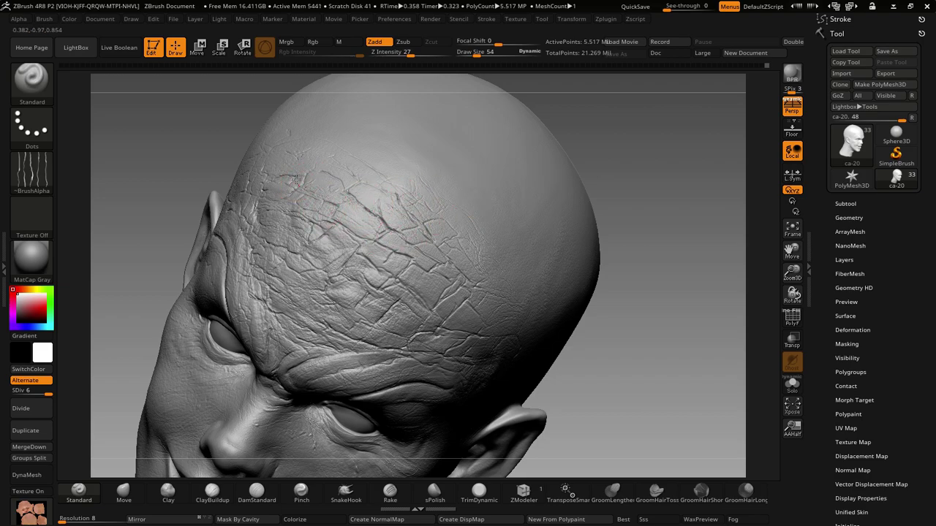
# - Deepen the crease along the temple and extend the forehead crease
pyautogui.moveTo(463, 258)
pyautogui.mouseDown(button='right')
pyautogui.moveTo(529, 291)
pyautogui.moveTo(373, 387)
pyautogui.mouseUp(button='right')
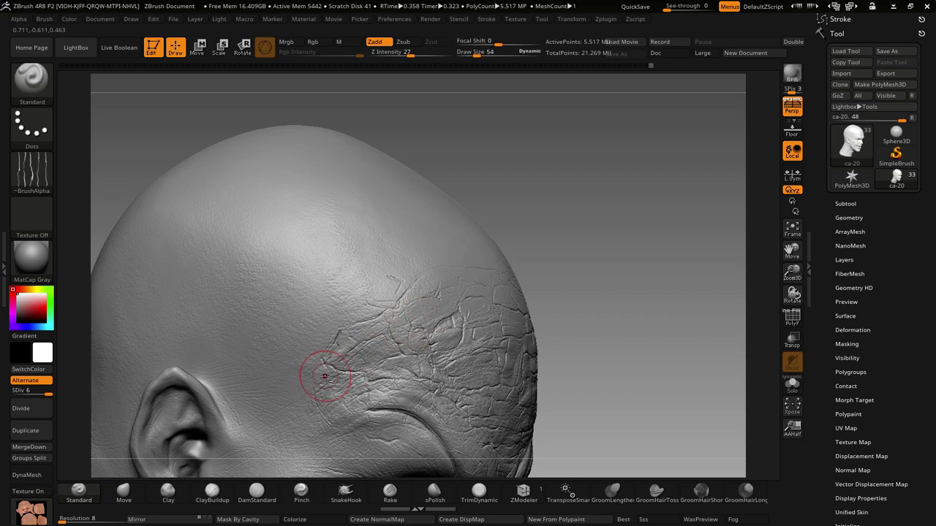
pyautogui.moveTo(324, 377); pyautogui.dragTo(334, 334)
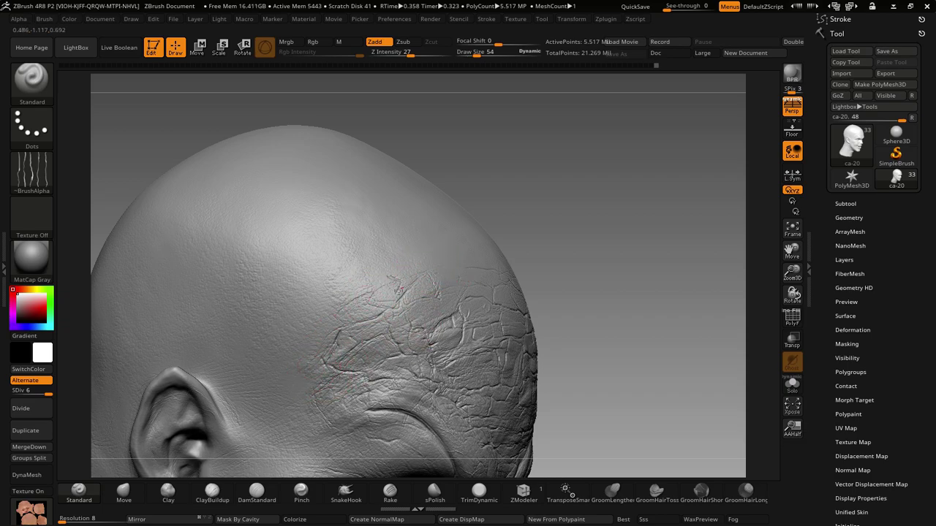
pyautogui.moveTo(456, 271); pyautogui.dragTo(476, 280, button='right')
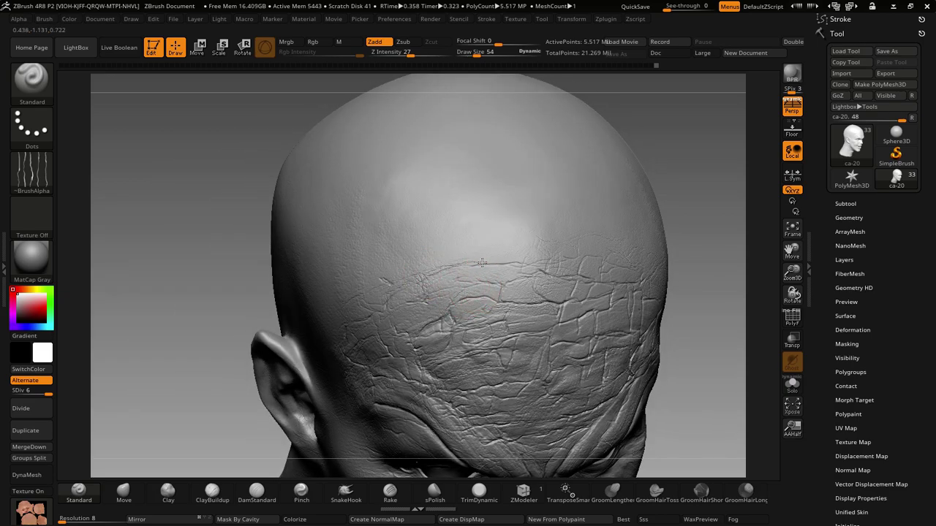
pyautogui.moveTo(480, 272); pyautogui.dragTo(495, 268)
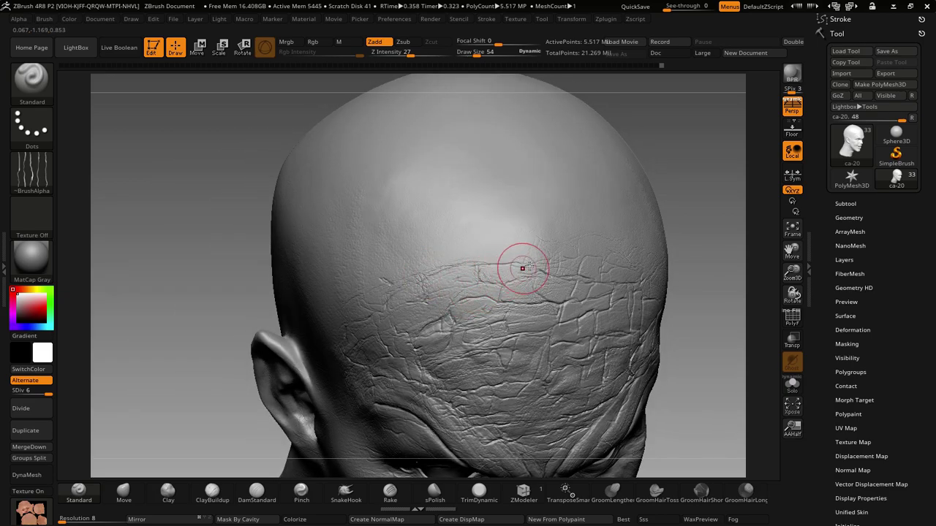
# - Carve a longer crack across the front of the forehead
pyautogui.moveTo(523, 268)
pyautogui.keyDown('alt'); pyautogui.mouseDown(button='right')
pyautogui.moveTo(539, 251)
pyautogui.moveTo(529, 239)
pyautogui.mouseUp(button='right'); pyautogui.keyUp('alt')
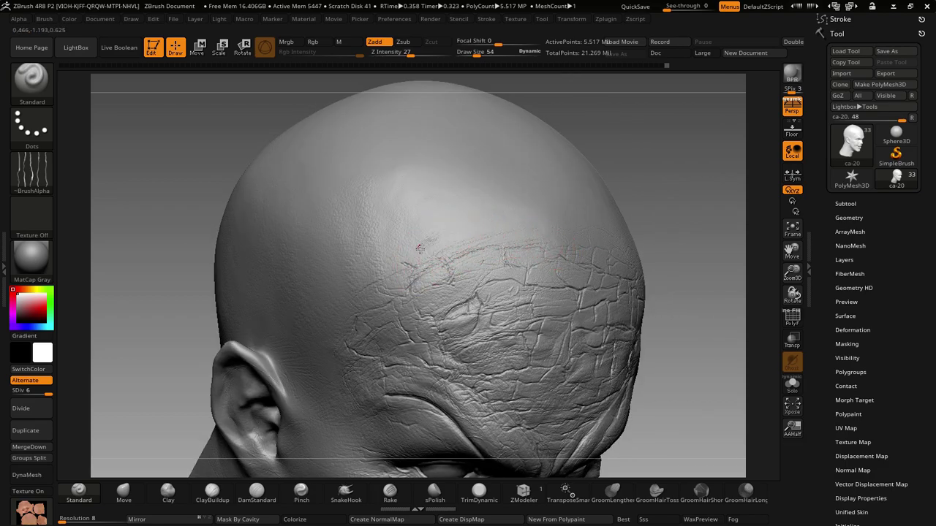
pyautogui.moveTo(533, 224); pyautogui.dragTo(451, 248, button='right')
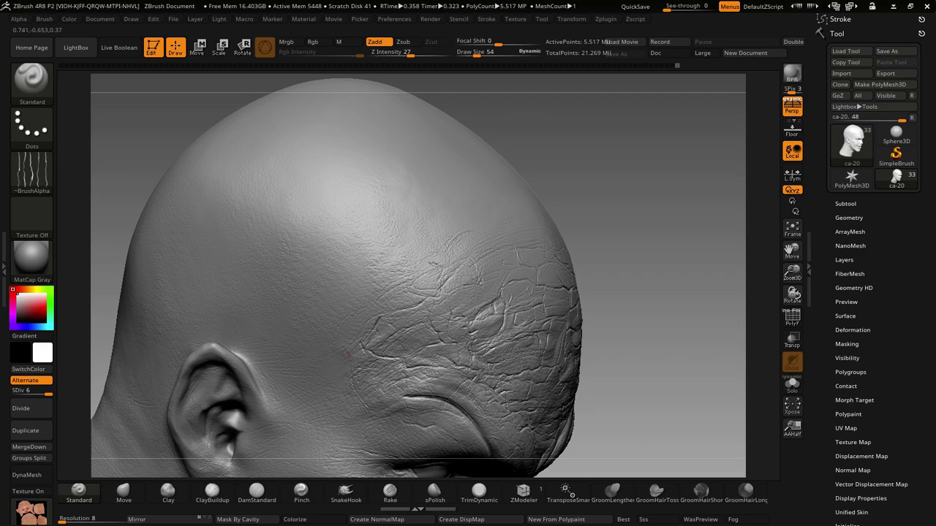
pyautogui.moveTo(320, 370)
pyautogui.mouseDown(button='right')
pyautogui.moveTo(494, 337)
pyautogui.moveTo(435, 317)
pyautogui.mouseUp(button='right')
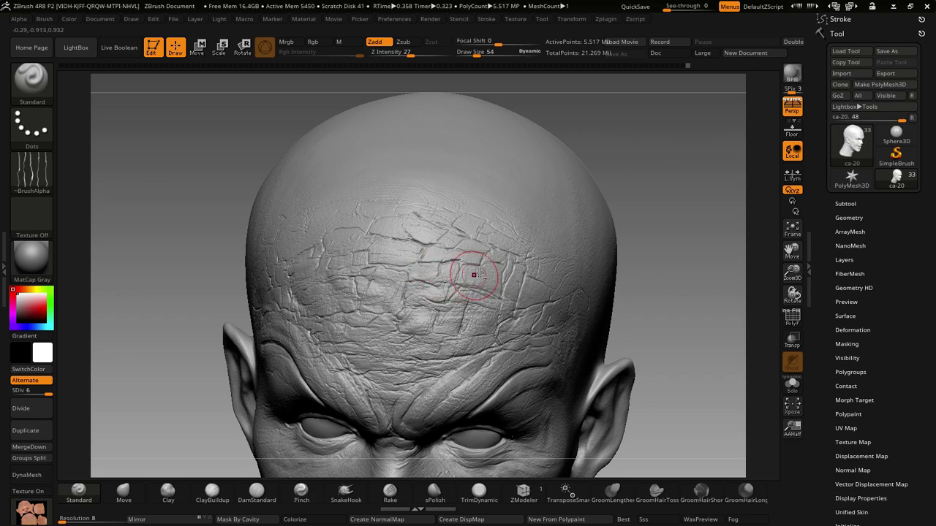
pyautogui.moveTo(457, 277); pyautogui.dragTo(547, 286)
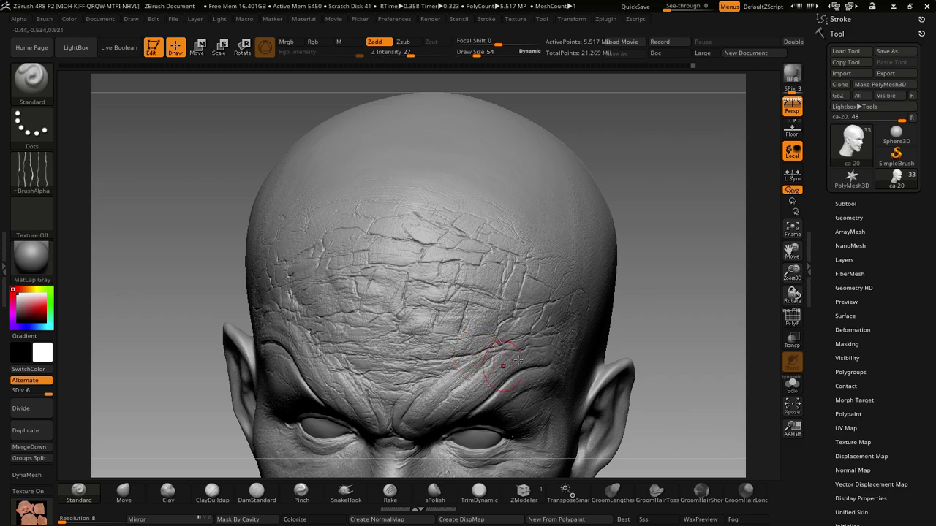
pyautogui.moveTo(490, 351); pyautogui.dragTo(496, 334, button='right')
pyautogui.moveTo(505, 370); pyautogui.dragTo(472, 362, button='right')
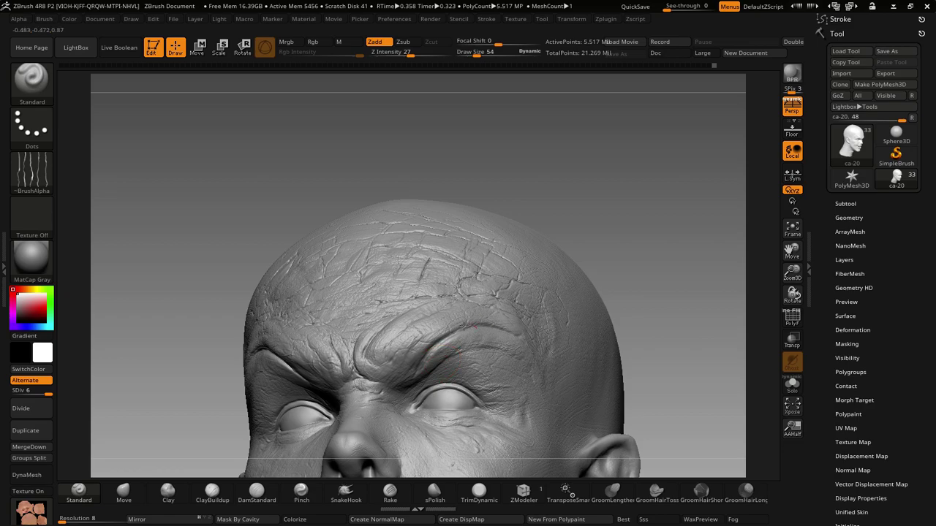
# - Shift-smooth the teeth and lip, orbiting around the head to check the result
pyautogui.moveTo(512, 337); pyautogui.dragTo(510, 334, button='right')
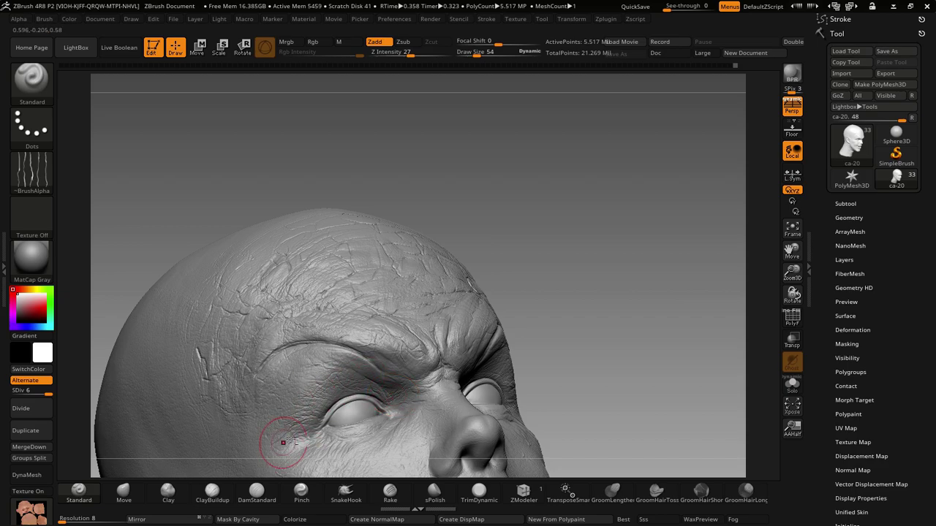
pyautogui.moveTo(387, 355)
pyautogui.mouseDown(button='right')
pyautogui.moveTo(506, 298)
pyautogui.moveTo(448, 334)
pyautogui.mouseUp(button='right')
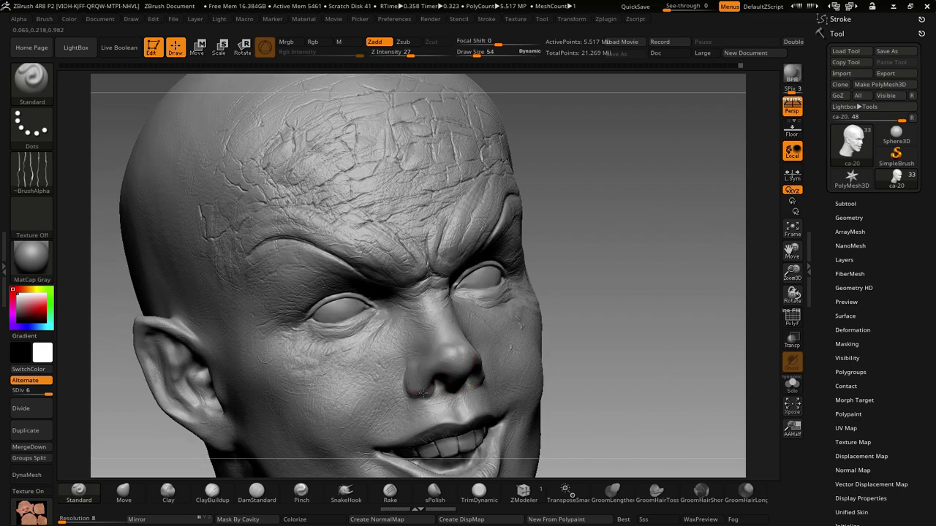
pyautogui.moveTo(453, 383); pyautogui.dragTo(415, 381, button='right')
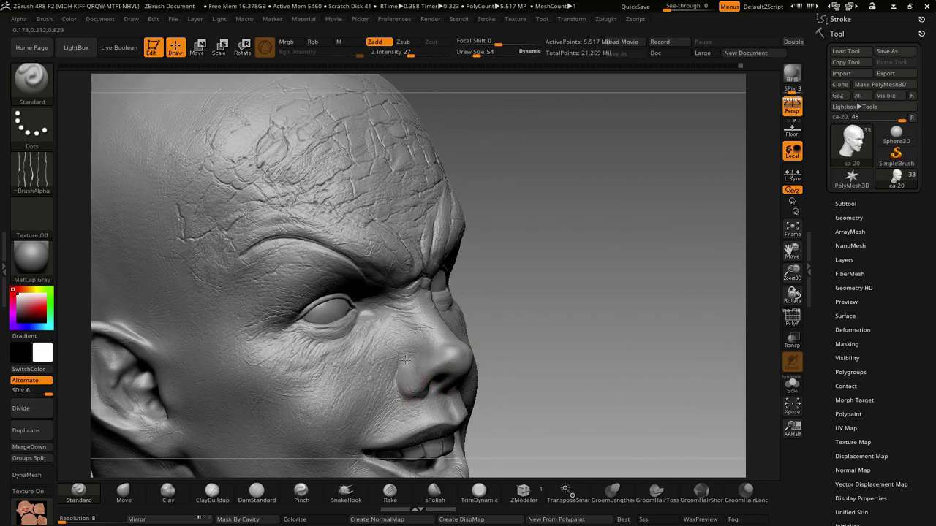
pyautogui.moveTo(355, 397); pyautogui.dragTo(445, 333, button='right')
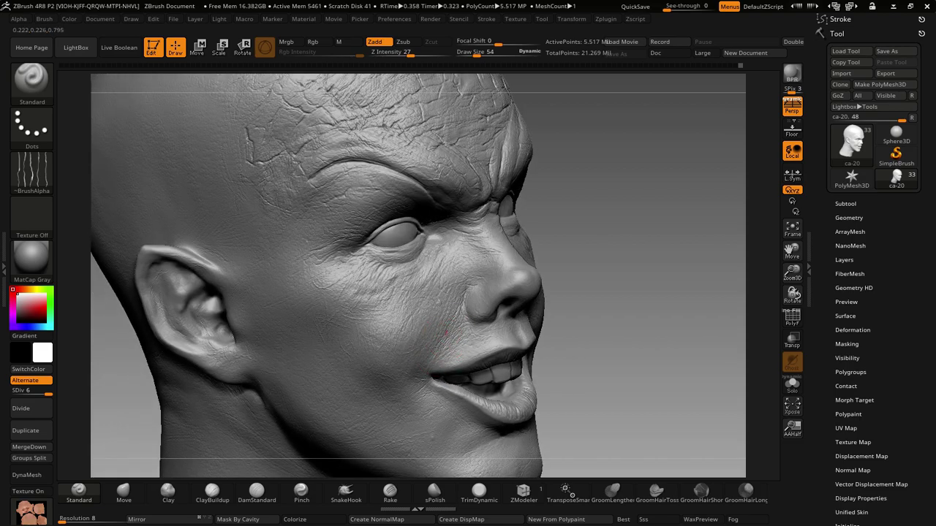
pyautogui.moveTo(473, 386); pyautogui.dragTo(489, 371, button='right')
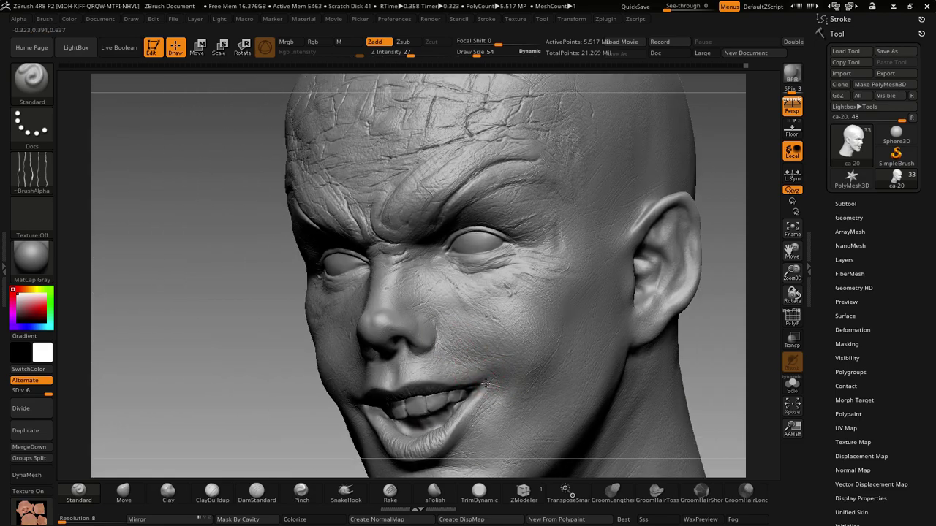
pyautogui.moveTo(430, 422)
pyautogui.mouseDown(button='right')
pyautogui.moveTo(479, 394)
pyautogui.moveTo(426, 423)
pyautogui.mouseUp(button='right')
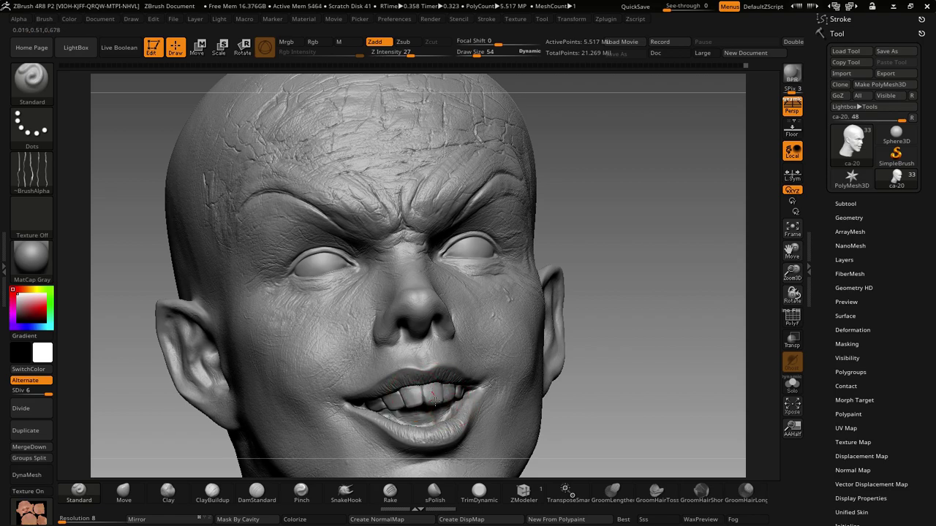
pyautogui.moveTo(442, 400)
pyautogui.keyDown('shift'); pyautogui.mouseDown()
pyautogui.moveTo(400, 401)
pyautogui.moveTo(439, 407)
pyautogui.mouseUp(); pyautogui.keyUp('shift')
pyautogui.moveTo(515, 351); pyautogui.dragTo(465, 389)
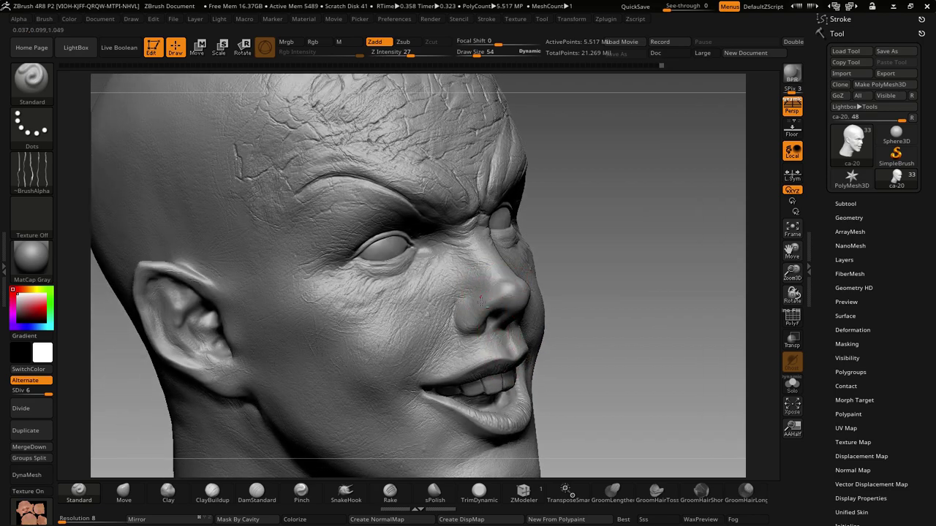
pyautogui.moveTo(514, 300)
pyautogui.mouseDown(button='right')
pyautogui.moveTo(516, 322)
pyautogui.moveTo(436, 302)
pyautogui.mouseUp(button='right')
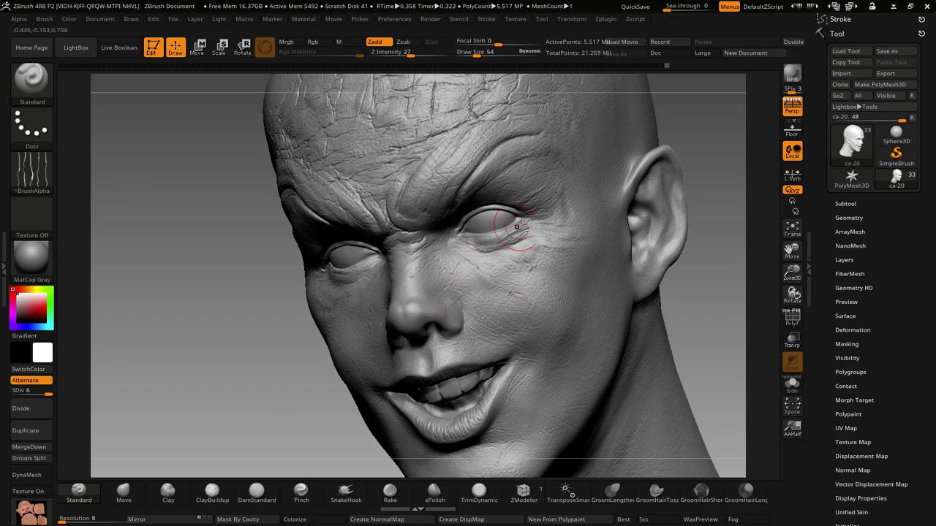
pyautogui.moveTo(516, 232)
pyautogui.mouseDown(button='right')
pyautogui.moveTo(444, 247)
pyautogui.moveTo(529, 324)
pyautogui.moveTo(490, 298)
pyautogui.mouseUp(button='right')
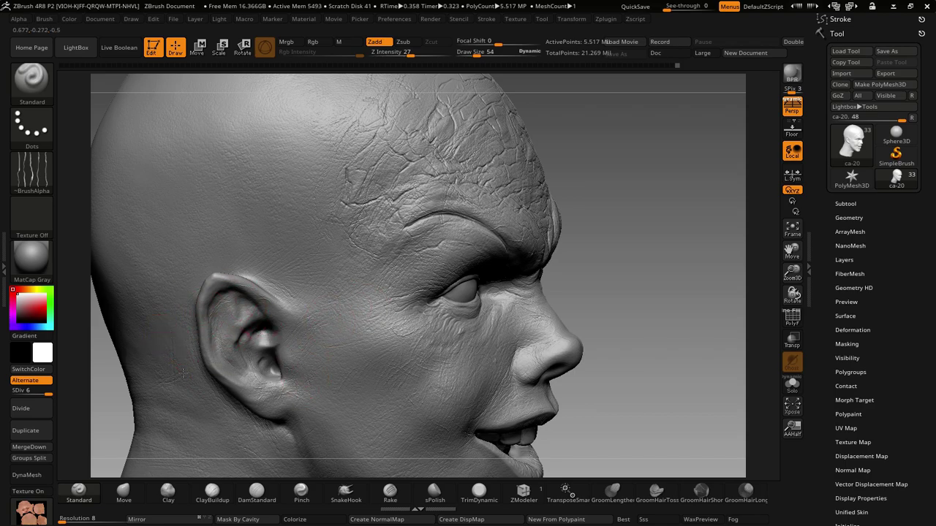
pyautogui.keyDown('alt'); pyautogui.moveTo(315, 186); pyautogui.dragTo(378, 306, button='right'); pyautogui.keyUp('alt')
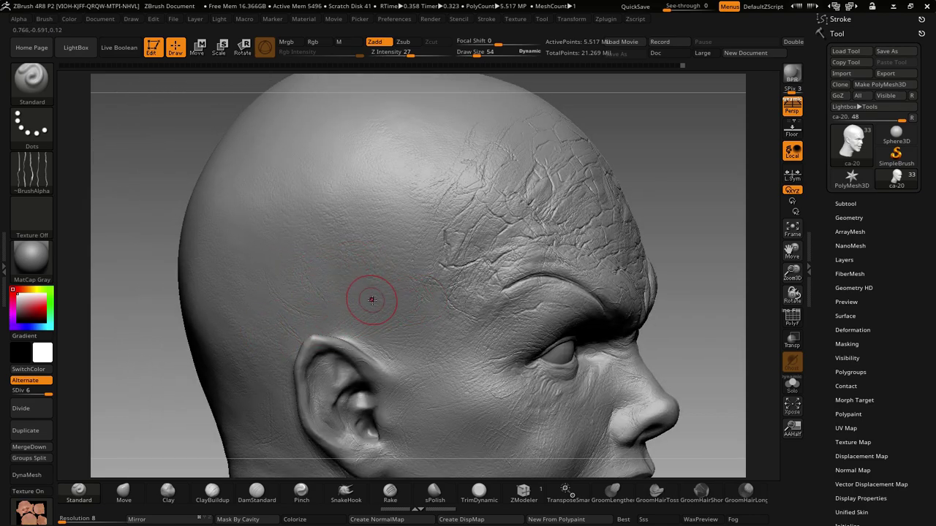
pyautogui.moveTo(394, 280); pyautogui.dragTo(351, 257, button='right')
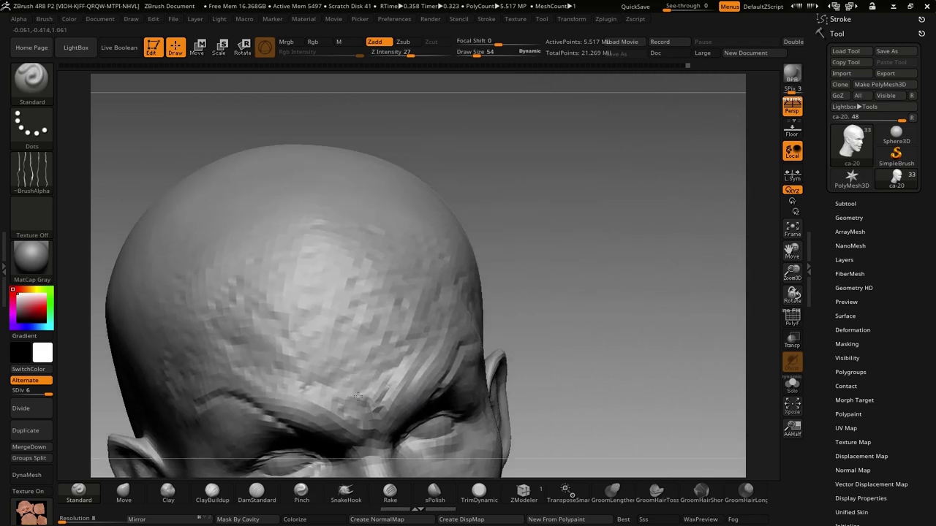
pyautogui.moveTo(522, 274); pyautogui.dragTo(459, 264, button='right')
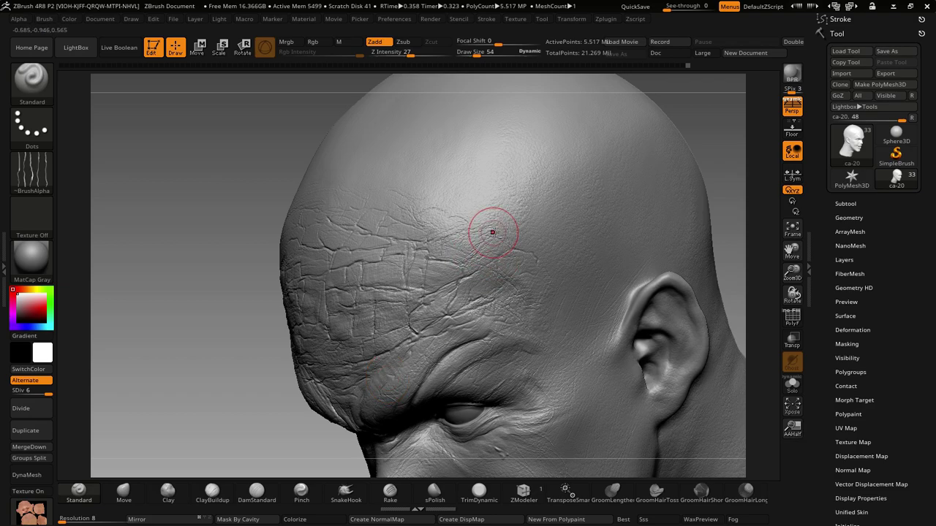
pyautogui.moveTo(491, 233); pyautogui.dragTo(591, 271, button='right')
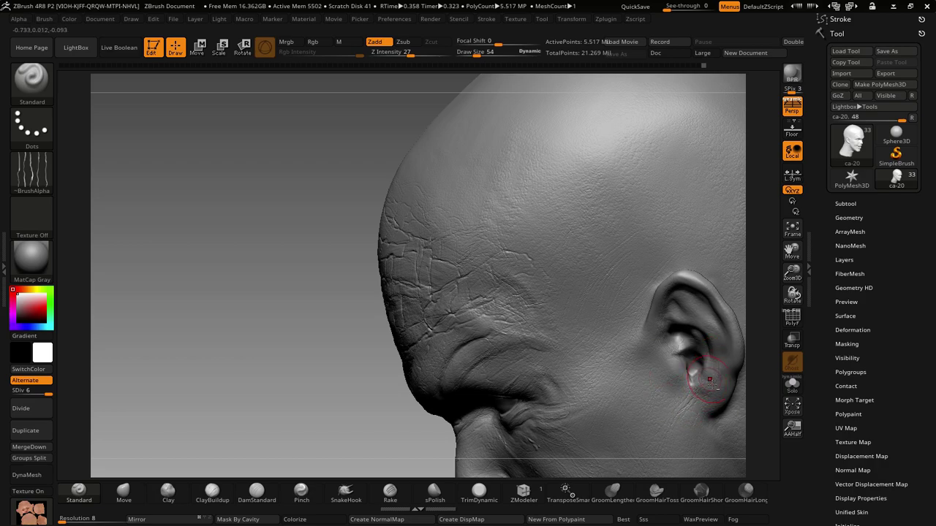
pyautogui.moveTo(684, 391); pyautogui.dragTo(570, 380, button='right')
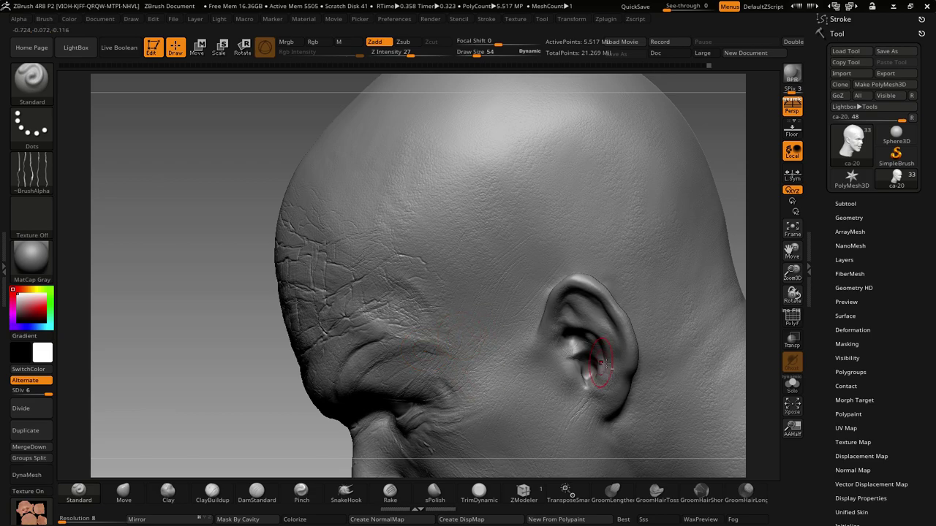
pyautogui.moveTo(619, 395)
pyautogui.mouseDown(button='right')
pyautogui.moveTo(637, 376)
pyautogui.moveTo(489, 389)
pyautogui.moveTo(518, 359)
pyautogui.mouseUp(button='right')
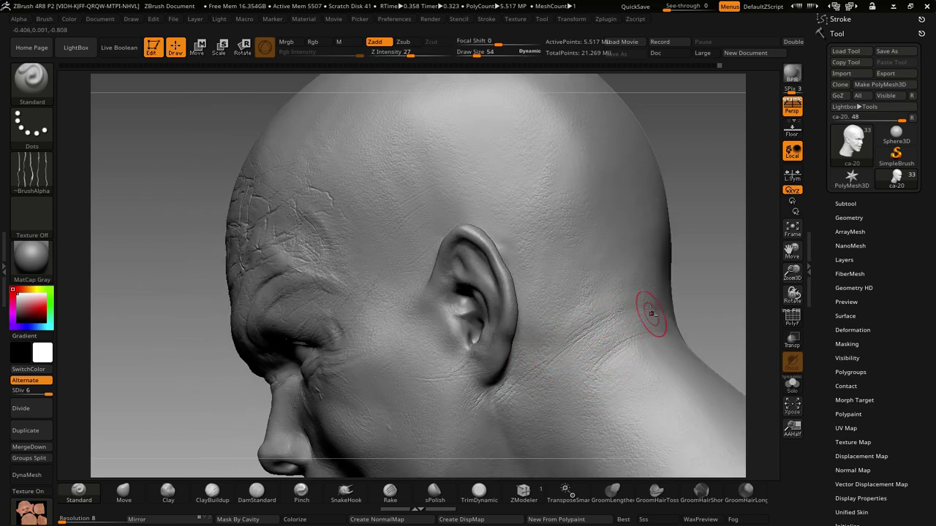
pyautogui.moveTo(674, 334); pyautogui.dragTo(503, 413, button='right')
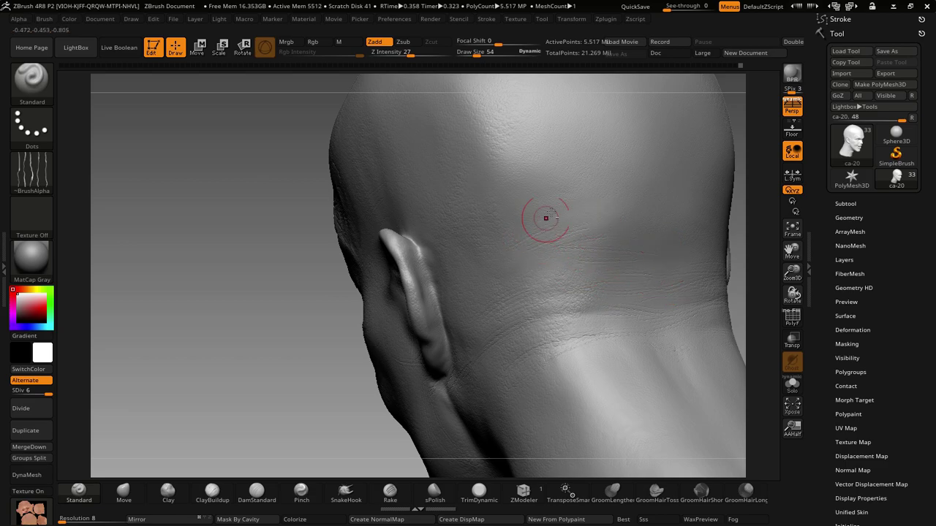
pyautogui.moveTo(614, 336)
pyautogui.mouseDown()
pyautogui.moveTo(536, 387)
pyautogui.moveTo(566, 333)
pyautogui.mouseUp()
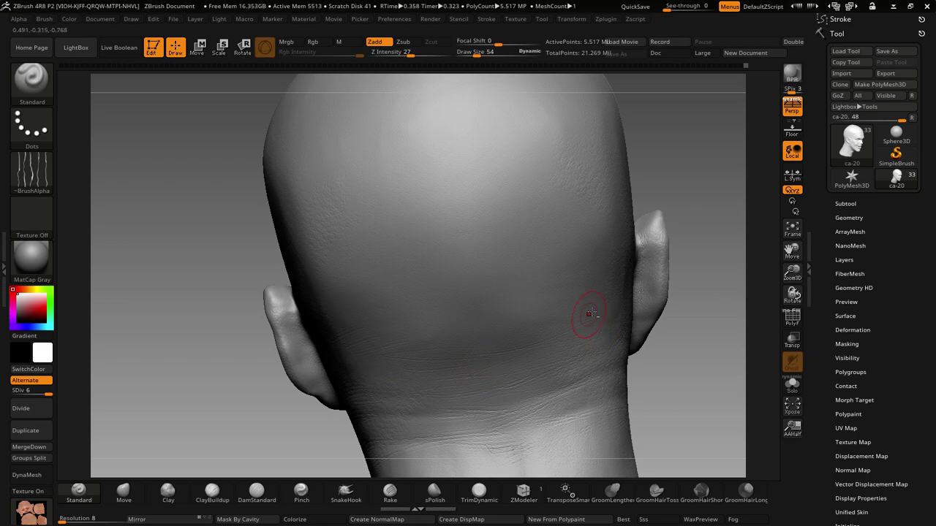
pyautogui.moveTo(448, 350)
pyautogui.mouseDown()
pyautogui.moveTo(451, 334)
pyautogui.moveTo(512, 339)
pyautogui.moveTo(520, 363)
pyautogui.moveTo(423, 339)
pyautogui.mouseUp()
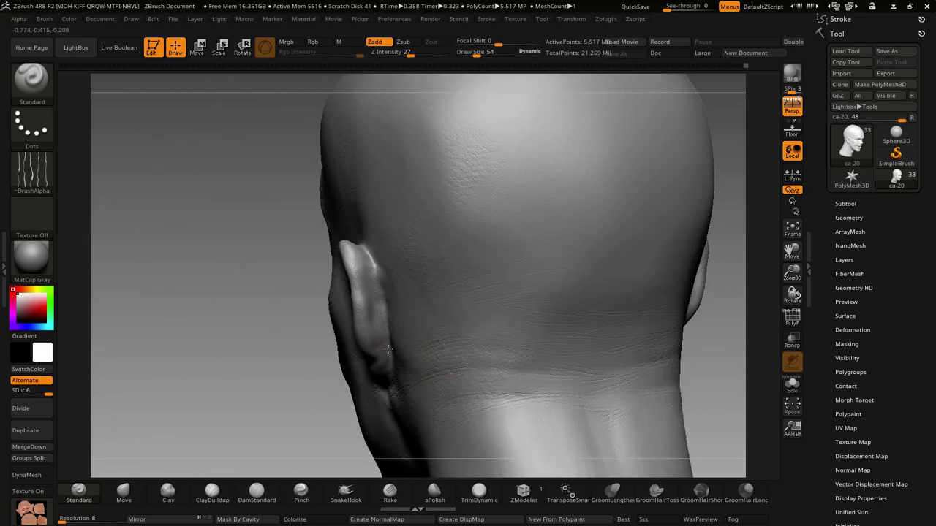
pyautogui.moveTo(392, 274)
pyautogui.mouseDown()
pyautogui.moveTo(358, 238)
pyautogui.moveTo(376, 318)
pyautogui.moveTo(424, 333)
pyautogui.moveTo(479, 304)
pyautogui.mouseUp()
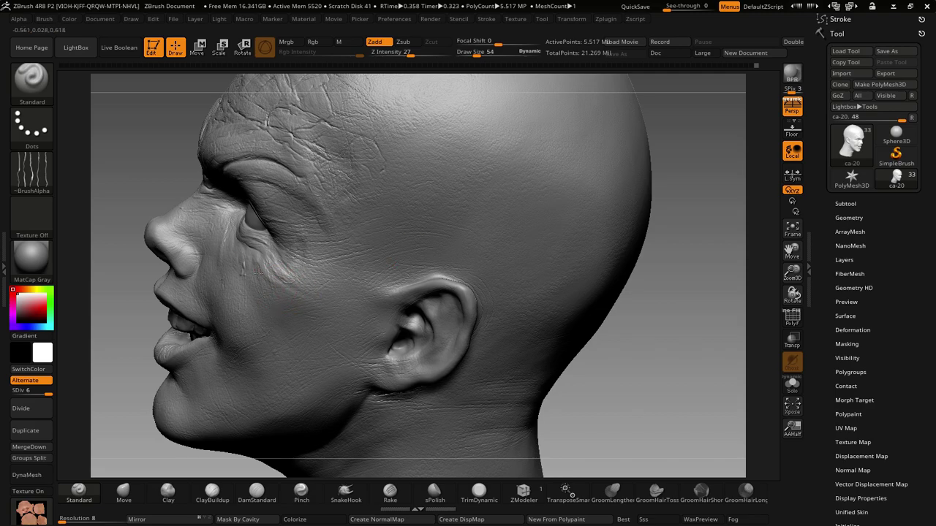
# - From a frontal view, stroke subtle detail up the bridge of the nose
pyautogui.moveTo(224, 251)
pyautogui.mouseDown()
pyautogui.moveTo(476, 370)
pyautogui.moveTo(628, 307)
pyautogui.moveTo(650, 355)
pyautogui.moveTo(661, 332)
pyautogui.moveTo(635, 362)
pyautogui.mouseUp()
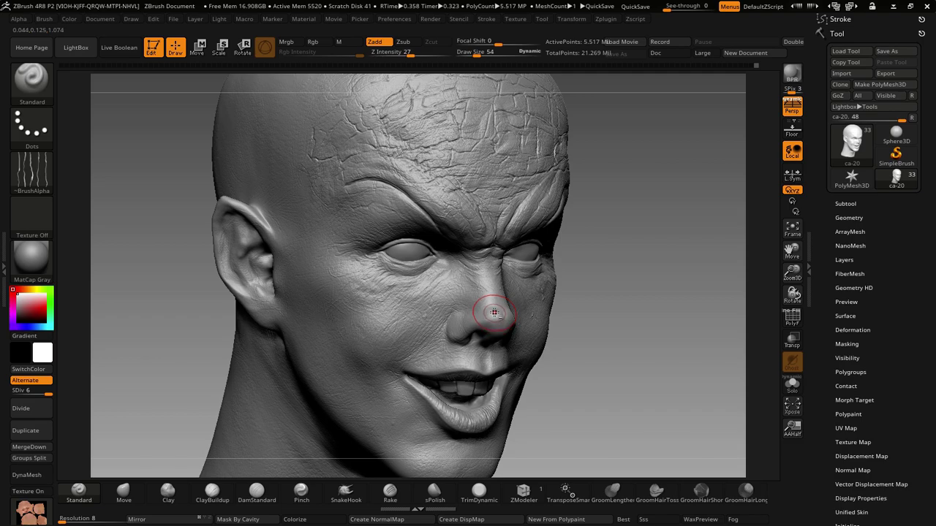
pyautogui.moveTo(501, 335); pyautogui.dragTo(488, 291)
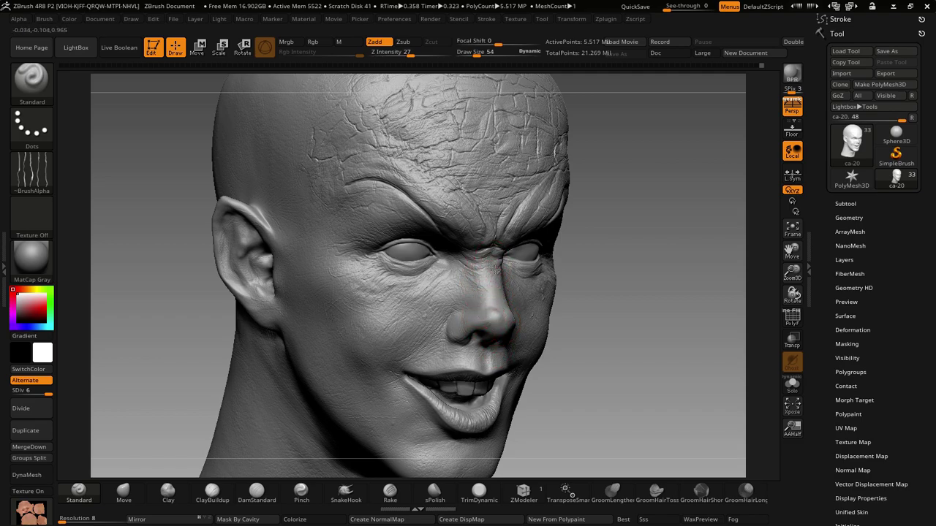
pyautogui.moveTo(483, 277); pyautogui.dragTo(468, 262)
pyautogui.press('ctrl')
pyautogui.moveTo(526, 334); pyautogui.dragTo(525, 316, button='right')
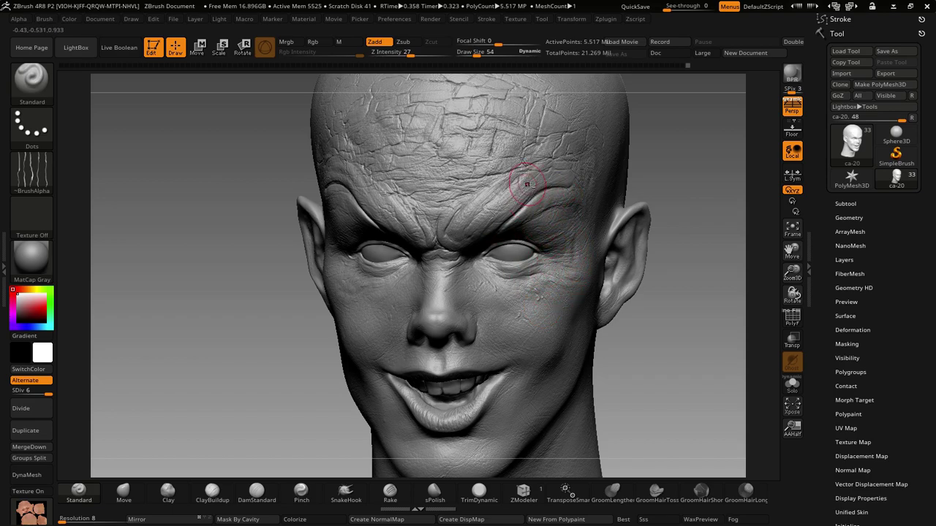
pyautogui.moveTo(479, 220); pyautogui.dragTo(464, 207, button='right')
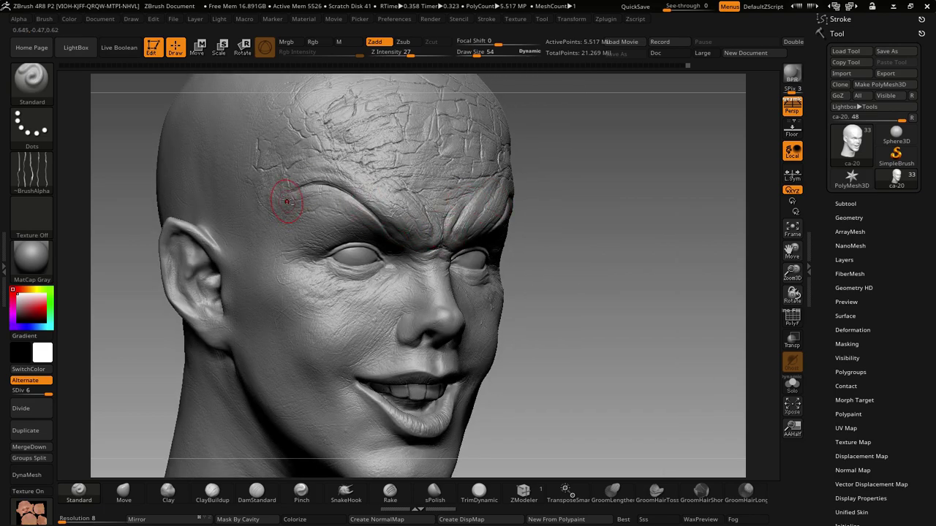
# - Switch the brush alpha to the speckled Alpha 08 and move closer to the face
pyautogui.click(31, 173)
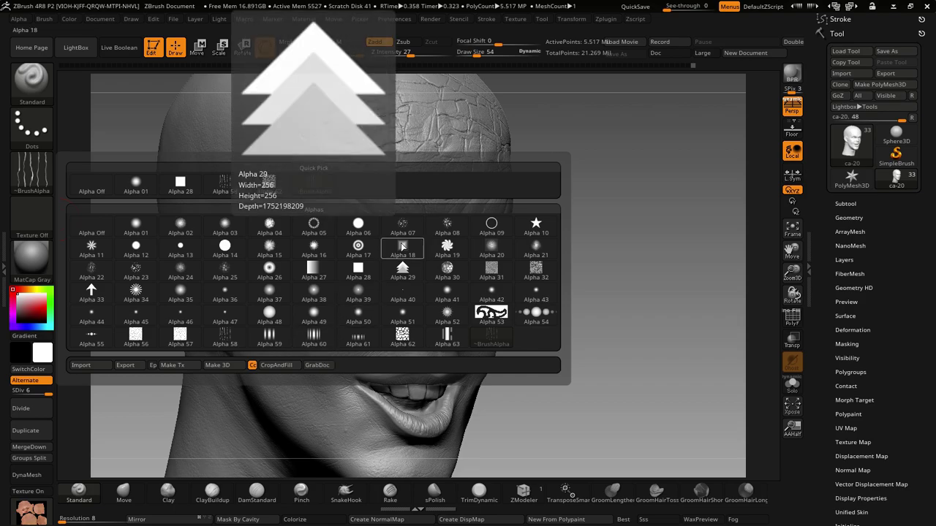
pyautogui.click(447, 225)
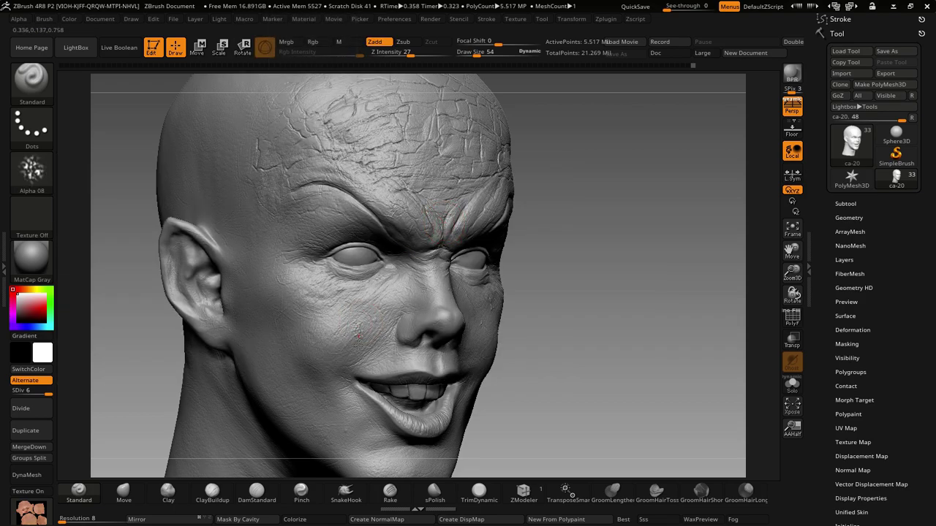
pyautogui.press('ctrl')
pyautogui.moveTo(381, 337); pyautogui.dragTo(411, 334, button='right')
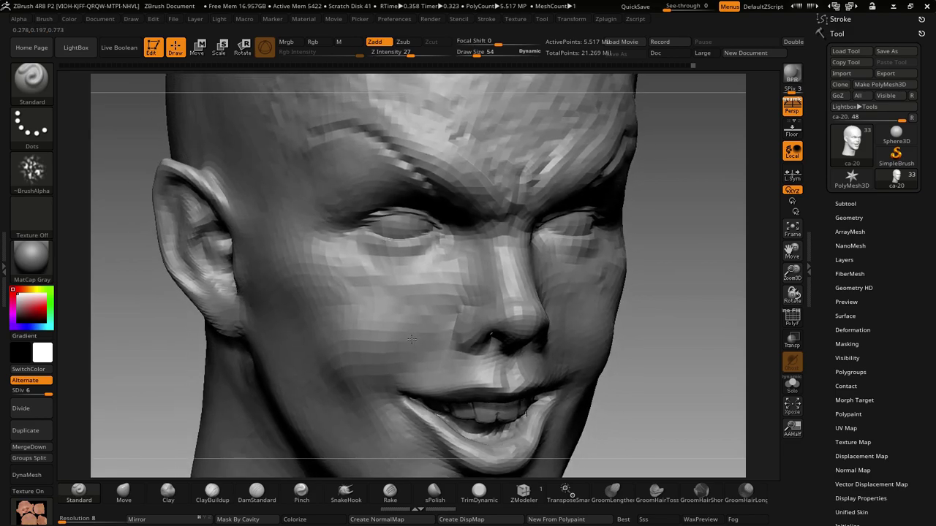
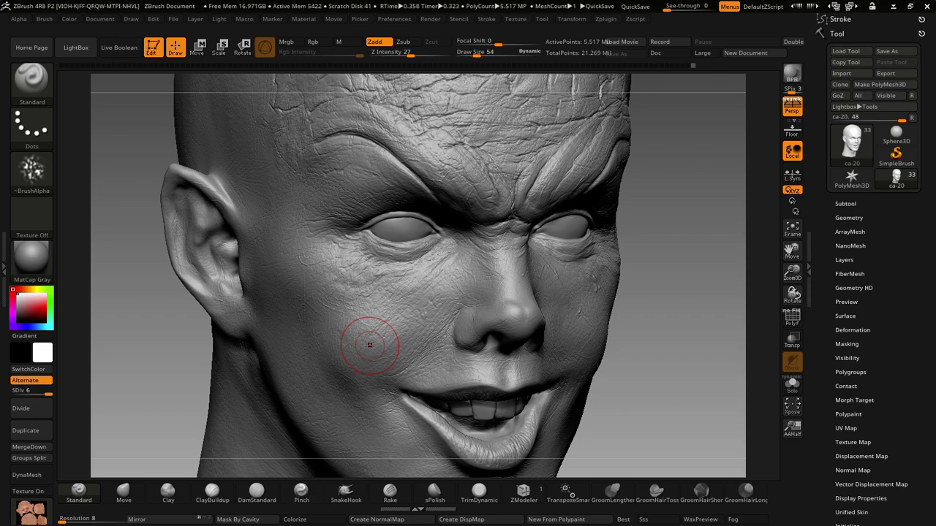
# - Zoom and rotate in on the forehead and brow area
pyautogui.press('ctrl')
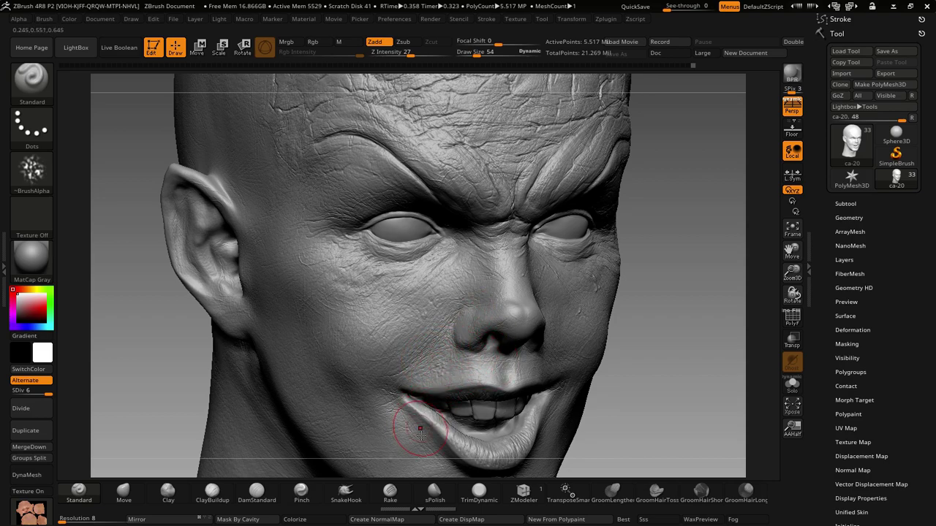
pyautogui.press('ctrl')
pyautogui.moveTo(351, 237); pyautogui.dragTo(278, 247, button='right')
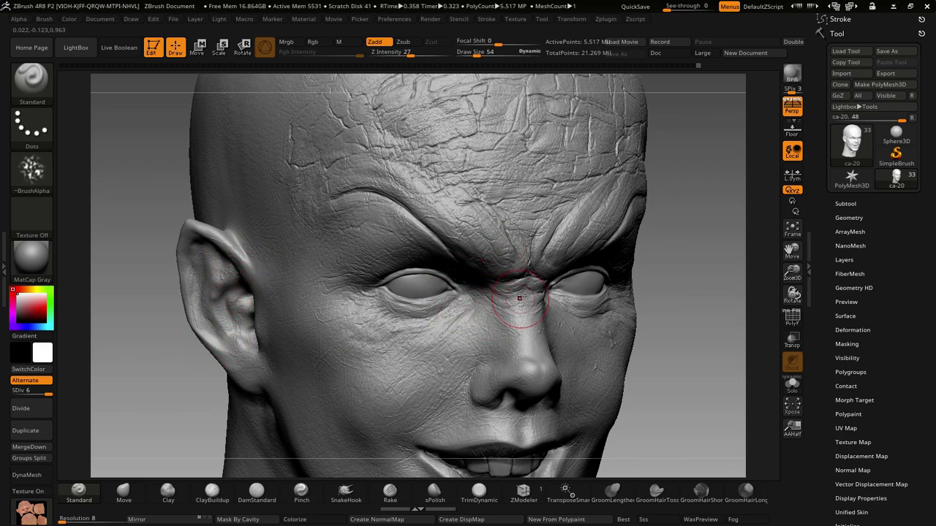
pyautogui.moveTo(487, 310); pyautogui.dragTo(477, 346, button='right')
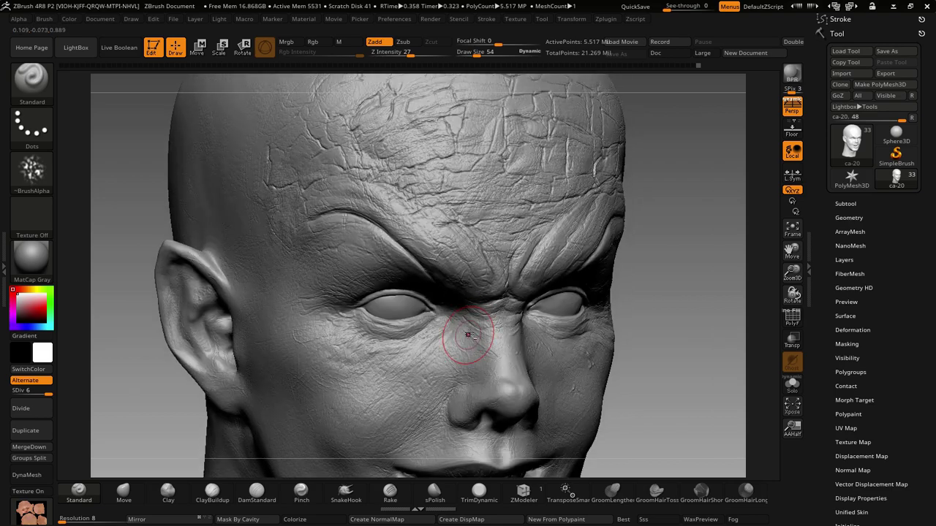
pyautogui.keyDown('alt'); pyautogui.moveTo(459, 299); pyautogui.dragTo(471, 315, button='right'); pyautogui.keyUp('alt')
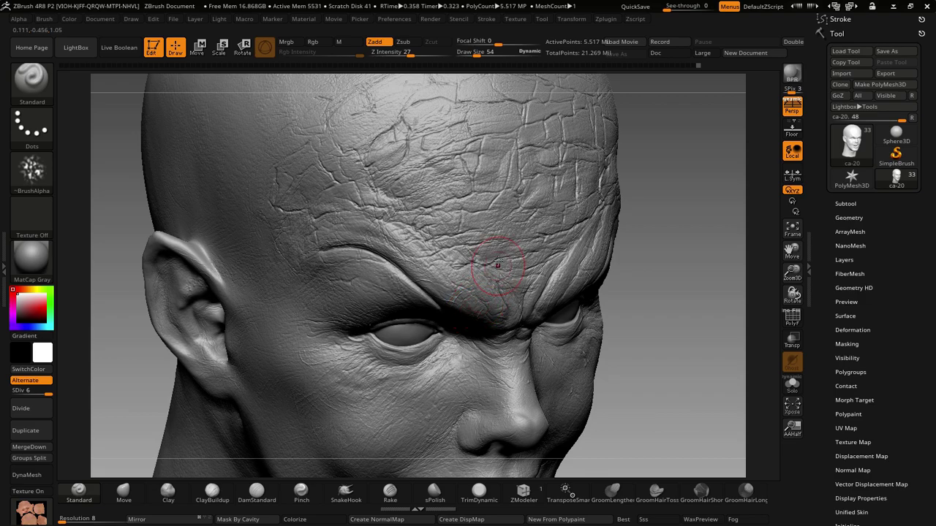
pyautogui.moveTo(476, 269); pyautogui.dragTo(488, 272, button='right')
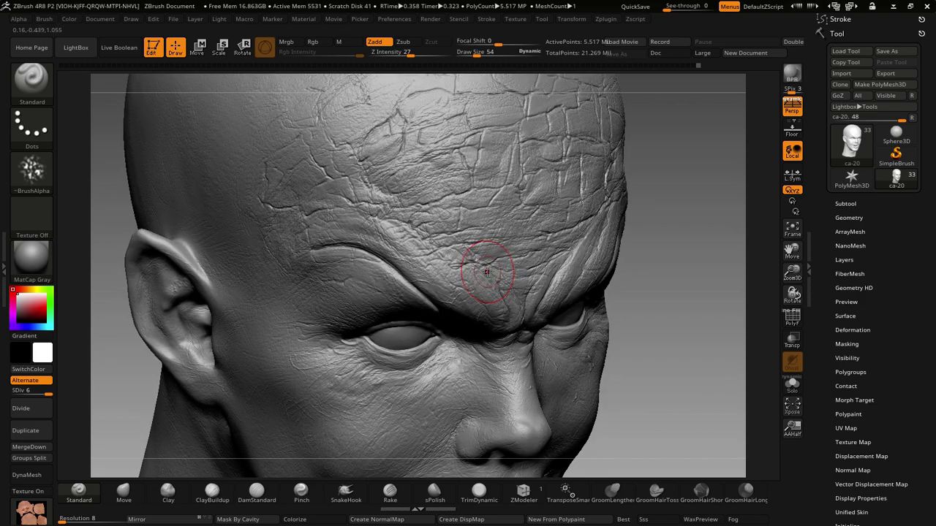
# - Resize the brush from 54 up to 119, then down to draw size 73
pyautogui.press('space')
pyautogui.moveTo(487, 272); pyautogui.dragTo(505, 273)
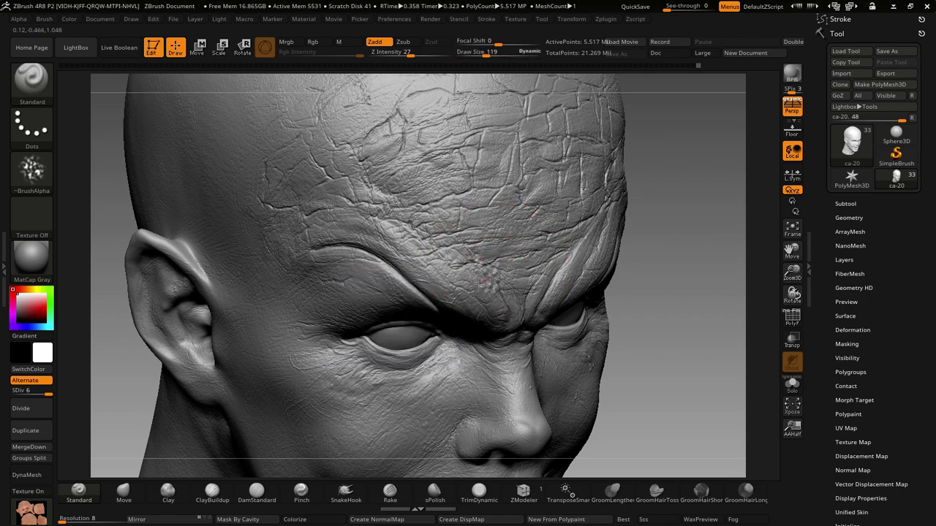
pyautogui.press('shift')
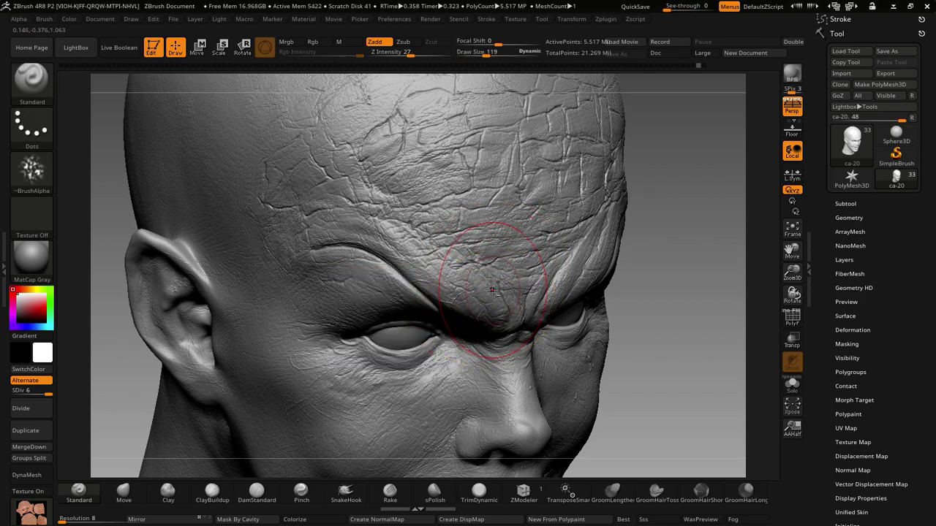
pyautogui.moveTo(492, 290); pyautogui.dragTo(470, 265, button='right')
pyautogui.press('space')
pyautogui.moveTo(509, 288); pyautogui.dragTo(482, 288)
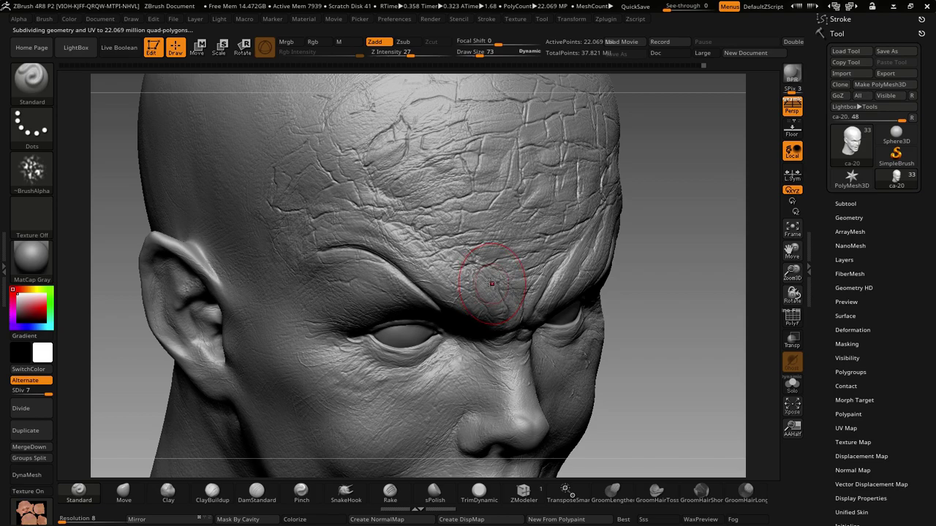
# - Sculpt fine wrinkles above the left eye, then turn the head toward the viewer
pyautogui.press('ctrl')
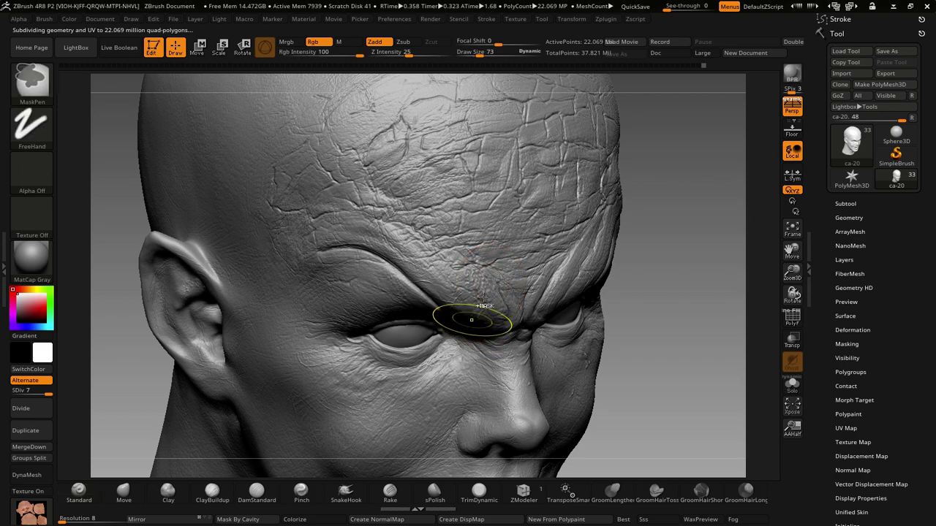
pyautogui.press('space')
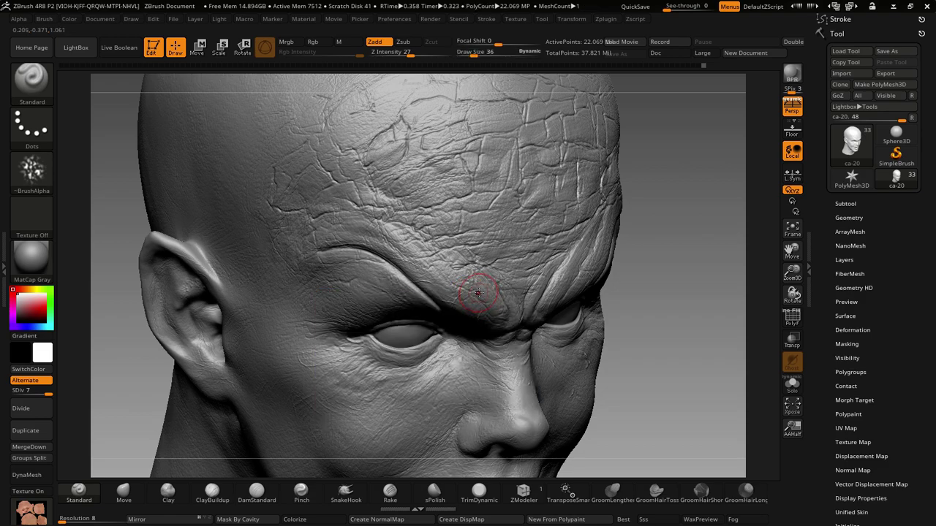
pyautogui.moveTo(478, 310); pyautogui.dragTo(399, 289)
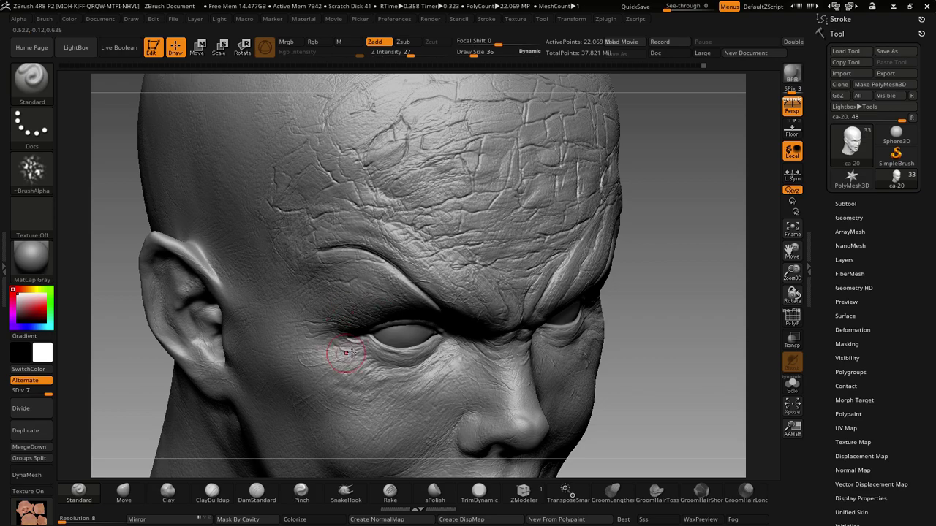
pyautogui.moveTo(346, 356)
pyautogui.mouseDown(button='right')
pyautogui.moveTo(424, 366)
pyautogui.moveTo(417, 349)
pyautogui.mouseUp(button='right')
pyautogui.moveTo(430, 385); pyautogui.dragTo(438, 368, button='right')
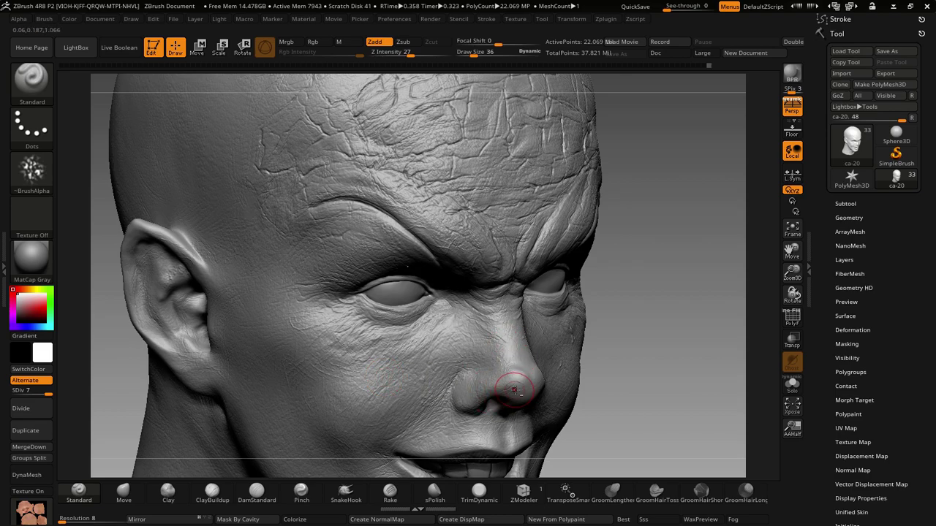
pyautogui.moveTo(490, 387); pyautogui.dragTo(451, 342, button='right')
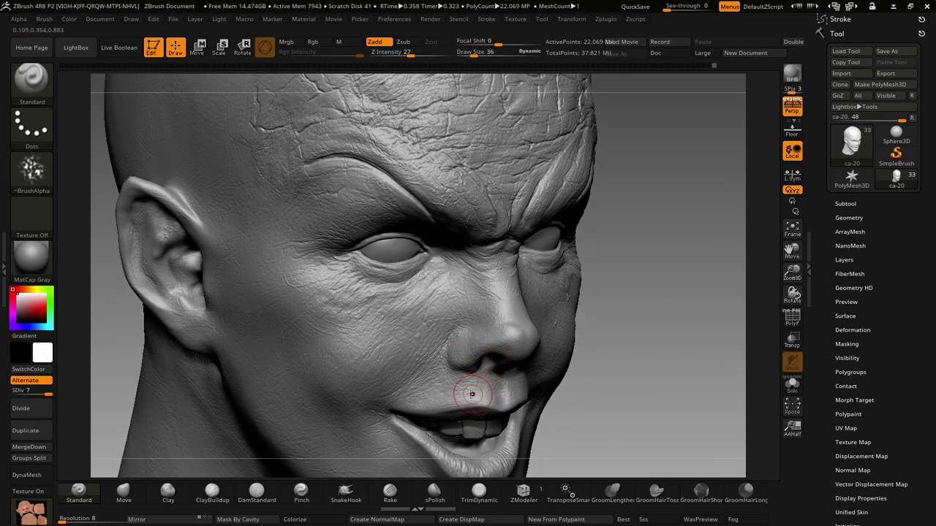
pyautogui.moveTo(461, 420); pyautogui.dragTo(460, 399, button='right')
# - Add fine wrinkle texture on the cheeks and around the mouth from tilted three-quarter views
pyautogui.press('ctrl')
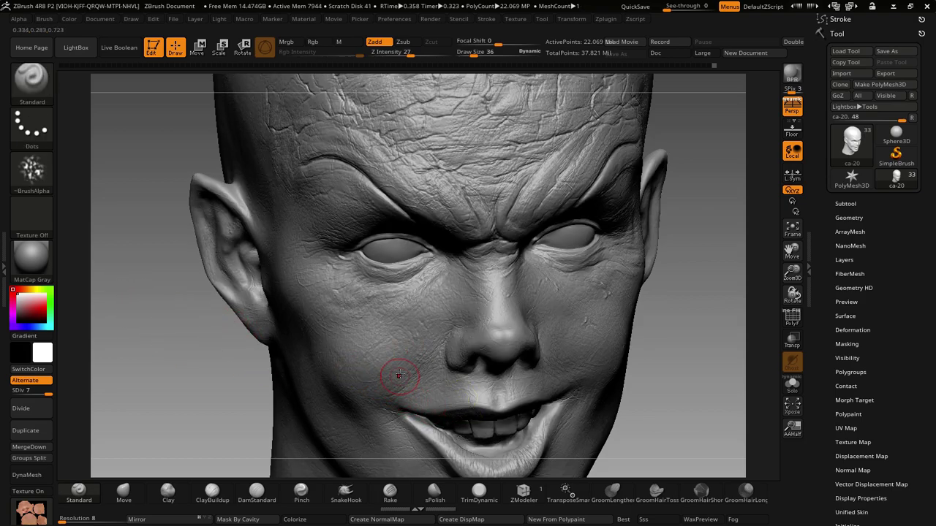
pyautogui.press('ctrl')
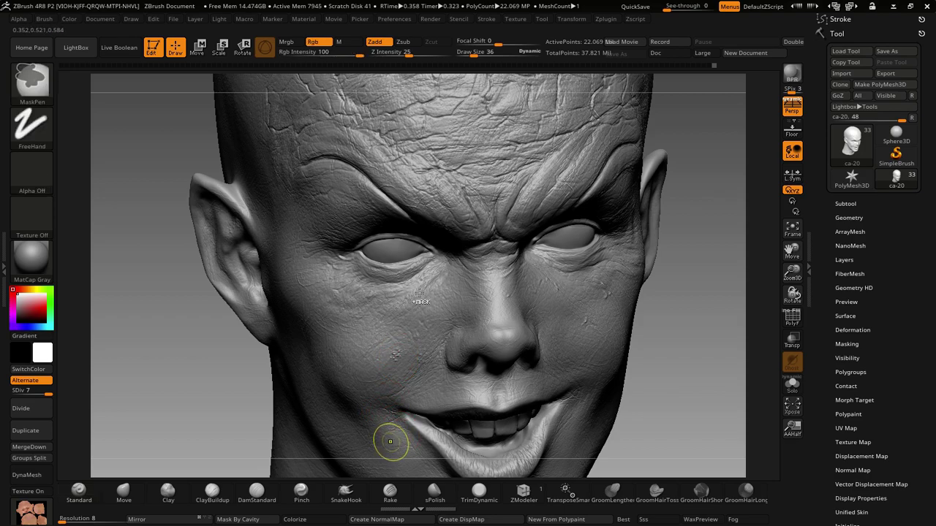
pyautogui.moveTo(504, 311)
pyautogui.mouseDown(button='right')
pyautogui.moveTo(521, 304)
pyautogui.moveTo(471, 290)
pyautogui.moveTo(490, 333)
pyautogui.mouseUp(button='right')
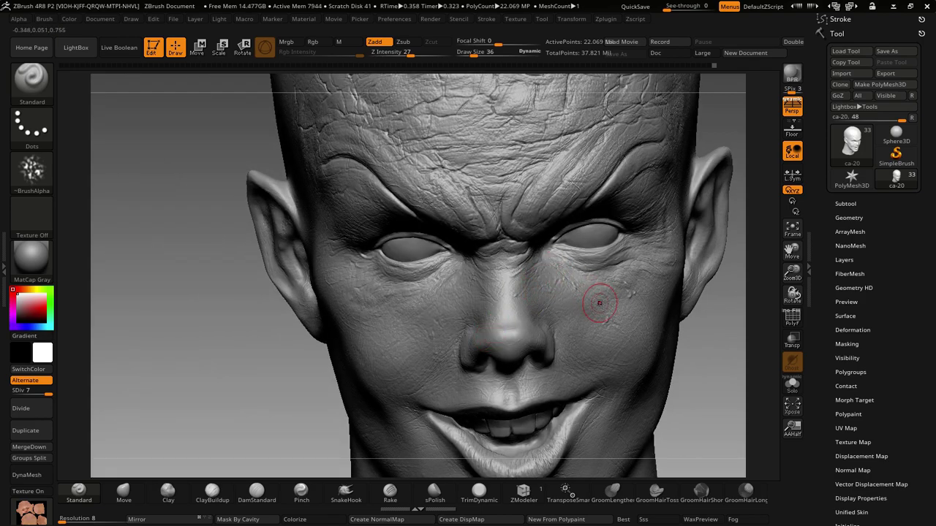
pyautogui.moveTo(600, 302); pyautogui.dragTo(527, 317, button='right')
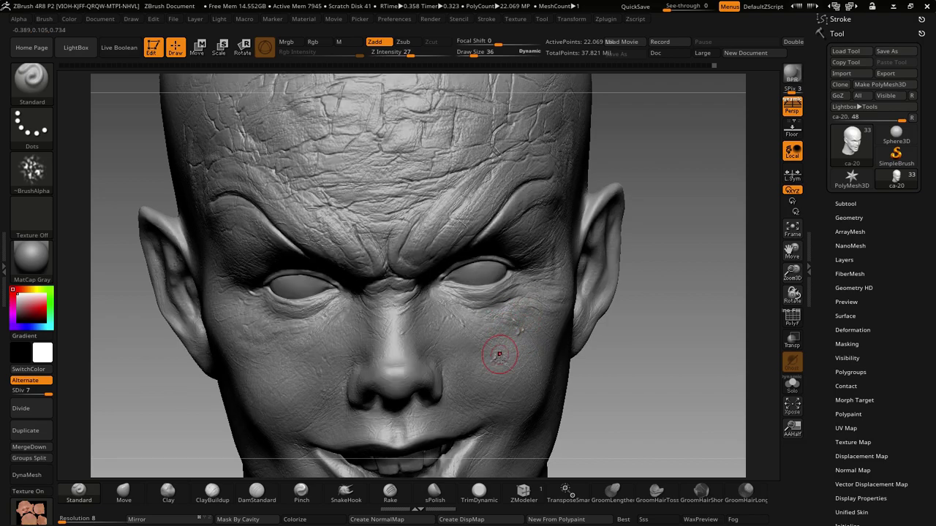
pyautogui.moveTo(499, 356); pyautogui.dragTo(522, 349, button='right')
pyautogui.moveTo(502, 387); pyautogui.dragTo(455, 359, button='right')
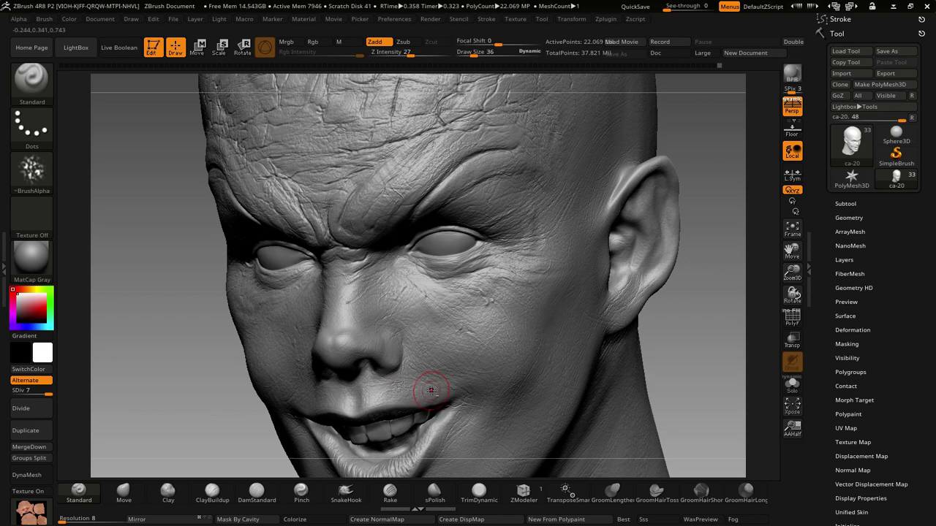
pyautogui.press('ctrl')
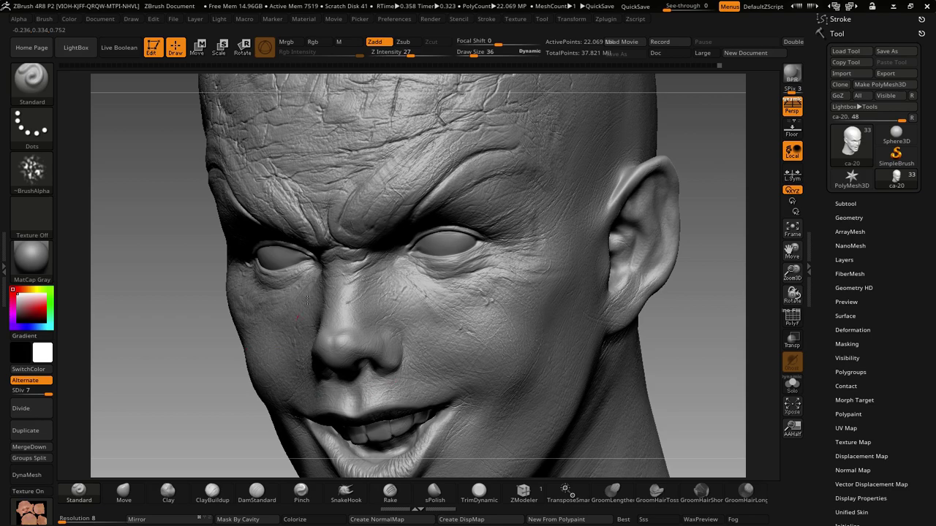
pyautogui.moveTo(465, 305); pyautogui.dragTo(490, 303, button='right')
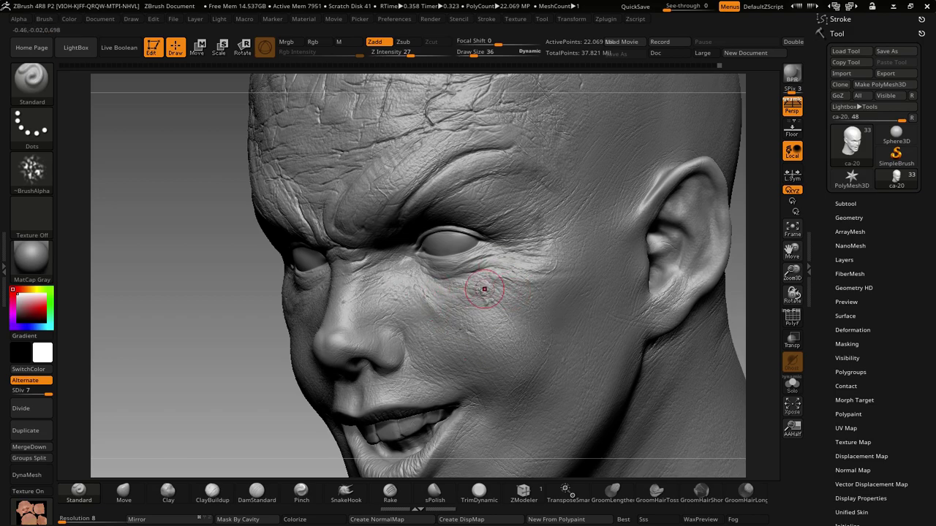
# - Switch to the scattered-dots Alpha 07 and stipple texture up to the outer eye corner
pyautogui.click(35, 168)
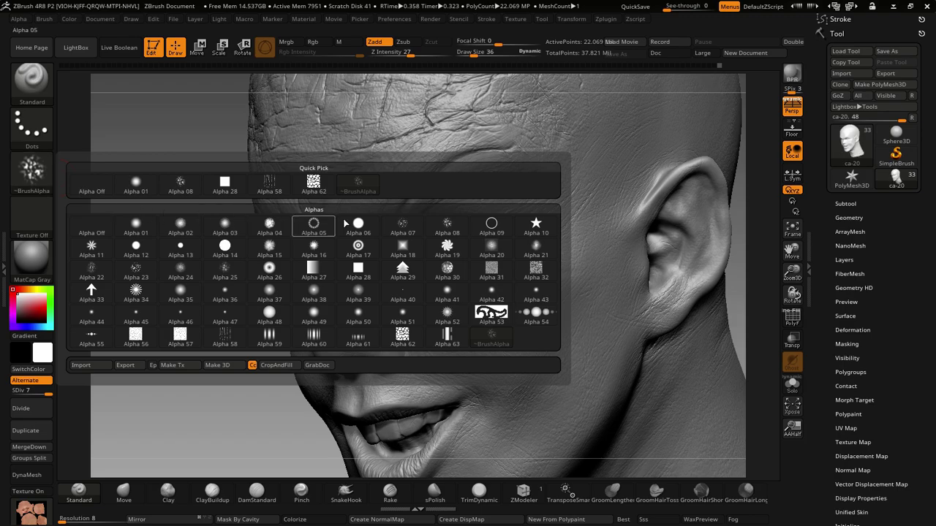
pyautogui.click(405, 218)
pyautogui.press('ctrl')
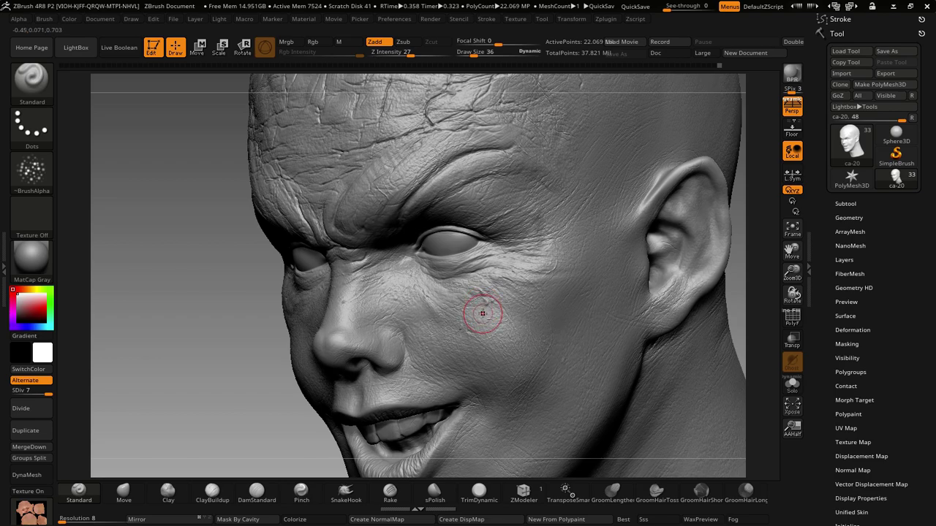
pyautogui.moveTo(432, 309); pyautogui.dragTo(439, 291)
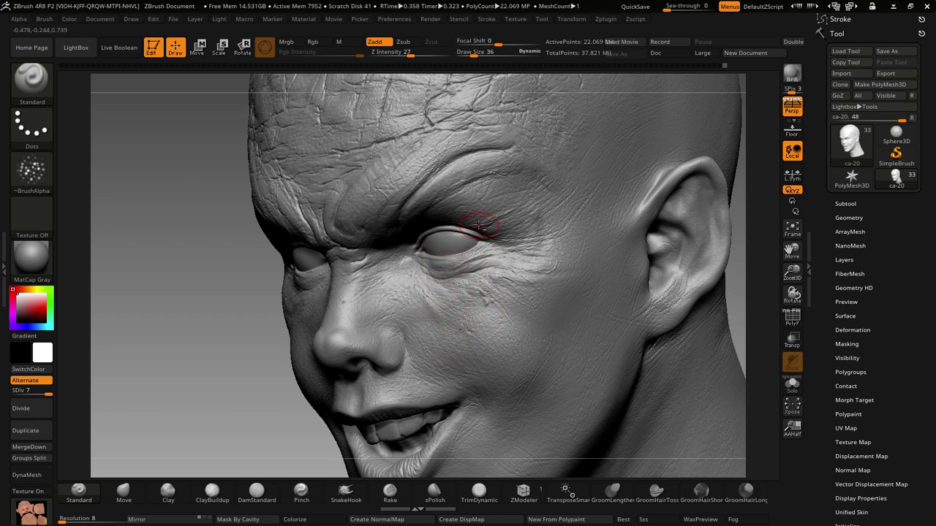
# - Texture the brow toward the temple and smooth the surface beside the nose
pyautogui.hotkey('shift', 'd')
pyautogui.moveTo(468, 261); pyautogui.dragTo(438, 241)
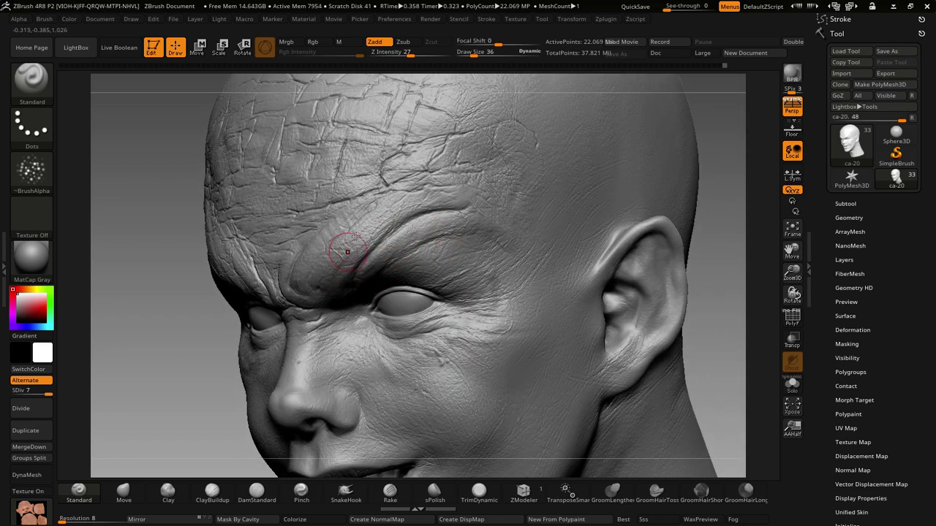
pyautogui.moveTo(332, 278)
pyautogui.mouseDown()
pyautogui.moveTo(492, 229)
pyautogui.moveTo(337, 346)
pyautogui.mouseUp()
pyautogui.moveTo(361, 379); pyautogui.dragTo(327, 401, button='right')
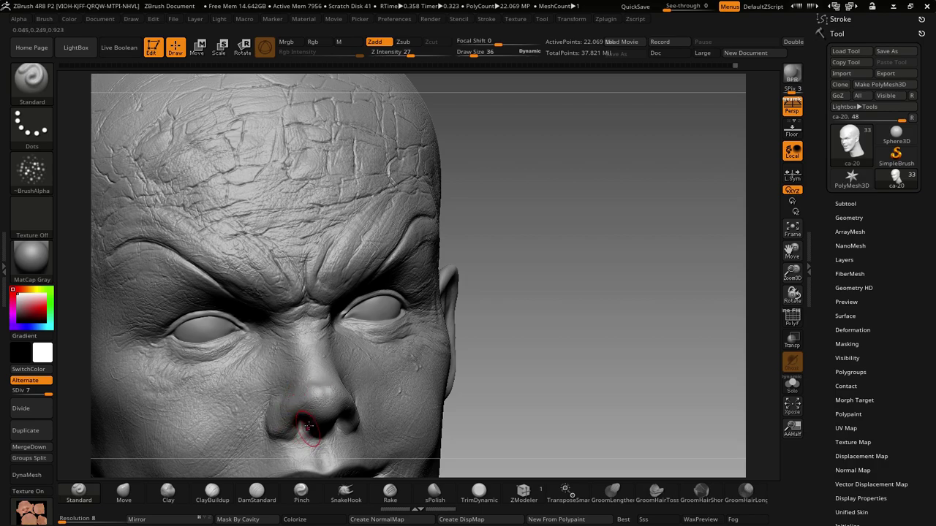
pyautogui.moveTo(303, 409); pyautogui.dragTo(293, 402, button='right')
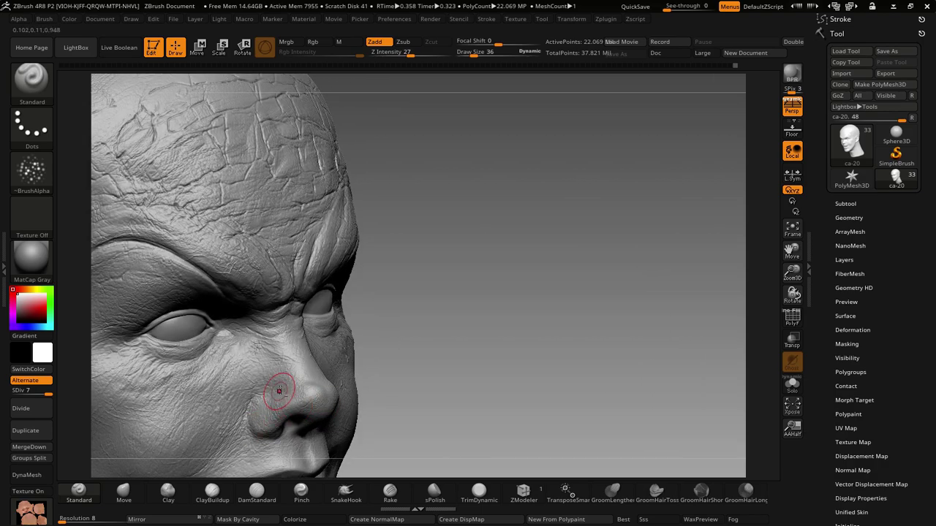
pyautogui.keyDown('shift'); pyautogui.moveTo(278, 402); pyautogui.dragTo(297, 380); pyautogui.keyUp('shift')
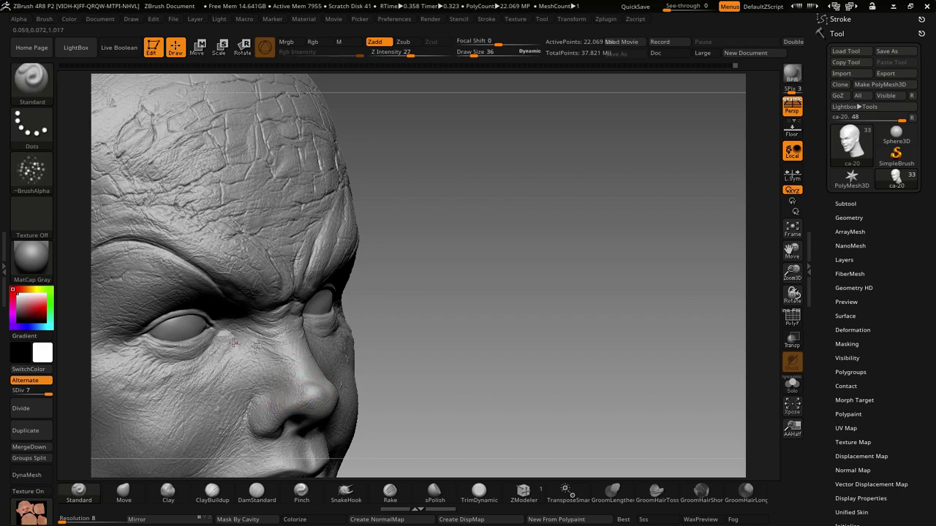
# - Stipple skin texture along the lip toward its corner
pyautogui.moveTo(241, 334); pyautogui.dragTo(388, 320, button='right')
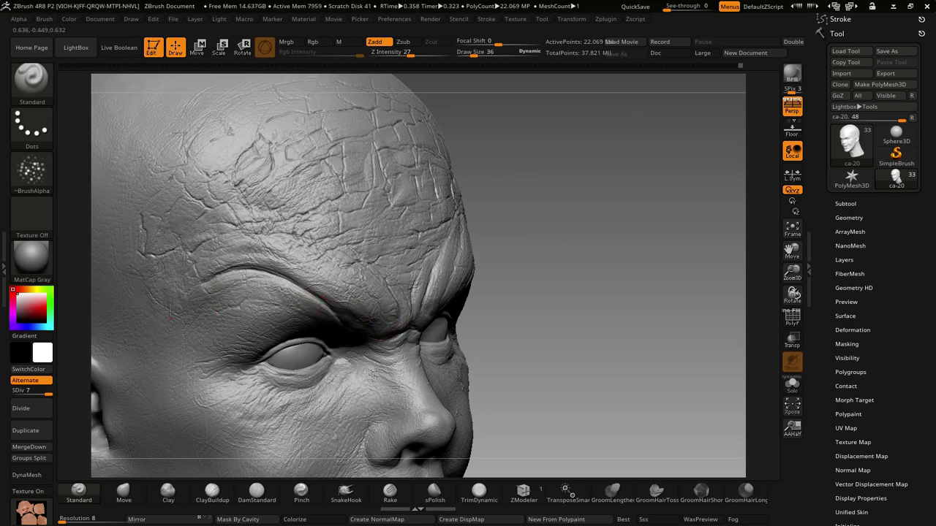
pyautogui.moveTo(376, 375); pyautogui.dragTo(371, 376, button='right')
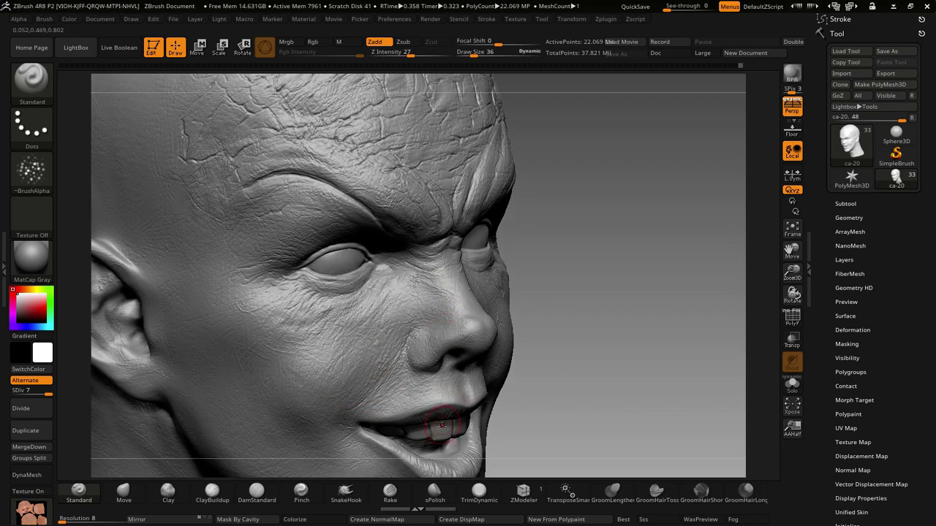
pyautogui.press('ctrl')
pyautogui.keyDown('ctrl'); pyautogui.moveTo(443, 421); pyautogui.dragTo(391, 412); pyautogui.keyUp('ctrl')
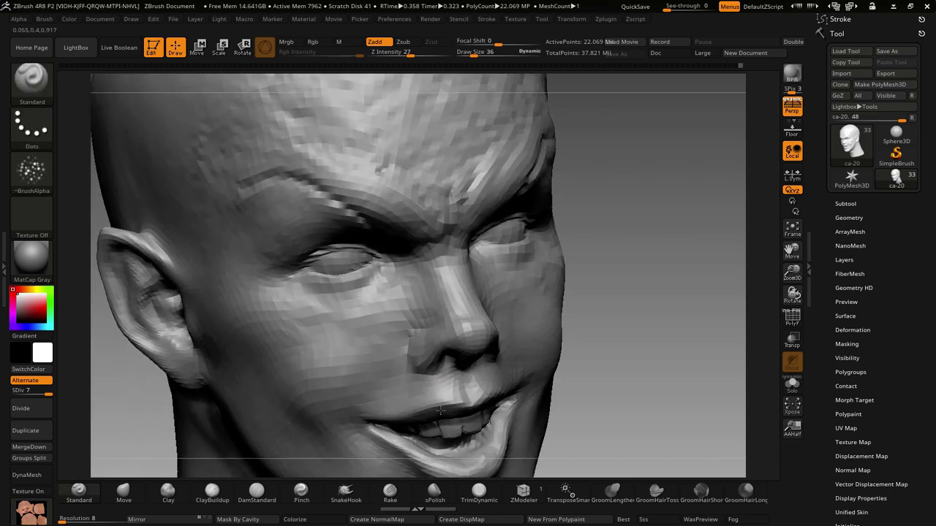
pyautogui.moveTo(394, 453)
pyautogui.mouseDown()
pyautogui.moveTo(456, 392)
pyautogui.moveTo(424, 408)
pyautogui.mouseUp()
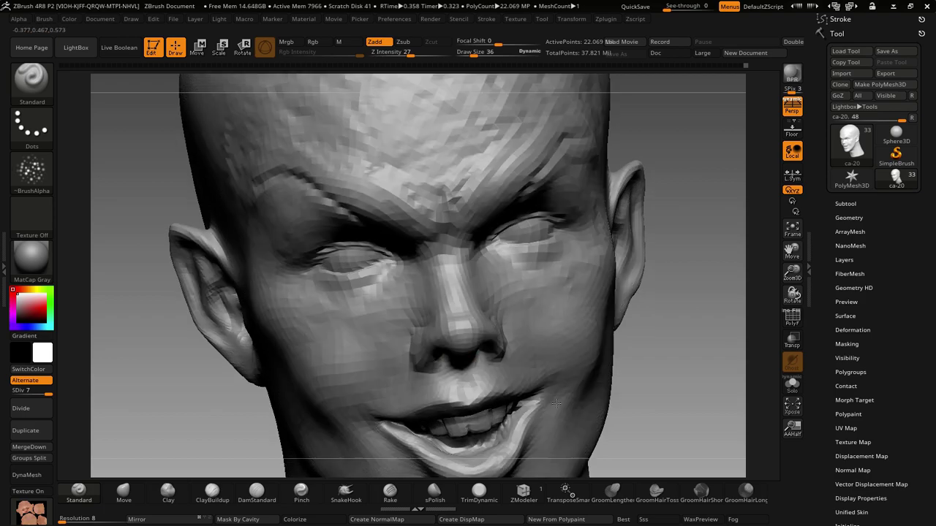
pyautogui.moveTo(510, 359)
pyautogui.mouseDown()
pyautogui.moveTo(520, 348)
pyautogui.moveTo(495, 358)
pyautogui.mouseUp()
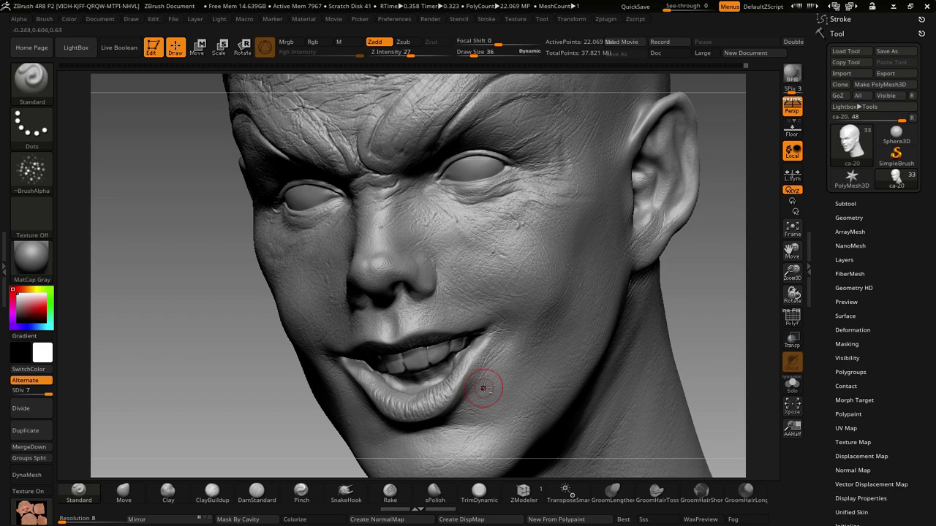
pyautogui.press('ctrl')
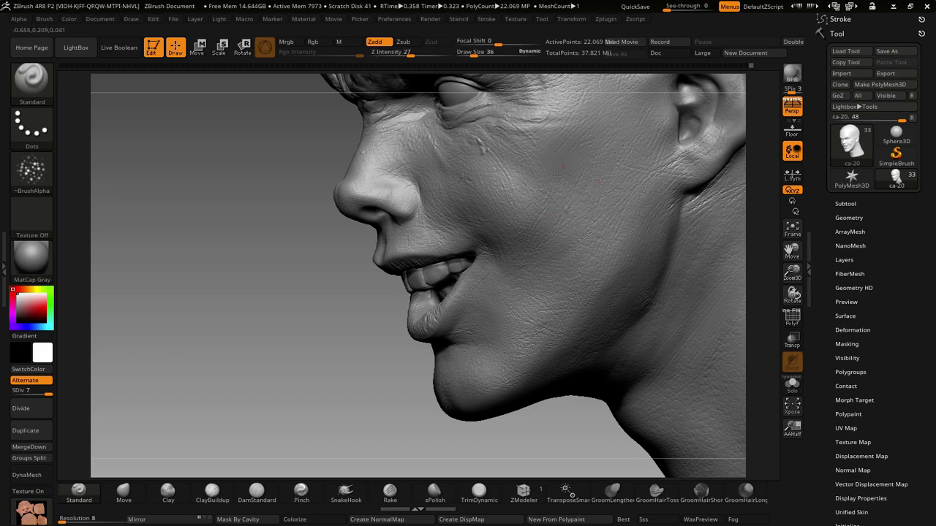
pyautogui.moveTo(484, 351); pyautogui.dragTo(568, 298)
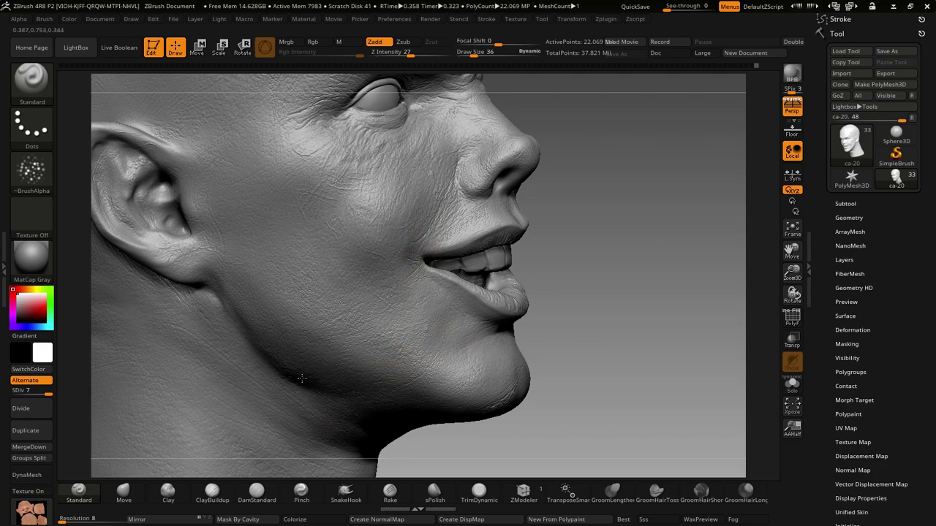
pyautogui.keyDown('ctrl'); pyautogui.moveTo(356, 409); pyautogui.dragTo(404, 369, button='right'); pyautogui.keyUp('ctrl')
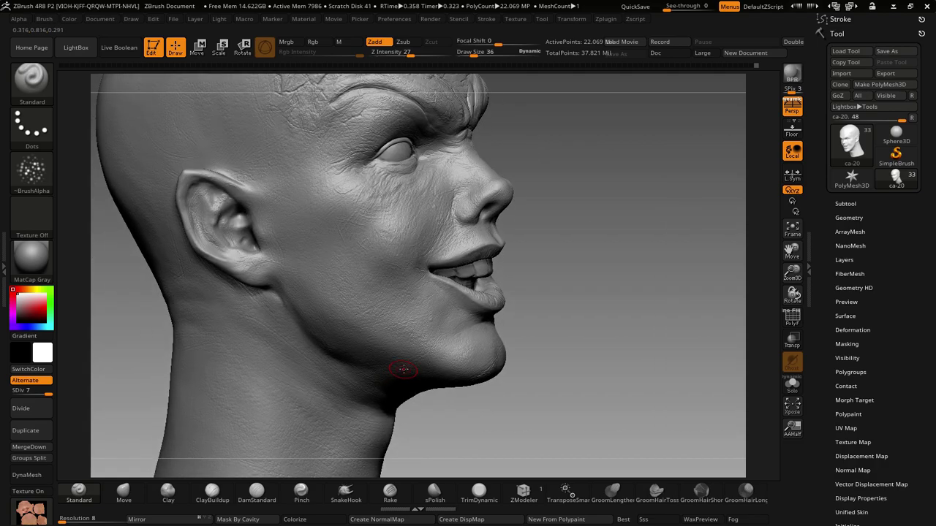
# - Set the brush to Z intensity 8 and draw size 62, passing through size 86
pyautogui.rightClick(404, 370)
pyautogui.moveTo(395, 356); pyautogui.dragTo(424, 356)
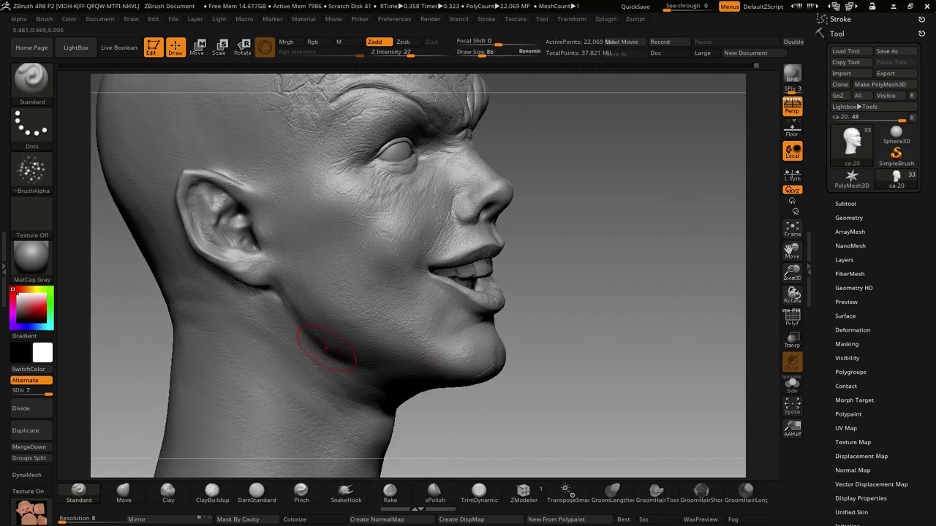
pyautogui.press('ctrl')
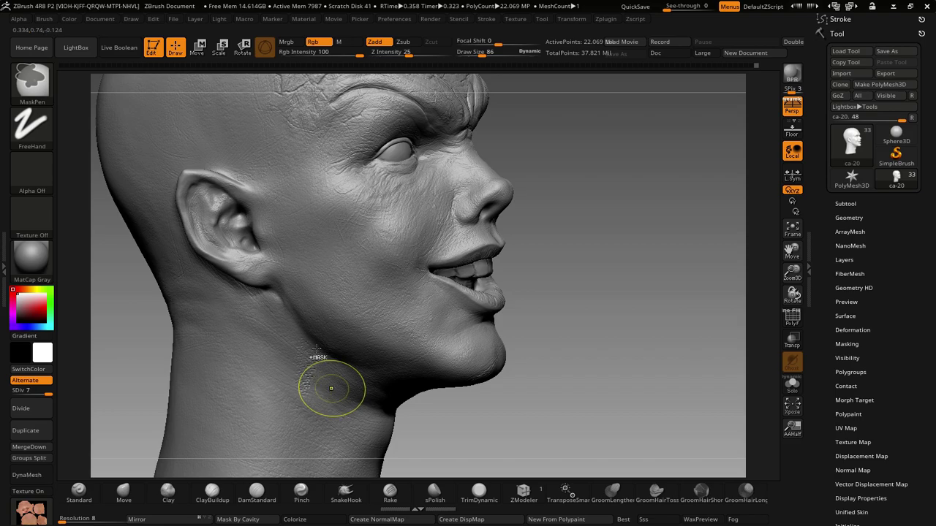
pyautogui.press('u')
pyautogui.write('4')
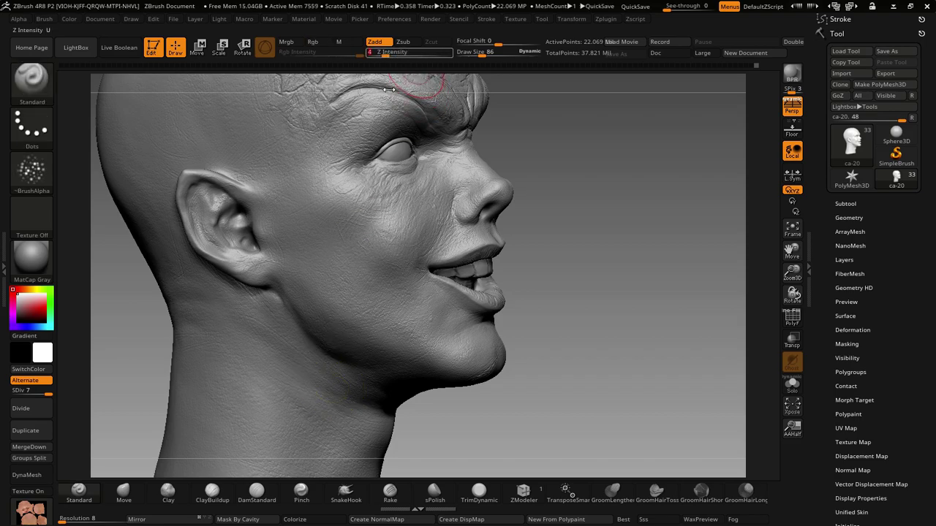
pyautogui.click(389, 89)
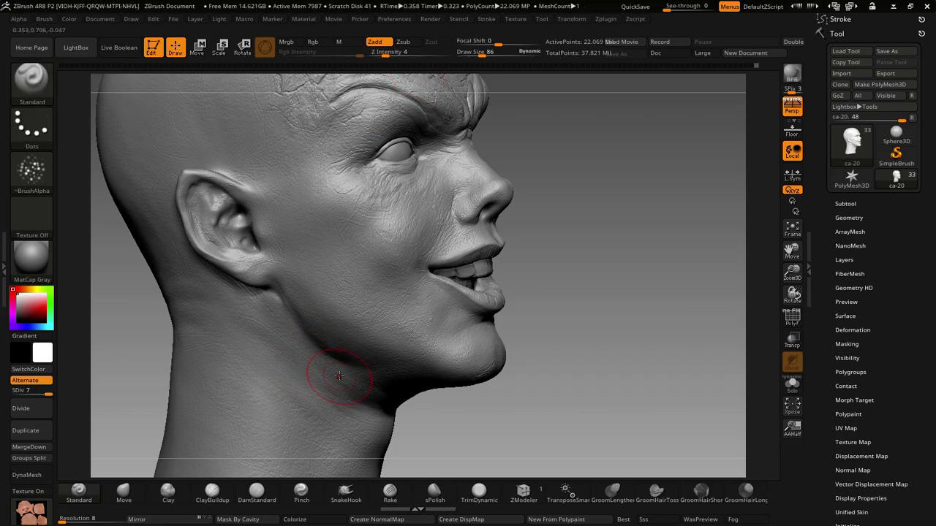
pyautogui.moveTo(385, 54); pyautogui.dragTo(391, 54)
pyautogui.press('space')
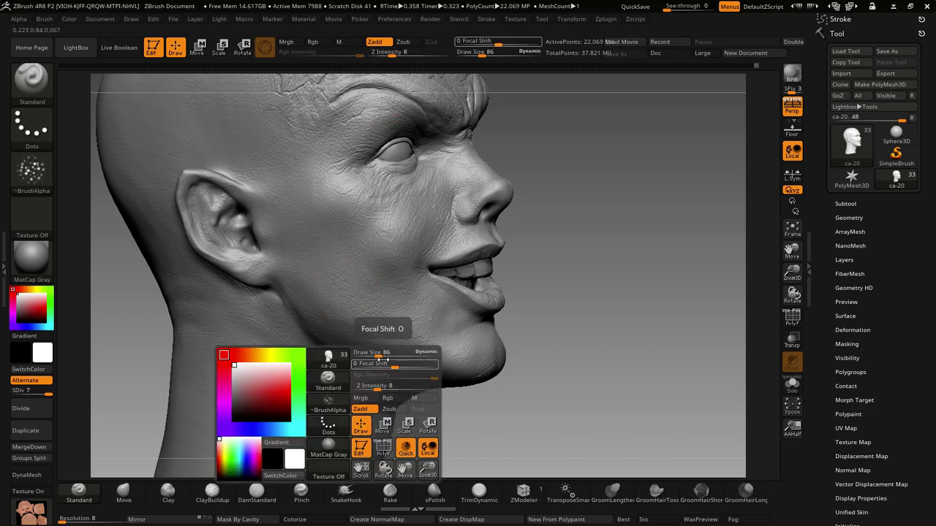
pyautogui.moveTo(382, 356); pyautogui.dragTo(375, 356)
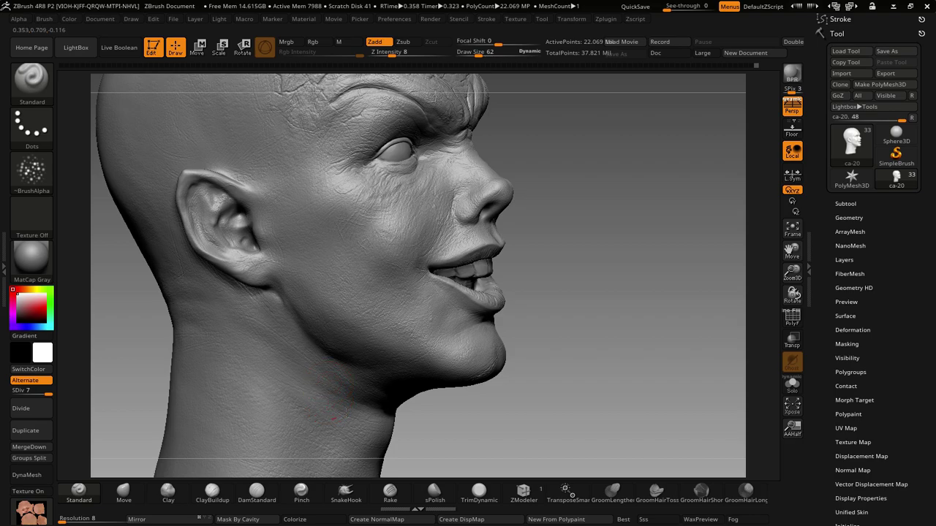
# - Lightly sculpt the neck below the jaw, raise Z intensity to 11, and texture toward the temple
pyautogui.moveTo(345, 413); pyautogui.dragTo(299, 380)
pyautogui.moveTo(391, 54); pyautogui.dragTo(396, 54)
pyautogui.keyDown('ctrl'); pyautogui.moveTo(375, 398); pyautogui.dragTo(262, 332, button='right'); pyautogui.keyUp('ctrl')
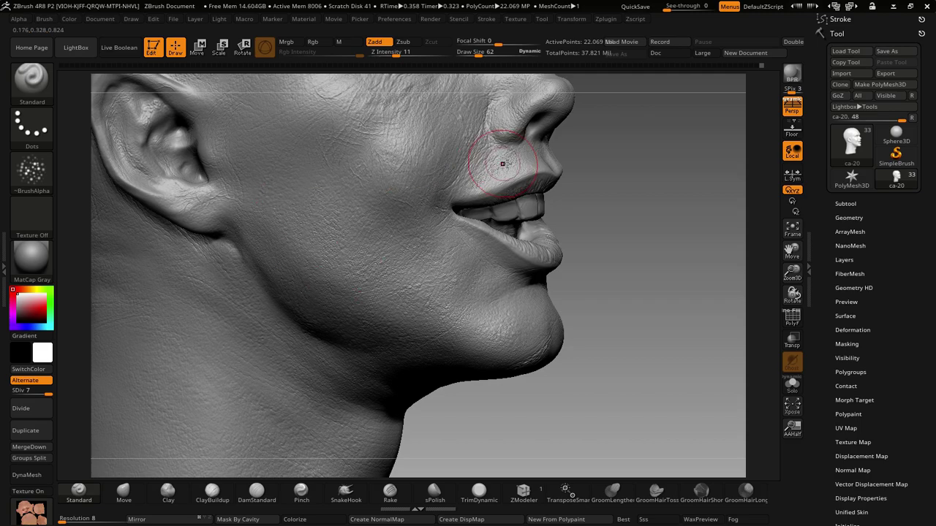
pyautogui.moveTo(387, 400); pyautogui.dragTo(428, 378, button='right')
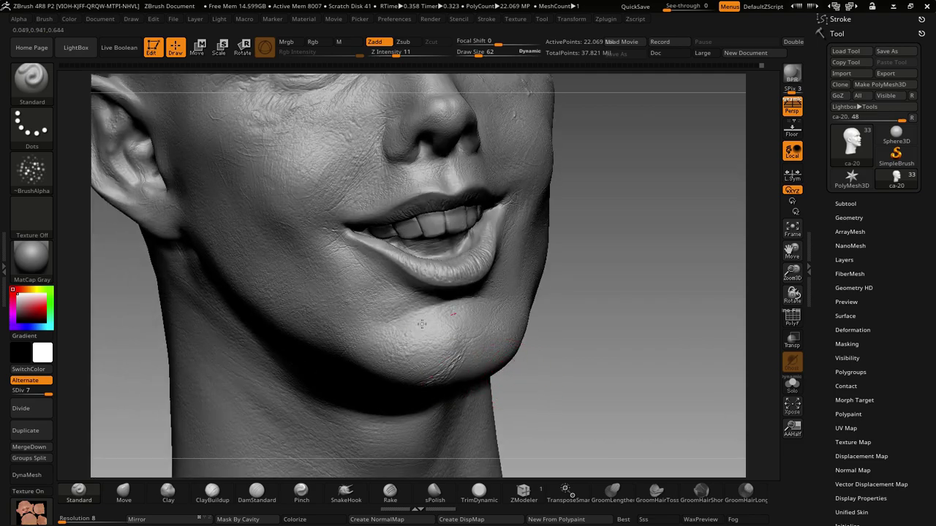
pyautogui.moveTo(524, 330)
pyautogui.mouseDown(button='right')
pyautogui.moveTo(557, 353)
pyautogui.moveTo(463, 355)
pyautogui.mouseUp(button='right')
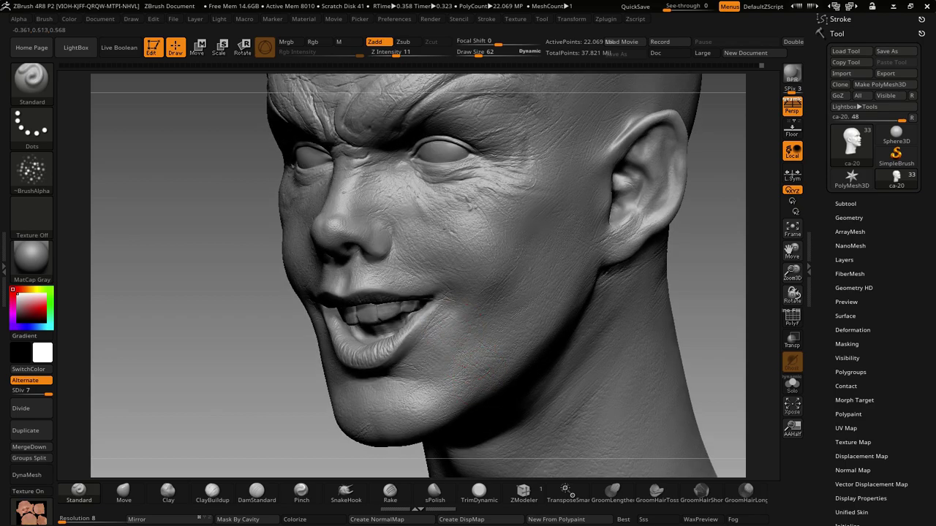
pyautogui.press('ctrl')
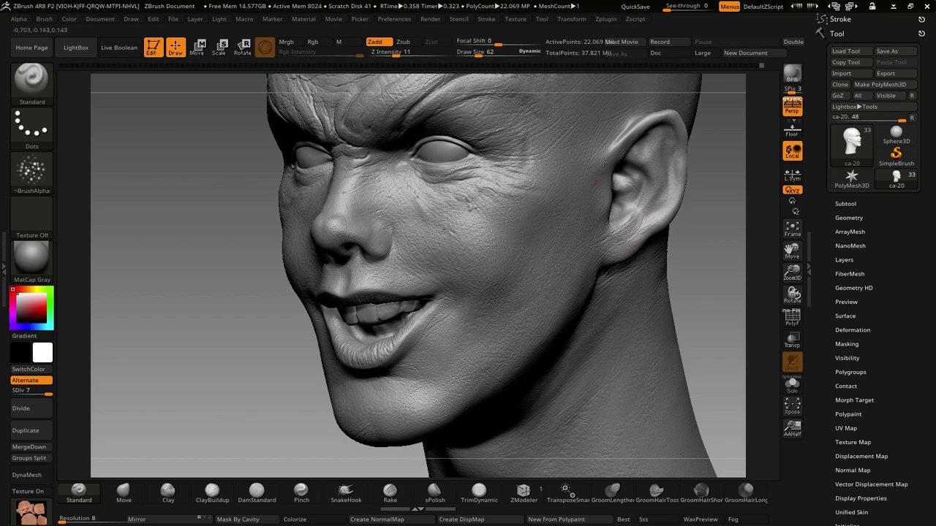
pyautogui.moveTo(572, 177); pyautogui.dragTo(483, 270, button='right')
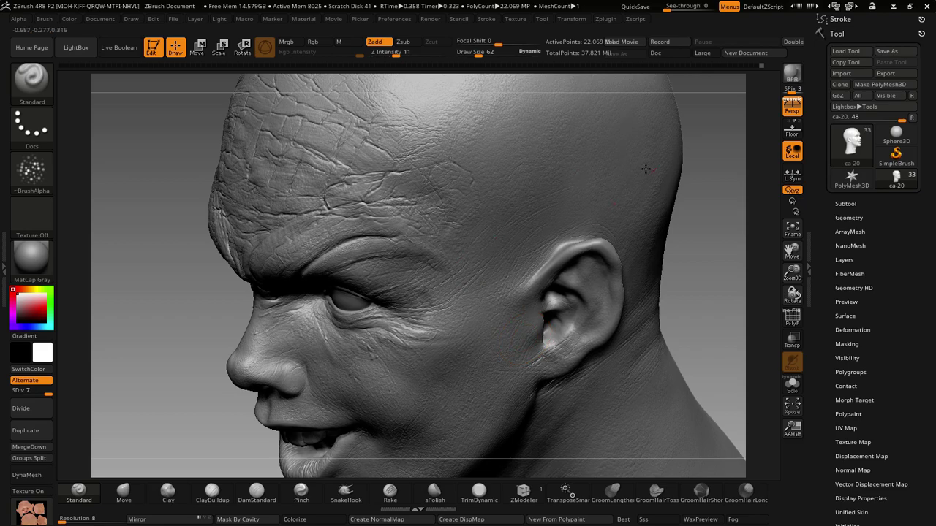
pyautogui.moveTo(514, 164)
pyautogui.keyDown('alt'); pyautogui.mouseDown(button='right')
pyautogui.moveTo(468, 365)
pyautogui.moveTo(451, 323)
pyautogui.mouseUp(button='right'); pyautogui.keyUp('alt')
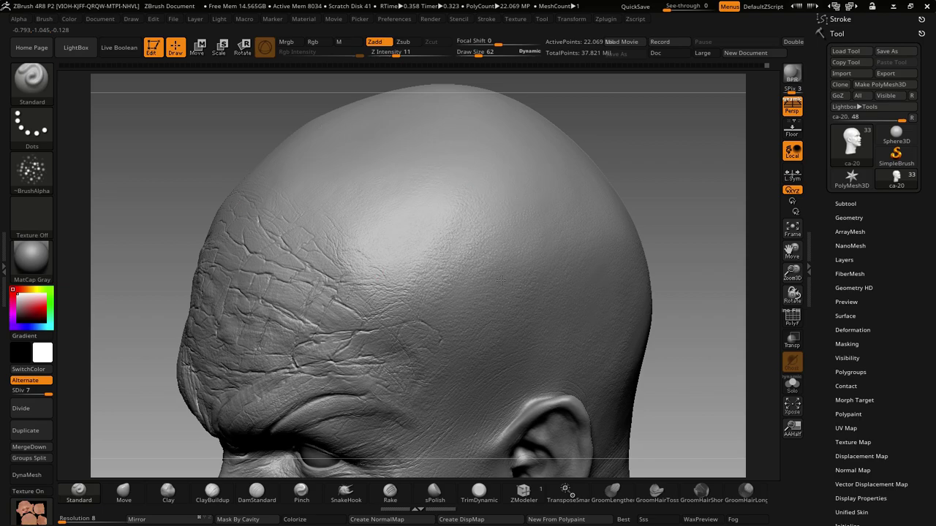
pyautogui.moveTo(615, 300); pyautogui.dragTo(463, 374, button='right')
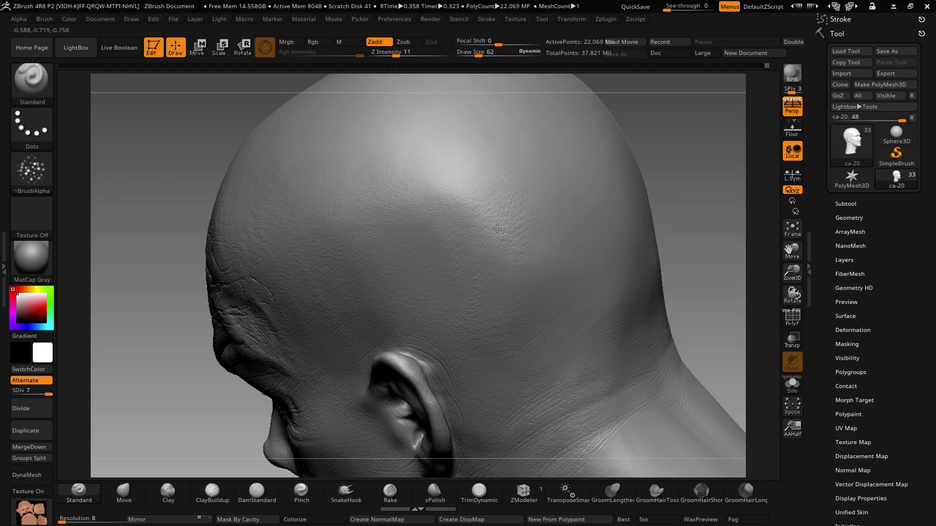
pyautogui.moveTo(444, 156)
pyautogui.mouseDown(button='right')
pyautogui.moveTo(672, 323)
pyautogui.moveTo(517, 292)
pyautogui.moveTo(455, 350)
pyautogui.mouseUp(button='right')
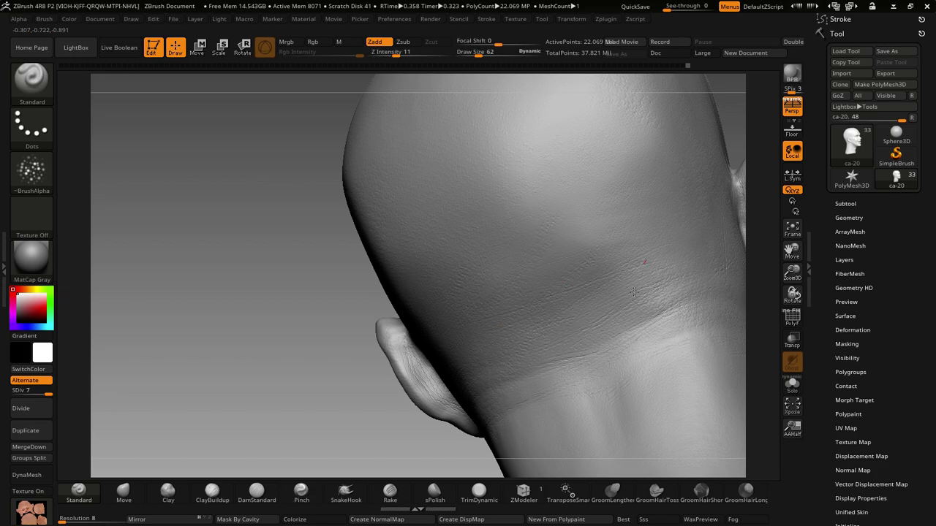
pyautogui.moveTo(634, 291)
pyautogui.mouseDown(button='right')
pyautogui.moveTo(581, 338)
pyautogui.moveTo(512, 329)
pyautogui.mouseUp(button='right')
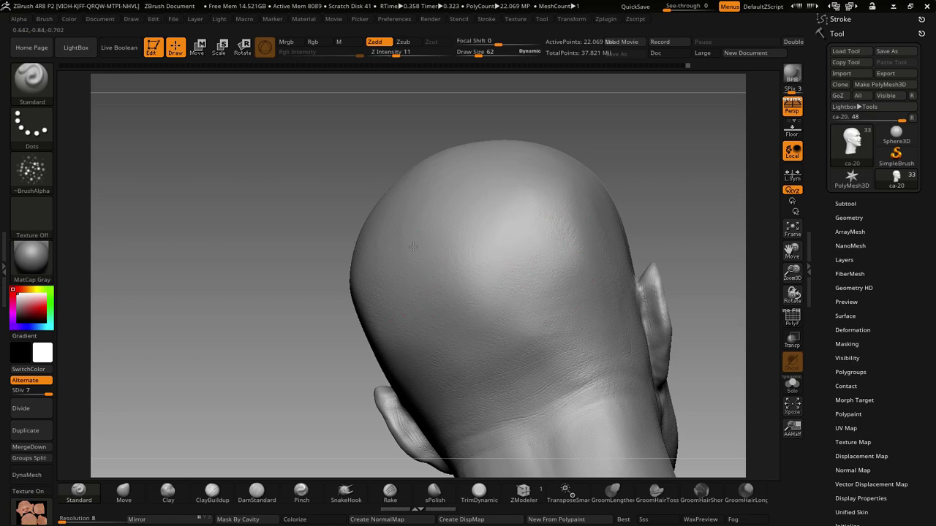
pyautogui.moveTo(548, 234); pyautogui.dragTo(499, 289, button='right')
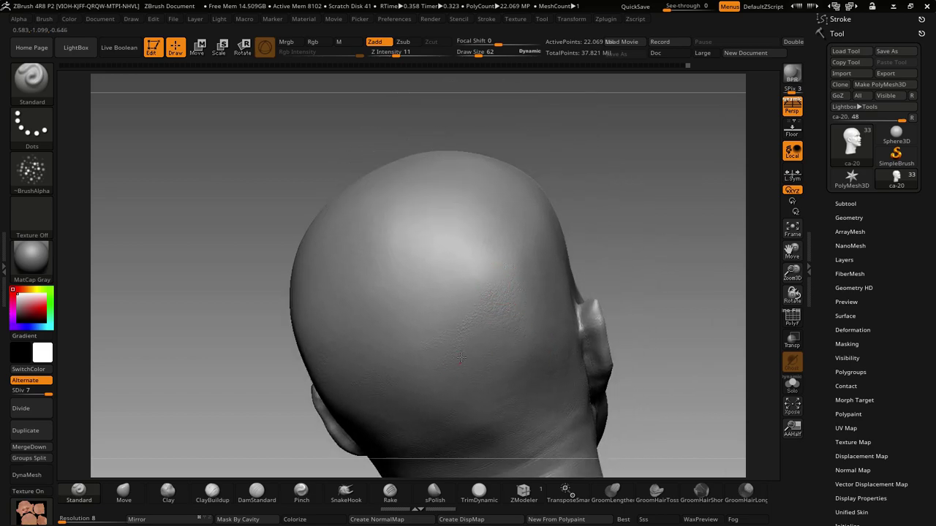
pyautogui.keyDown('ctrl'); pyautogui.moveTo(461, 357); pyautogui.dragTo(533, 341, button='right'); pyautogui.keyUp('ctrl')
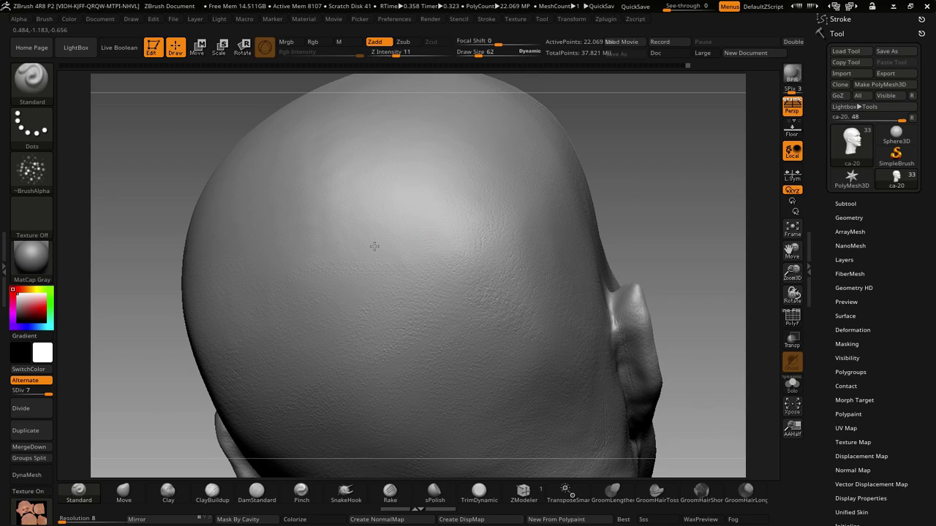
pyautogui.moveTo(358, 253)
pyautogui.mouseDown(button='right')
pyautogui.moveTo(439, 248)
pyautogui.moveTo(518, 267)
pyautogui.mouseUp(button='right')
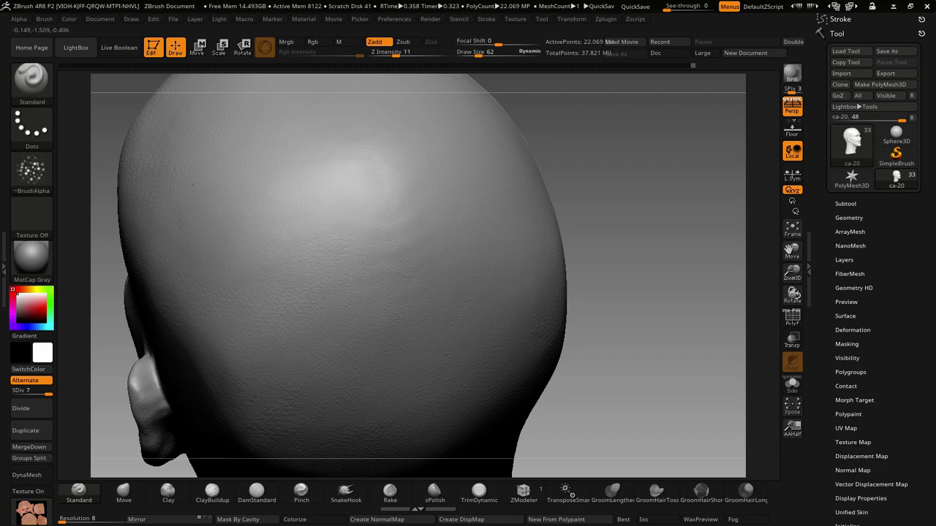
pyautogui.moveTo(348, 192); pyautogui.dragTo(371, 273, button='right')
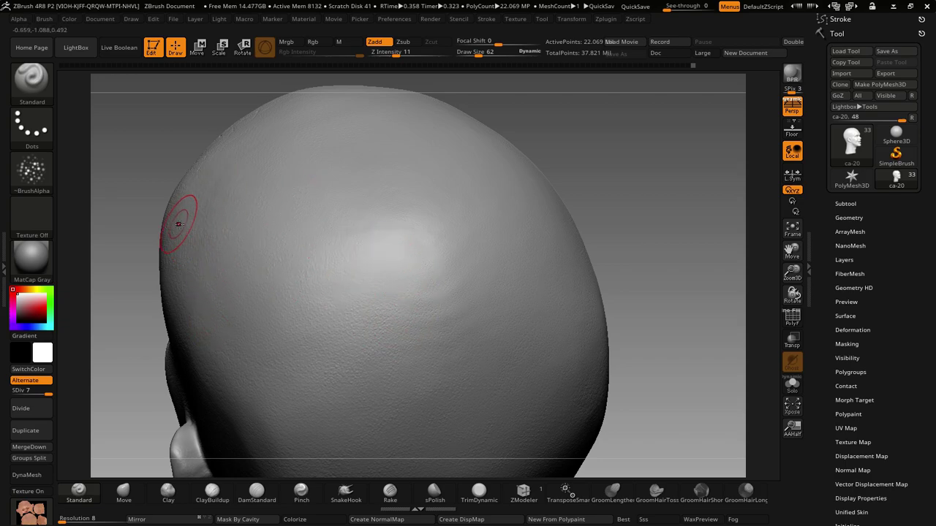
pyautogui.moveTo(485, 282); pyautogui.dragTo(501, 318, button='right')
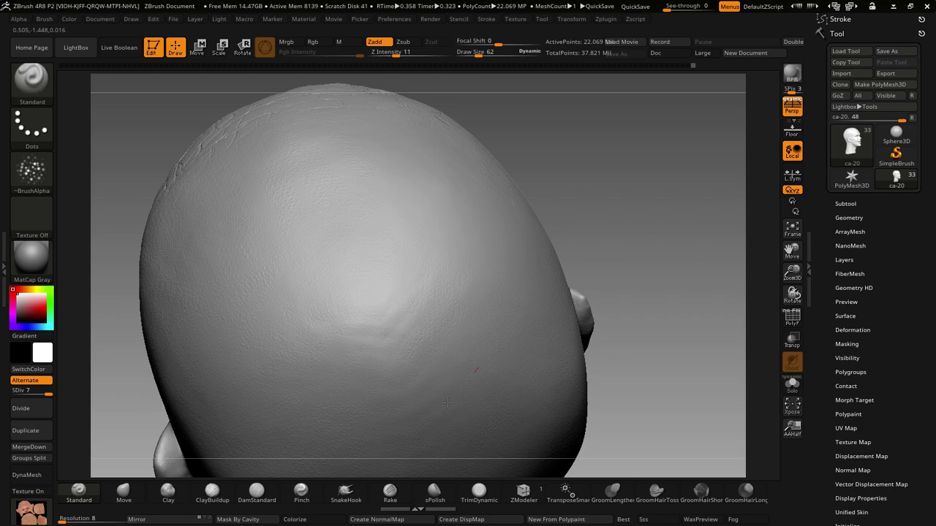
pyautogui.moveTo(430, 429)
pyautogui.mouseDown(button='right')
pyautogui.moveTo(560, 330)
pyautogui.moveTo(510, 334)
pyautogui.mouseUp(button='right')
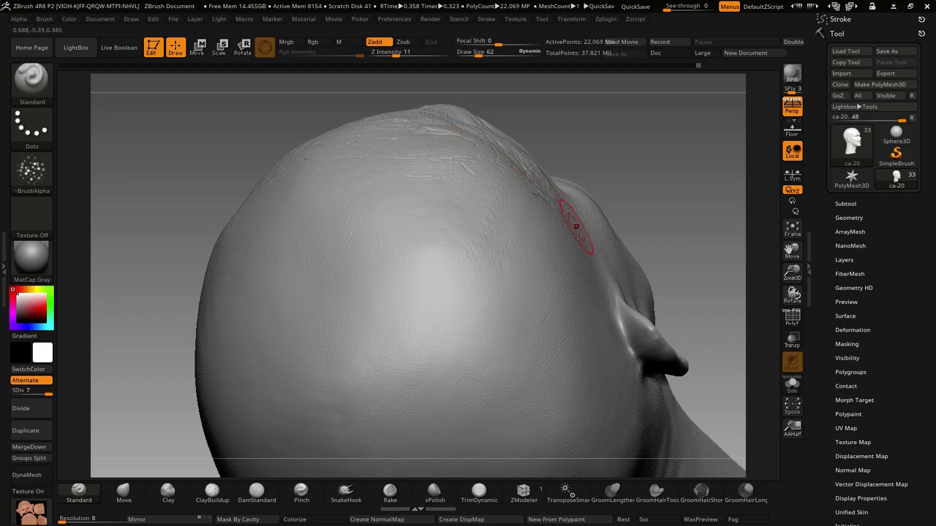
pyautogui.moveTo(564, 219)
pyautogui.mouseDown(button='right')
pyautogui.moveTo(595, 265)
pyautogui.moveTo(443, 314)
pyautogui.mouseUp(button='right')
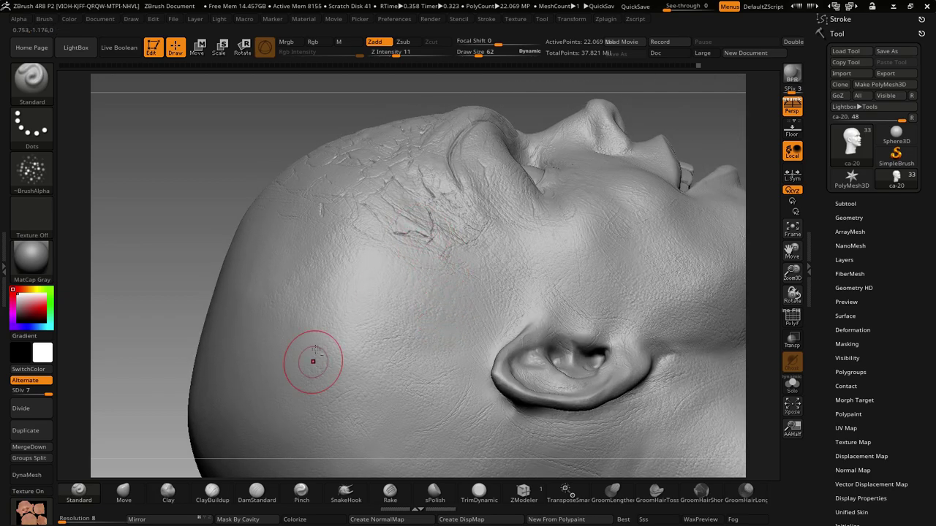
pyautogui.moveTo(405, 384)
pyautogui.keyDown('alt'); pyautogui.mouseDown(button='right')
pyautogui.moveTo(455, 319)
pyautogui.moveTo(416, 305)
pyautogui.mouseUp(button='right'); pyautogui.keyUp('alt')
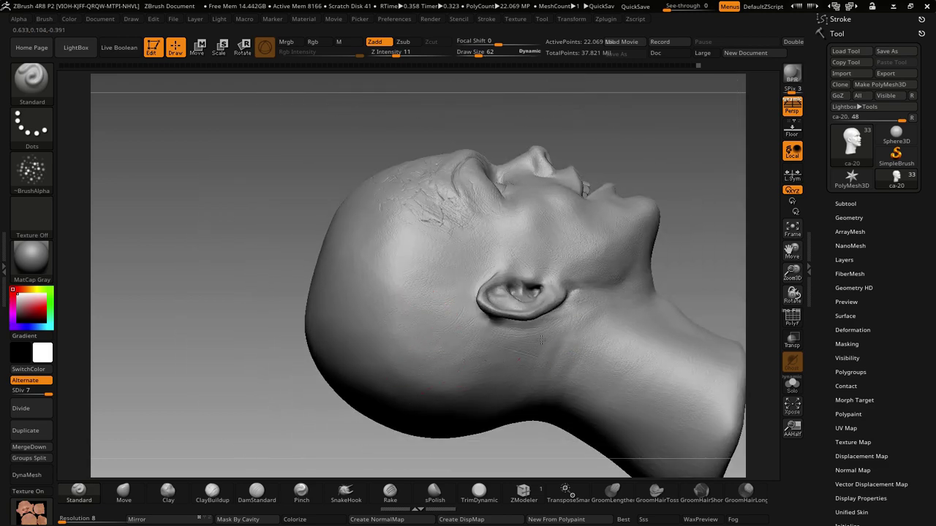
pyautogui.moveTo(616, 358)
pyautogui.mouseDown(button='right')
pyautogui.moveTo(653, 348)
pyautogui.moveTo(580, 358)
pyautogui.moveTo(673, 298)
pyautogui.moveTo(587, 309)
pyautogui.moveTo(400, 237)
pyautogui.moveTo(524, 439)
pyautogui.moveTo(522, 341)
pyautogui.moveTo(537, 285)
pyautogui.moveTo(547, 359)
pyautogui.moveTo(438, 293)
pyautogui.mouseUp(button='right')
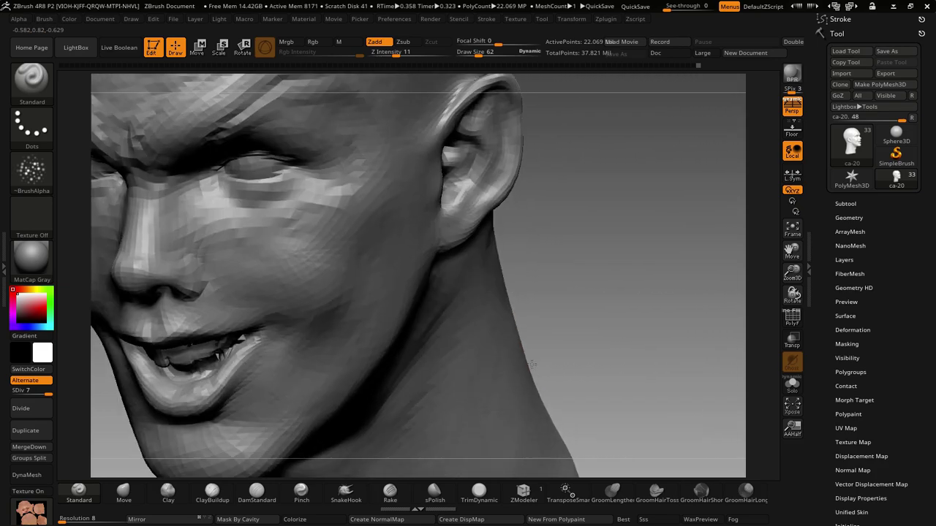
pyautogui.moveTo(324, 246); pyautogui.dragTo(438, 265, button='right')
pyautogui.moveTo(355, 309)
pyautogui.mouseDown(button='right')
pyautogui.moveTo(402, 293)
pyautogui.moveTo(351, 291)
pyautogui.moveTo(460, 324)
pyautogui.moveTo(468, 359)
pyautogui.mouseUp(button='right')
# - Select the DamStandard crease brush and set its draw size to 9
pyautogui.click(256, 491)
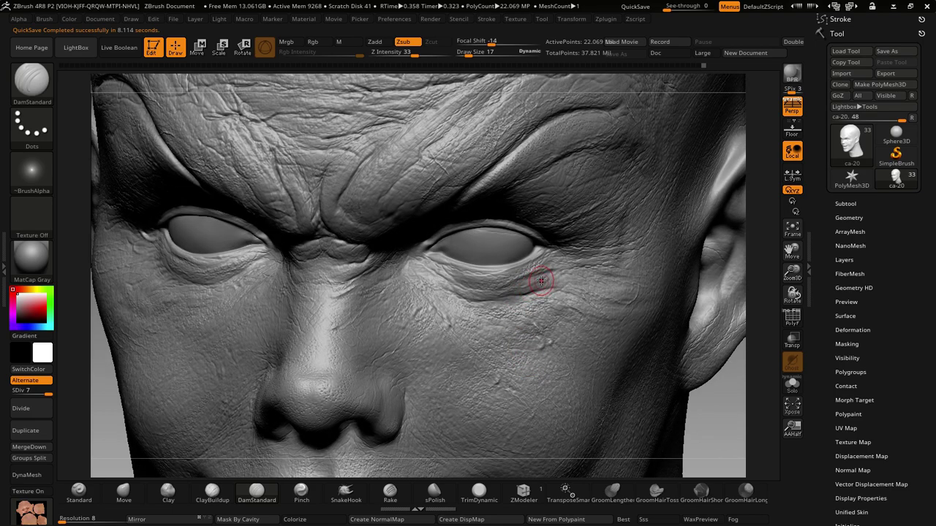
pyautogui.press('space')
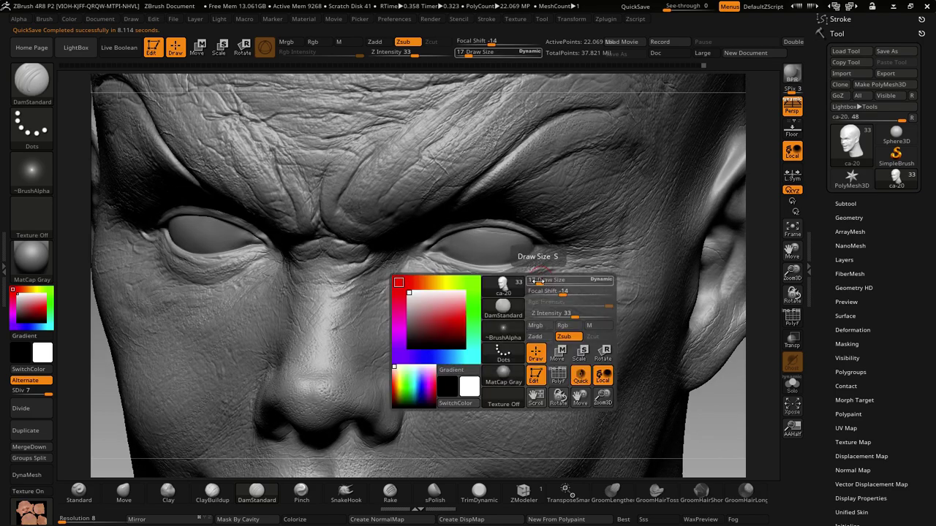
pyautogui.moveTo(537, 281); pyautogui.dragTo(532, 281)
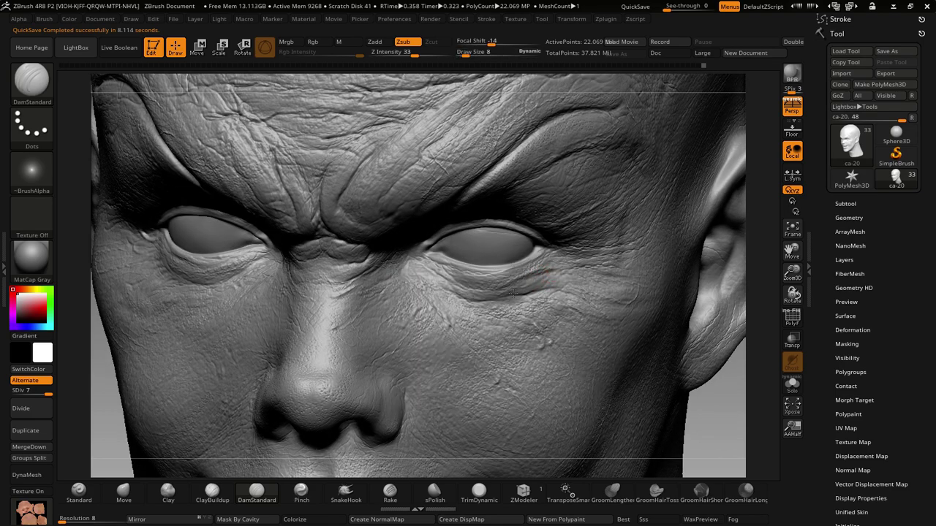
pyautogui.press('space')
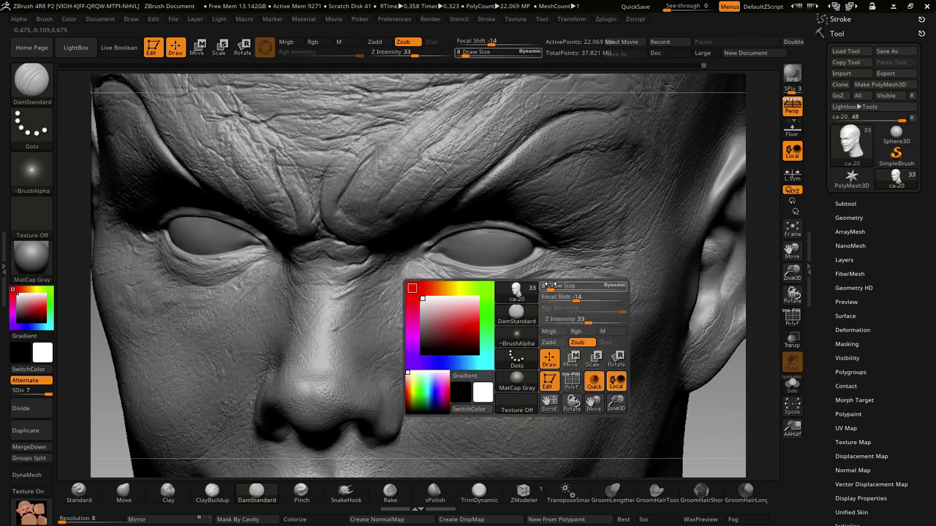
pyautogui.moveTo(549, 286); pyautogui.dragTo(554, 286)
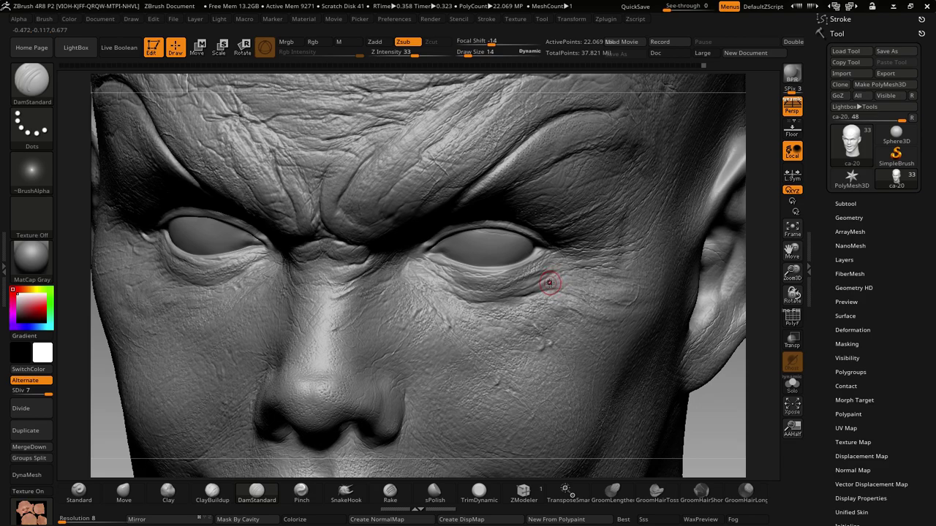
pyautogui.press('space')
pyautogui.moveTo(550, 282); pyautogui.dragTo(545, 282)
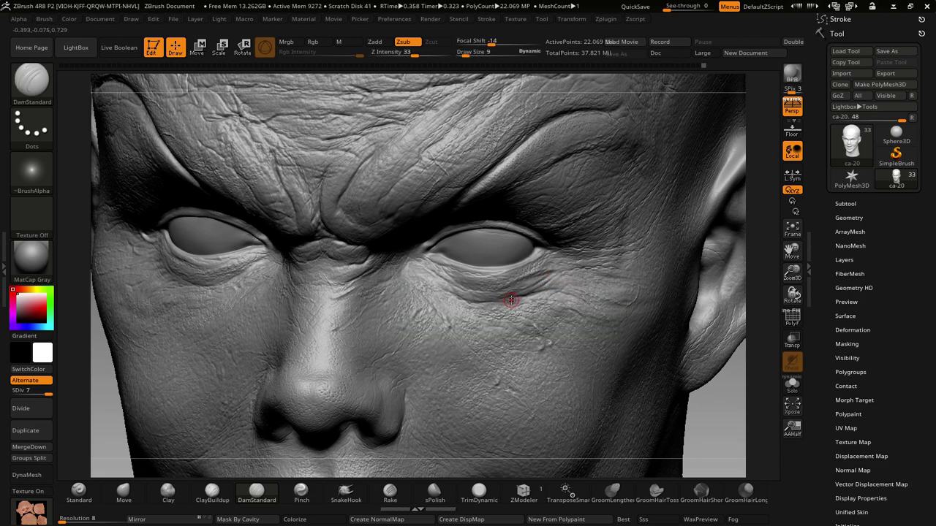
# - Carve a small crease under the eye, then enlarge the brush to 14
pyautogui.moveTo(501, 272); pyautogui.dragTo(481, 276)
pyautogui.rightClick(538, 287)
pyautogui.moveTo(540, 287); pyautogui.dragTo(549, 285)
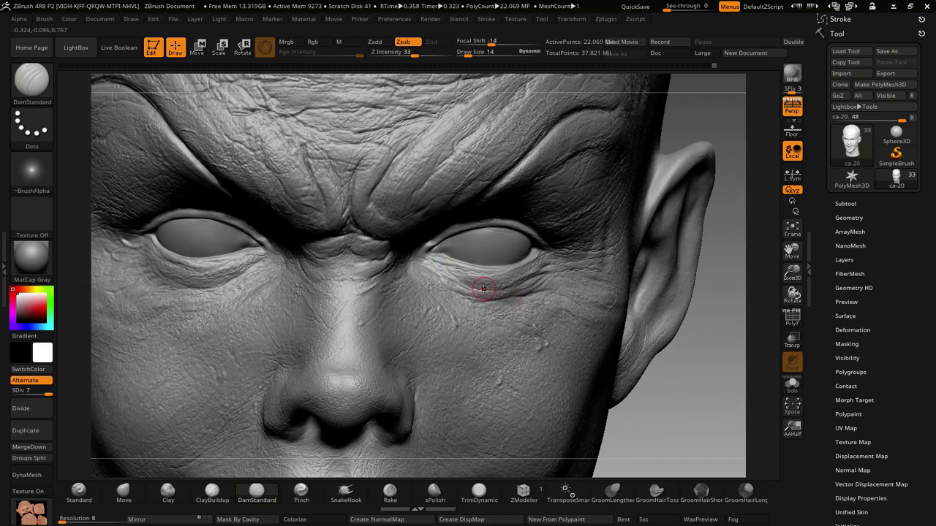
pyautogui.press('ctrl')
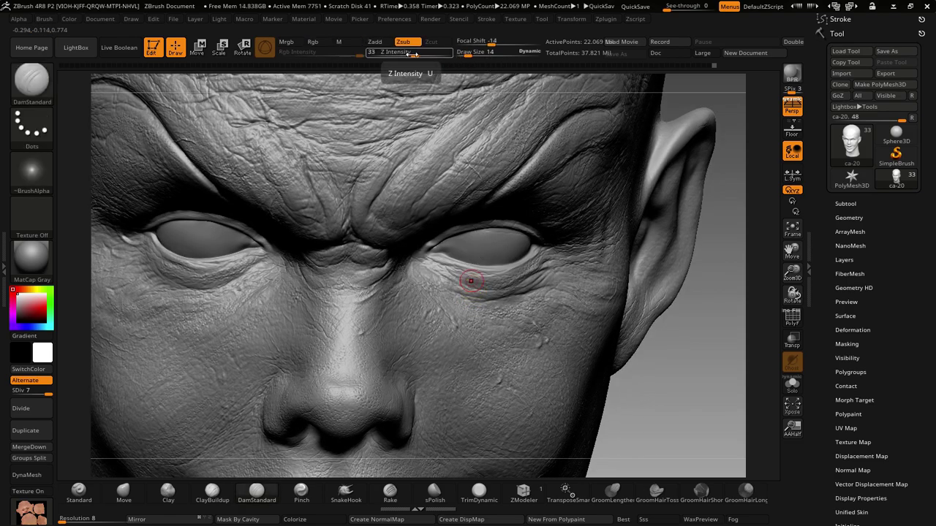
# - Raise Z intensity to 37 and reduce draw size to 12
pyautogui.moveTo(410, 57); pyautogui.dragTo(415, 59)
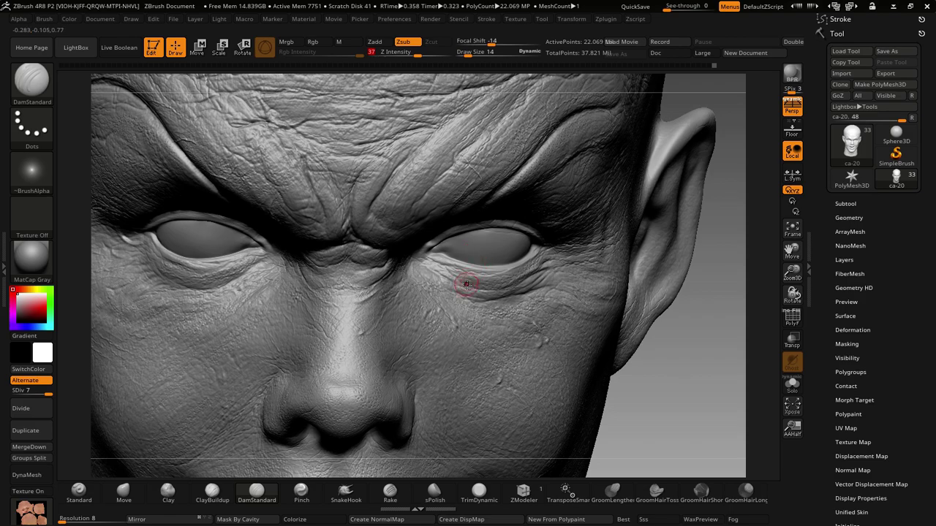
pyautogui.press('space')
pyautogui.moveTo(472, 286); pyautogui.dragTo(466, 286)
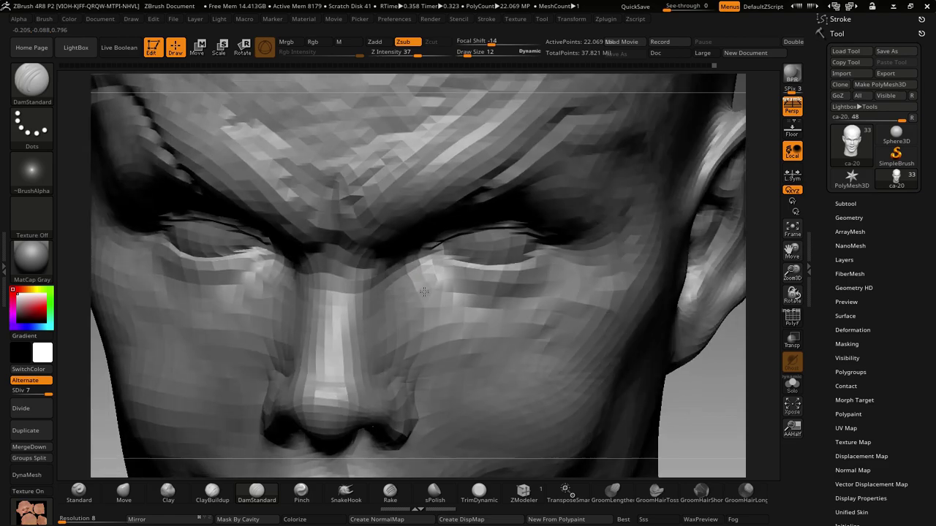
# - Orbit around the head to inspect the eye wrinkles from the side, front and brow
pyautogui.moveTo(426, 289); pyautogui.dragTo(428, 291, button='right')
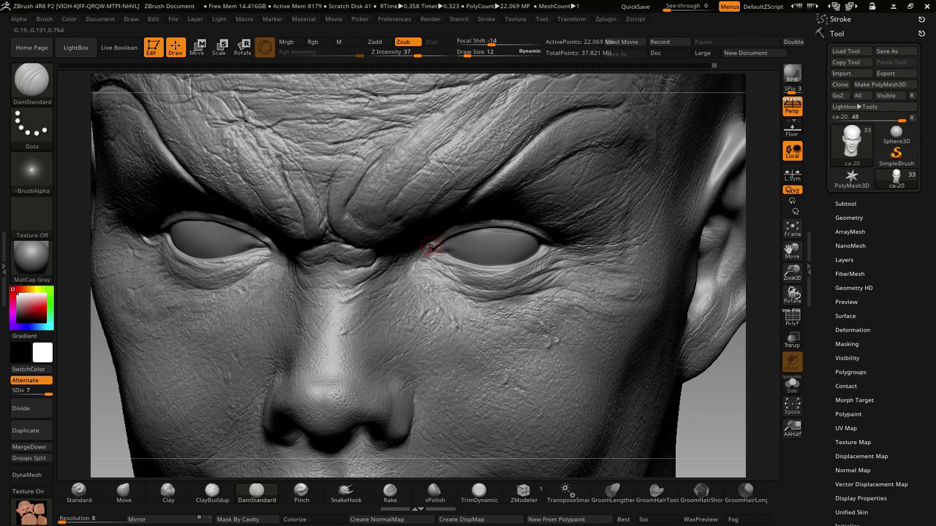
pyautogui.moveTo(429, 253); pyautogui.dragTo(428, 254, button='right')
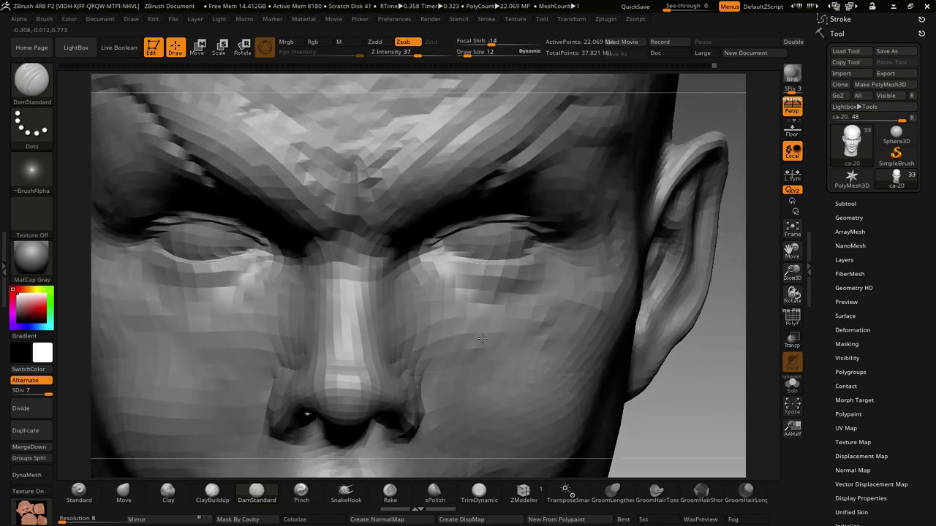
pyautogui.moveTo(483, 303); pyautogui.dragTo(495, 310, button='right')
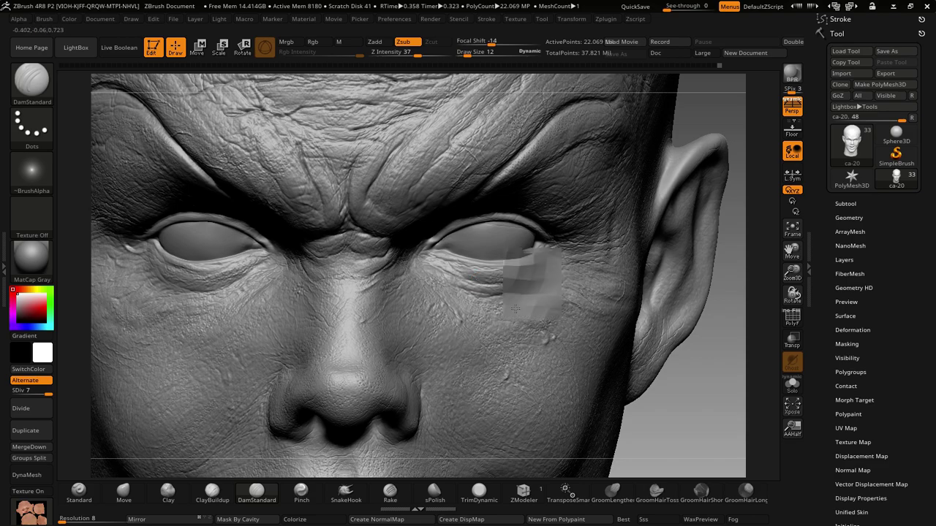
pyautogui.moveTo(534, 300); pyautogui.dragTo(516, 294, button='right')
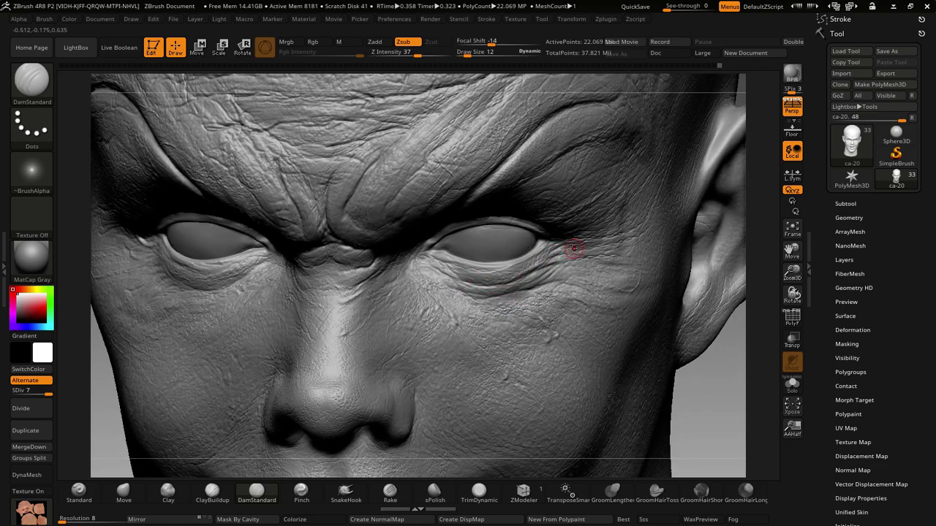
pyautogui.moveTo(589, 253); pyautogui.dragTo(511, 271, button='right')
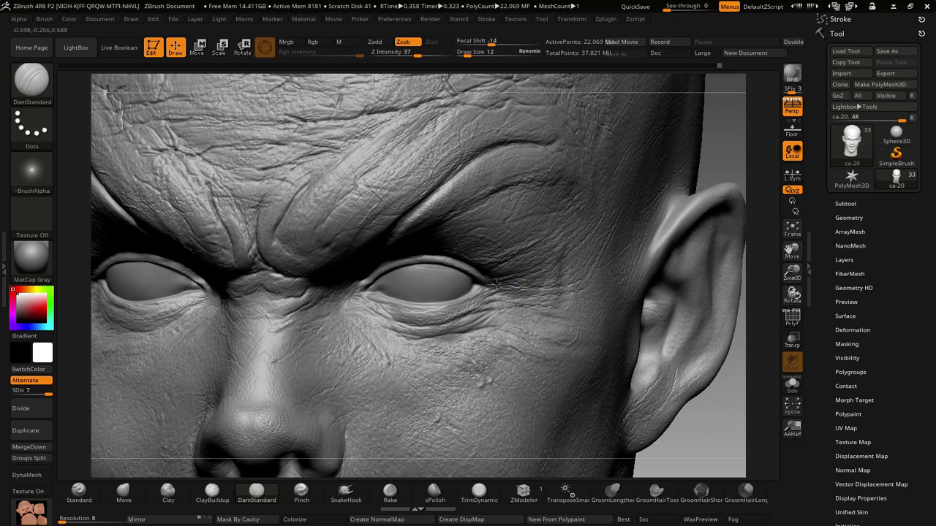
pyautogui.moveTo(504, 274); pyautogui.dragTo(515, 269, button='right')
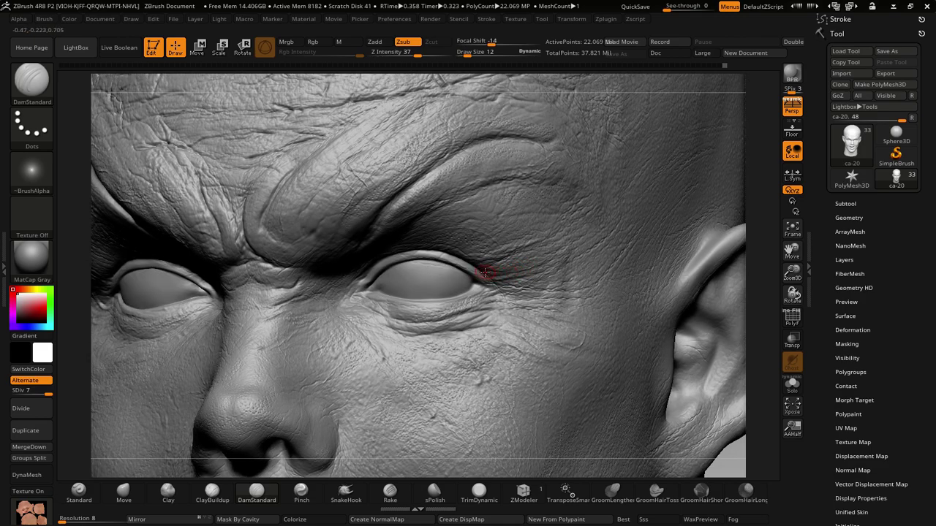
pyautogui.moveTo(543, 256); pyautogui.dragTo(535, 253, button='right')
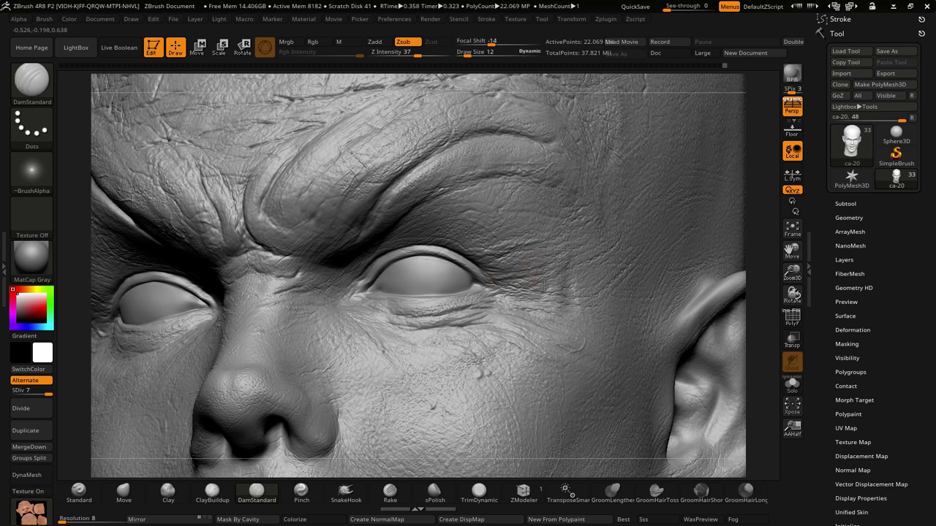
pyautogui.moveTo(483, 320)
pyautogui.mouseDown(button='right')
pyautogui.moveTo(524, 316)
pyautogui.moveTo(468, 344)
pyautogui.mouseUp(button='right')
pyautogui.press('space')
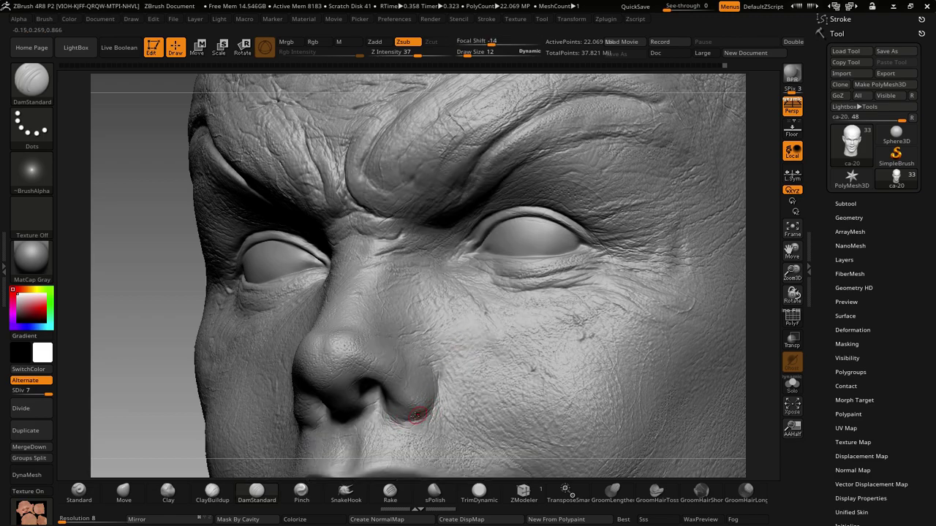
# - Carve fine creases under the left eye, orbiting between profile and three-quarter views
pyautogui.moveTo(414, 415)
pyautogui.mouseDown(button='right')
pyautogui.moveTo(441, 390)
pyautogui.moveTo(417, 415)
pyautogui.moveTo(379, 393)
pyautogui.mouseUp(button='right')
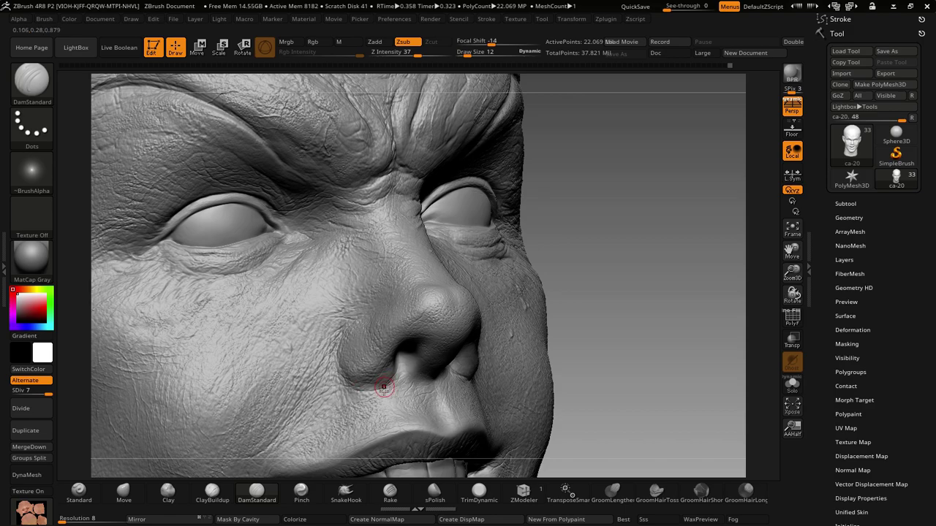
pyautogui.moveTo(372, 389); pyautogui.dragTo(385, 384, button='right')
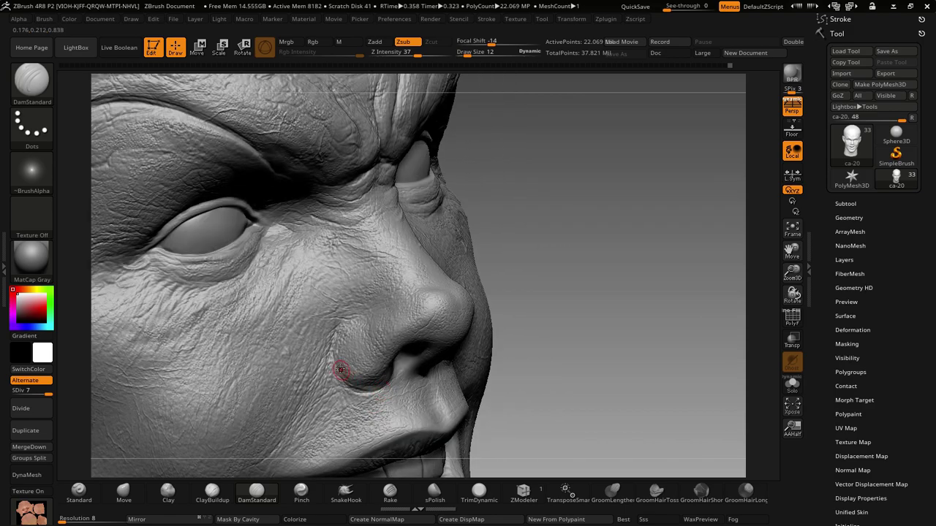
pyautogui.moveTo(370, 374)
pyautogui.mouseDown(button='right')
pyautogui.moveTo(338, 339)
pyautogui.moveTo(556, 269)
pyautogui.moveTo(534, 287)
pyautogui.moveTo(574, 256)
pyautogui.moveTo(591, 219)
pyautogui.moveTo(502, 313)
pyautogui.moveTo(489, 282)
pyautogui.mouseUp(button='right')
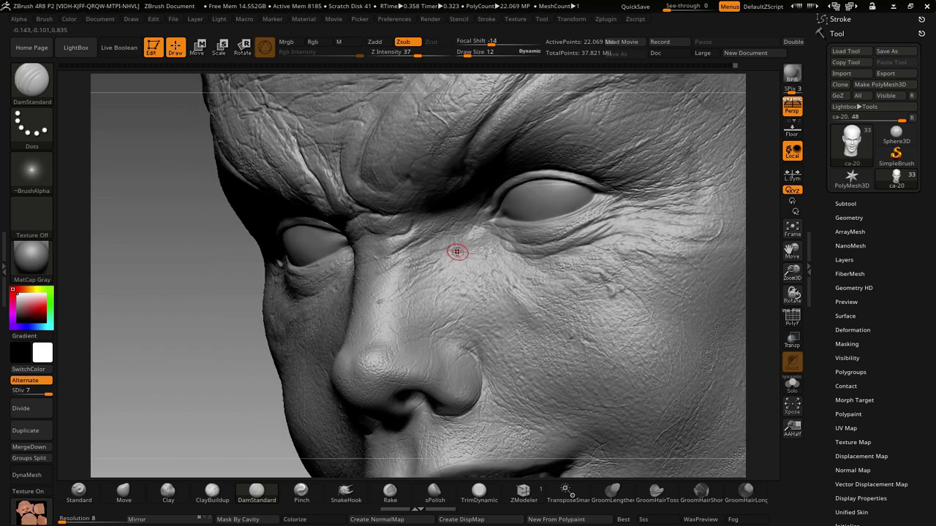
pyautogui.moveTo(459, 251); pyautogui.dragTo(498, 262, button='right')
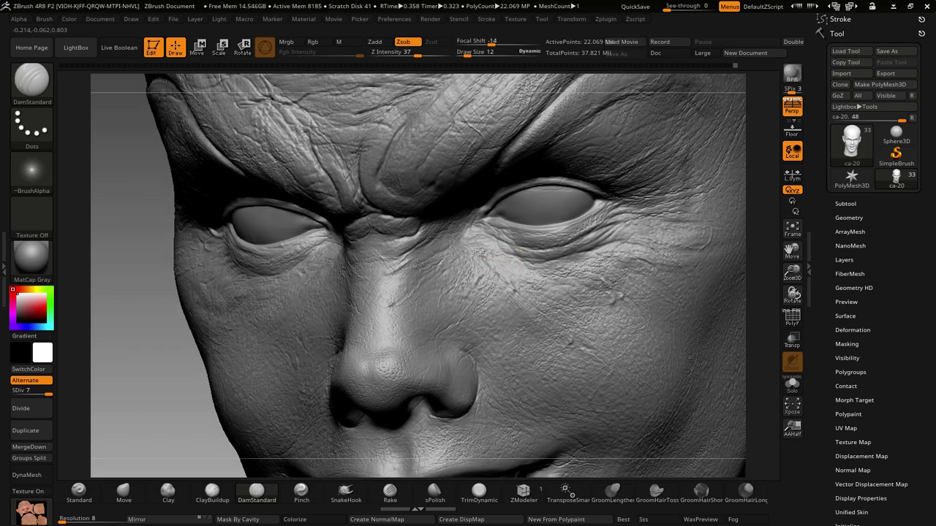
pyautogui.moveTo(511, 268); pyautogui.dragTo(498, 227, button='right')
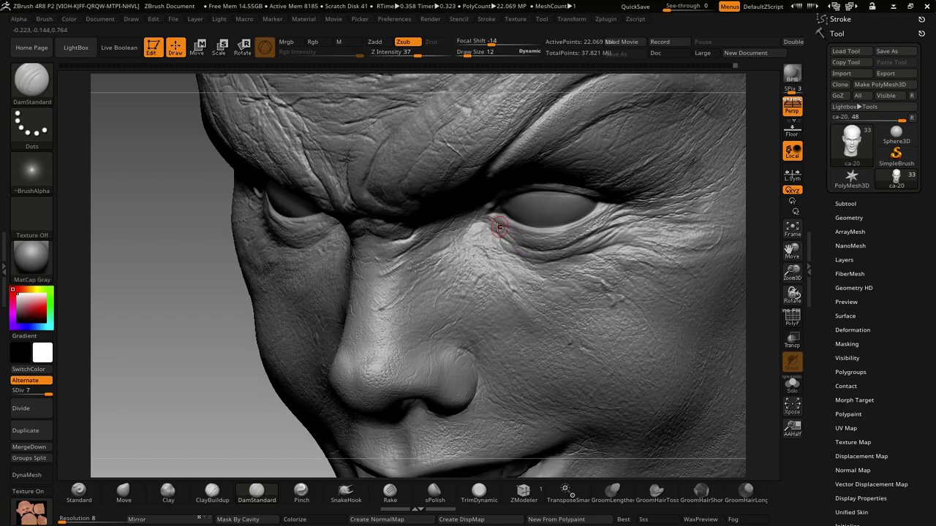
pyautogui.moveTo(486, 248); pyautogui.dragTo(486, 230, button='right')
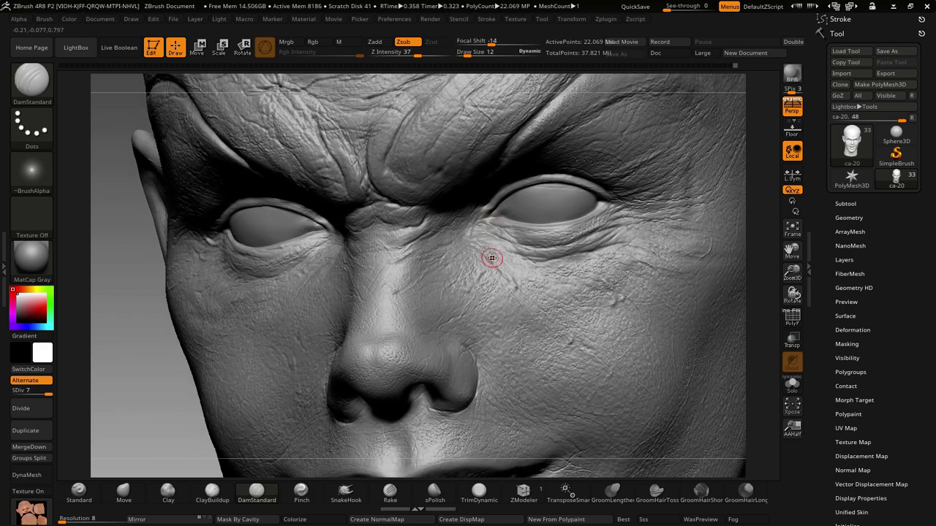
pyautogui.moveTo(506, 223); pyautogui.dragTo(497, 247, button='right')
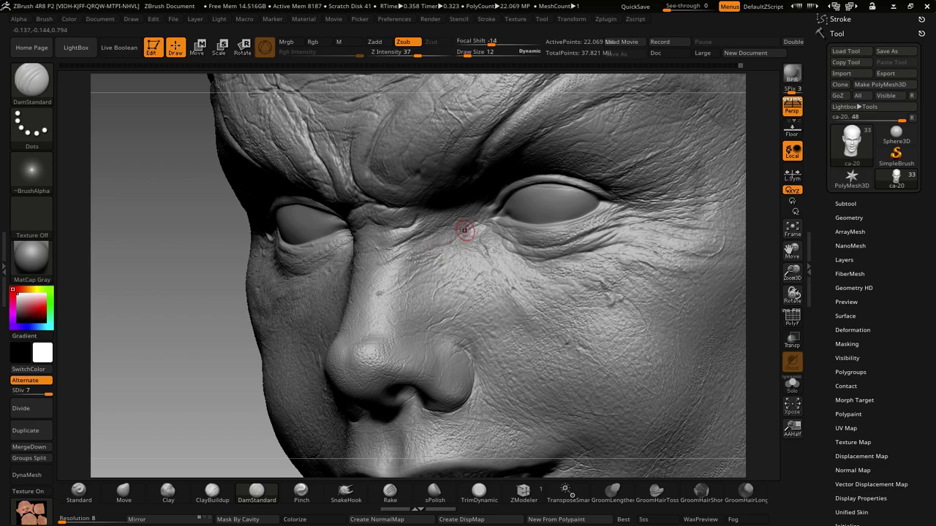
pyautogui.moveTo(463, 231); pyautogui.dragTo(463, 225, button='right')
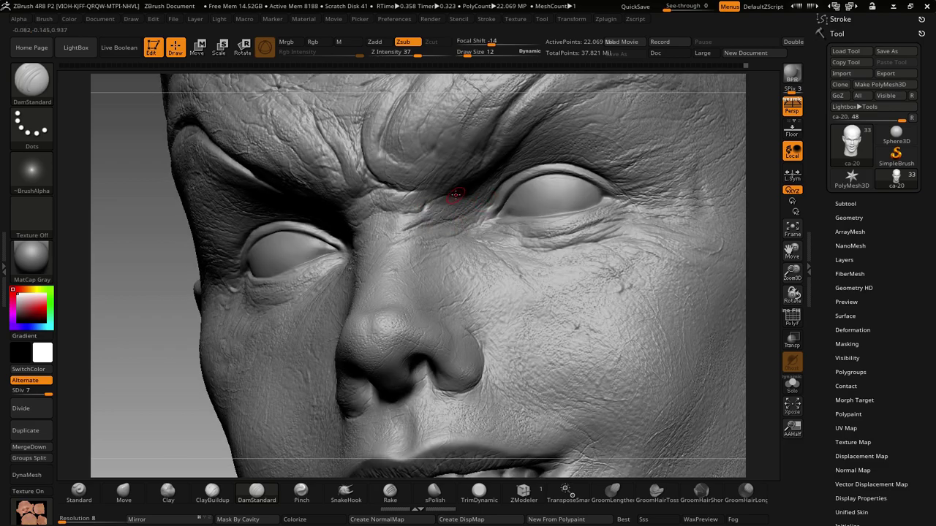
# - Deepen crow's-feet creases along the lower lid and outer eye corner from varied angles
pyautogui.moveTo(482, 190); pyautogui.dragTo(485, 183, button='right')
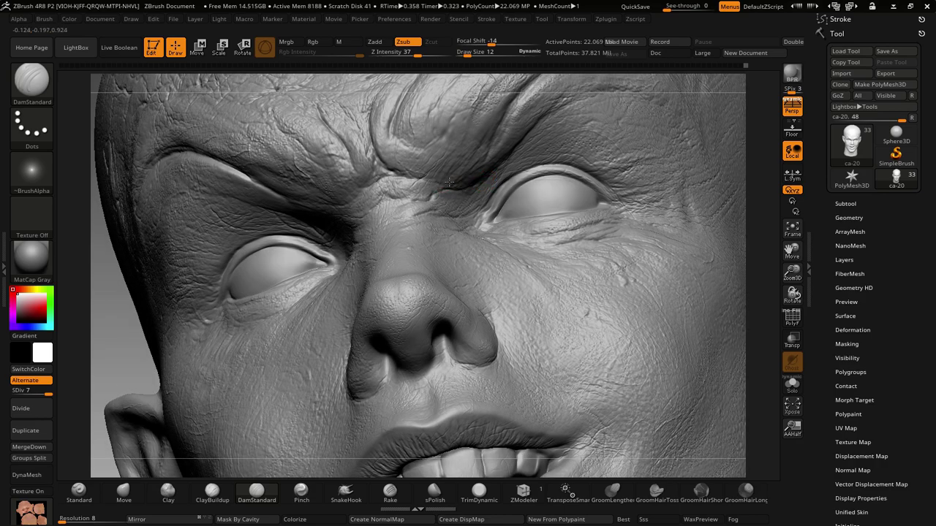
pyautogui.moveTo(446, 183); pyautogui.dragTo(446, 191, button='right')
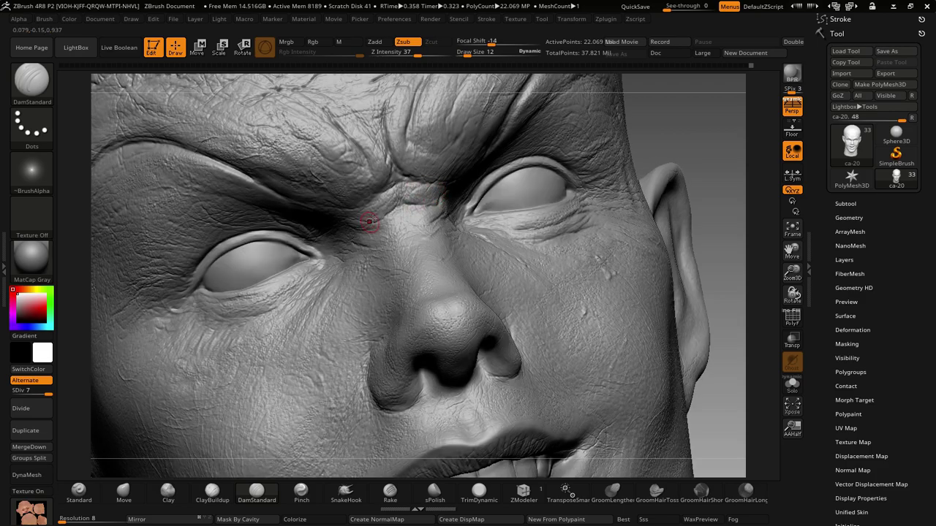
pyautogui.moveTo(376, 214); pyautogui.dragTo(432, 247, button='right')
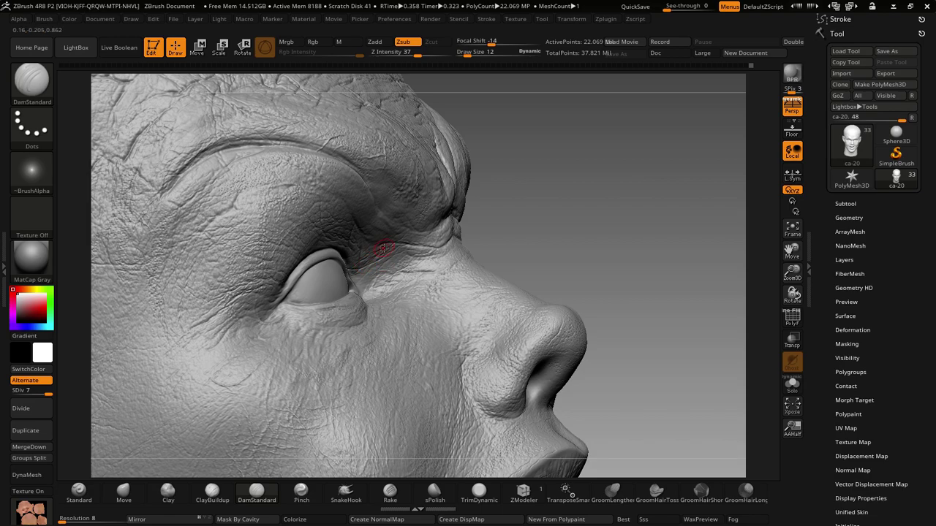
pyautogui.moveTo(352, 270); pyautogui.dragTo(370, 265, button='right')
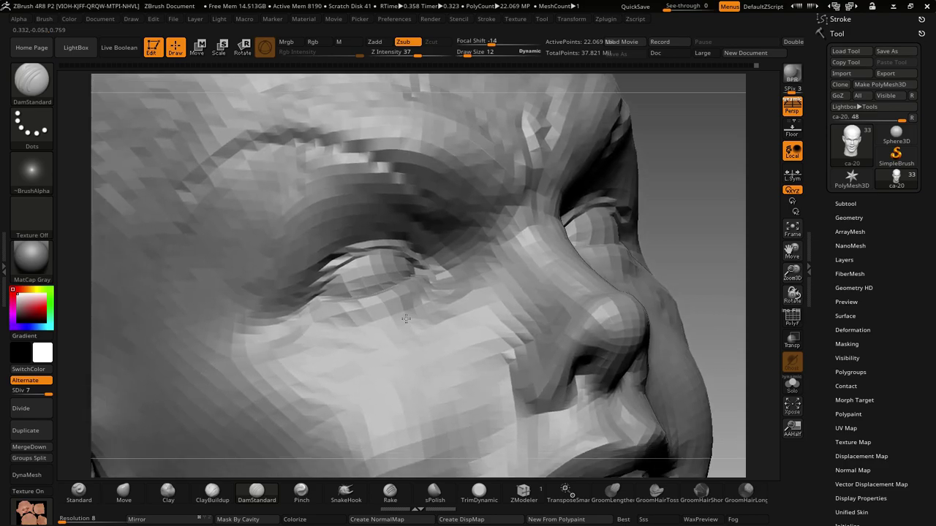
pyautogui.moveTo(337, 334)
pyautogui.mouseDown(button='right')
pyautogui.moveTo(353, 334)
pyautogui.moveTo(403, 298)
pyautogui.mouseUp(button='right')
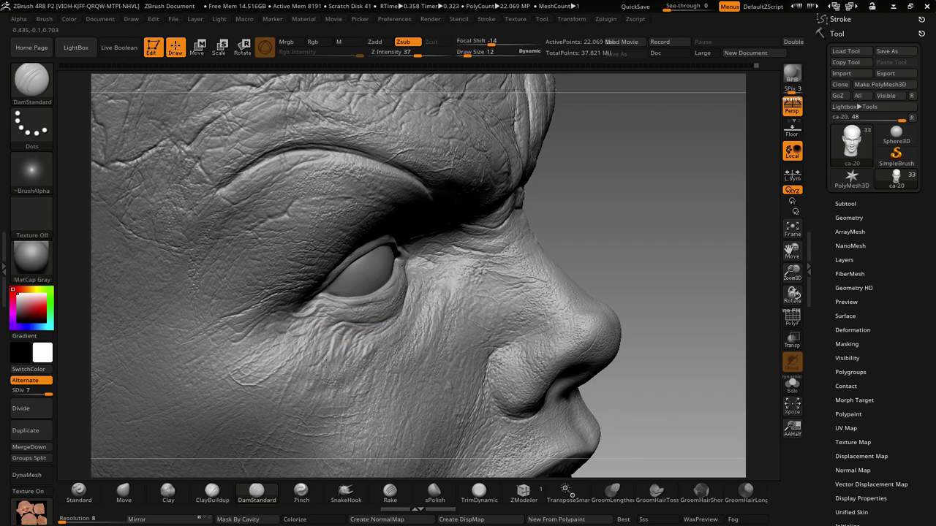
pyautogui.moveTo(350, 360); pyautogui.dragTo(355, 370, button='right')
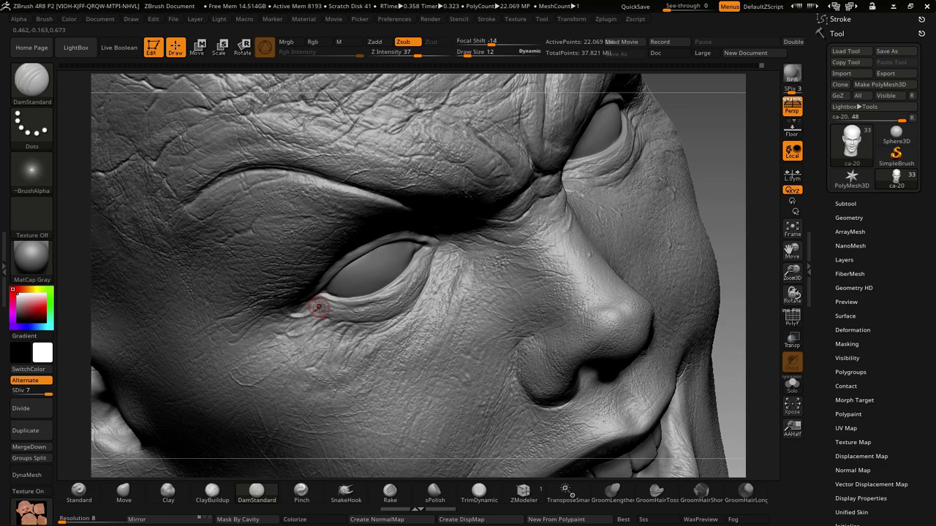
pyautogui.moveTo(318, 307); pyautogui.dragTo(286, 315)
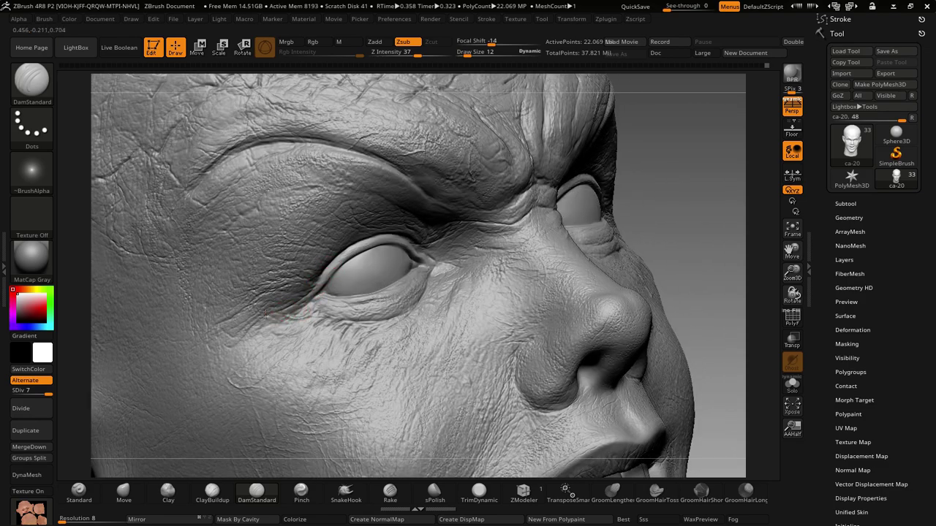
pyautogui.moveTo(297, 380); pyautogui.dragTo(310, 367, button='right')
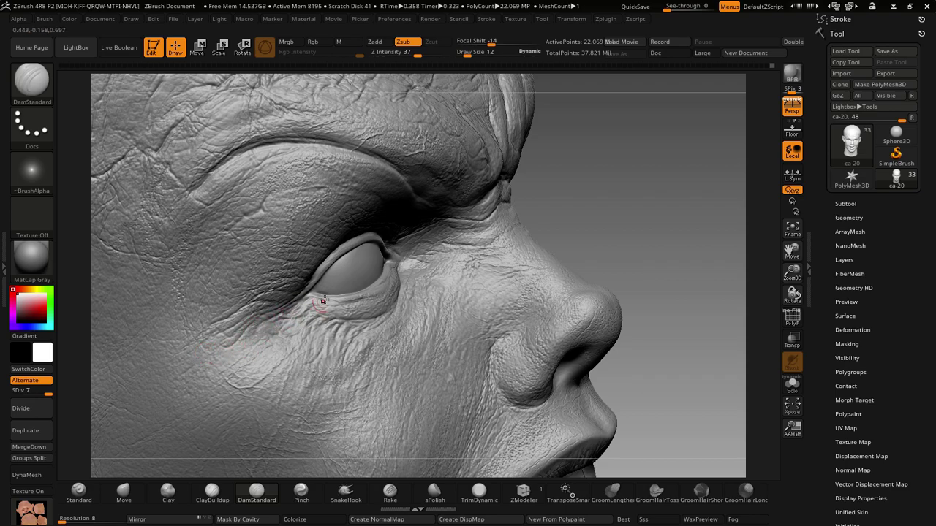
pyautogui.moveTo(314, 301); pyautogui.dragTo(346, 317, button='right')
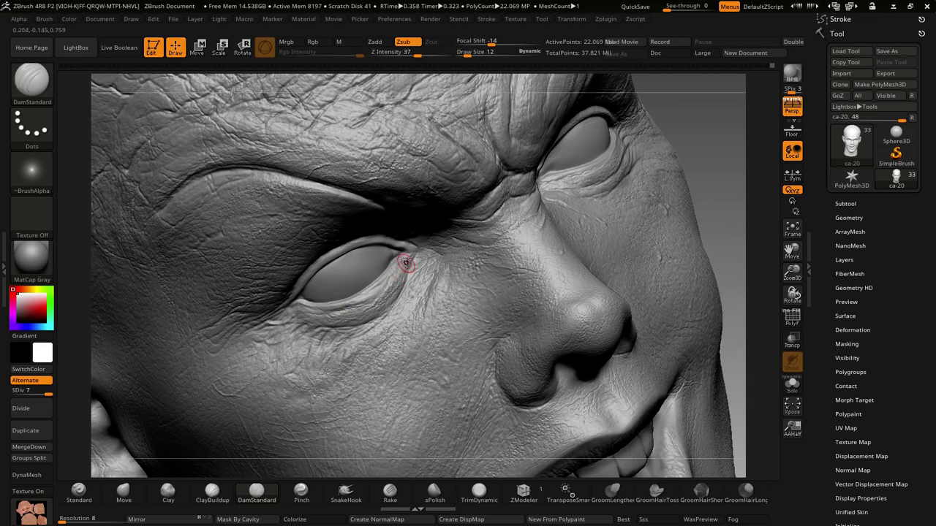
# - Undo the last lower-eyelid crease and confirm the head is back at its top subdivision level
pyautogui.hotkey('ctrl', 'z')
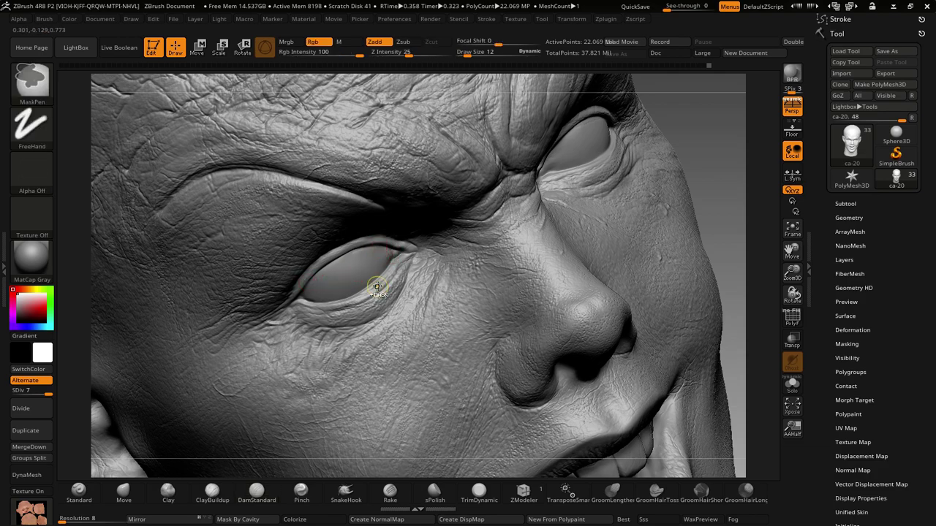
pyautogui.press('ctrl')
pyautogui.hotkey('shift', 'd')
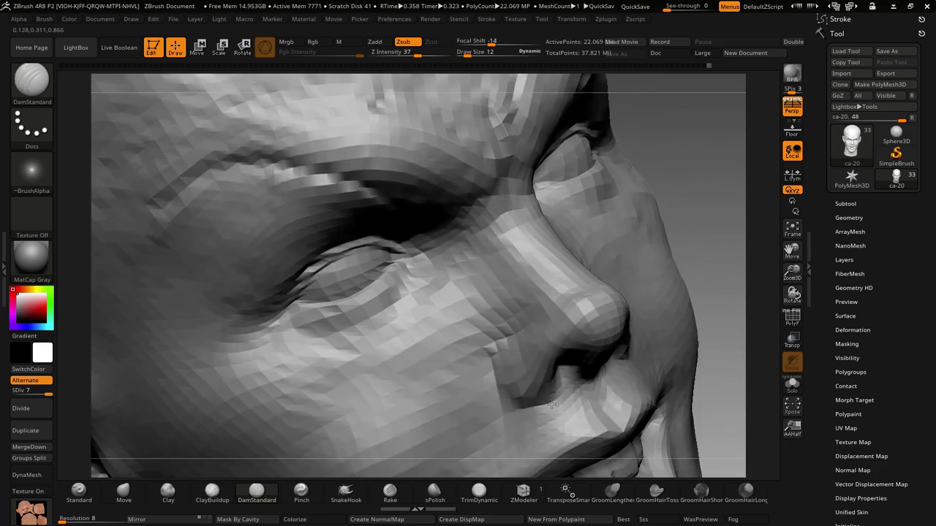
pyautogui.press('d')
pyautogui.moveTo(510, 356)
pyautogui.mouseDown()
pyautogui.moveTo(520, 281)
pyautogui.moveTo(485, 295)
pyautogui.mouseUp()
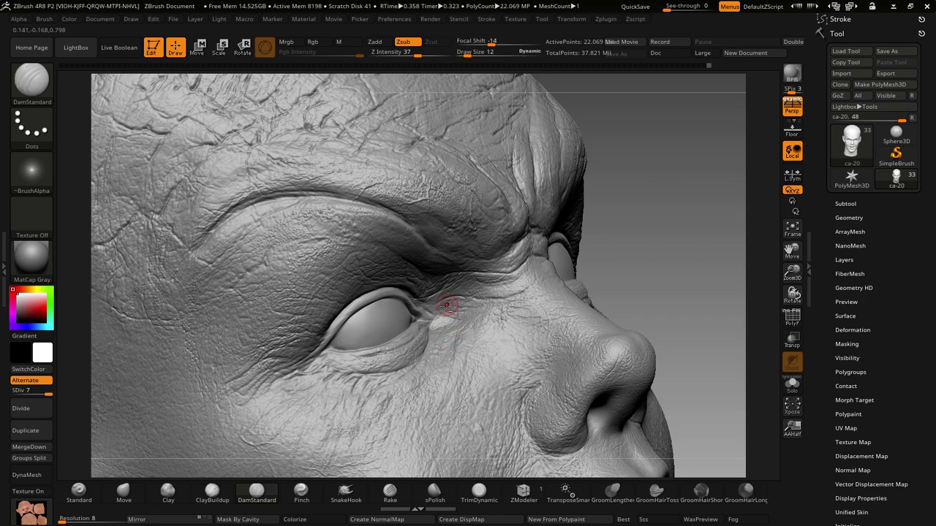
# - Frame the brow ridge up close and carve a faint DamStandard crease along it
pyautogui.keyDown('alt'); pyautogui.moveTo(446, 305); pyautogui.dragTo(472, 323, button='right'); pyautogui.keyUp('alt')
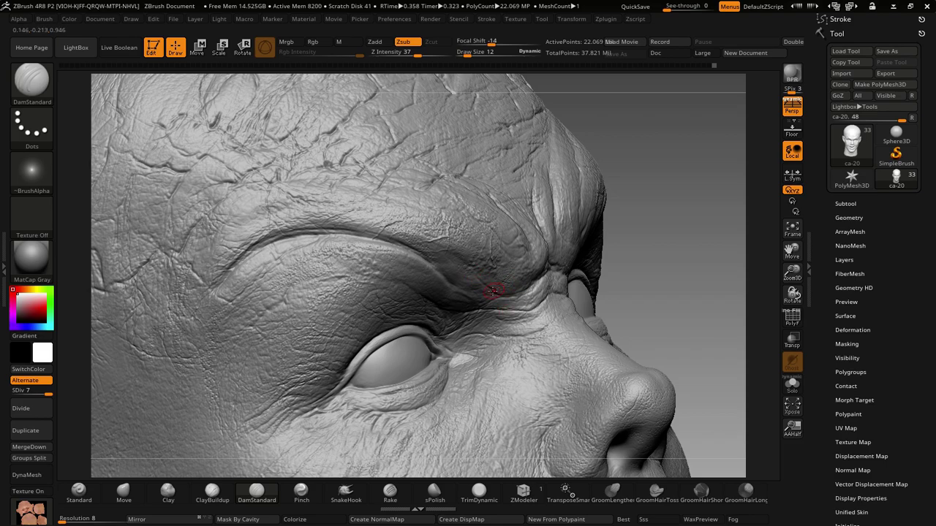
pyautogui.moveTo(433, 287); pyautogui.dragTo(408, 271, button='right')
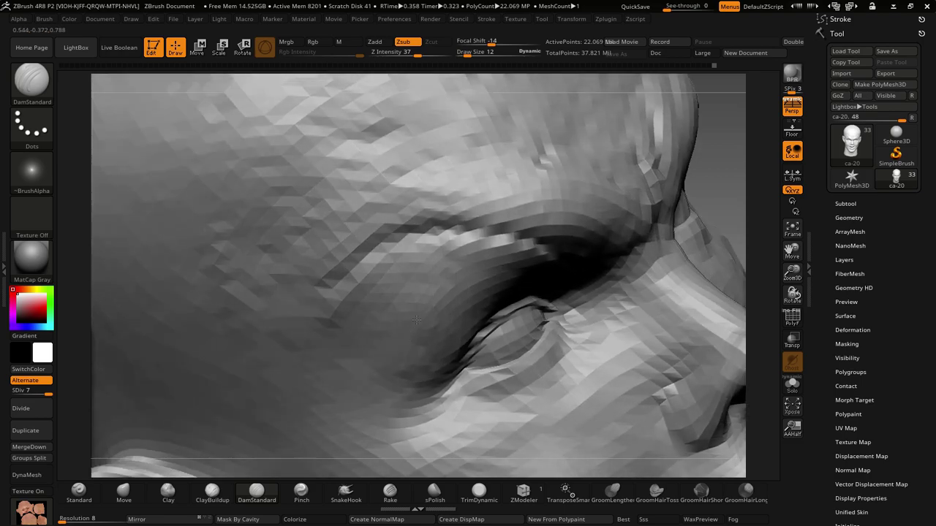
pyautogui.keyDown('alt'); pyautogui.moveTo(422, 307); pyautogui.dragTo(467, 229, button='right'); pyautogui.keyUp('alt')
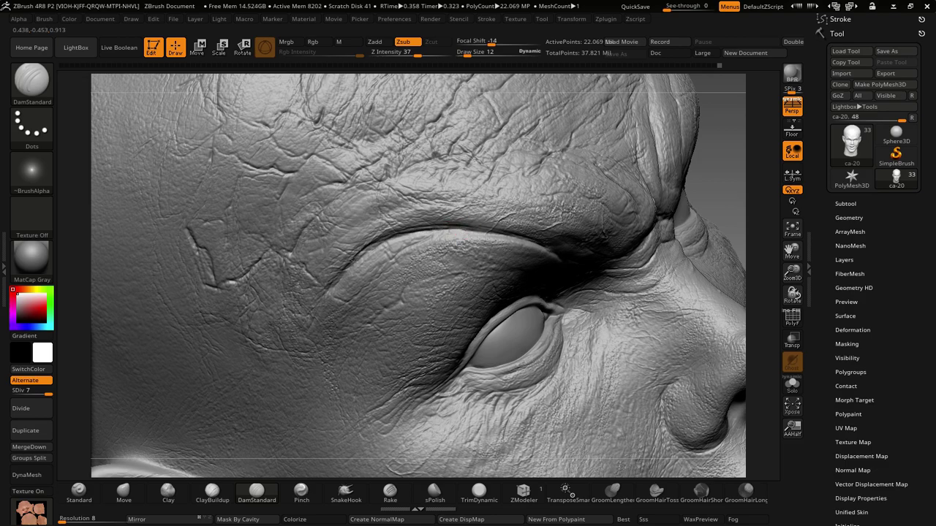
pyautogui.moveTo(335, 320); pyautogui.dragTo(551, 249, button='right')
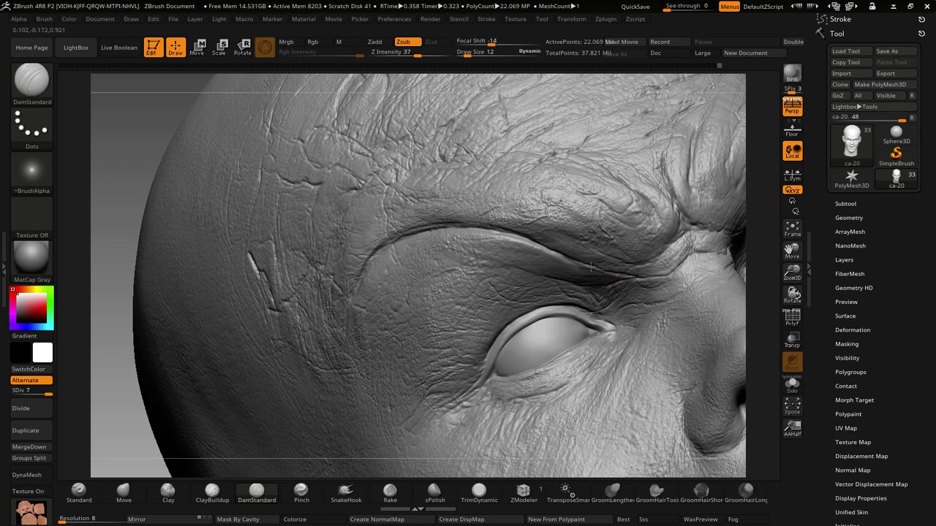
pyautogui.moveTo(621, 303); pyautogui.dragTo(540, 313, button='right')
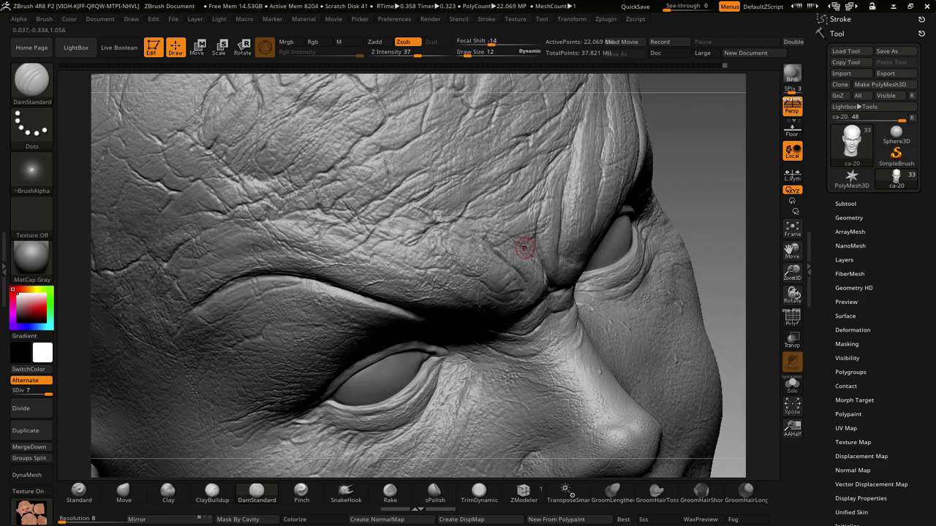
pyautogui.keyDown('ctrl'); pyautogui.moveTo(534, 204); pyautogui.dragTo(482, 298, button='right'); pyautogui.keyUp('ctrl')
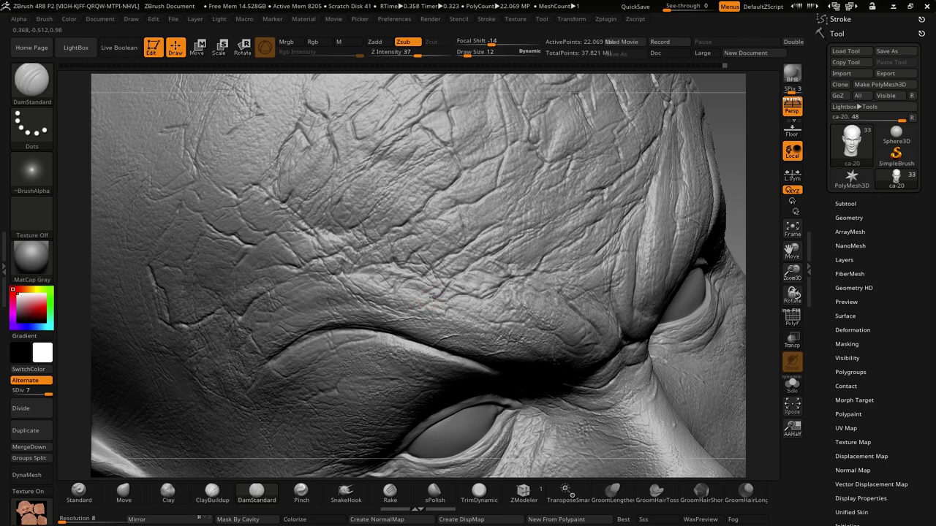
pyautogui.moveTo(390, 292); pyautogui.dragTo(361, 291)
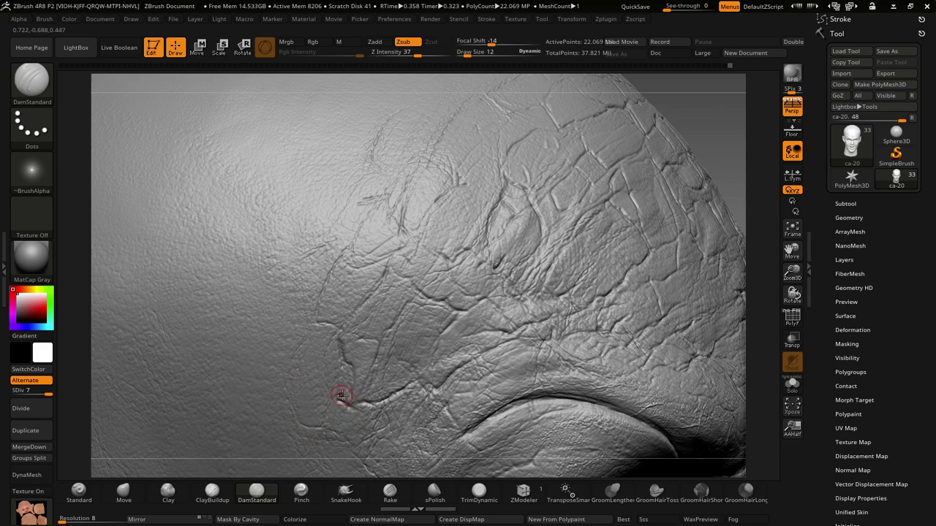
# - Carve a crack line and a short crease into the scalp skin, then orbit to inspect them
pyautogui.moveTo(341, 373); pyautogui.dragTo(341, 322)
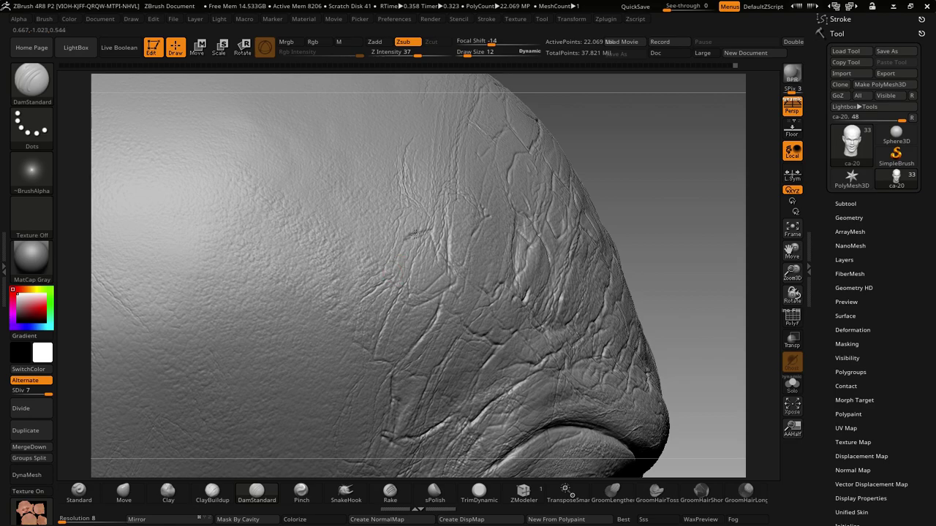
pyautogui.moveTo(428, 230); pyautogui.dragTo(405, 211)
pyautogui.moveTo(432, 219); pyautogui.dragTo(413, 366, button='right')
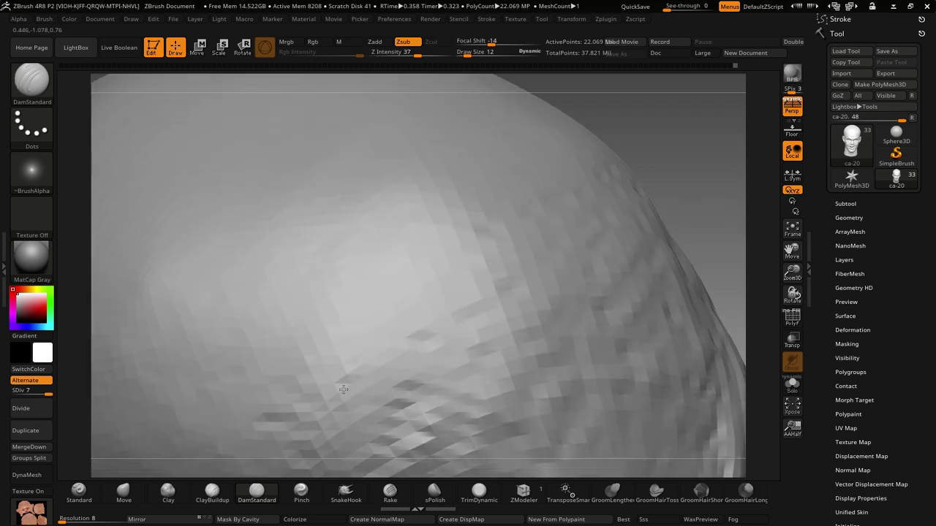
pyautogui.moveTo(354, 370); pyautogui.dragTo(326, 372, button='right')
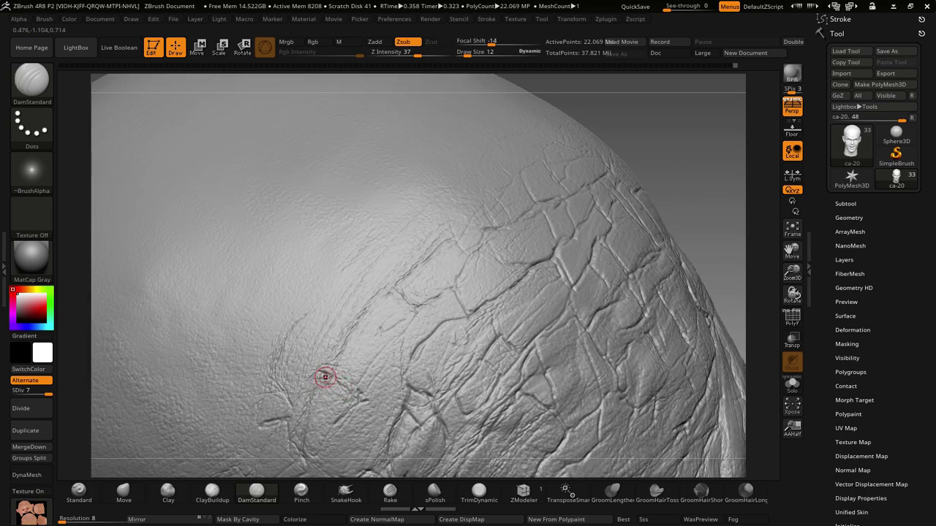
pyautogui.moveTo(313, 414); pyautogui.dragTo(335, 364, button='right')
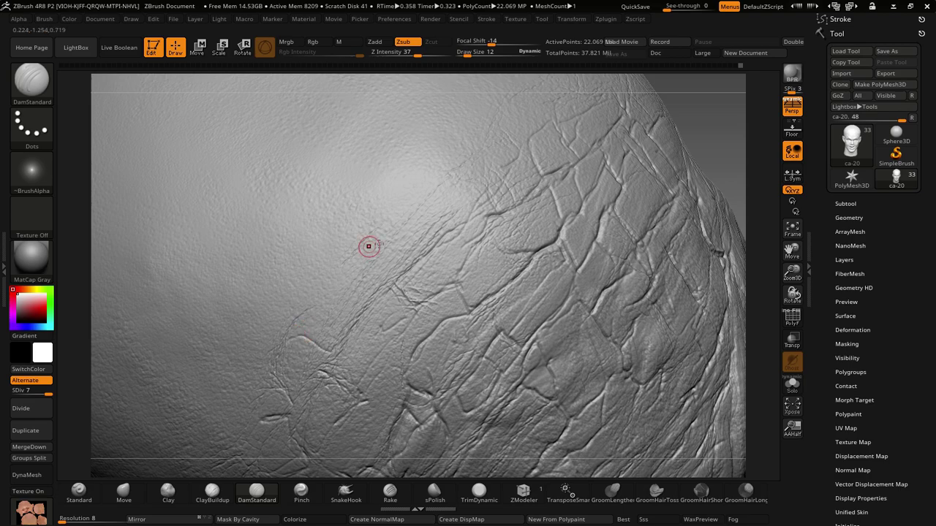
pyautogui.moveTo(489, 233); pyautogui.dragTo(409, 338, button='right')
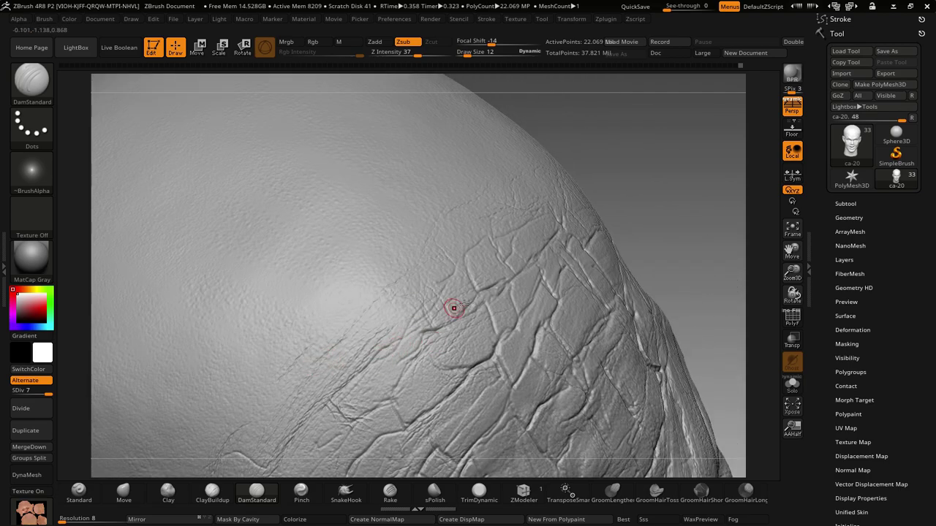
pyautogui.moveTo(451, 310); pyautogui.dragTo(447, 305, button='right')
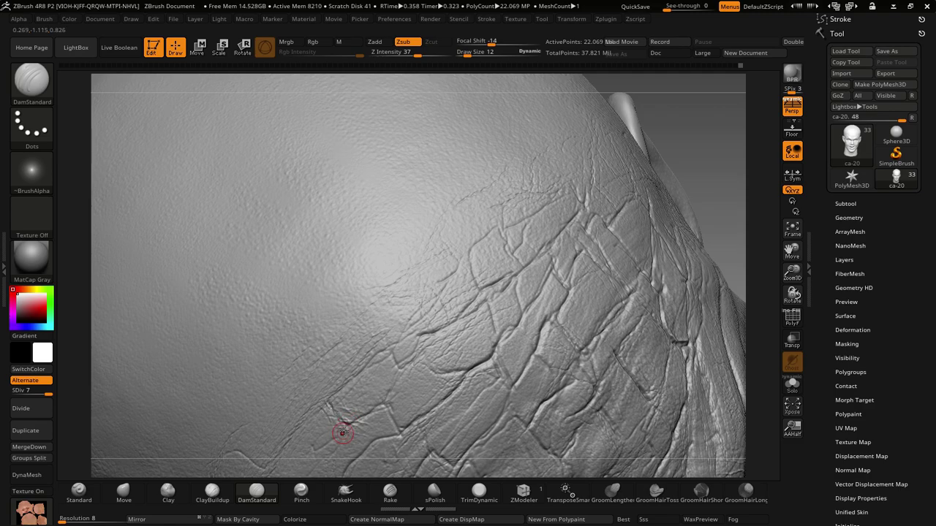
pyautogui.moveTo(484, 334); pyautogui.dragTo(488, 296, button='right')
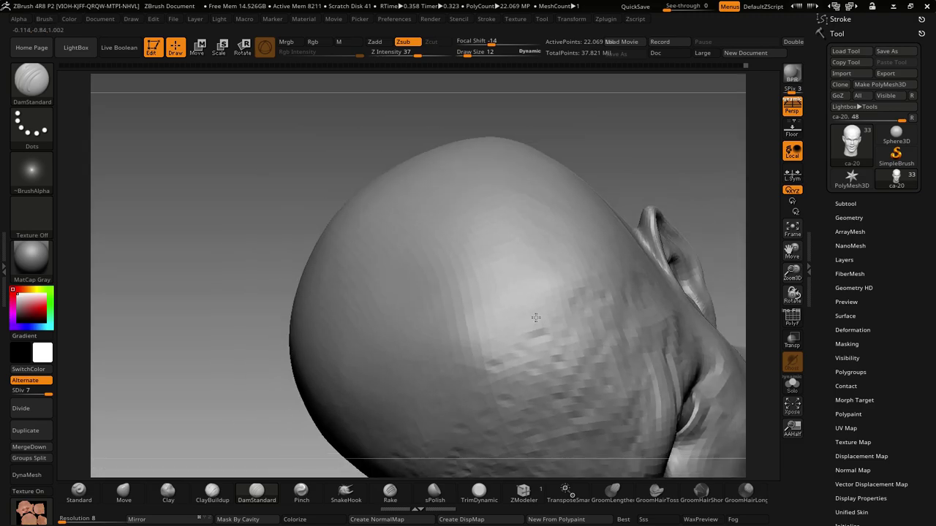
pyautogui.moveTo(494, 351)
pyautogui.mouseDown()
pyautogui.moveTo(515, 282)
pyautogui.moveTo(542, 352)
pyautogui.moveTo(436, 302)
pyautogui.mouseUp()
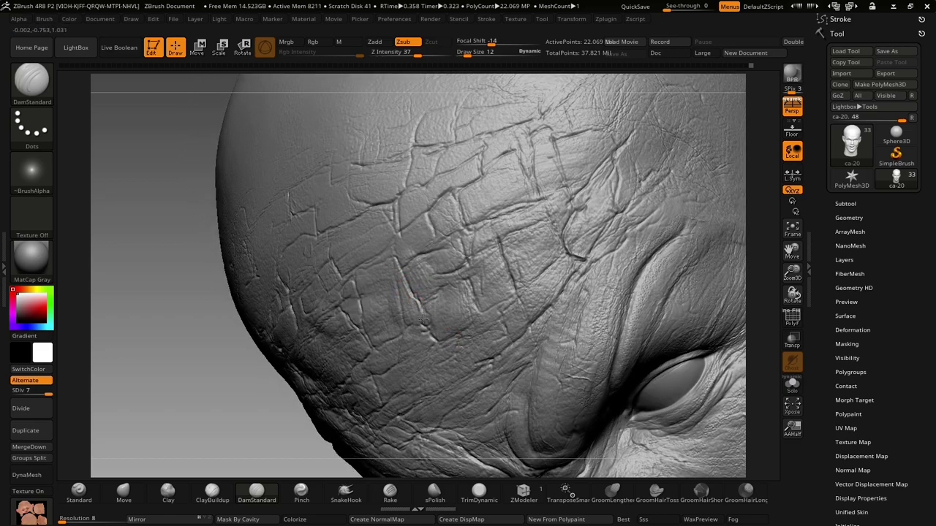
# - Carve extra hairline cracks into the larger skin plates on the scalp above the ear
pyautogui.scroll(3, 428, 308)
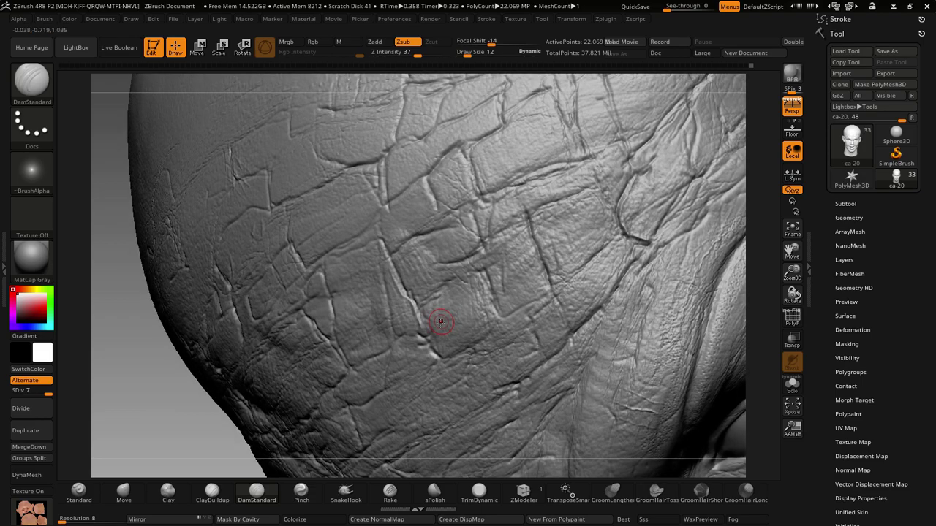
pyautogui.scroll(2, 439, 319)
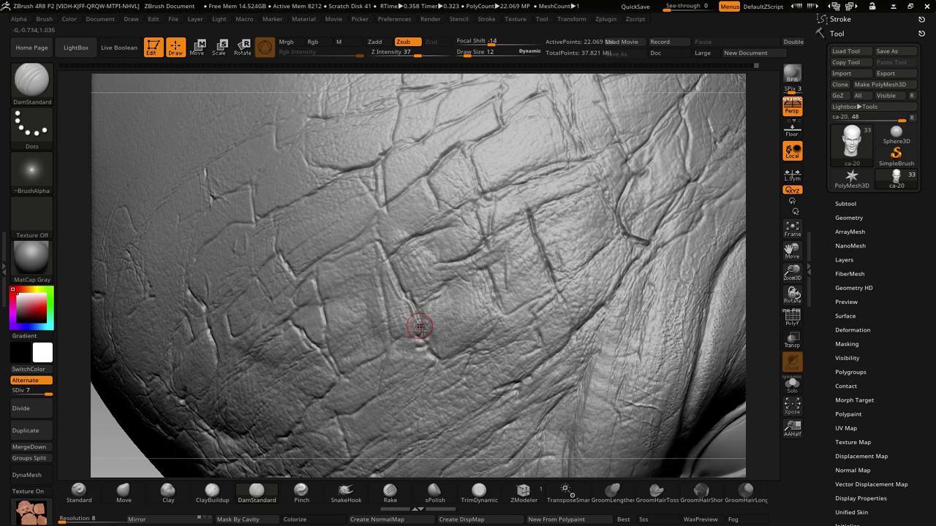
pyautogui.scroll(-2, 416, 315)
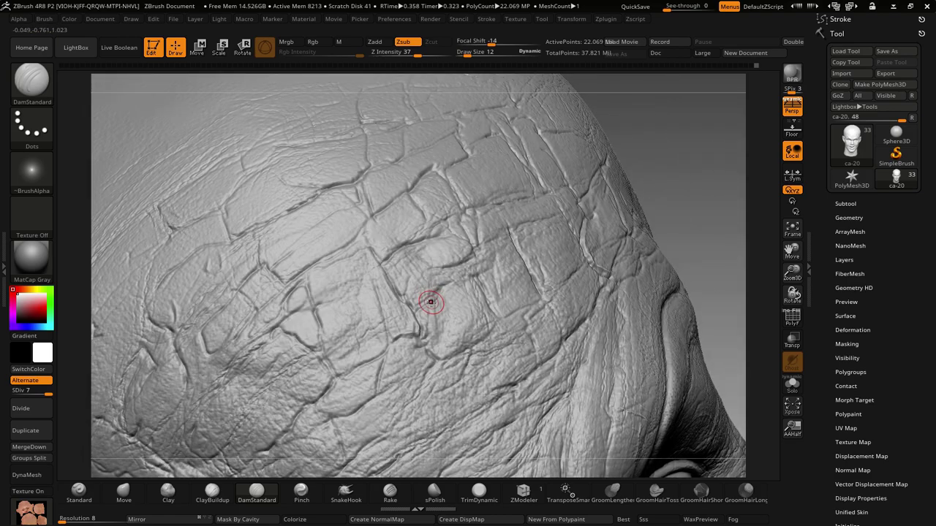
pyautogui.scroll(2, 430, 307)
pyautogui.scroll(-3, 429, 310)
pyautogui.scroll(2, 420, 313)
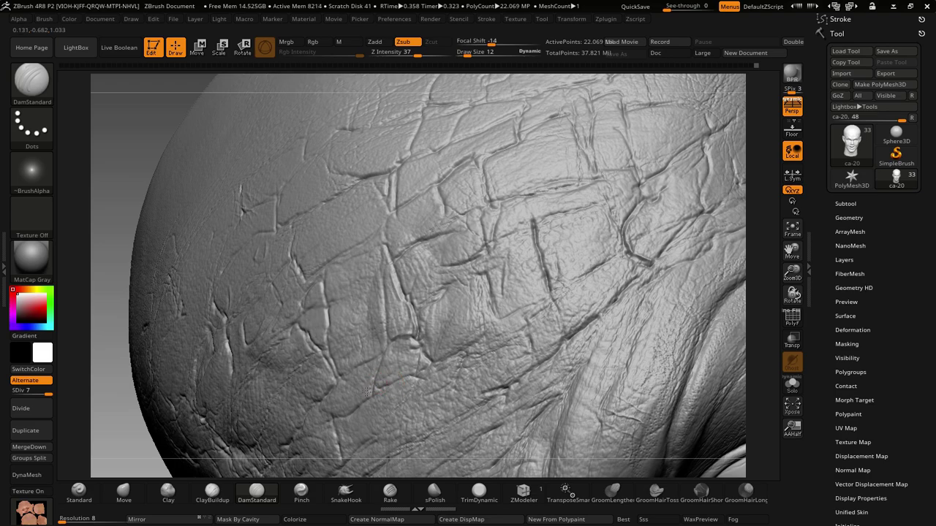
pyautogui.moveTo(382, 359); pyautogui.dragTo(359, 378, button='right')
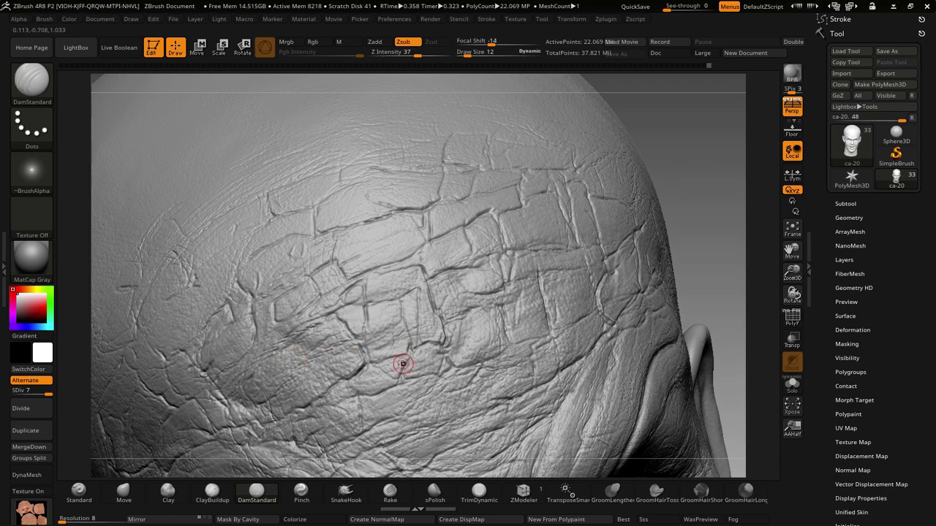
pyautogui.moveTo(398, 365); pyautogui.dragTo(417, 357, button='right')
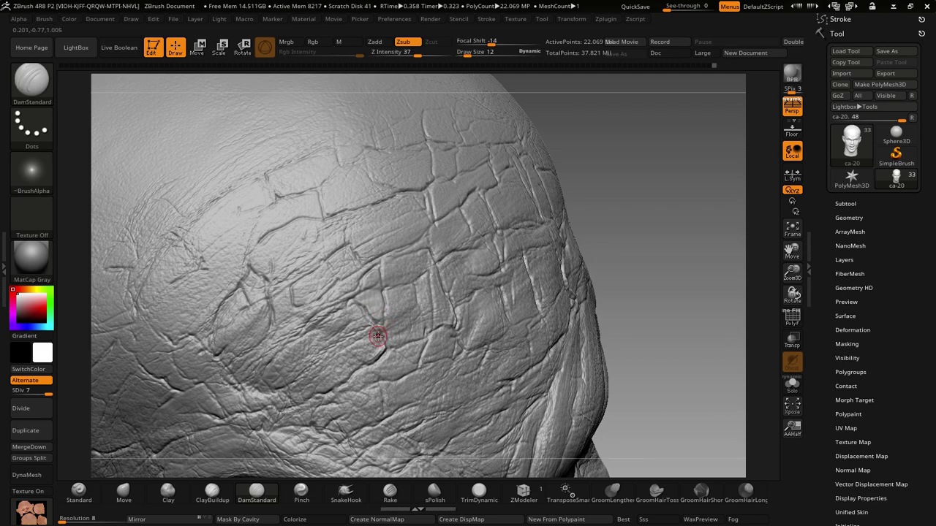
pyautogui.keyDown('shift'); pyautogui.moveTo(373, 307); pyautogui.dragTo(377, 325); pyautogui.keyUp('shift')
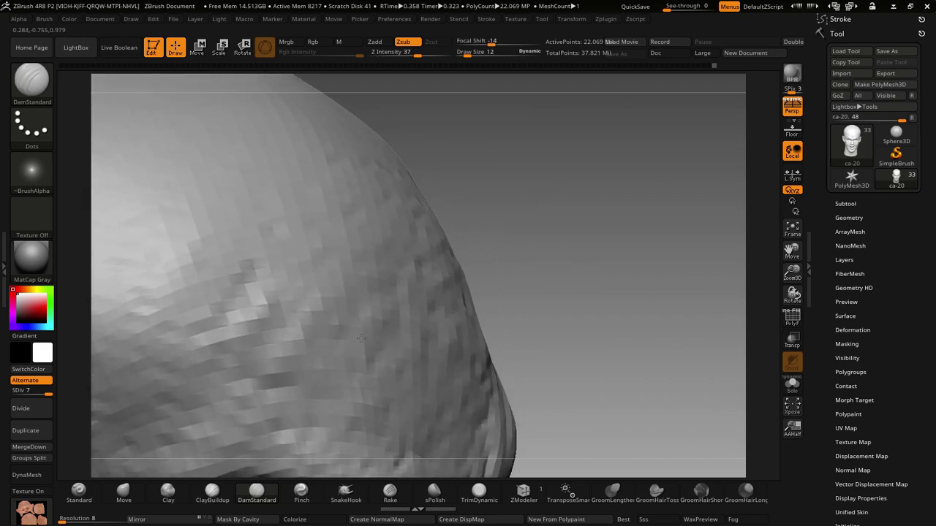
pyautogui.moveTo(334, 360); pyautogui.dragTo(331, 376, button='right')
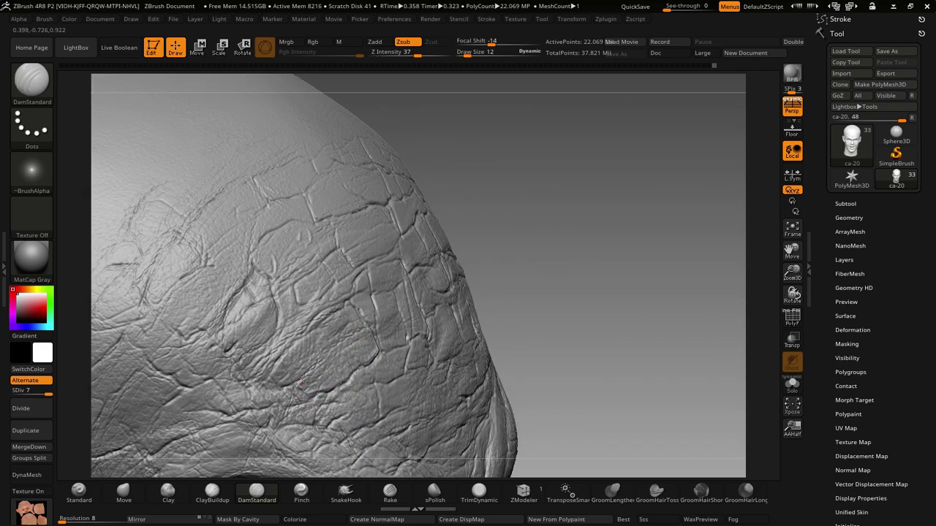
# - Carve a new crease and deepen an existing crack in the forehead skin above the brow
pyautogui.scroll(3, 351, 372)
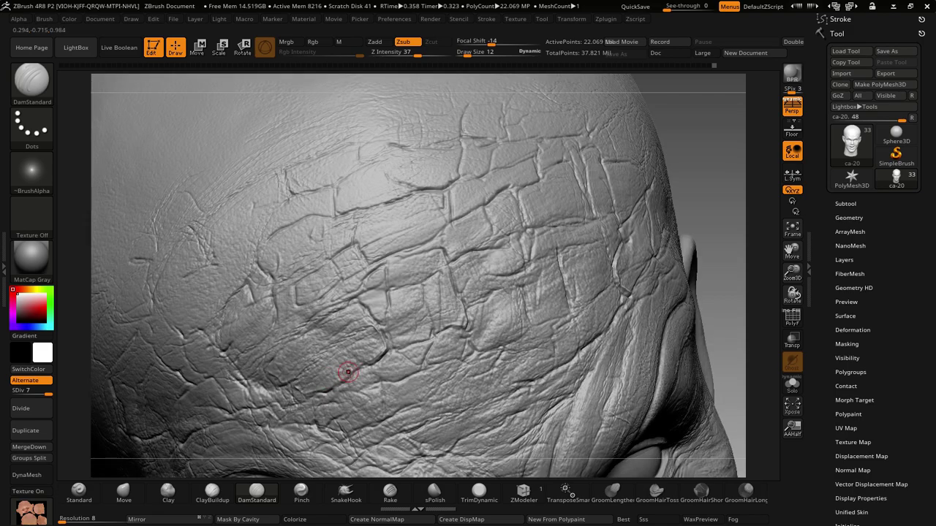
pyautogui.scroll(-2, 343, 376)
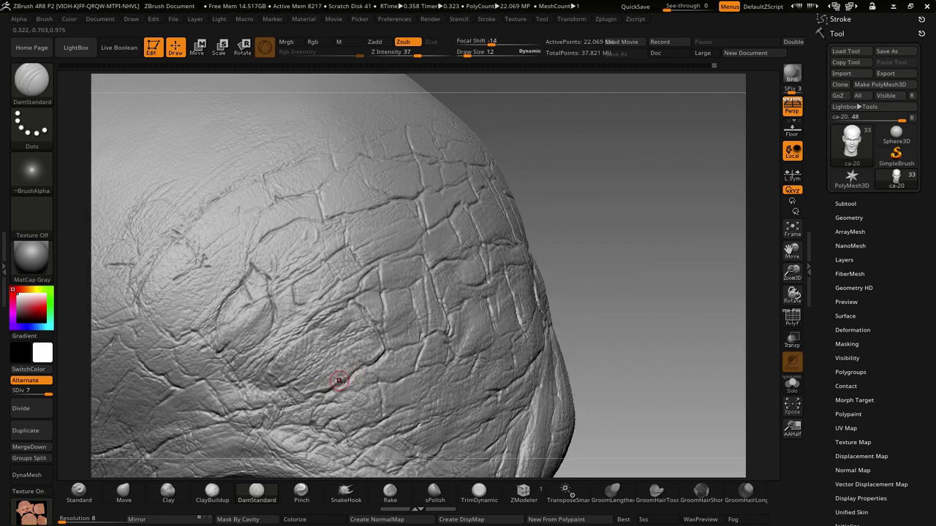
pyautogui.moveTo(326, 383); pyautogui.dragTo(385, 348)
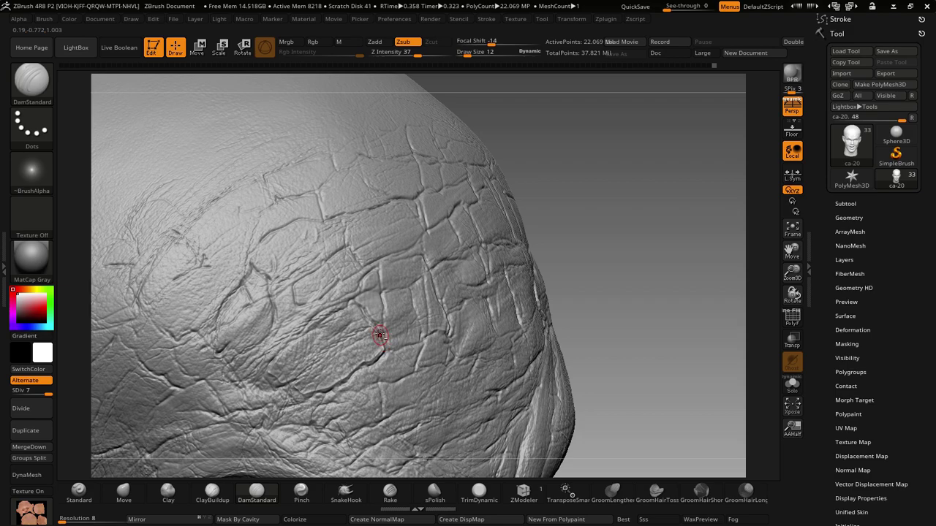
pyautogui.moveTo(320, 328); pyautogui.dragTo(413, 340, button='right')
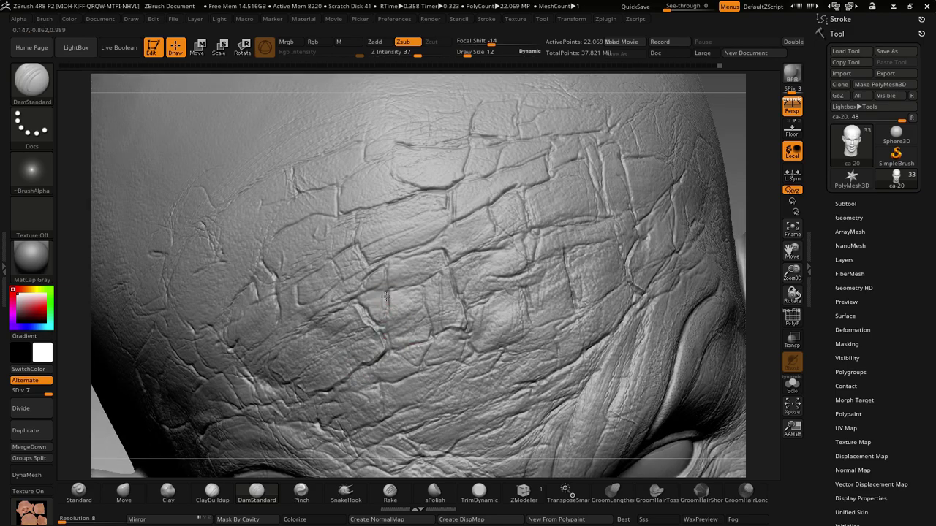
pyautogui.moveTo(423, 364); pyautogui.dragTo(413, 305, button='right')
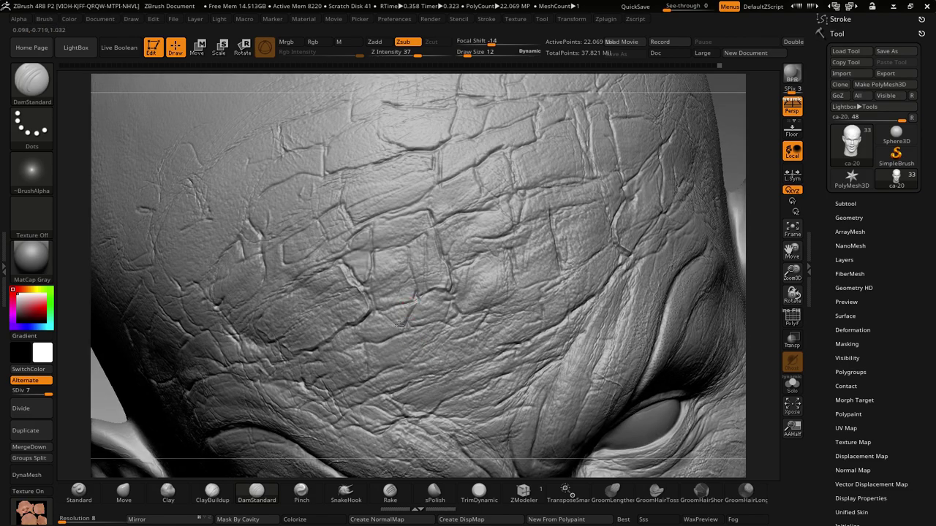
pyautogui.moveTo(392, 311); pyautogui.dragTo(418, 288)
pyautogui.moveTo(359, 340)
pyautogui.mouseDown(button='right')
pyautogui.moveTo(399, 328)
pyautogui.moveTo(391, 324)
pyautogui.mouseUp(button='right')
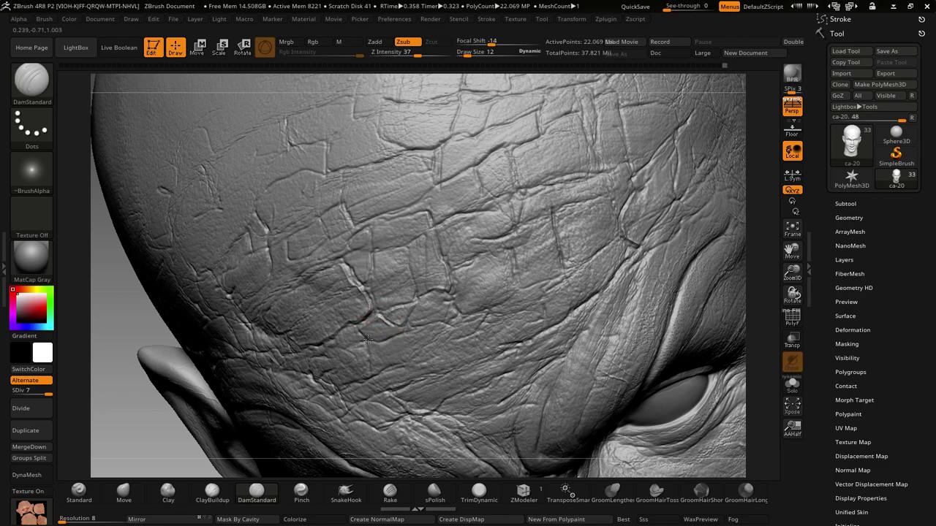
pyautogui.moveTo(371, 369); pyautogui.dragTo(366, 351, button='right')
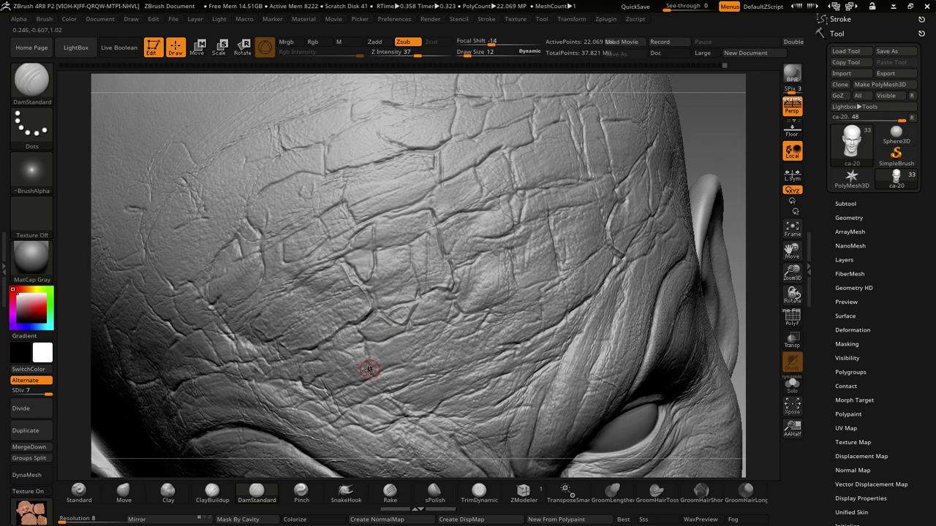
pyautogui.moveTo(371, 355); pyautogui.dragTo(398, 325, button='right')
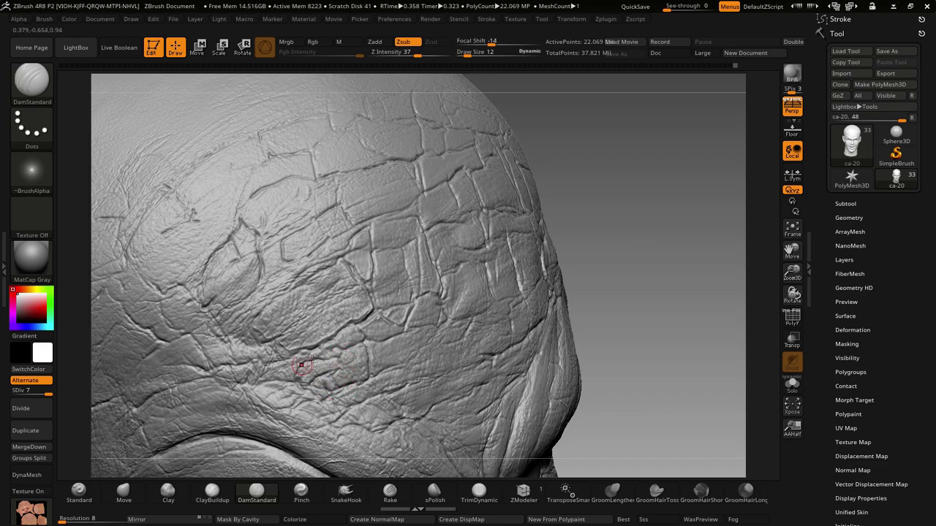
pyautogui.moveTo(302, 364)
pyautogui.mouseDown(button='right')
pyautogui.moveTo(465, 390)
pyautogui.moveTo(536, 375)
pyautogui.moveTo(520, 392)
pyautogui.moveTo(482, 345)
pyautogui.mouseUp(button='right')
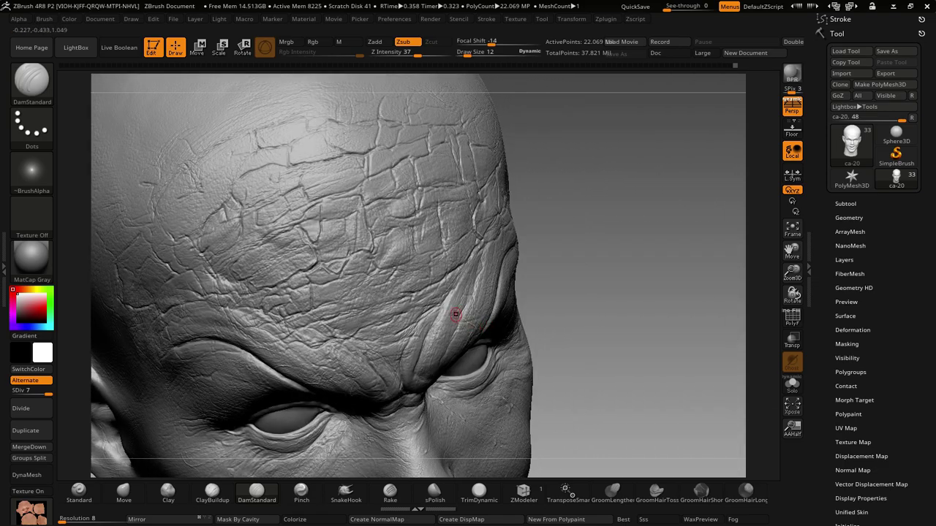
pyautogui.moveTo(417, 293); pyautogui.dragTo(427, 329, button='right')
pyautogui.rightClick(428, 328)
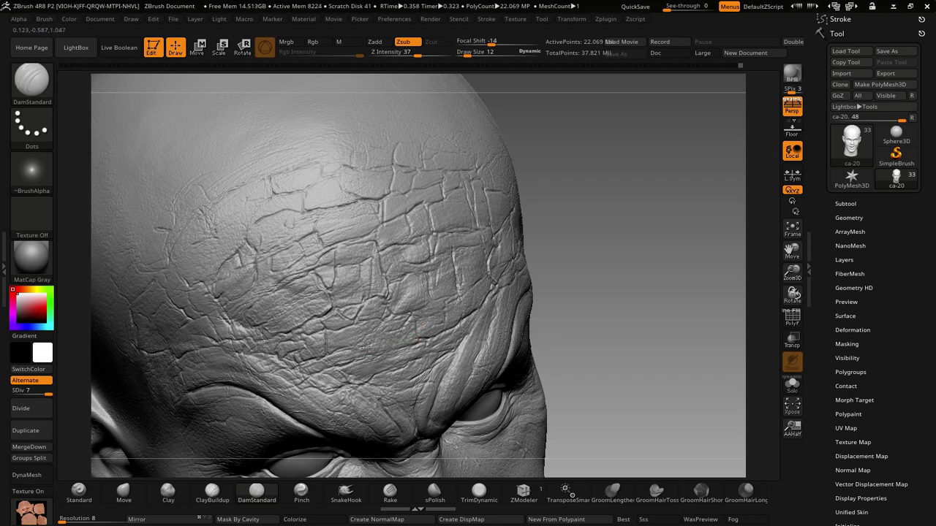
# - Add further short crack lines across the forehead above the left eye, checking them from several angles
pyautogui.moveTo(359, 308); pyautogui.dragTo(378, 361, button='right')
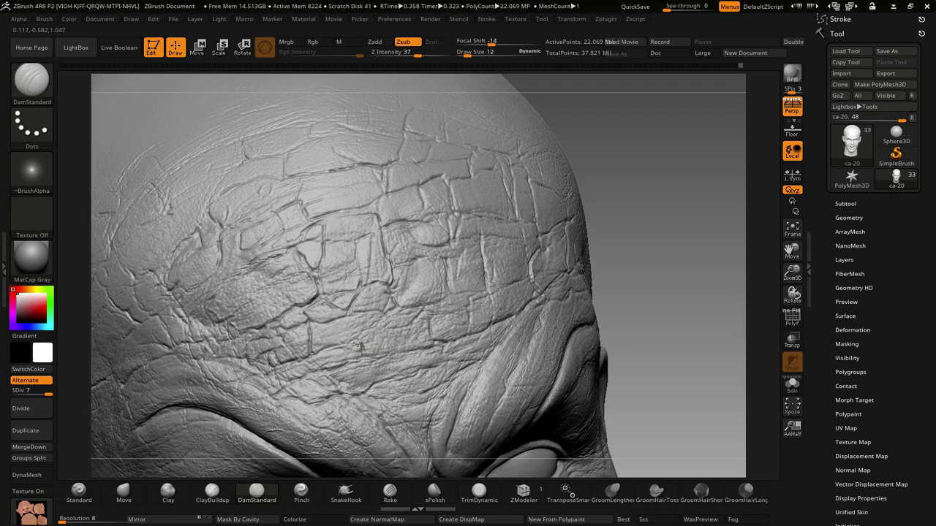
pyautogui.moveTo(359, 330); pyautogui.dragTo(373, 335, button='right')
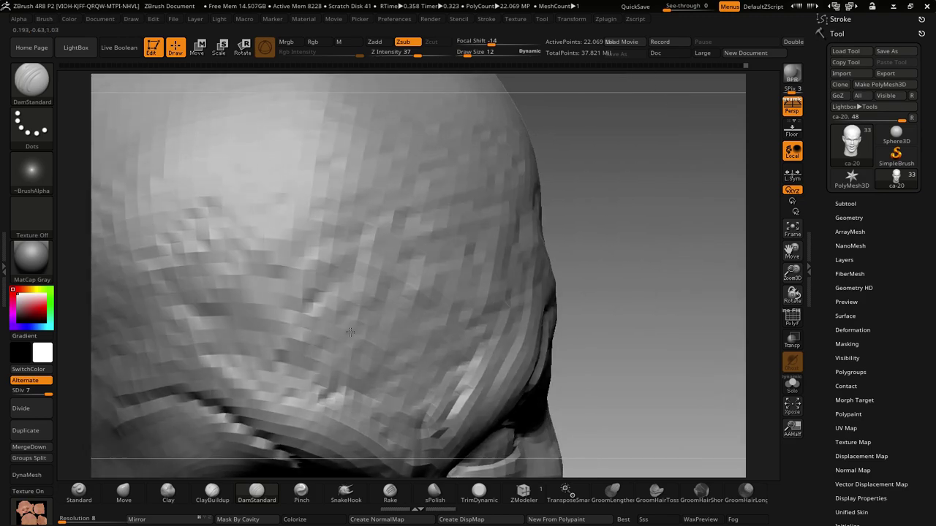
pyautogui.moveTo(327, 336); pyautogui.dragTo(317, 343, button='right')
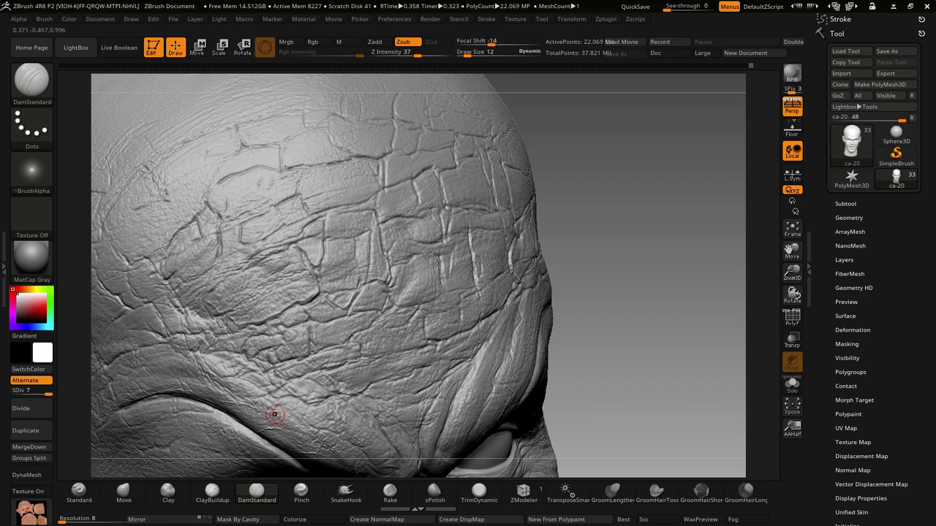
pyautogui.moveTo(420, 402); pyautogui.dragTo(375, 403, button='right')
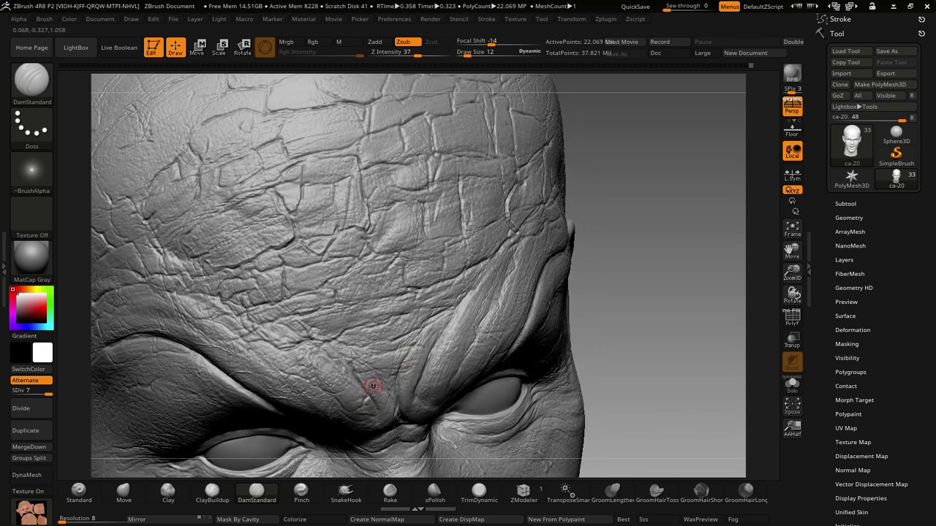
pyautogui.moveTo(393, 362); pyautogui.dragTo(395, 377, button='right')
pyautogui.rightClick(395, 377)
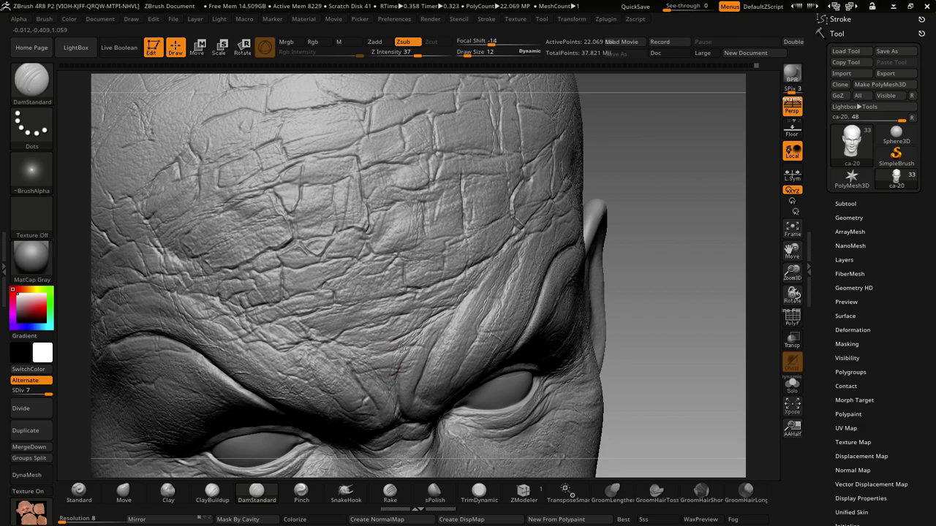
pyautogui.moveTo(483, 341); pyautogui.dragTo(490, 334, button='right')
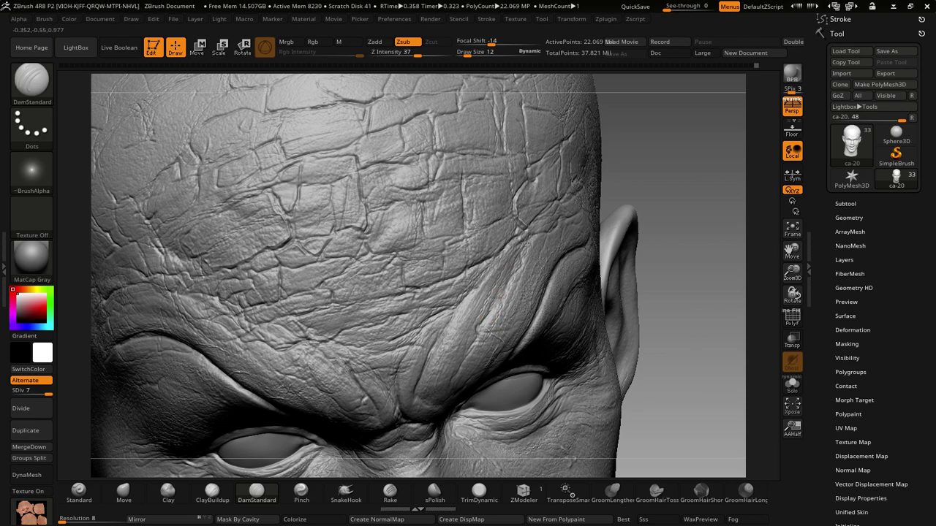
pyautogui.keyDown('alt'); pyautogui.moveTo(512, 265); pyautogui.dragTo(501, 293, button='right'); pyautogui.keyUp('alt')
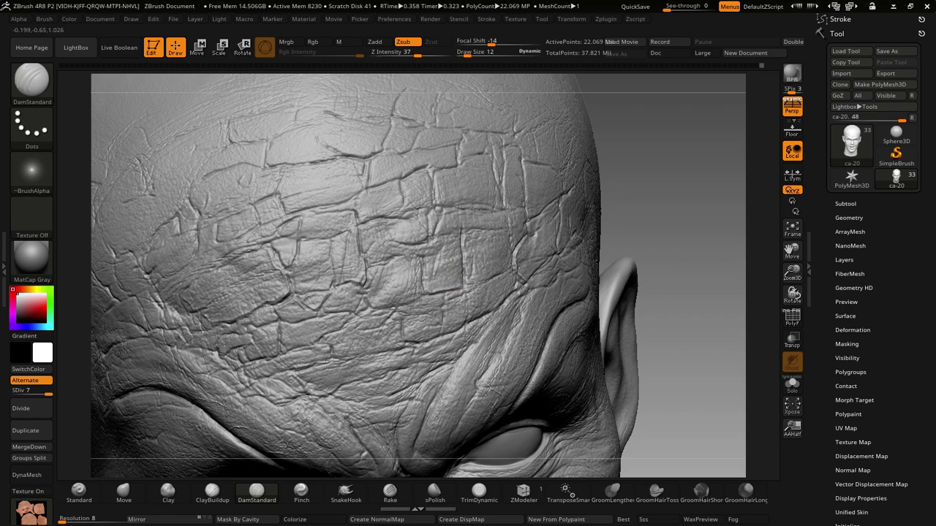
pyautogui.moveTo(449, 299); pyautogui.dragTo(423, 291, button='right')
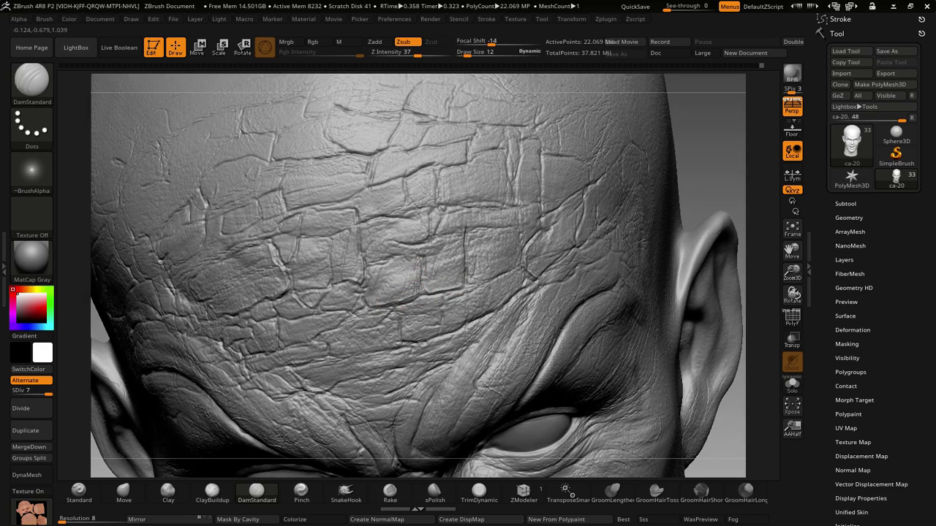
pyautogui.moveTo(414, 294)
pyautogui.mouseDown(button='right')
pyautogui.moveTo(443, 271)
pyautogui.moveTo(415, 296)
pyautogui.mouseUp(button='right')
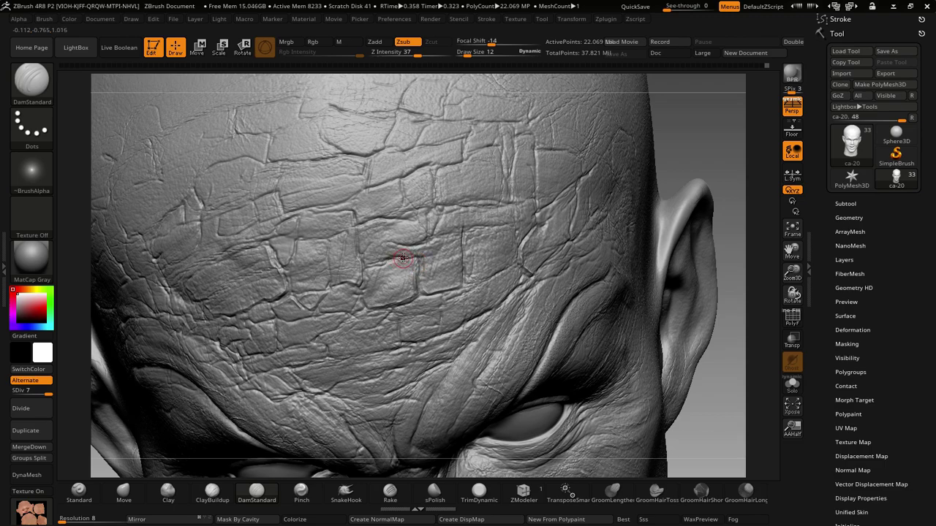
pyautogui.moveTo(494, 290); pyautogui.dragTo(497, 290, button='right')
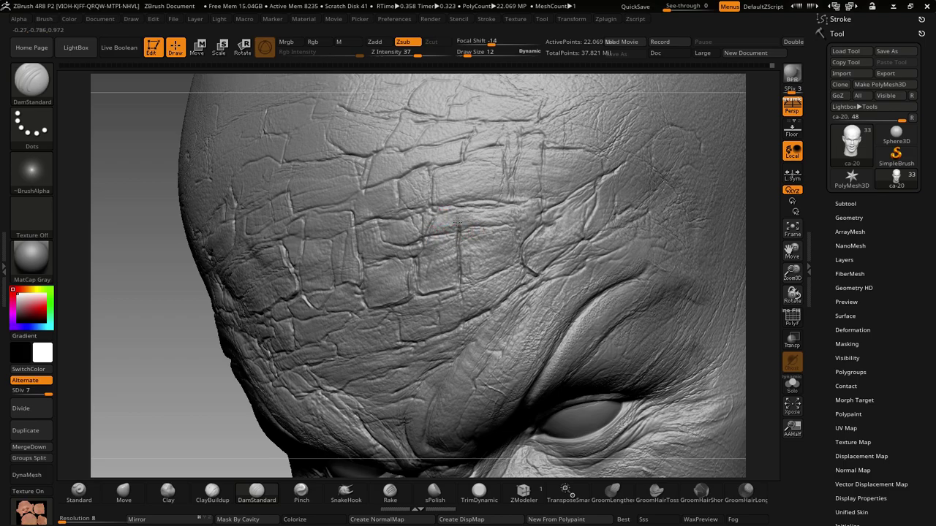
pyautogui.moveTo(522, 263); pyautogui.dragTo(570, 253, button='right')
pyautogui.moveTo(585, 315)
pyautogui.mouseDown(button='right')
pyautogui.moveTo(595, 312)
pyautogui.moveTo(417, 324)
pyautogui.mouseUp(button='right')
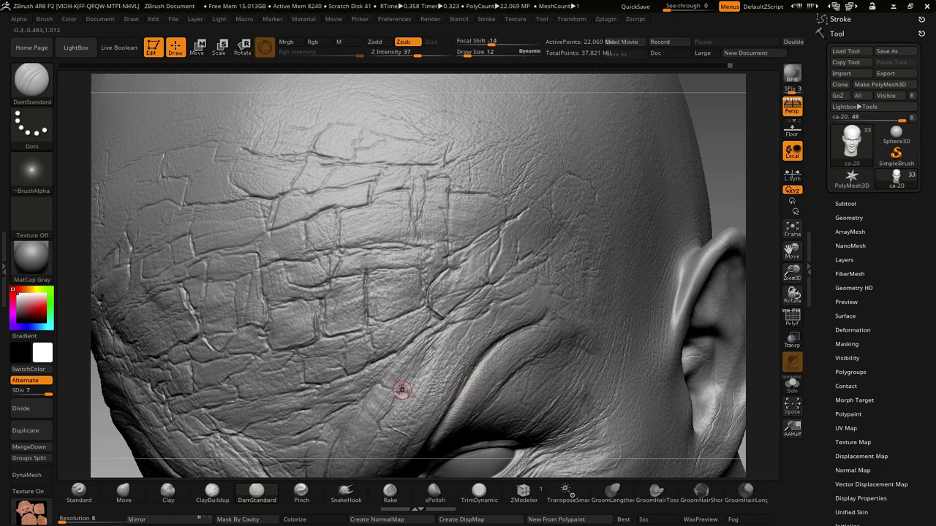
pyautogui.moveTo(415, 386); pyautogui.dragTo(434, 316, button='right')
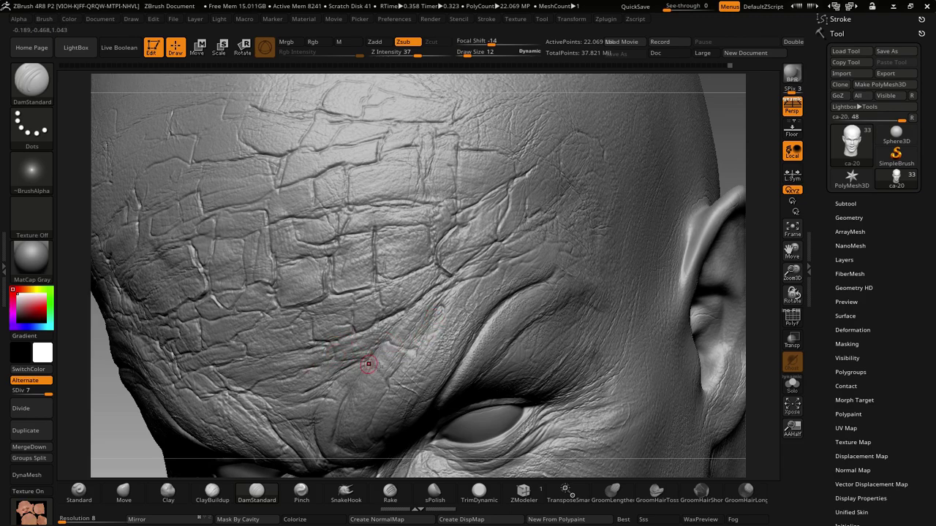
pyautogui.moveTo(534, 395); pyautogui.dragTo(484, 342, button='right')
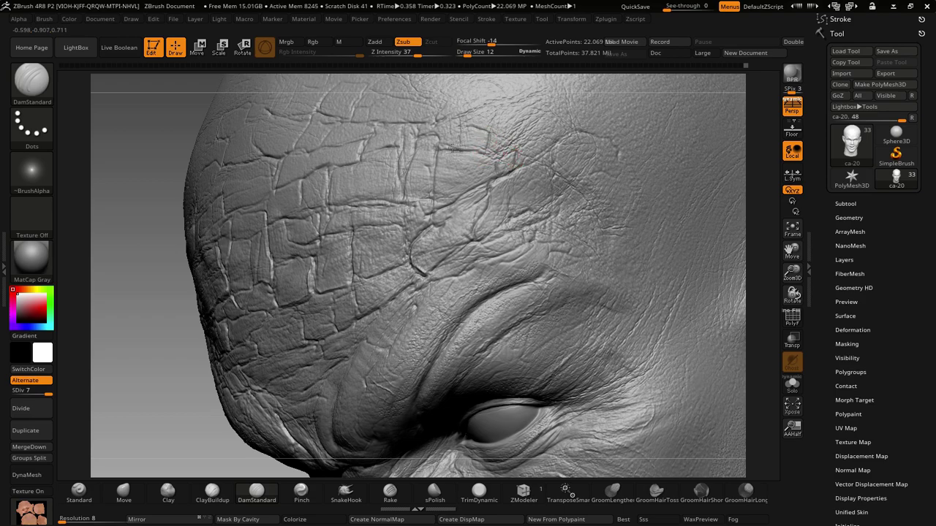
pyautogui.moveTo(552, 313); pyautogui.dragTo(547, 291, button='right')
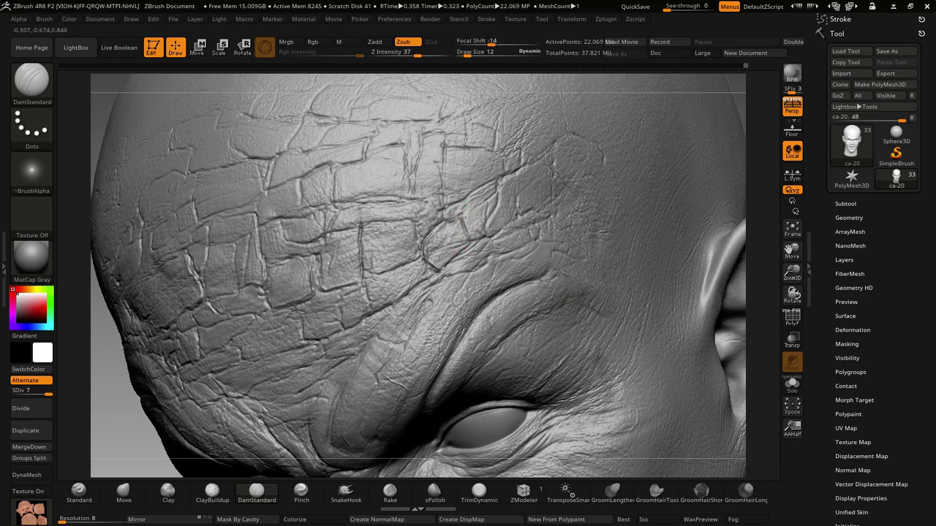
pyautogui.moveTo(489, 218); pyautogui.dragTo(398, 299, button='right')
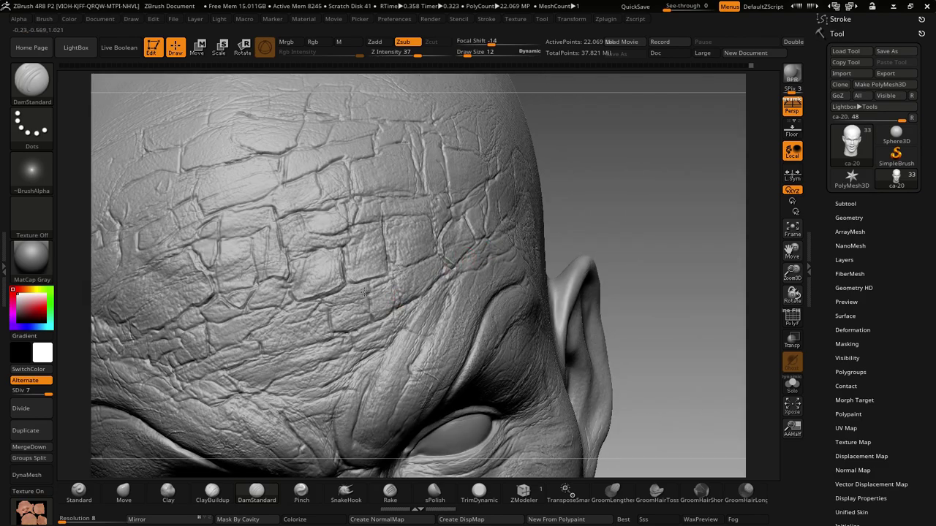
pyautogui.moveTo(351, 296); pyautogui.dragTo(468, 371, button='right')
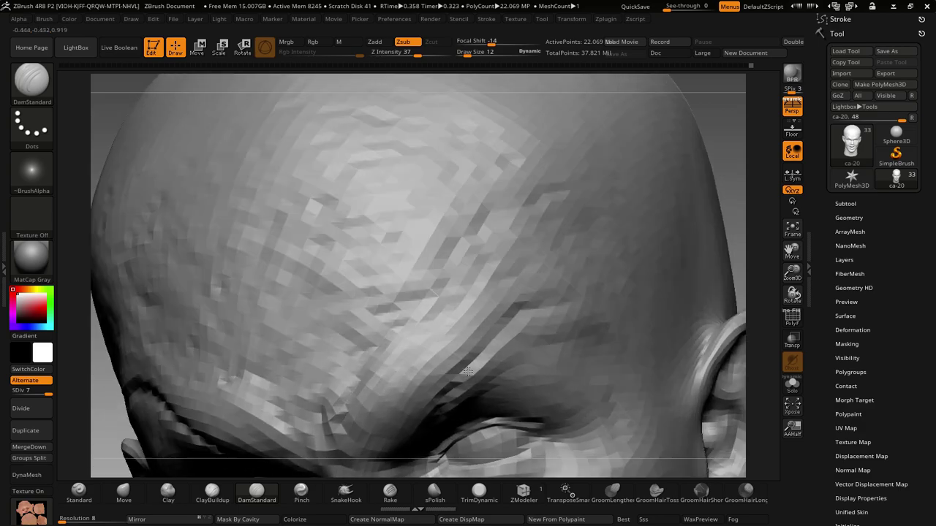
pyautogui.moveTo(418, 401); pyautogui.dragTo(421, 381, button='right')
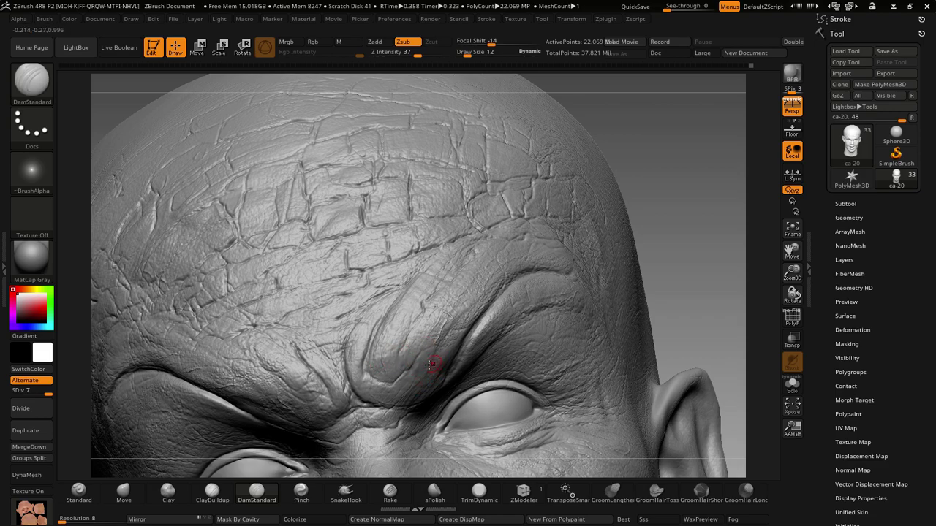
pyautogui.moveTo(432, 363); pyautogui.dragTo(457, 360, button='right')
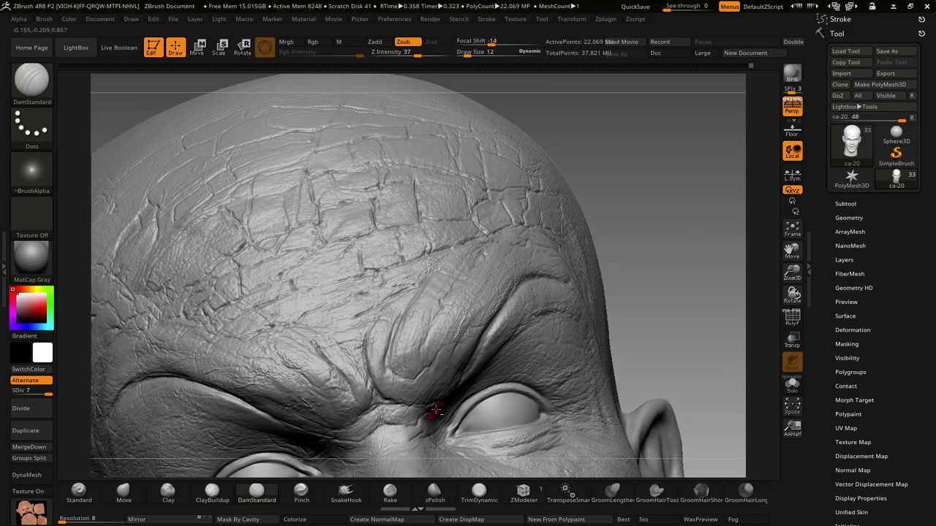
pyautogui.moveTo(444, 404); pyautogui.dragTo(429, 414, button='right')
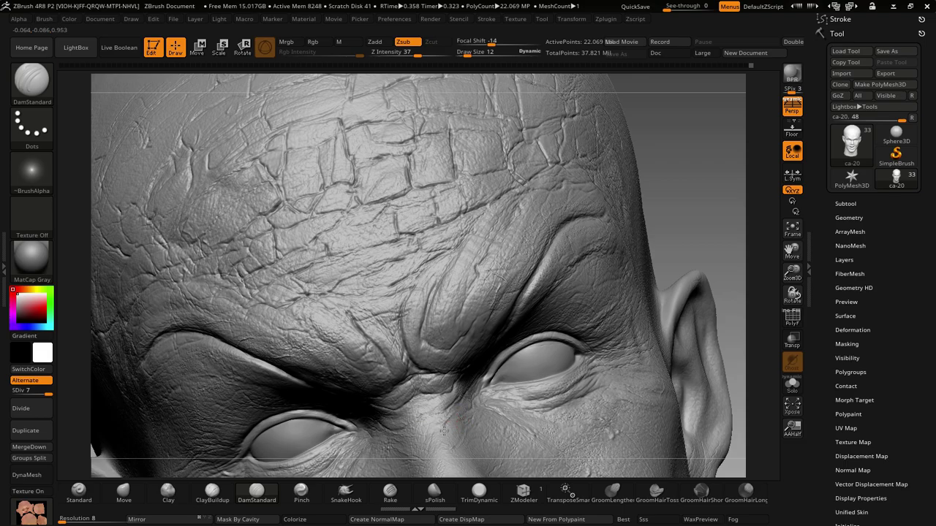
pyautogui.moveTo(488, 389)
pyautogui.mouseDown(button='right')
pyautogui.moveTo(459, 416)
pyautogui.moveTo(535, 361)
pyautogui.moveTo(437, 388)
pyautogui.mouseUp(button='right')
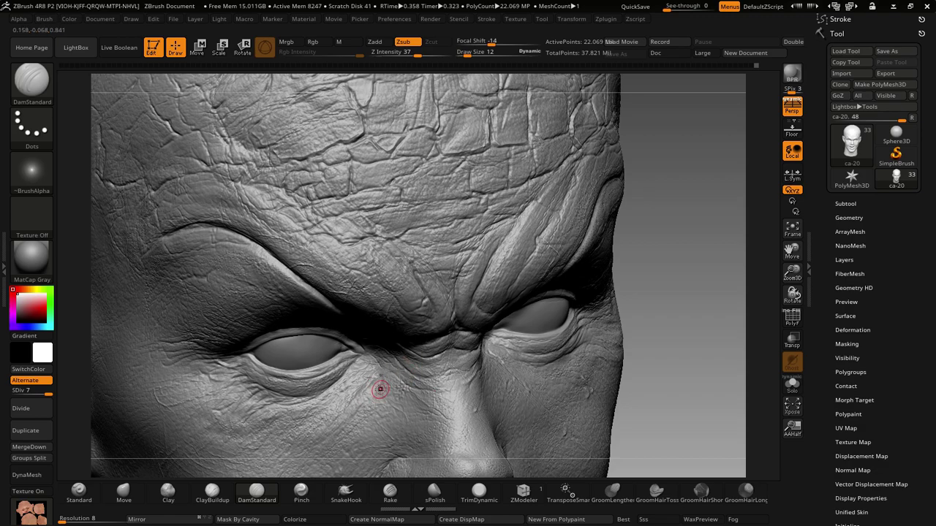
pyautogui.moveTo(335, 411)
pyautogui.mouseDown(button='right')
pyautogui.moveTo(415, 367)
pyautogui.moveTo(447, 367)
pyautogui.moveTo(451, 382)
pyautogui.mouseUp(button='right')
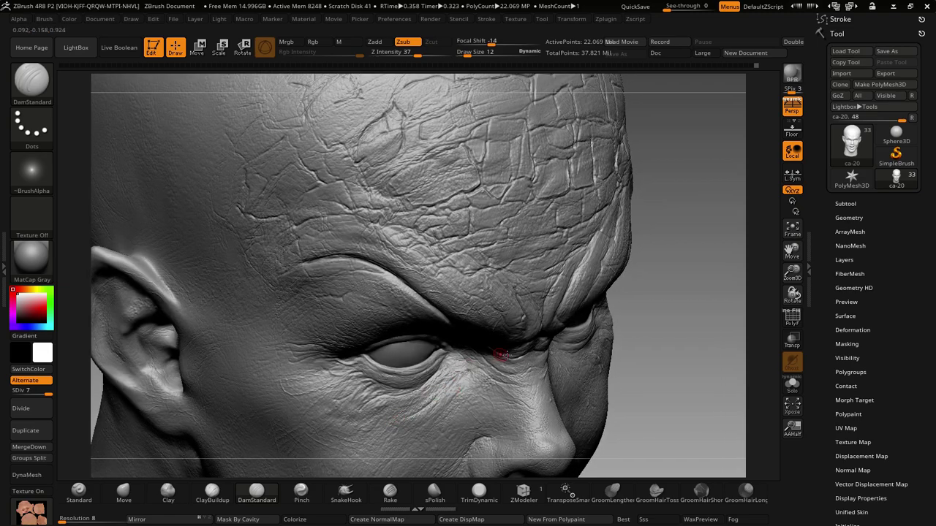
pyautogui.moveTo(502, 354)
pyautogui.mouseDown(button='right')
pyautogui.moveTo(485, 330)
pyautogui.moveTo(536, 385)
pyautogui.mouseUp(button='right')
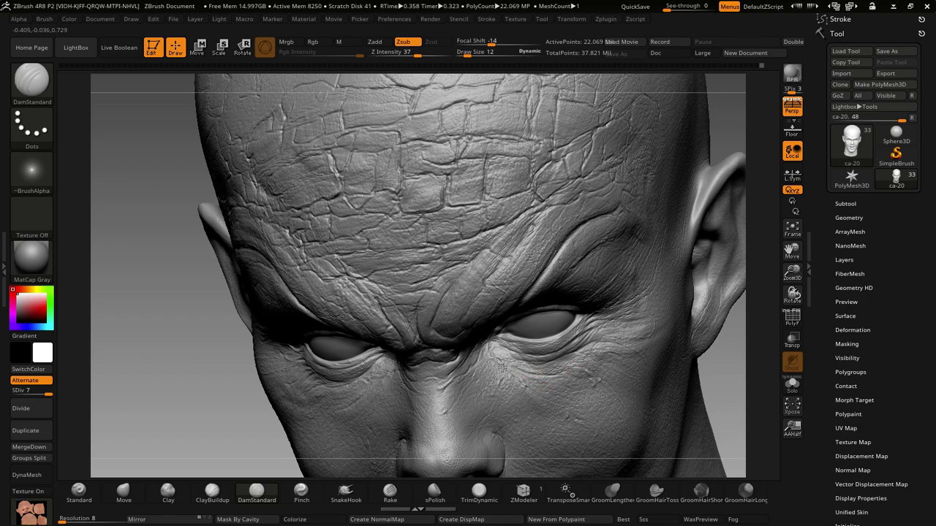
pyautogui.moveTo(488, 350)
pyautogui.mouseDown(button='right')
pyautogui.moveTo(553, 380)
pyautogui.moveTo(509, 388)
pyautogui.mouseUp(button='right')
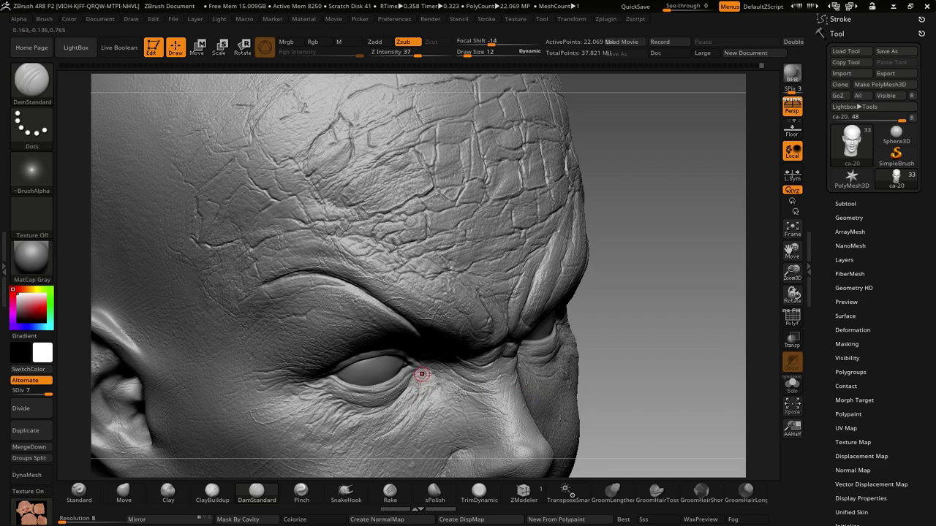
pyautogui.moveTo(463, 415)
pyautogui.mouseDown(button='right')
pyautogui.moveTo(467, 397)
pyautogui.moveTo(599, 390)
pyautogui.moveTo(492, 316)
pyautogui.mouseUp(button='right')
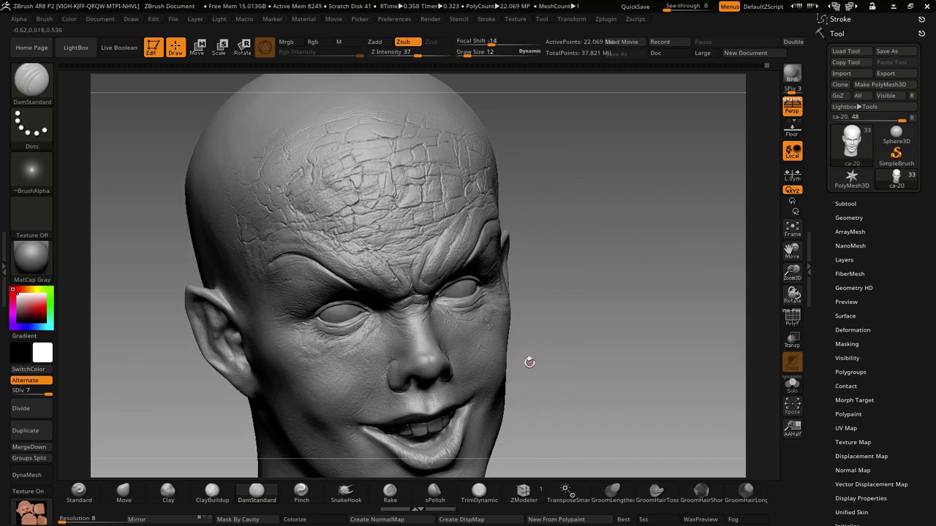
# - Frame the cracked forehead and raise the DamStandard draw size to 9
pyautogui.moveTo(526, 360)
pyautogui.mouseDown(button='right')
pyautogui.moveTo(534, 344)
pyautogui.moveTo(544, 348)
pyautogui.mouseUp(button='right')
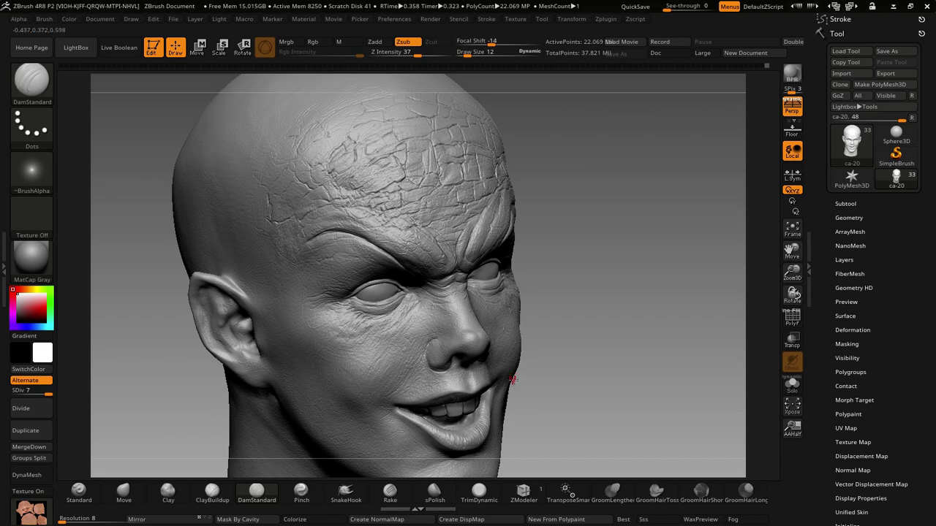
pyautogui.keyDown('alt'); pyautogui.moveTo(513, 381); pyautogui.dragTo(368, 339, button='right'); pyautogui.keyUp('alt')
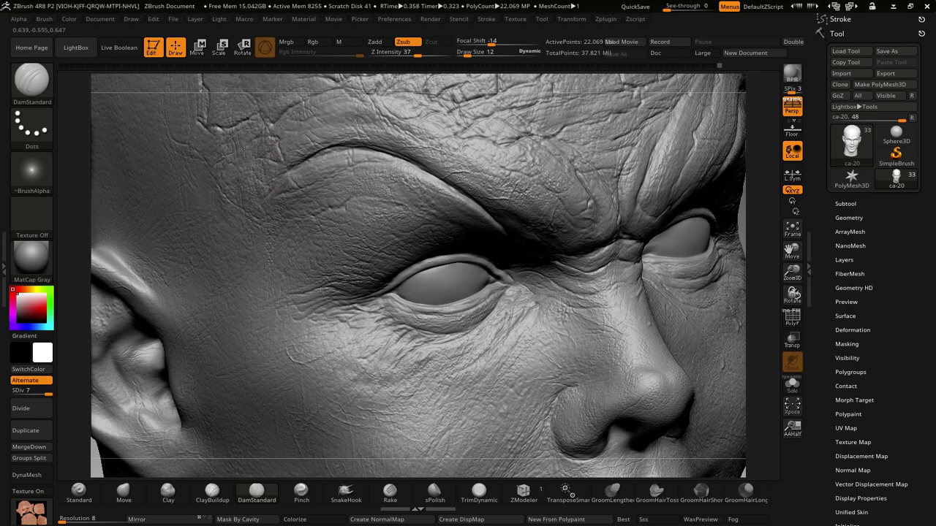
pyautogui.keyDown('alt'); pyautogui.moveTo(370, 226); pyautogui.dragTo(434, 272, button='right'); pyautogui.keyUp('alt')
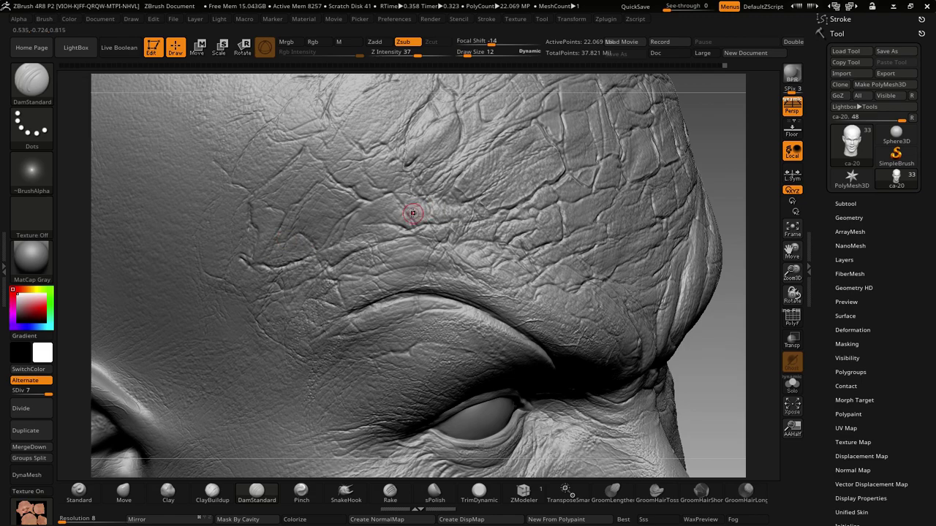
pyautogui.moveTo(409, 224); pyautogui.dragTo(495, 393, button='right')
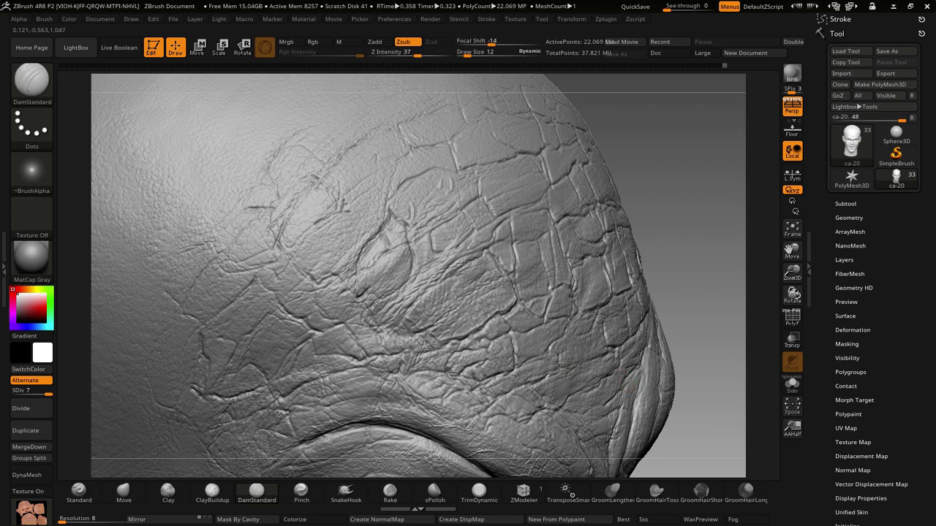
pyautogui.moveTo(550, 240)
pyautogui.mouseDown(button='right')
pyautogui.moveTo(546, 249)
pyautogui.moveTo(602, 226)
pyautogui.moveTo(507, 339)
pyautogui.mouseUp(button='right')
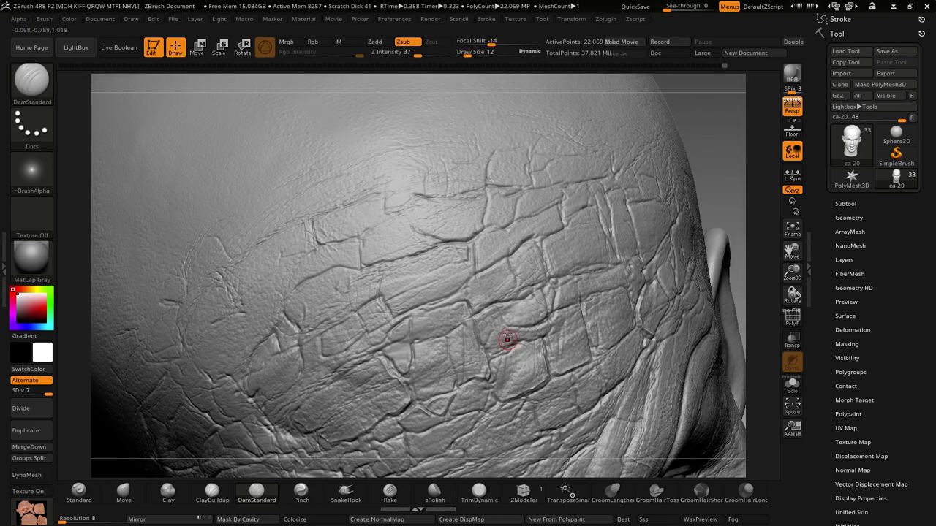
pyautogui.rightClick(468, 302)
pyautogui.moveTo(466, 295); pyautogui.dragTo(474, 295)
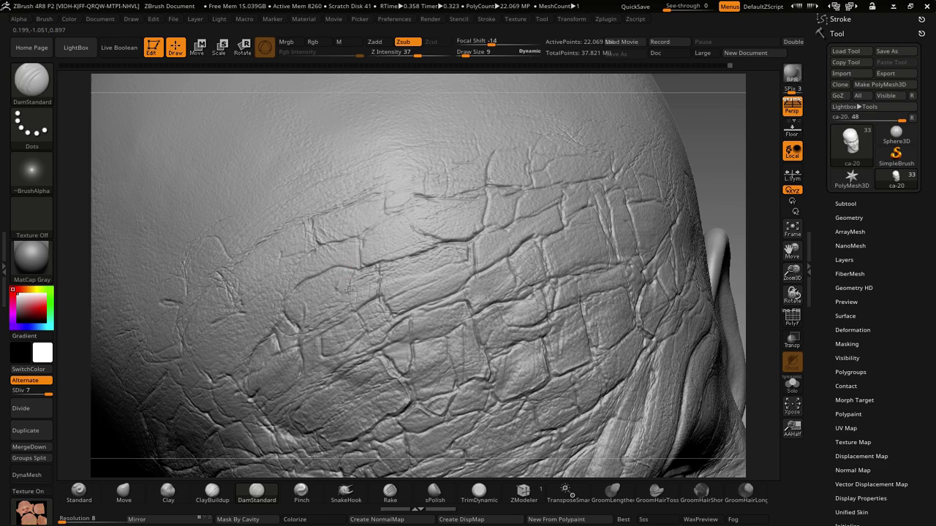
# - Cycle to a lower subdivision level and back, then carve extra cracks from forehead to temple
pyautogui.hotkey('shift', 'd')
pyautogui.press('d')
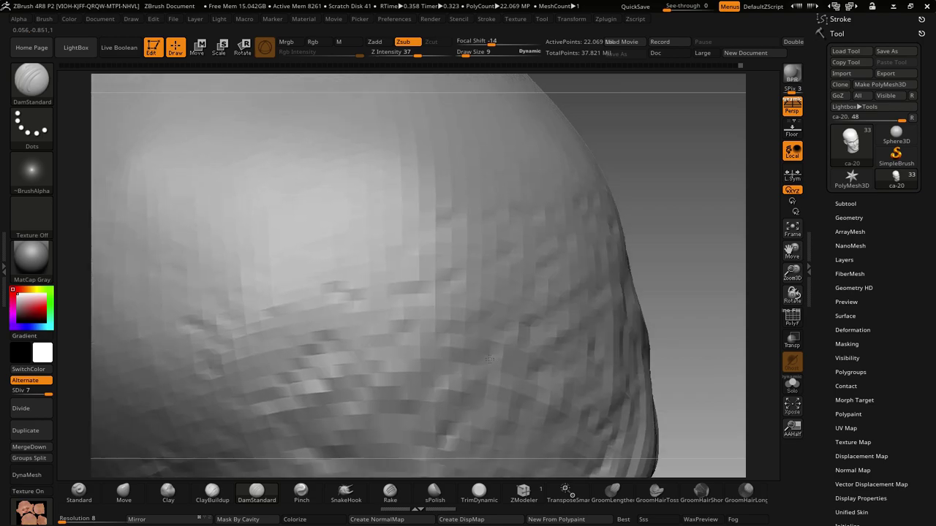
pyautogui.moveTo(440, 334); pyautogui.dragTo(415, 247, button='right')
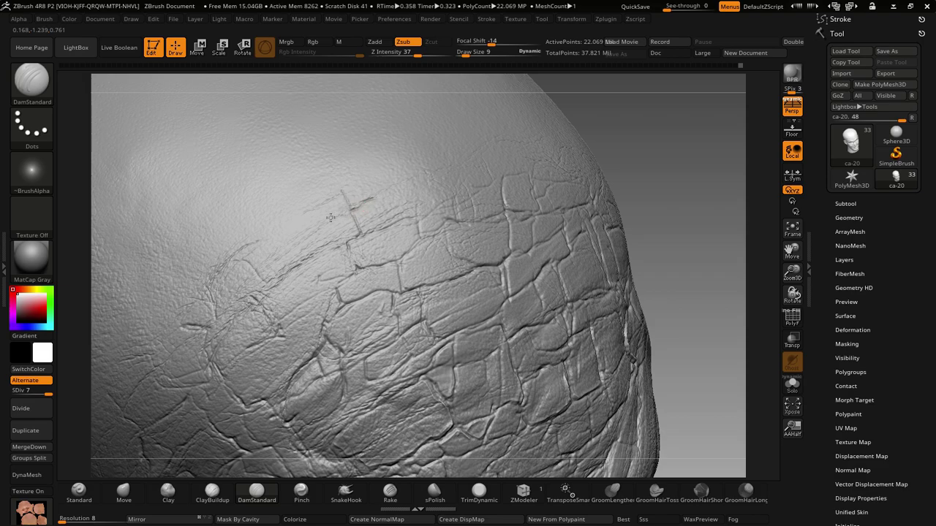
pyautogui.moveTo(334, 215)
pyautogui.mouseDown(button='right')
pyautogui.moveTo(434, 246)
pyautogui.moveTo(417, 246)
pyautogui.mouseUp(button='right')
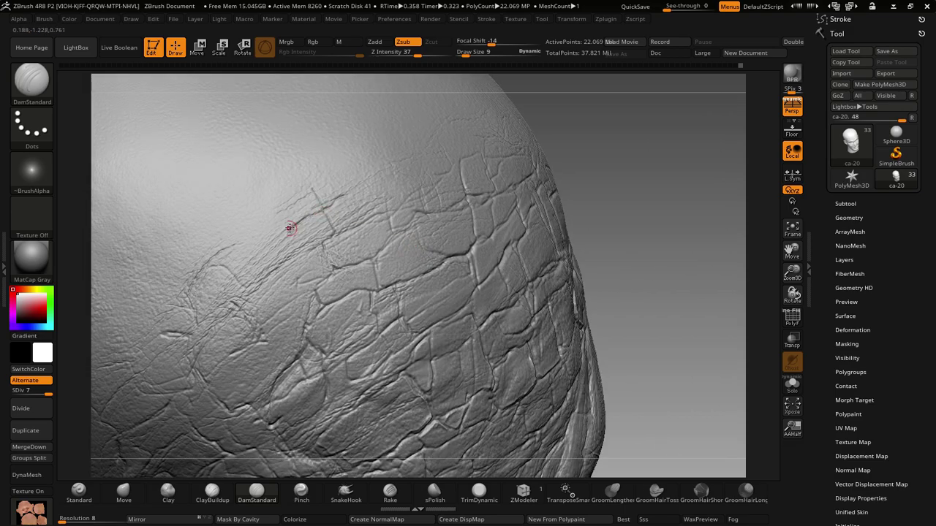
pyautogui.moveTo(289, 228)
pyautogui.mouseDown(button='right')
pyautogui.moveTo(454, 314)
pyautogui.moveTo(403, 302)
pyautogui.mouseUp(button='right')
pyautogui.moveTo(469, 283); pyautogui.dragTo(463, 313, button='right')
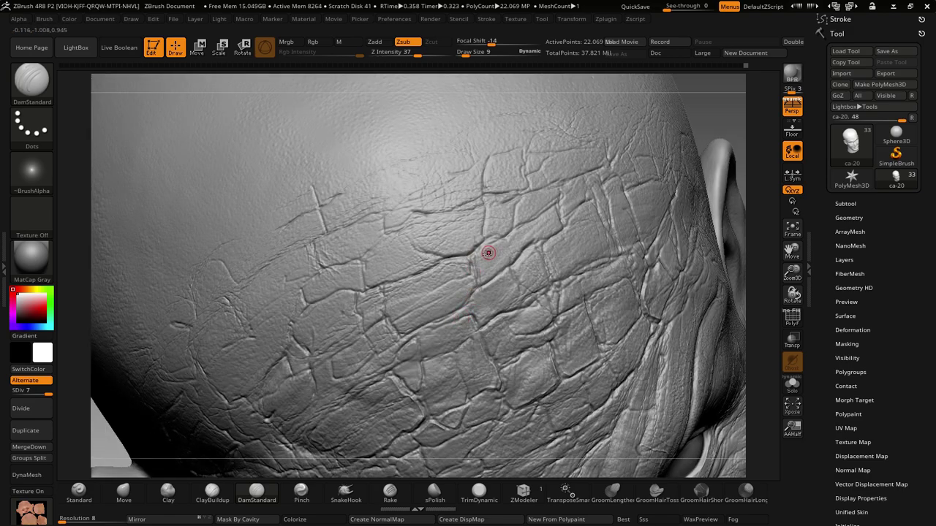
pyautogui.moveTo(557, 288)
pyautogui.mouseDown(button='right')
pyautogui.moveTo(568, 347)
pyautogui.moveTo(549, 300)
pyautogui.mouseUp(button='right')
pyautogui.moveTo(599, 359)
pyautogui.mouseDown(button='right')
pyautogui.moveTo(570, 382)
pyautogui.moveTo(532, 299)
pyautogui.mouseUp(button='right')
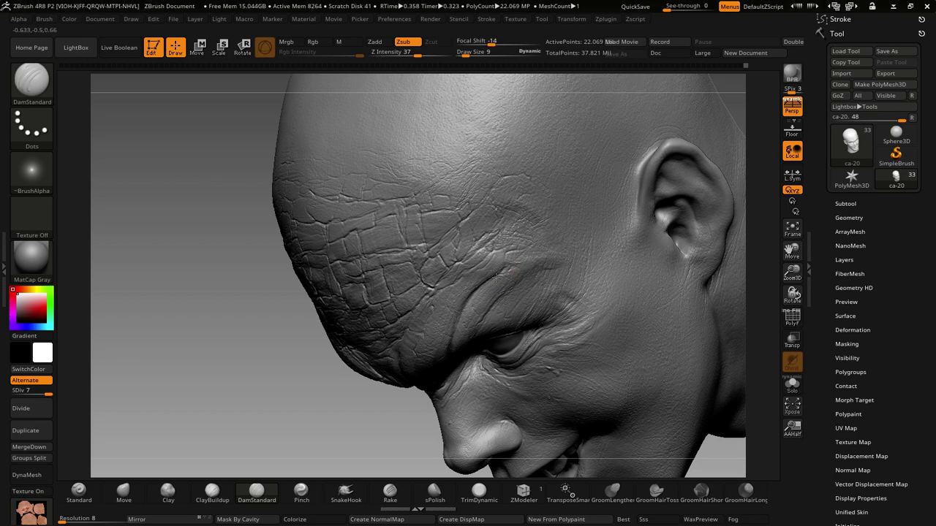
pyautogui.moveTo(485, 302)
pyautogui.mouseDown(button='right')
pyautogui.moveTo(567, 289)
pyautogui.moveTo(567, 308)
pyautogui.mouseUp(button='right')
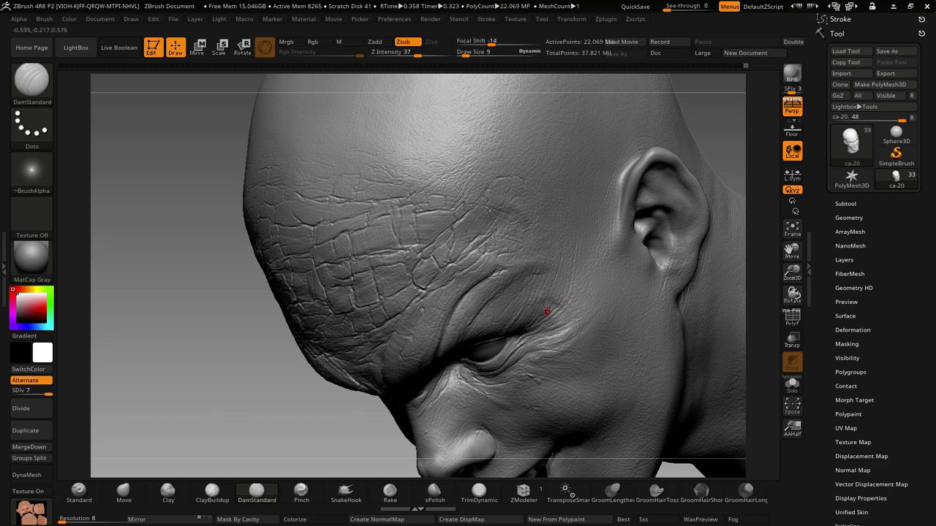
# - Resize the crease brush from 62 to 28 to 12 while working on the forehead cracks
pyautogui.rightClick(547, 312)
pyautogui.moveTo(549, 296); pyautogui.dragTo(562, 296)
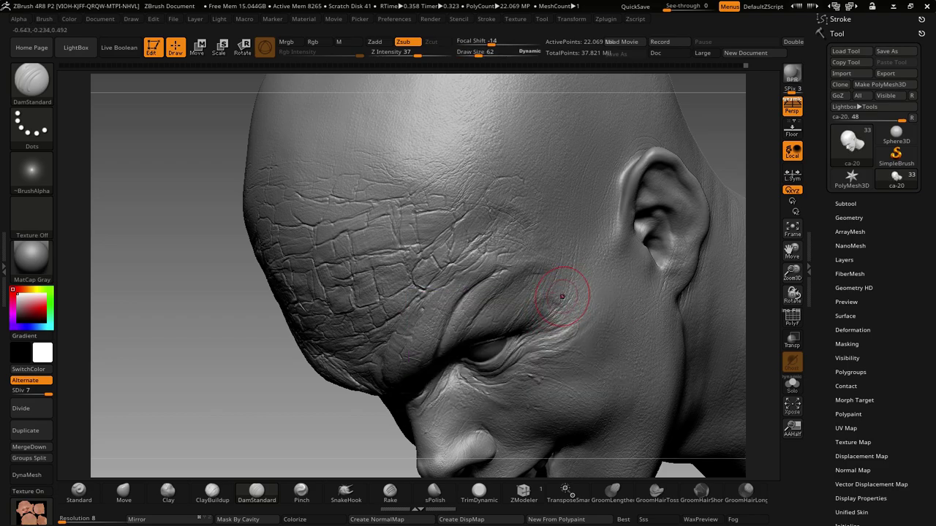
pyautogui.press('ctrl')
pyautogui.rightClick(550, 316)
pyautogui.moveTo(544, 313); pyautogui.dragTo(548, 314)
pyautogui.moveTo(549, 314); pyautogui.dragTo(554, 317, button='right')
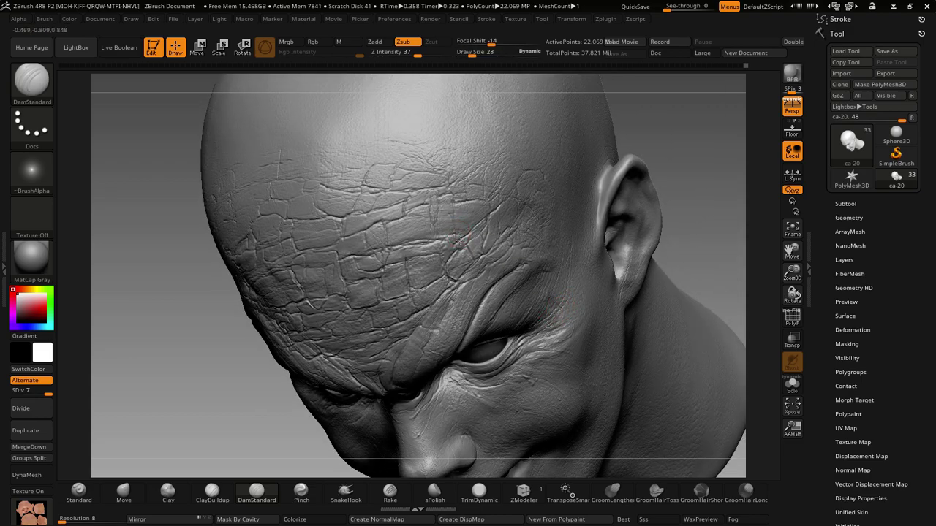
pyautogui.keyDown('ctrl'); pyautogui.moveTo(464, 226); pyautogui.dragTo(475, 233, button='right'); pyautogui.keyUp('ctrl')
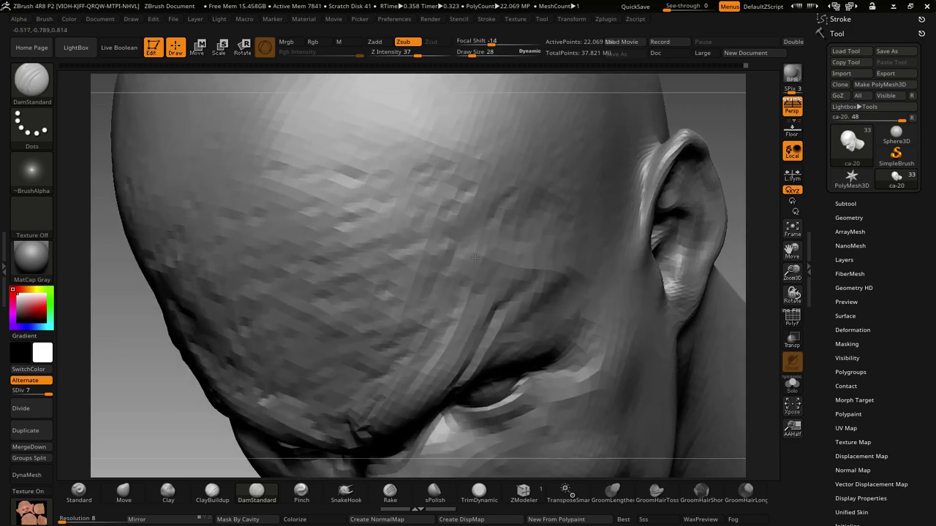
pyautogui.press('ctrl')
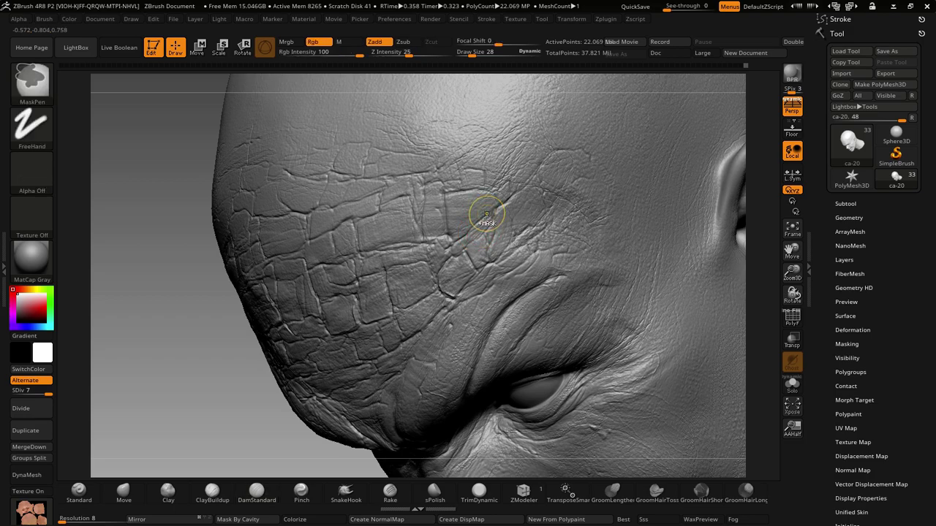
pyautogui.press('space')
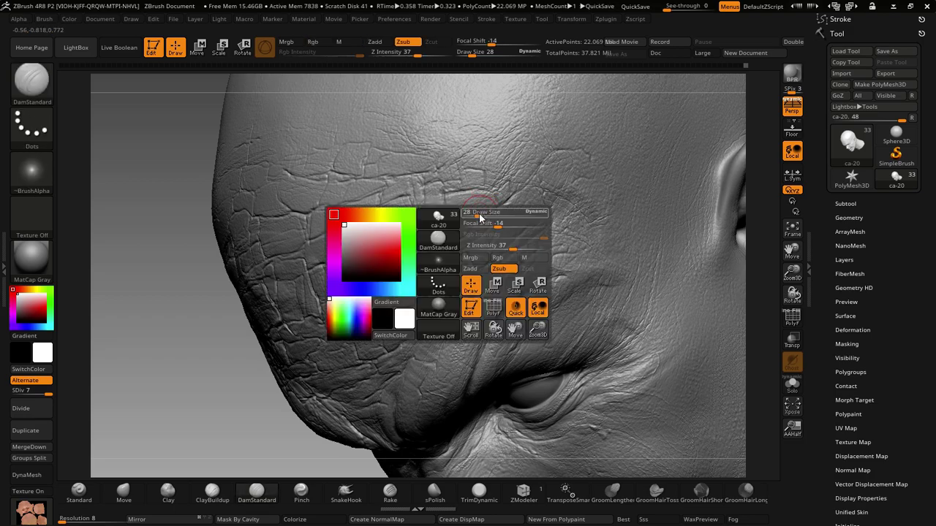
pyautogui.moveTo(474, 214); pyautogui.dragTo(468, 214)
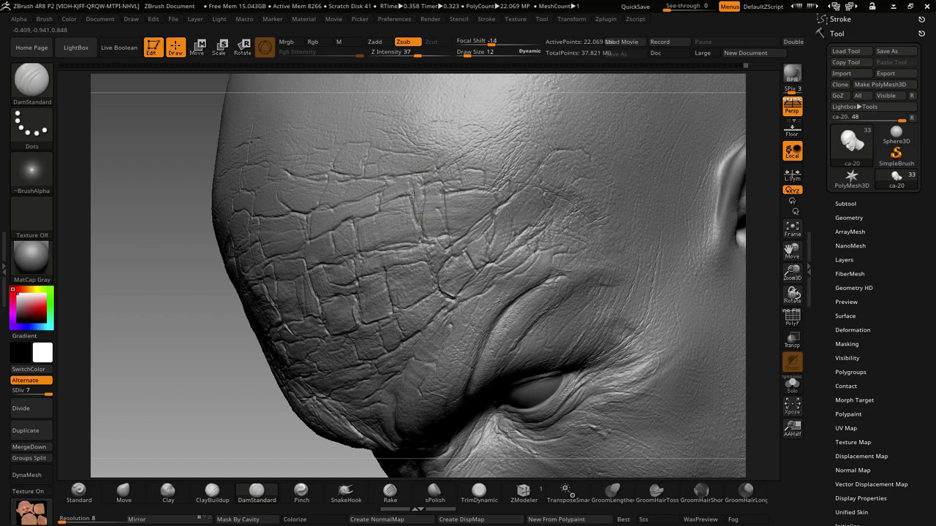
# - Carve deep crack lines along the side of the scalp, then undo the last two strokes
pyautogui.rightClick(437, 176)
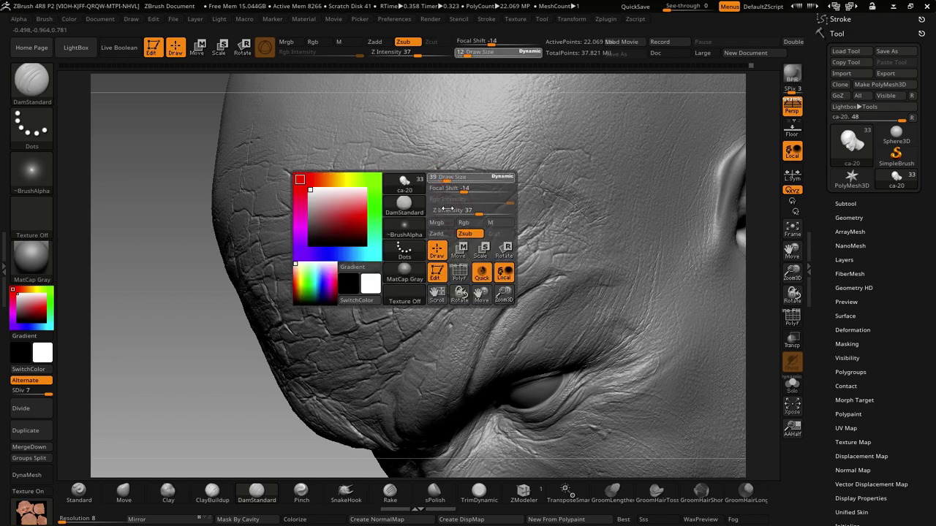
pyautogui.moveTo(443, 184); pyautogui.dragTo(455, 257, button='right')
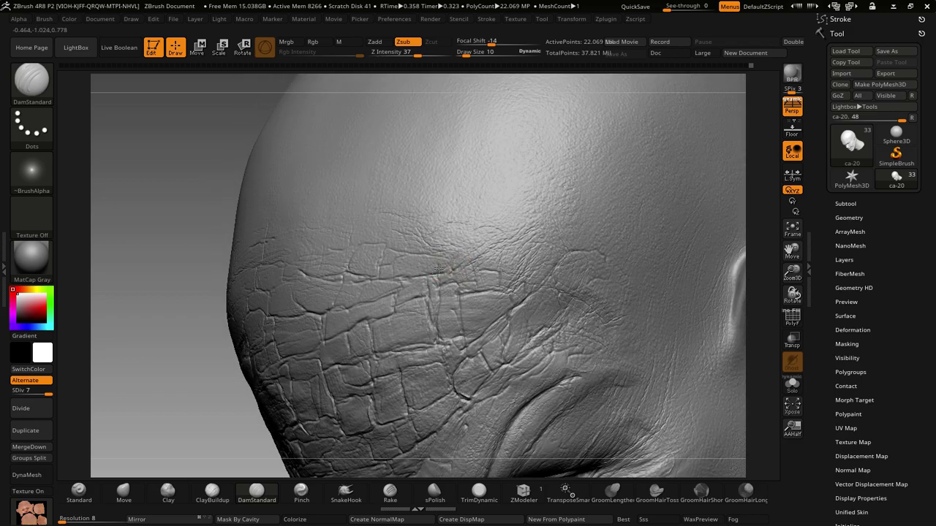
pyautogui.moveTo(470, 255); pyautogui.dragTo(439, 234, button='right')
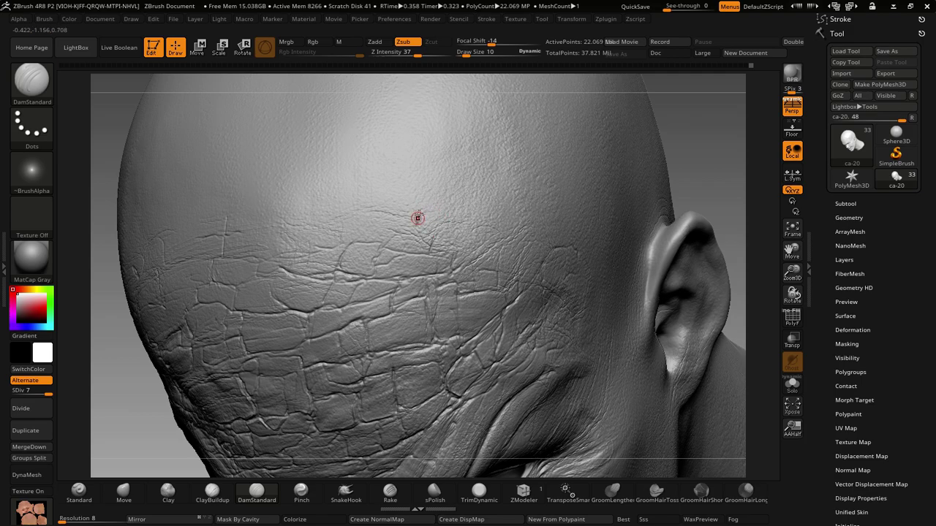
pyautogui.moveTo(442, 196); pyautogui.dragTo(382, 191, button='right')
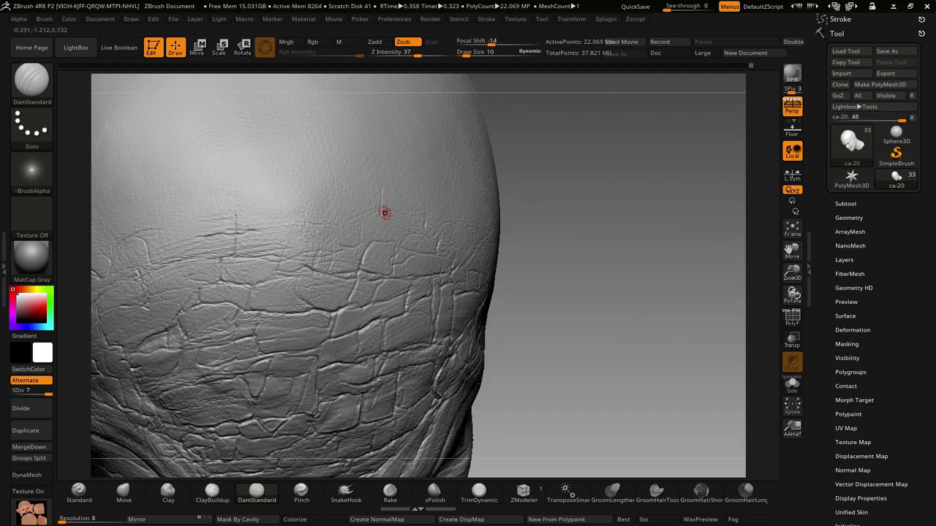
pyautogui.moveTo(375, 214); pyautogui.dragTo(375, 214, button='right')
pyautogui.moveTo(383, 195); pyautogui.dragTo(512, 282, button='right')
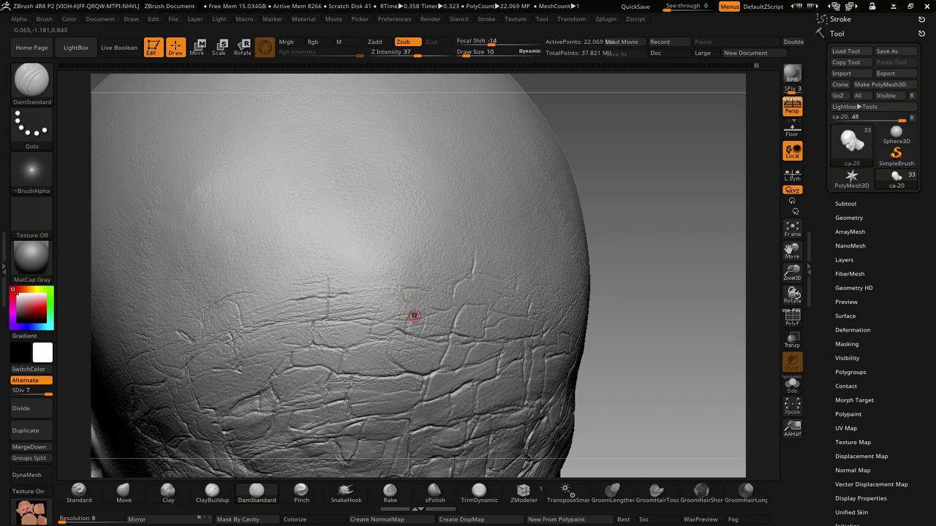
pyautogui.rightClick(374, 319)
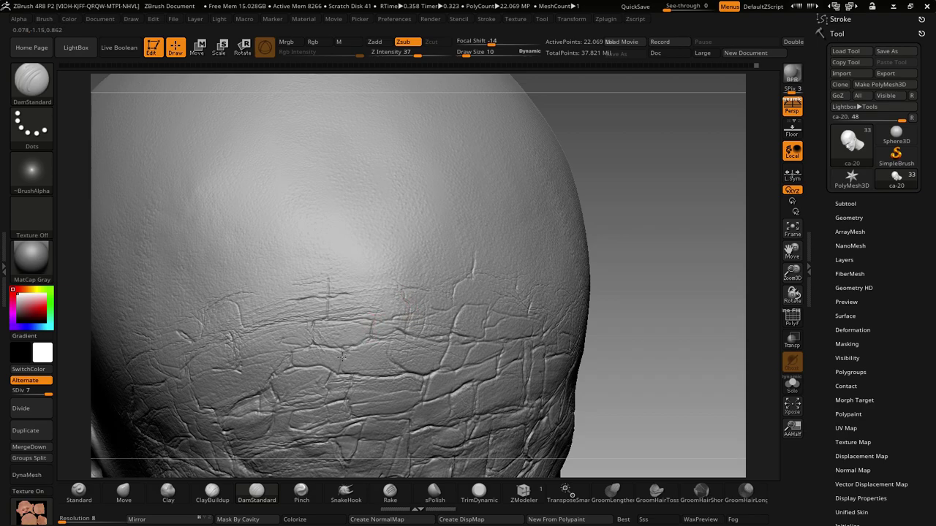
pyautogui.moveTo(367, 329); pyautogui.dragTo(381, 299, button='right')
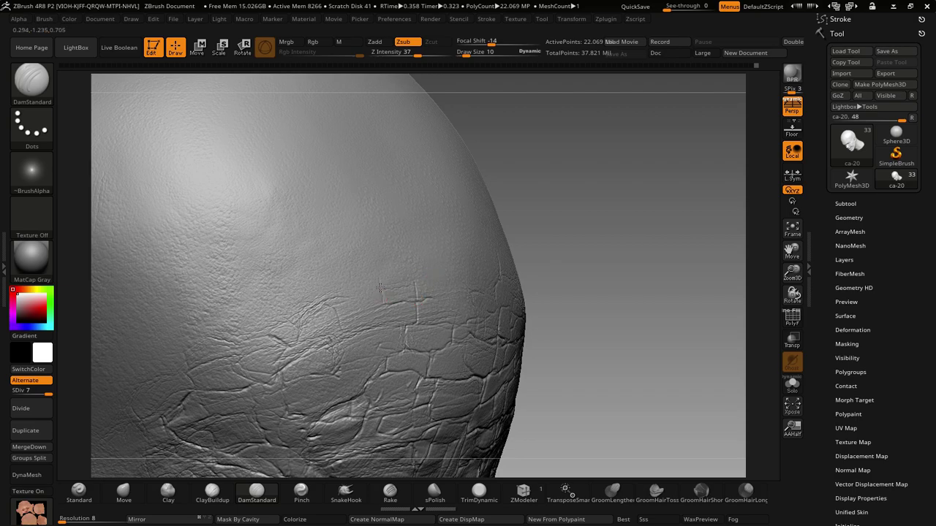
pyautogui.press('ctrl')
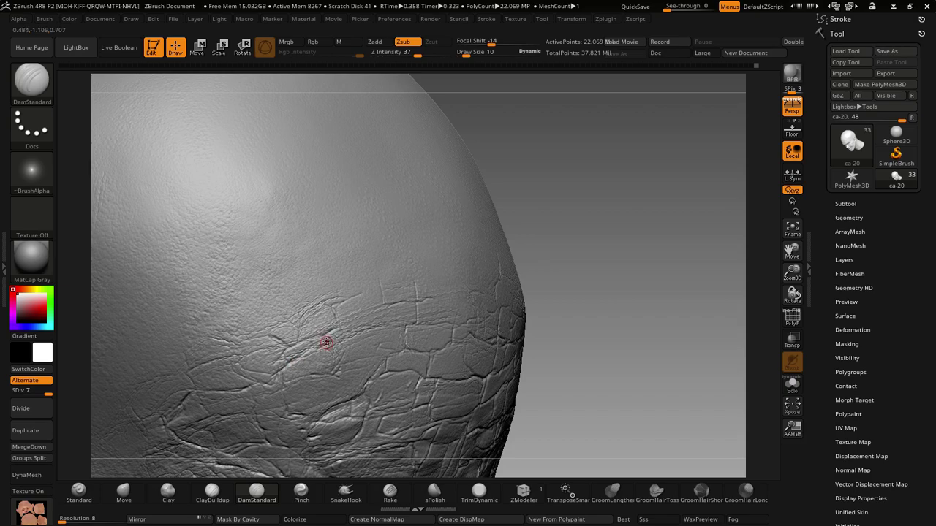
pyautogui.moveTo(372, 319); pyautogui.dragTo(432, 324, button='right')
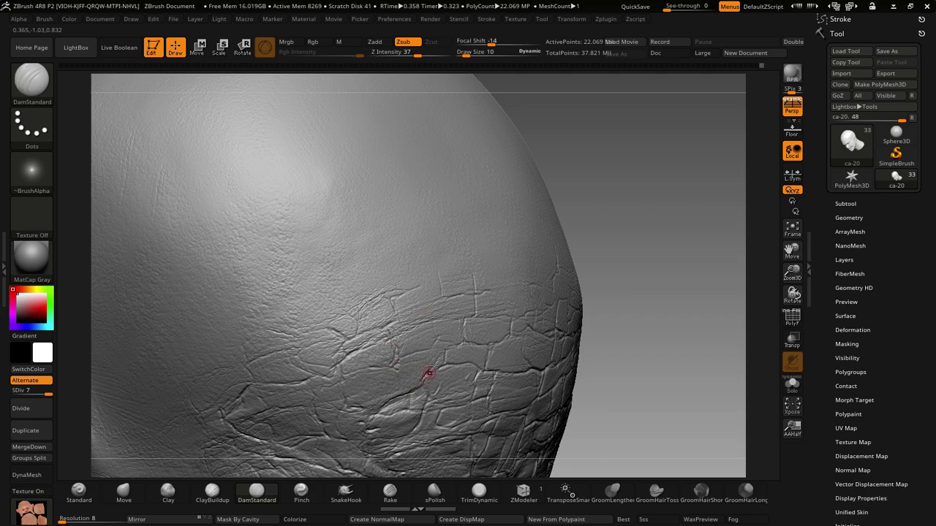
pyautogui.hotkey('ctrl', 'z')
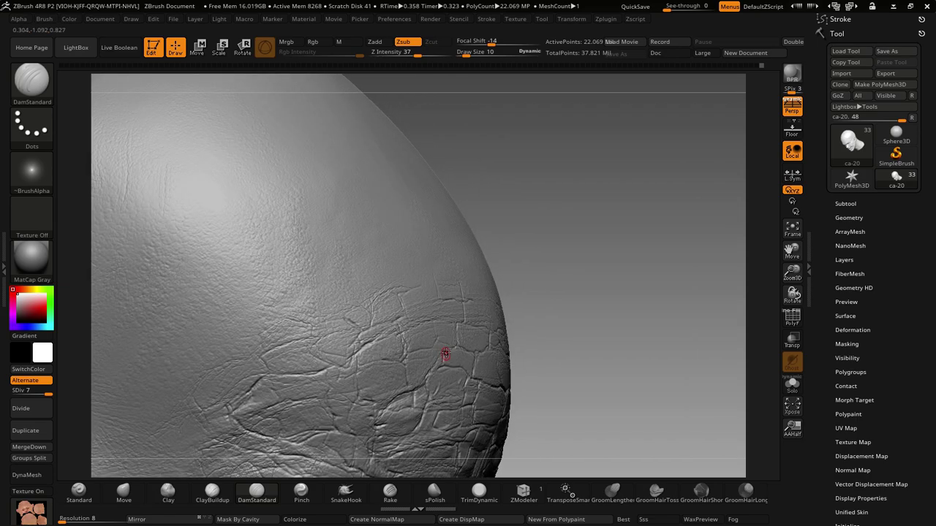
pyautogui.hotkey('ctrl', 'z')
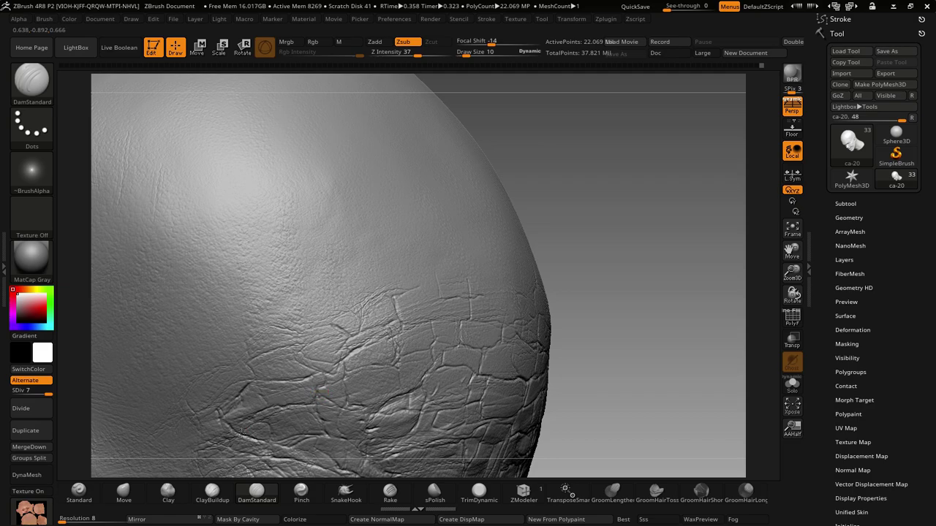
# - Continue crack strokes over the crown and scalp sides, then tilt back to the grinning face
pyautogui.moveTo(271, 405); pyautogui.dragTo(299, 359)
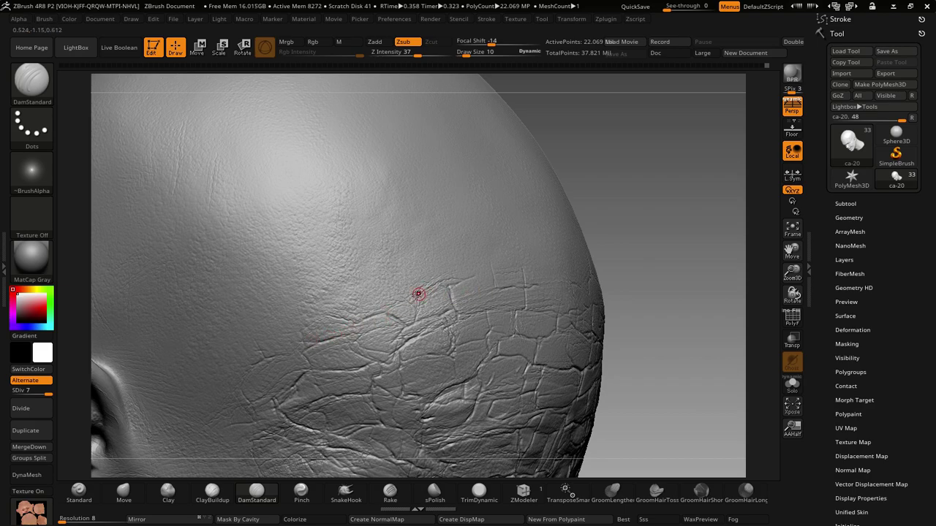
pyautogui.moveTo(514, 274); pyautogui.dragTo(497, 281, button='right')
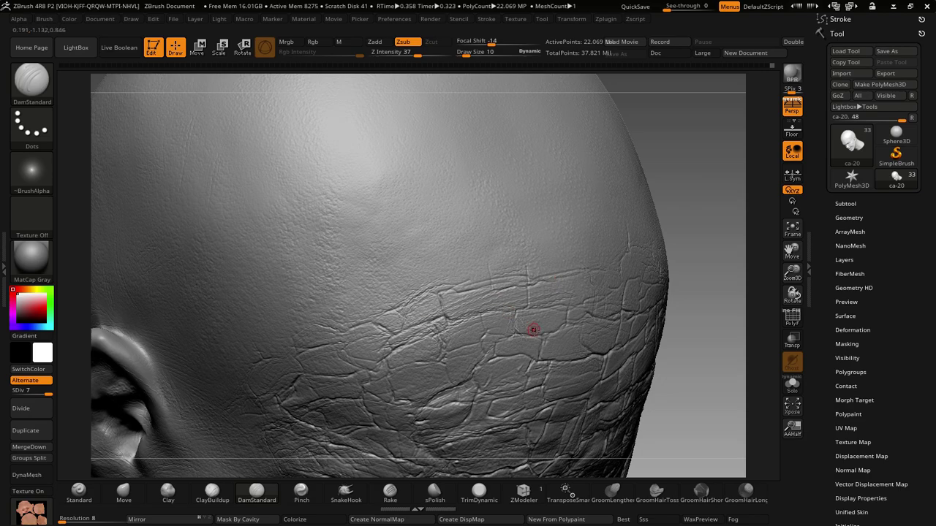
pyautogui.moveTo(533, 328)
pyautogui.mouseDown(button='right')
pyautogui.moveTo(541, 346)
pyautogui.moveTo(411, 348)
pyautogui.mouseUp(button='right')
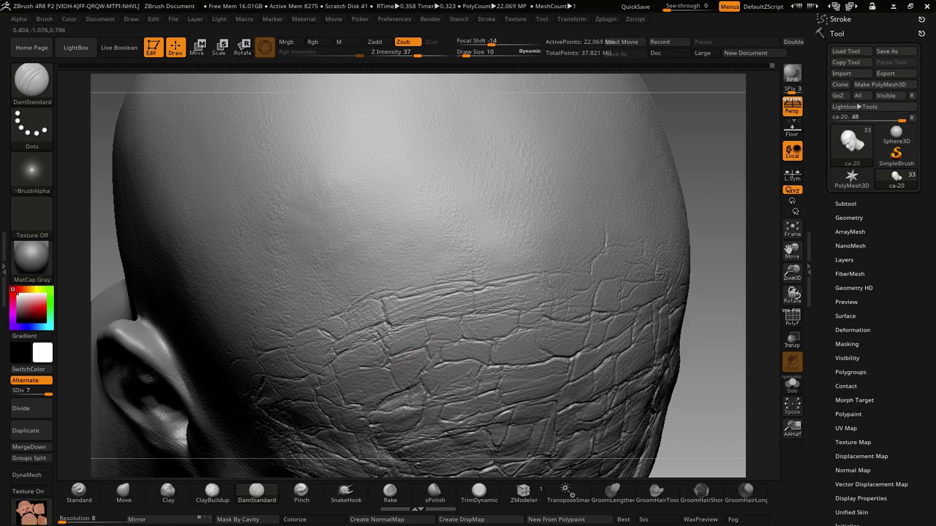
pyautogui.moveTo(522, 344); pyautogui.dragTo(535, 348, button='right')
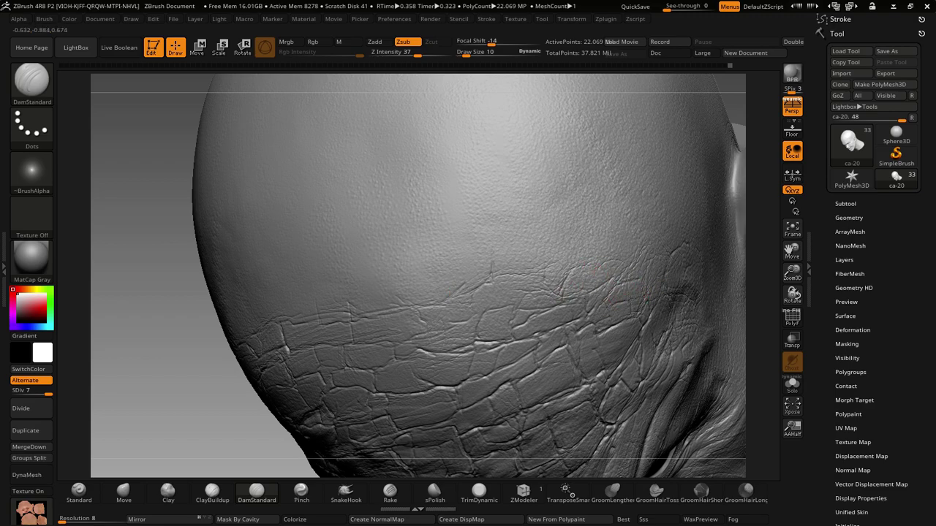
pyautogui.moveTo(678, 314); pyautogui.dragTo(558, 345, button='right')
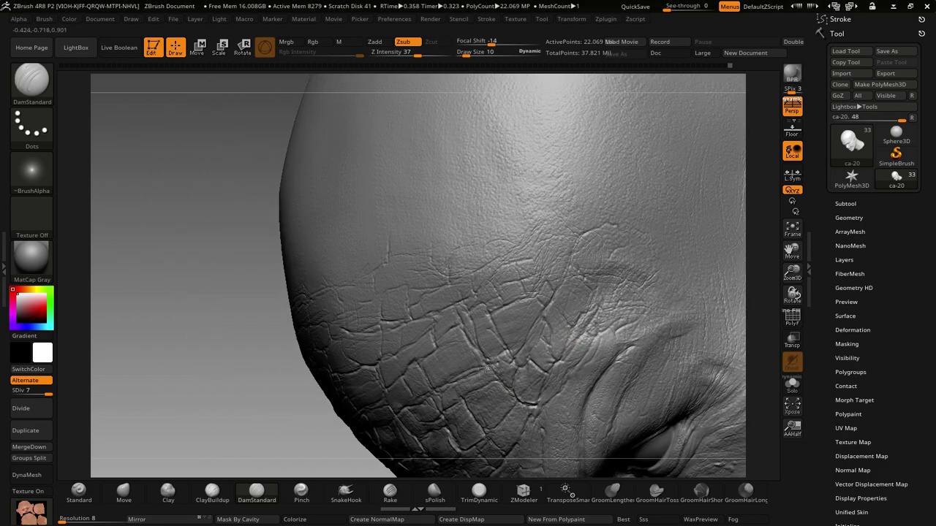
pyautogui.moveTo(568, 356); pyautogui.dragTo(548, 334, button='right')
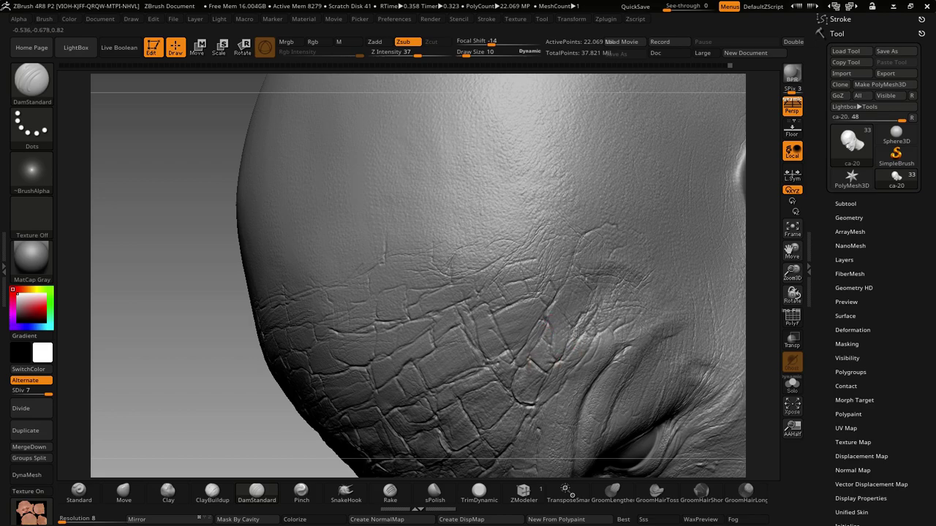
pyautogui.moveTo(565, 382)
pyautogui.mouseDown(button='right')
pyautogui.moveTo(547, 322)
pyautogui.moveTo(550, 407)
pyautogui.moveTo(526, 295)
pyautogui.moveTo(556, 286)
pyautogui.moveTo(599, 332)
pyautogui.moveTo(518, 243)
pyautogui.mouseUp(button='right')
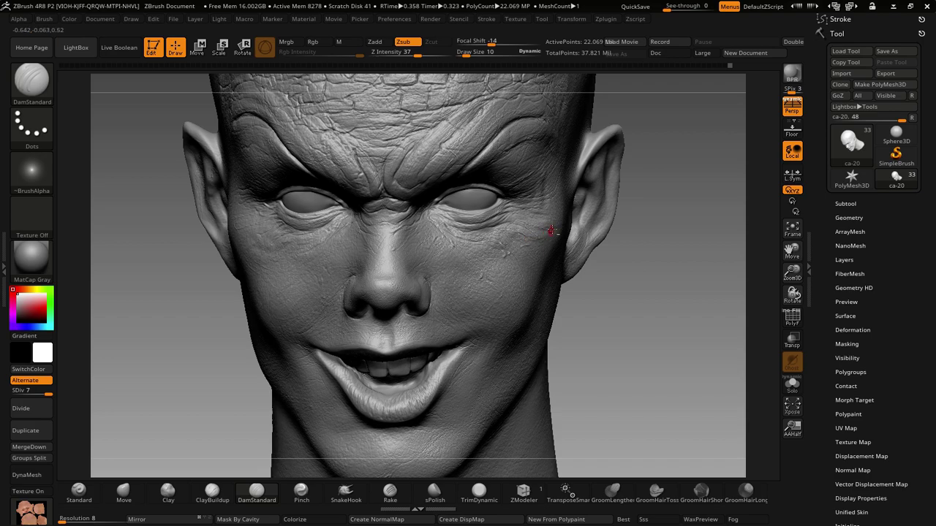
# - Zoom in on the face and raise the brush Draw Size from 10 to 19
pyautogui.moveTo(550, 232)
pyautogui.mouseDown(button='right')
pyautogui.moveTo(547, 247)
pyautogui.moveTo(539, 240)
pyautogui.mouseUp(button='right')
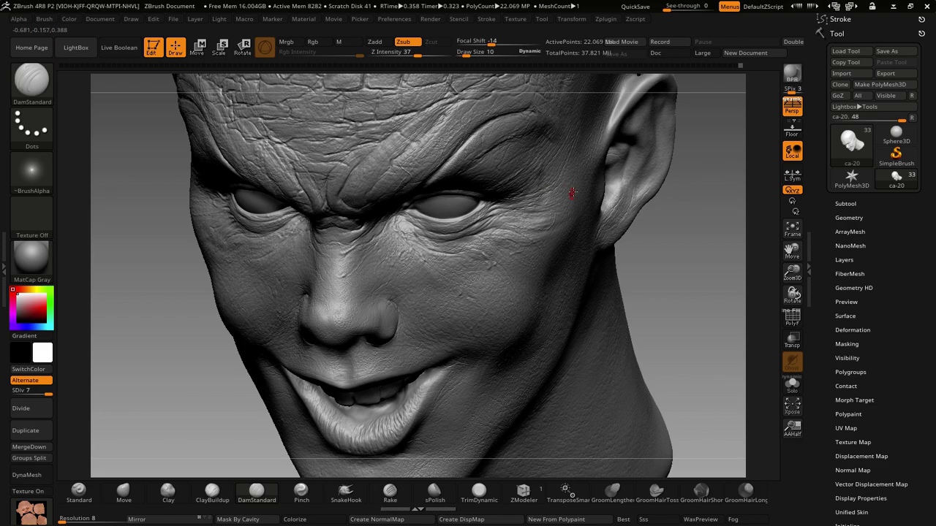
pyautogui.moveTo(568, 192)
pyautogui.keyDown('ctrl'); pyautogui.mouseDown(button='right')
pyautogui.moveTo(556, 212)
pyautogui.moveTo(588, 291)
pyautogui.mouseUp(button='right'); pyautogui.keyUp('ctrl')
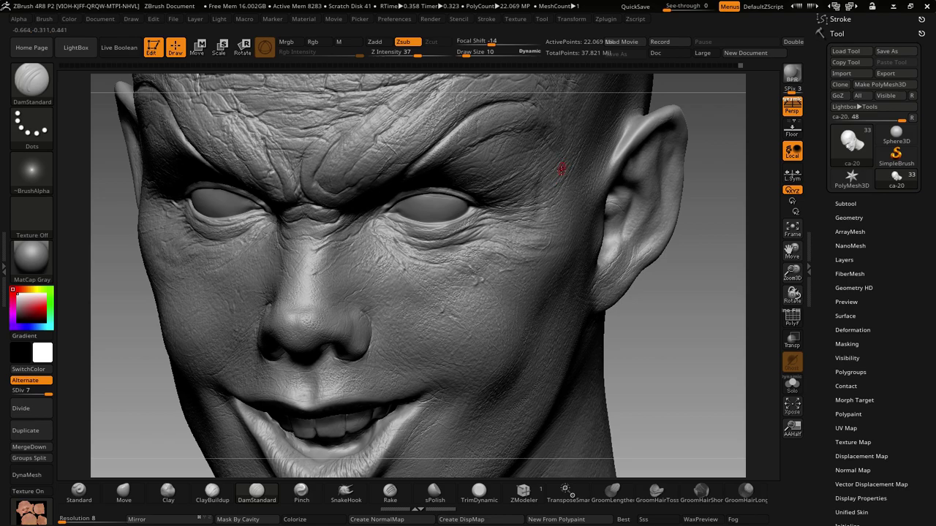
pyautogui.press('space')
pyautogui.moveTo(554, 204); pyautogui.dragTo(563, 204)
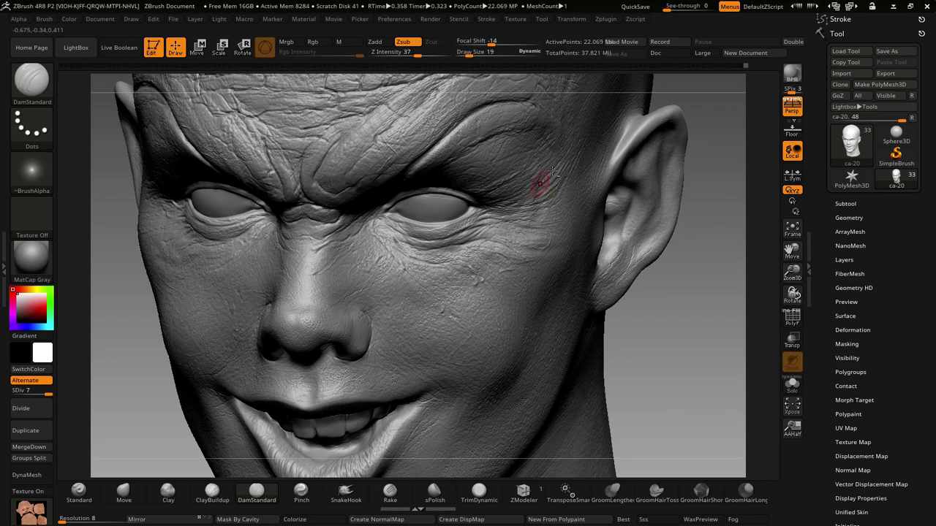
# - Sculpt crow's-feet wrinkles around the eyes with DamStandard at size 19
pyautogui.moveTo(539, 183); pyautogui.dragTo(588, 162, button='right')
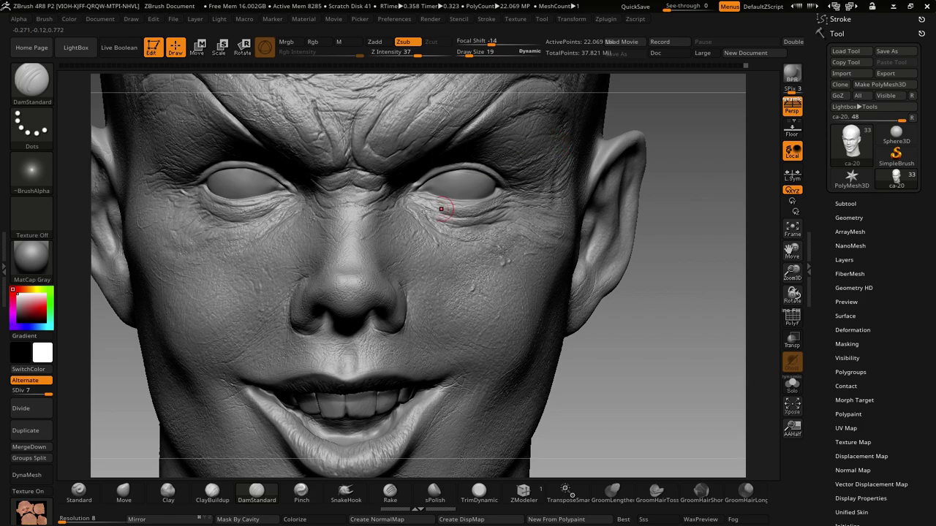
pyautogui.moveTo(314, 222); pyautogui.dragTo(250, 221, button='right')
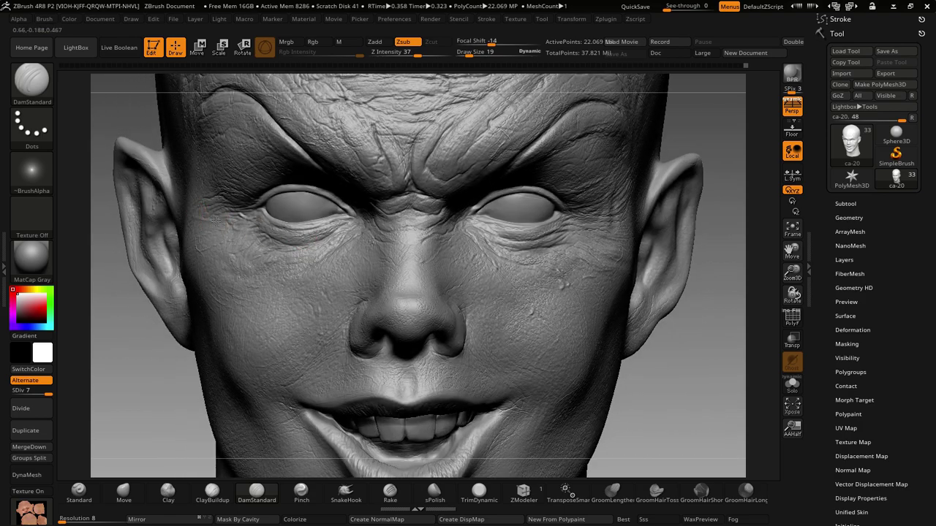
pyautogui.press('ctrl')
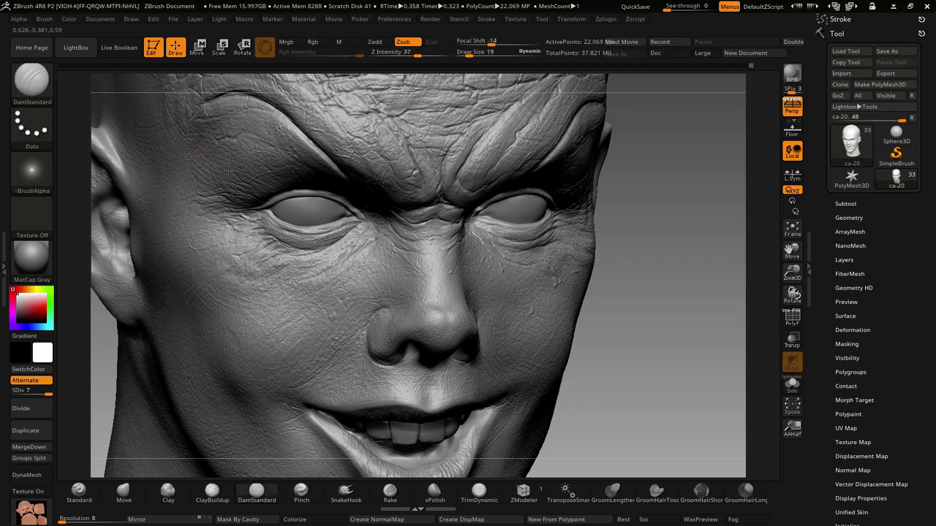
pyautogui.moveTo(387, 268); pyautogui.dragTo(424, 251, button='right')
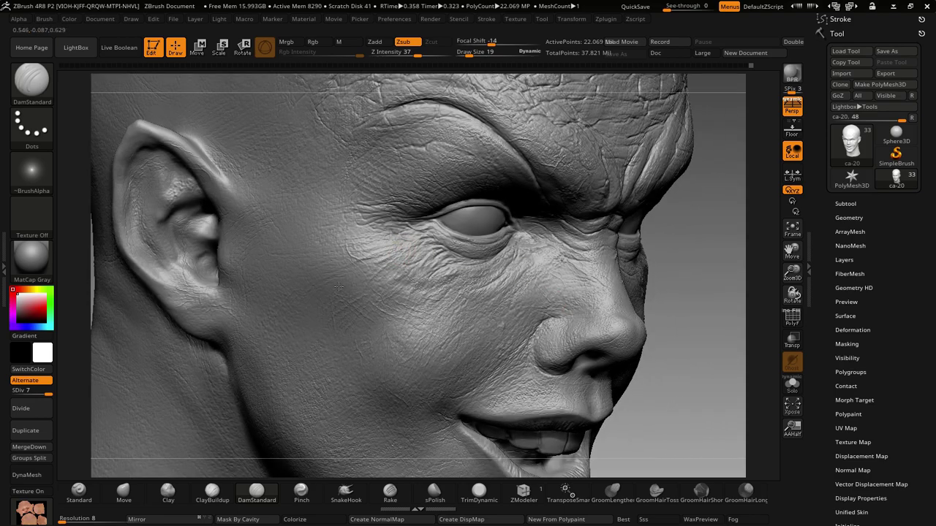
pyautogui.moveTo(429, 286); pyautogui.dragTo(411, 280, button='right')
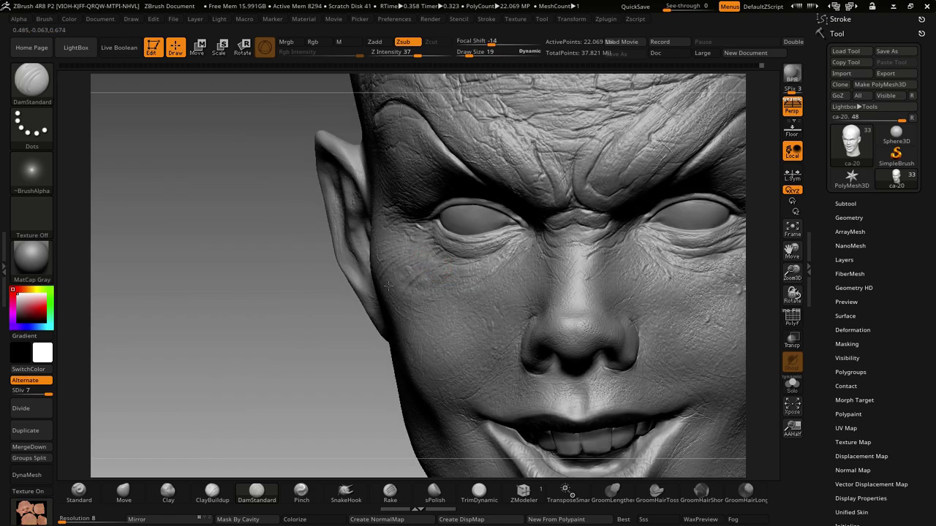
pyautogui.moveTo(410, 278); pyautogui.dragTo(417, 256, button='right')
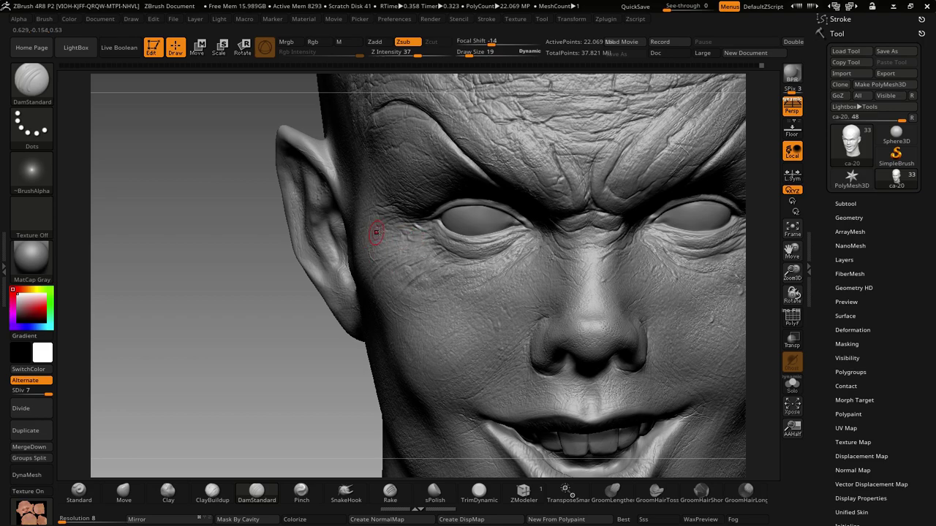
pyautogui.moveTo(400, 296); pyautogui.dragTo(357, 295, button='right')
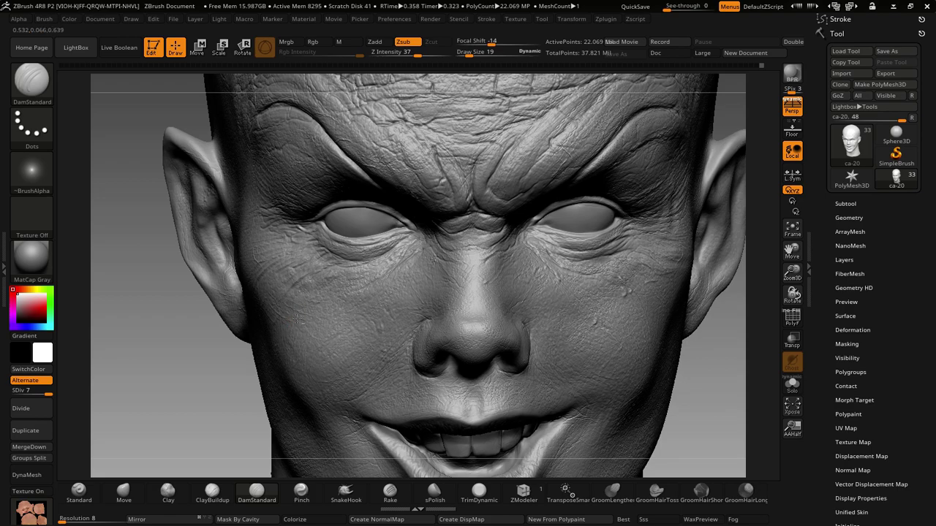
# - Carve fine crease wrinkles across the left cheek beside the nose, above the smile fold
pyautogui.moveTo(296, 310); pyautogui.dragTo(329, 307, button='right')
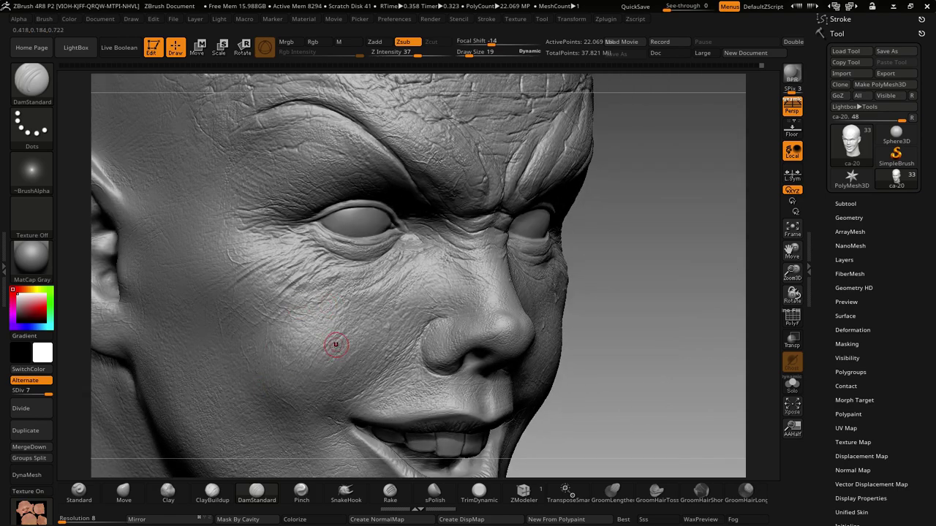
pyautogui.moveTo(334, 341)
pyautogui.mouseDown(button='right')
pyautogui.moveTo(311, 342)
pyautogui.moveTo(333, 327)
pyautogui.mouseUp(button='right')
pyautogui.moveTo(437, 362); pyautogui.dragTo(443, 356, button='right')
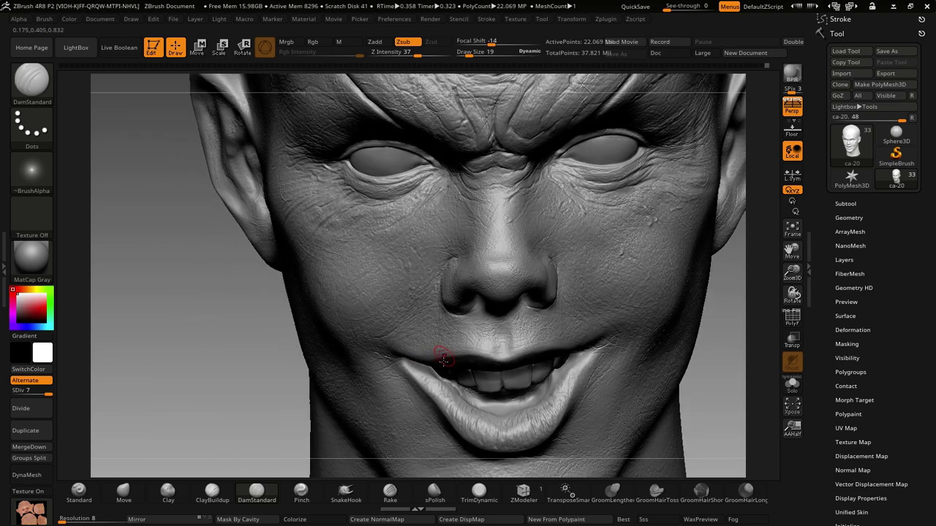
pyautogui.moveTo(407, 324); pyautogui.dragTo(413, 309, button='right')
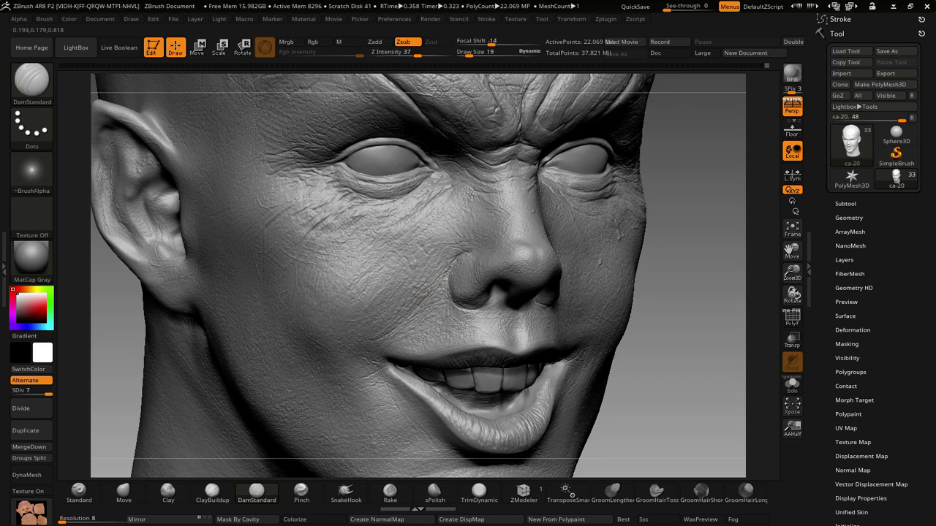
pyautogui.moveTo(412, 307)
pyautogui.mouseDown(button='right')
pyautogui.moveTo(626, 324)
pyautogui.moveTo(527, 337)
pyautogui.moveTo(534, 292)
pyautogui.moveTo(501, 319)
pyautogui.moveTo(495, 291)
pyautogui.mouseUp(button='right')
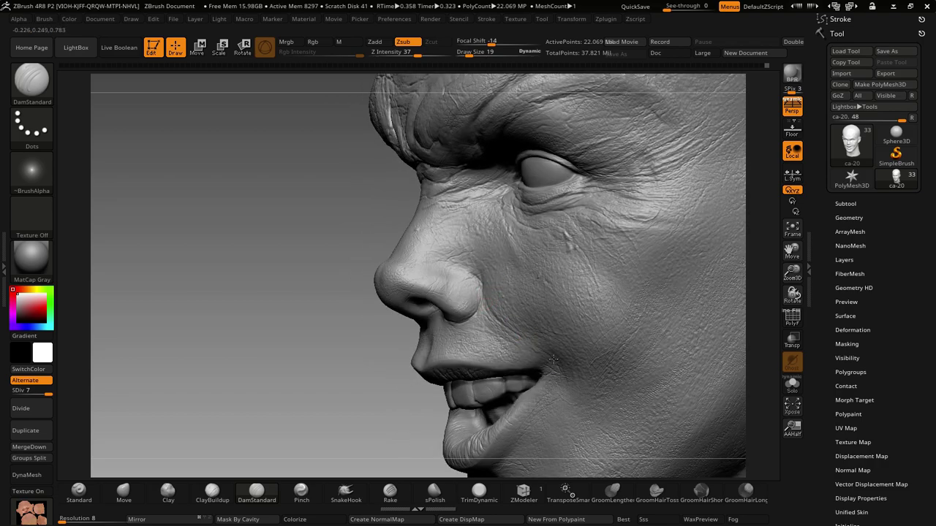
pyautogui.moveTo(530, 341)
pyautogui.mouseDown(button='right')
pyautogui.moveTo(616, 329)
pyautogui.moveTo(560, 276)
pyautogui.mouseUp(button='right')
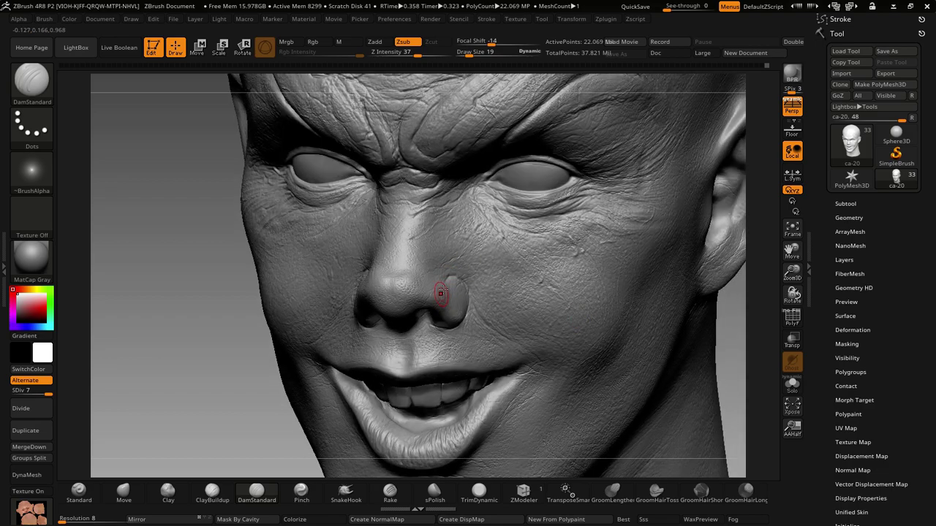
# - Carve more fine crease wrinkles across the upper cheek just below the eye
pyautogui.moveTo(428, 261); pyautogui.dragTo(506, 263, button='right')
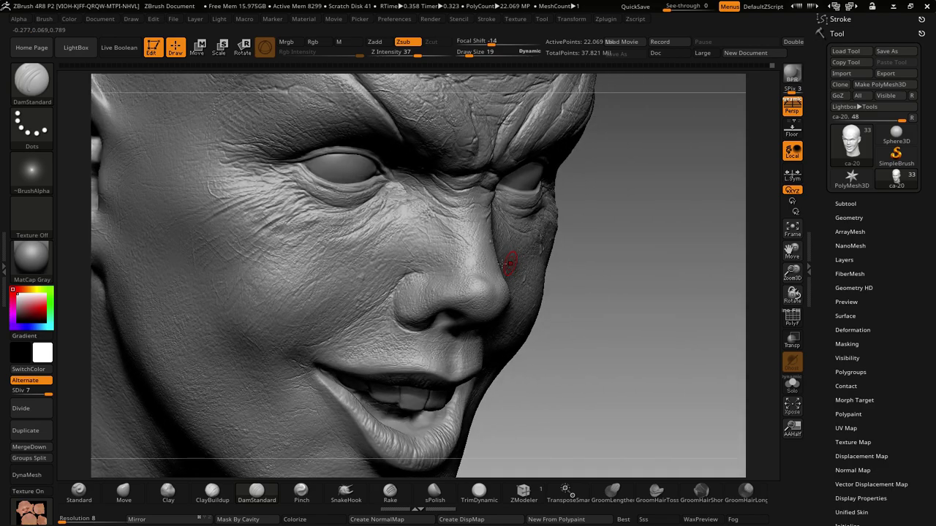
pyautogui.moveTo(479, 297); pyautogui.dragTo(476, 288, button='right')
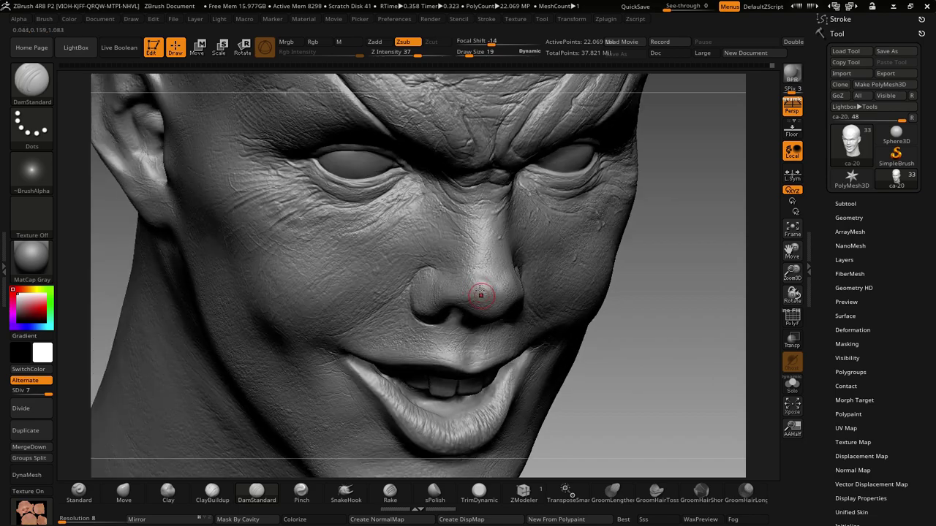
pyautogui.moveTo(339, 232); pyautogui.dragTo(397, 188, button='right')
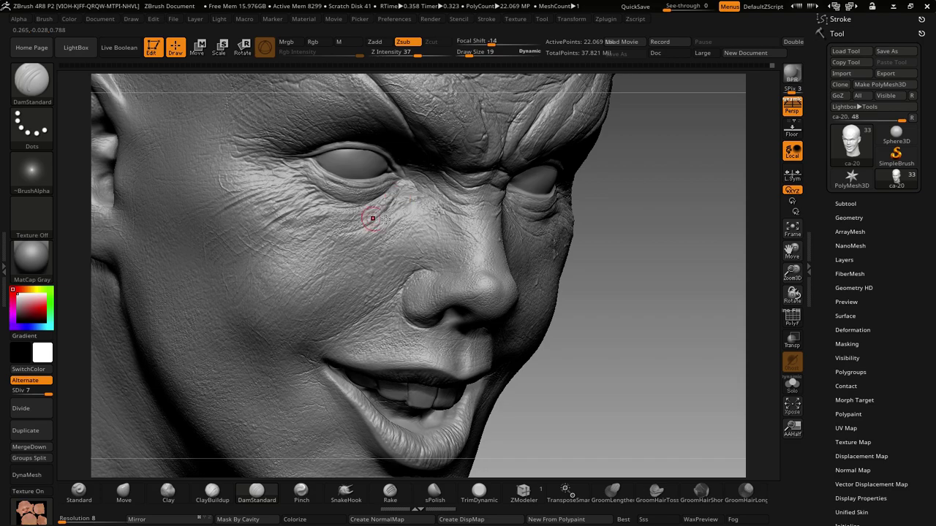
pyautogui.moveTo(531, 218); pyautogui.dragTo(487, 203, button='right')
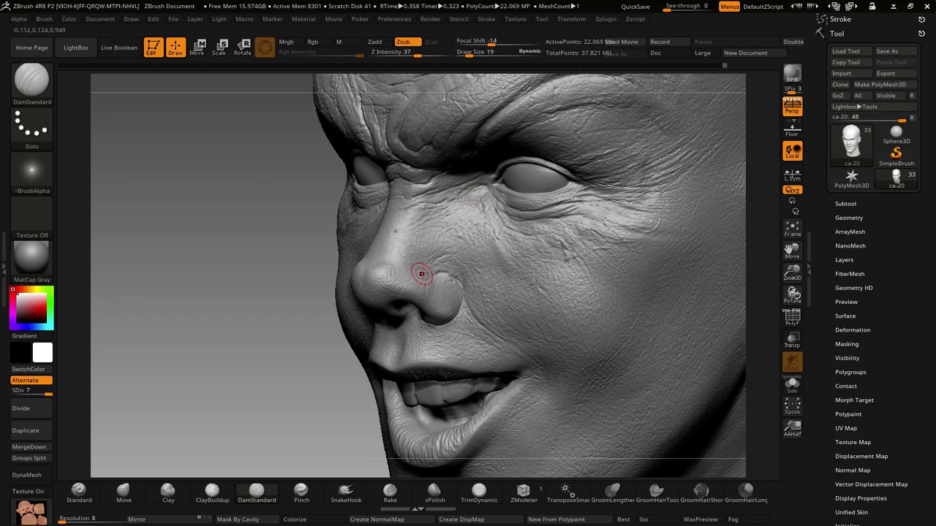
pyautogui.moveTo(424, 271); pyautogui.dragTo(476, 244, button='right')
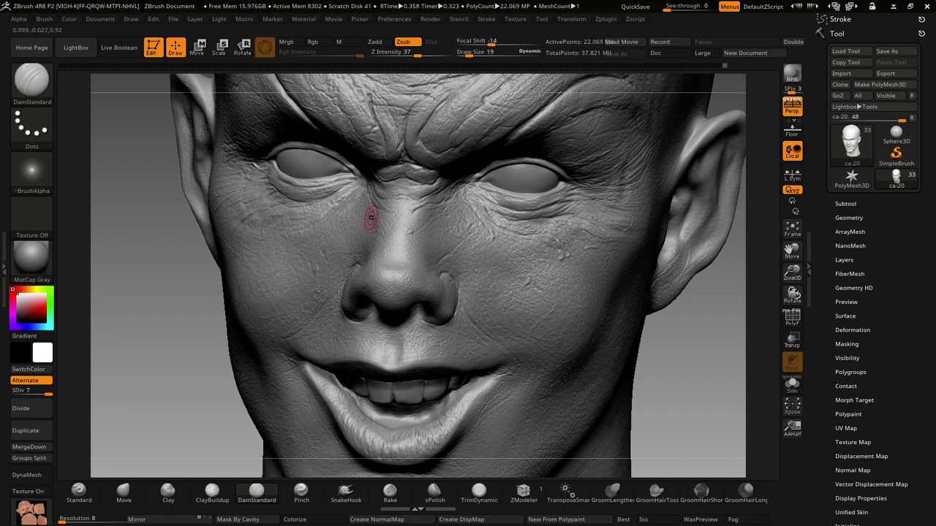
pyautogui.moveTo(378, 228); pyautogui.dragTo(407, 209, button='right')
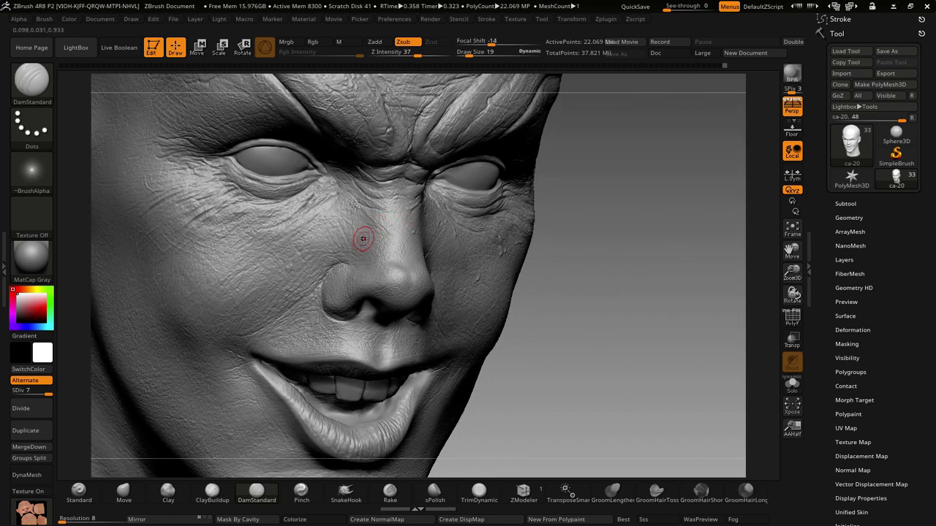
pyautogui.press('ctrl')
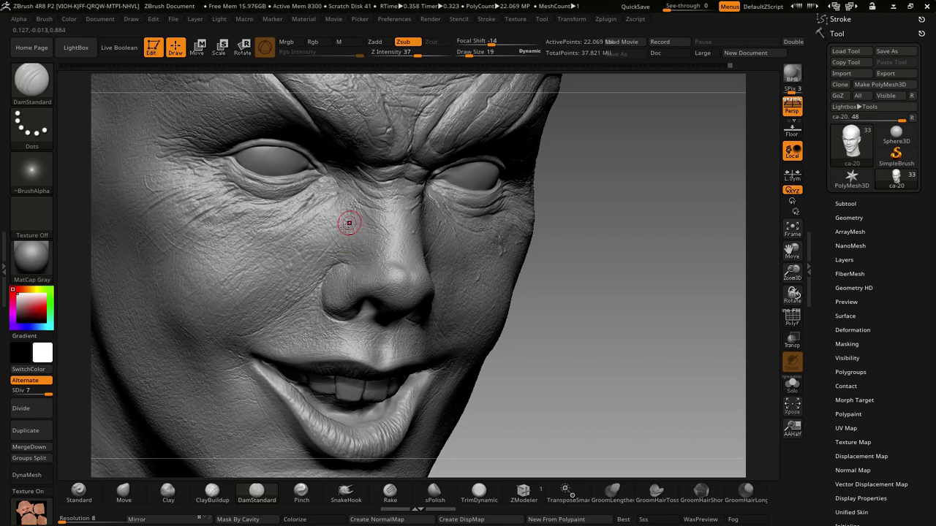
pyautogui.moveTo(487, 256); pyautogui.dragTo(473, 263, button='right')
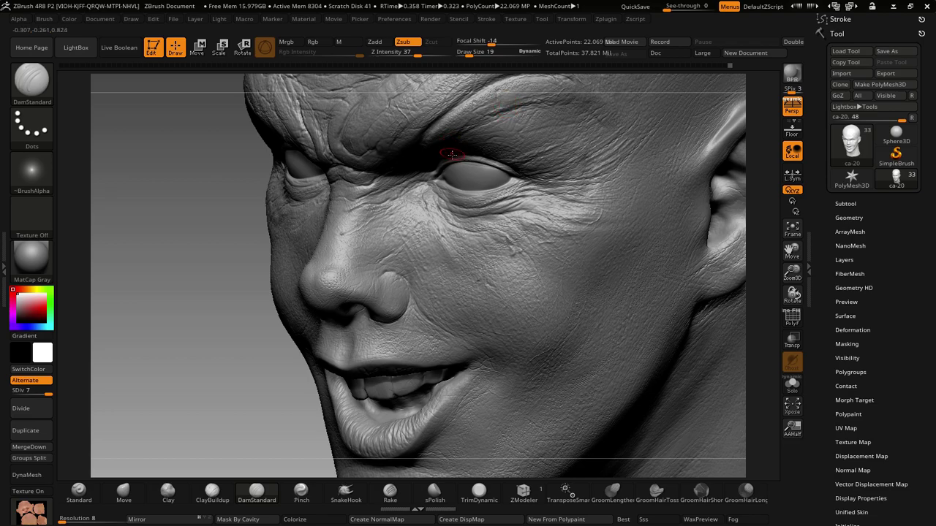
pyautogui.keyDown('alt'); pyautogui.moveTo(452, 153); pyautogui.dragTo(457, 257, button='right'); pyautogui.keyUp('alt')
# - Review the head from front, right-side and mouth angles
pyautogui.moveTo(398, 250); pyautogui.dragTo(390, 237, button='right')
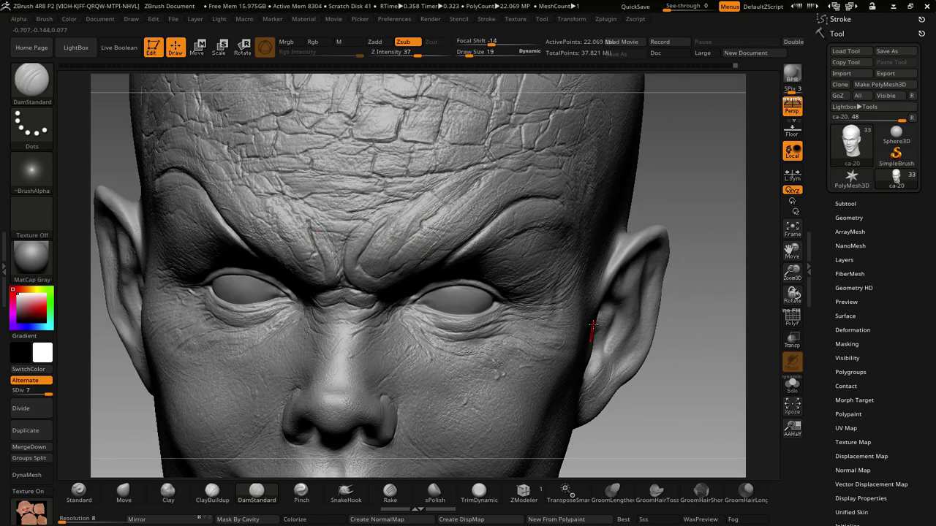
pyautogui.moveTo(620, 258); pyautogui.dragTo(640, 281, button='right')
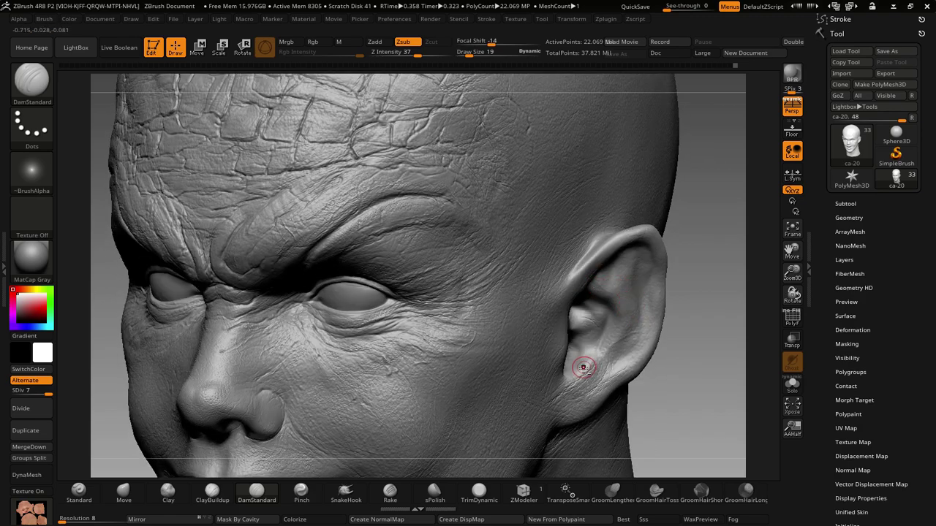
pyautogui.moveTo(545, 401); pyautogui.dragTo(522, 342, button='right')
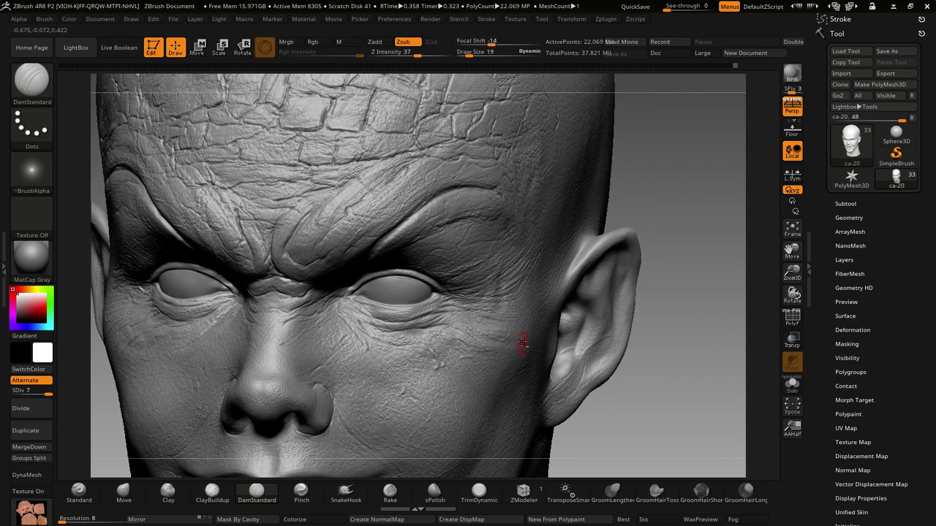
pyautogui.moveTo(471, 401); pyautogui.dragTo(472, 360, button='right')
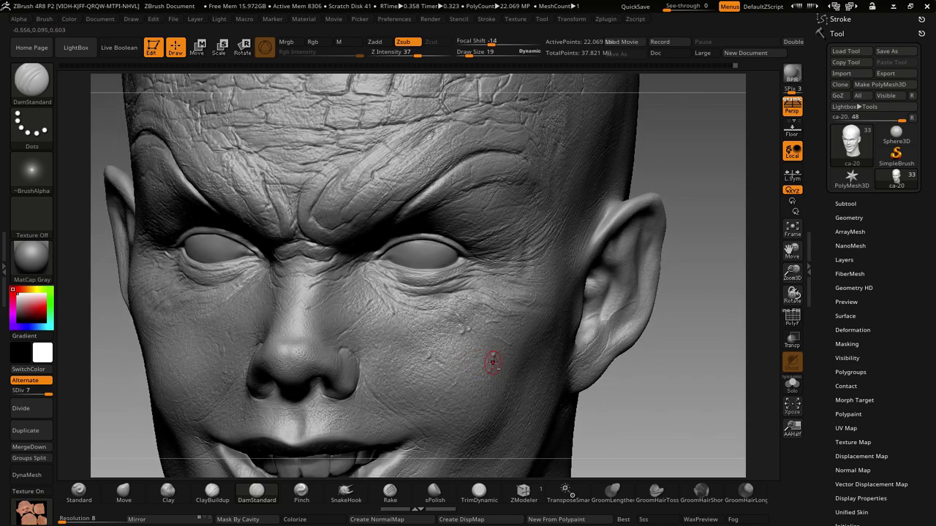
pyautogui.moveTo(468, 330)
pyautogui.mouseDown(button='right')
pyautogui.moveTo(485, 351)
pyautogui.moveTo(507, 339)
pyautogui.moveTo(390, 331)
pyautogui.mouseUp(button='right')
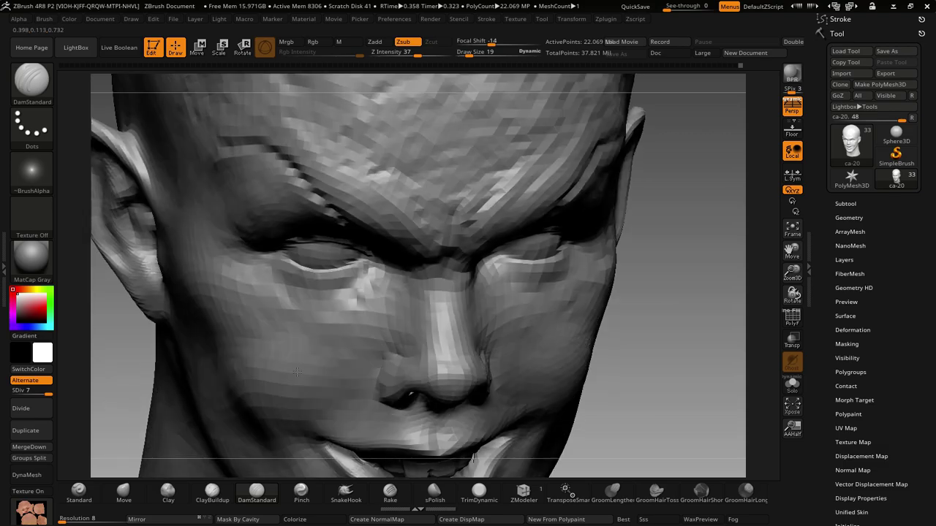
pyautogui.moveTo(291, 338); pyautogui.dragTo(333, 319, button='right')
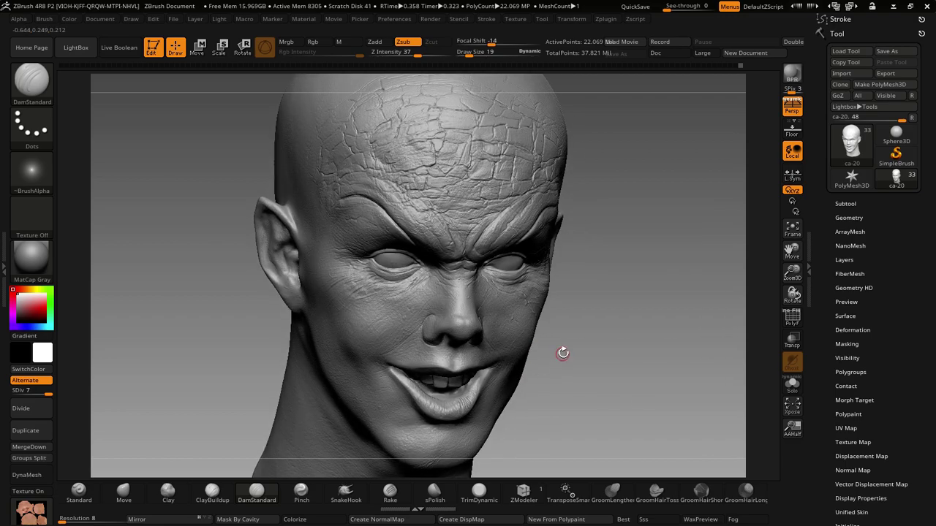
pyautogui.moveTo(572, 347); pyautogui.dragTo(598, 334)
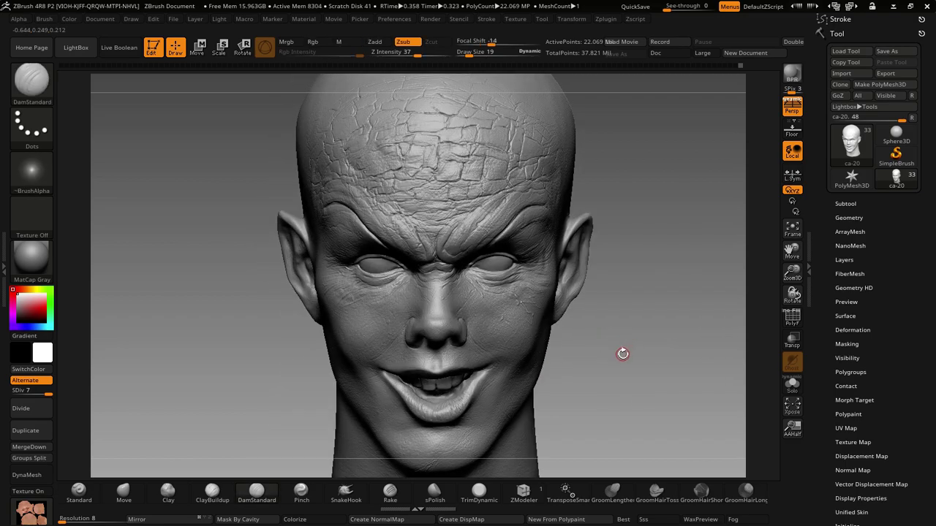
pyautogui.keyDown('alt'); pyautogui.moveTo(535, 343); pyautogui.dragTo(537, 366); pyautogui.keyUp('alt')
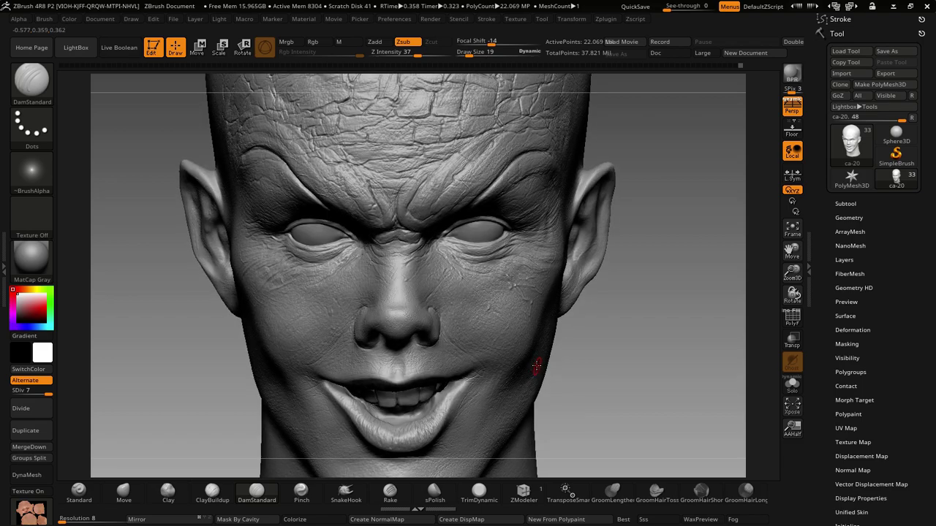
# - Step the head down from subdivision level 7 to level 4
pyautogui.moveTo(49, 395); pyautogui.dragTo(38, 395)
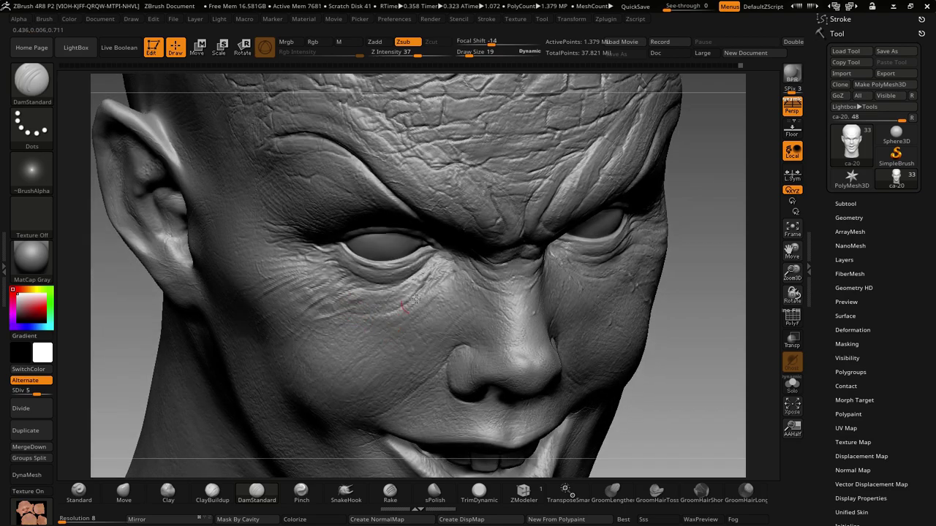
pyautogui.click(32, 390)
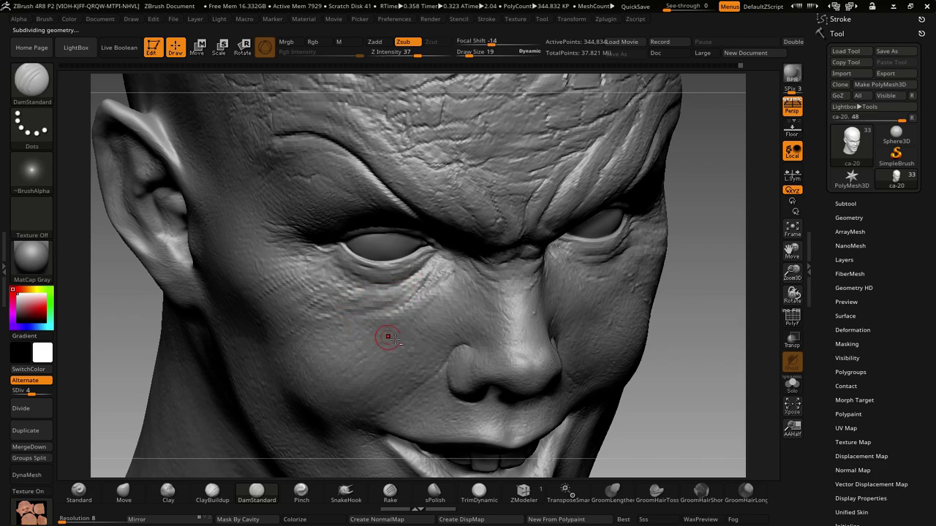
pyautogui.moveTo(575, 317); pyautogui.dragTo(589, 273, button='right')
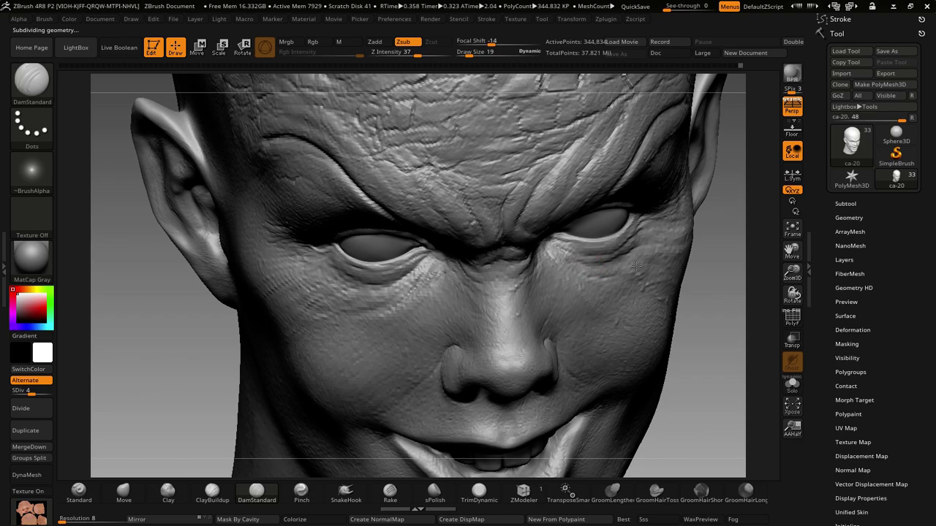
pyautogui.moveTo(625, 285); pyautogui.dragTo(641, 274, button='right')
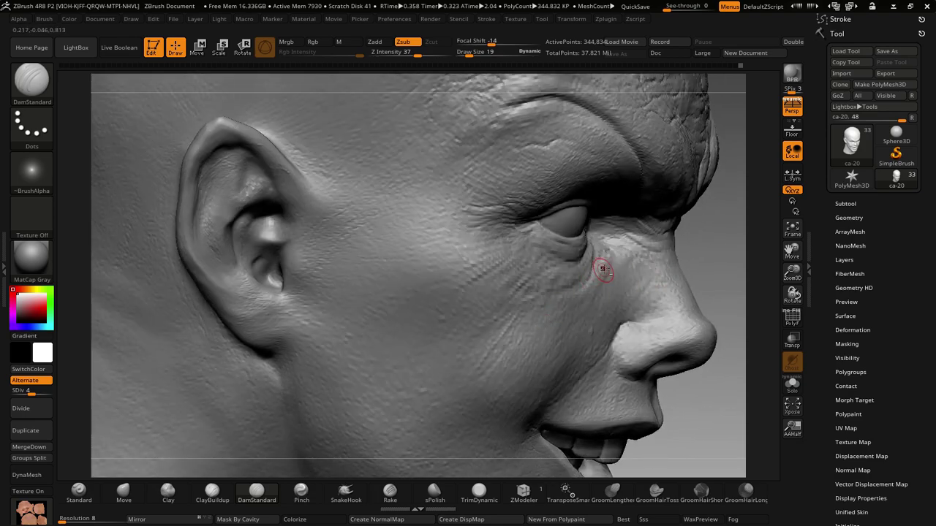
# - Switch to ClayBuildup at draw size 45 and build up the cheeks below the eyes
pyautogui.click(211, 494)
pyautogui.rightClick(597, 285)
pyautogui.moveTo(597, 291); pyautogui.dragTo(609, 291)
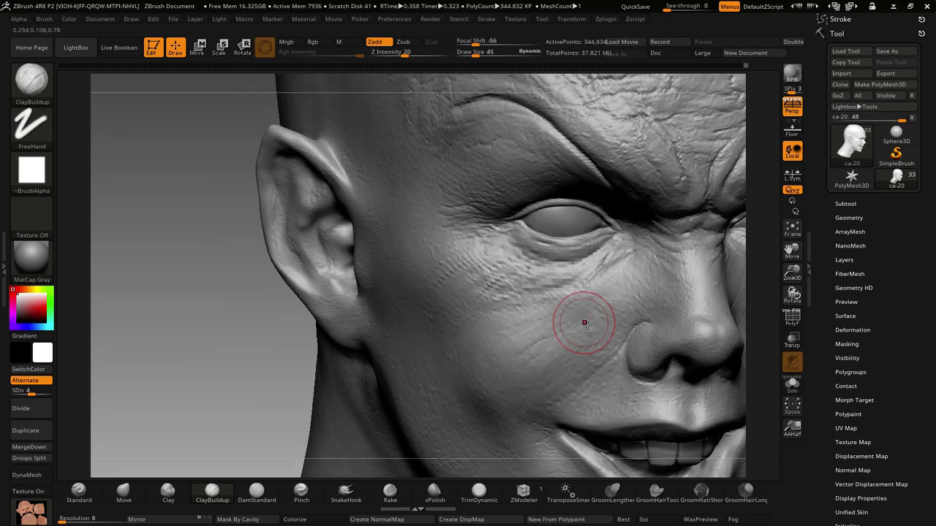
pyautogui.moveTo(468, 328); pyautogui.dragTo(537, 344, button='right')
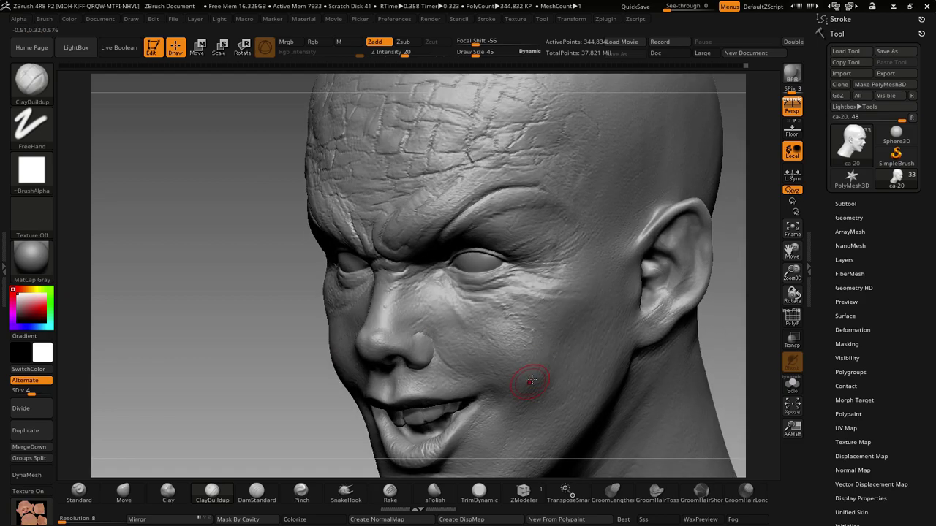
pyautogui.moveTo(509, 308)
pyautogui.mouseDown(button='right')
pyautogui.moveTo(502, 278)
pyautogui.moveTo(493, 314)
pyautogui.moveTo(538, 285)
pyautogui.mouseUp(button='right')
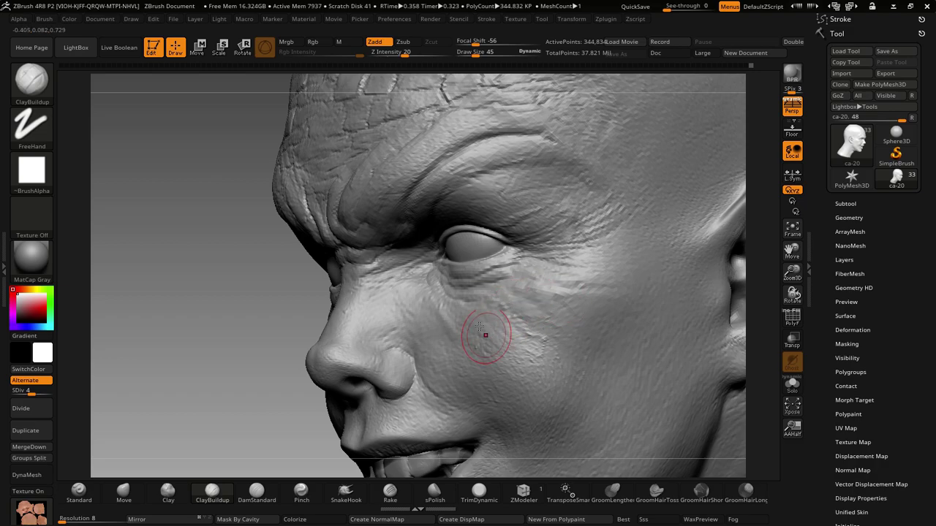
pyautogui.moveTo(532, 366)
pyautogui.mouseDown(button='right')
pyautogui.moveTo(574, 343)
pyautogui.moveTo(522, 370)
pyautogui.mouseUp(button='right')
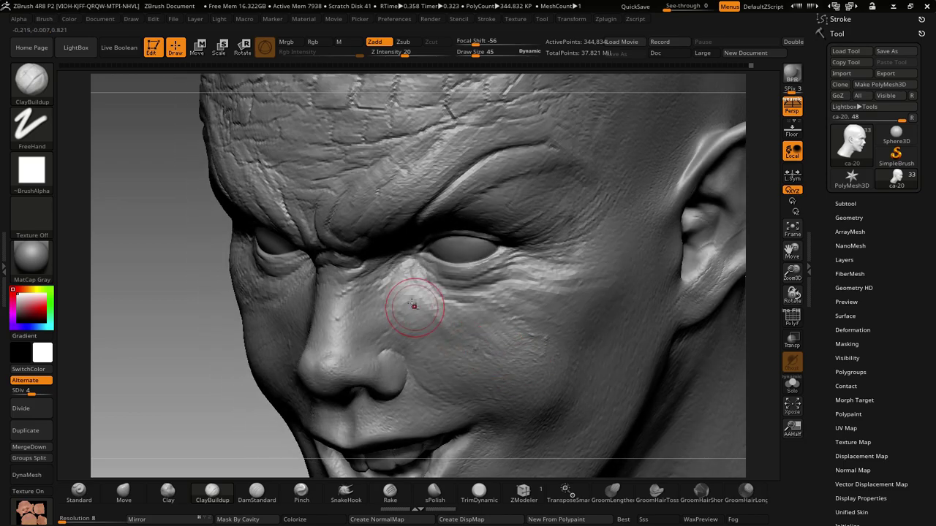
pyautogui.moveTo(457, 342)
pyautogui.mouseDown(button='right')
pyautogui.moveTo(476, 324)
pyautogui.moveTo(487, 334)
pyautogui.moveTo(502, 313)
pyautogui.moveTo(506, 323)
pyautogui.moveTo(338, 271)
pyautogui.mouseUp(button='right')
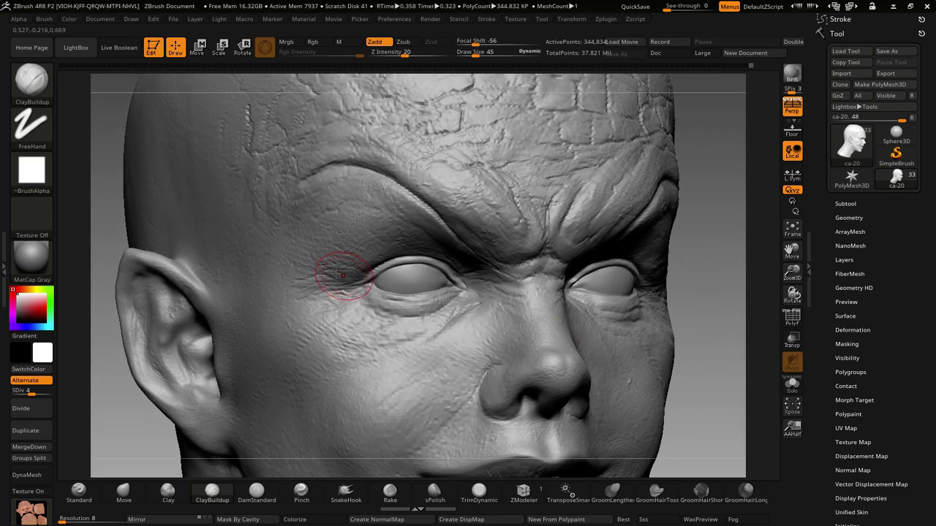
# - Reduce the draw size to 15 and raise the head to subdivision level 6
pyautogui.press('space')
pyautogui.moveTo(307, 218); pyautogui.dragTo(289, 218)
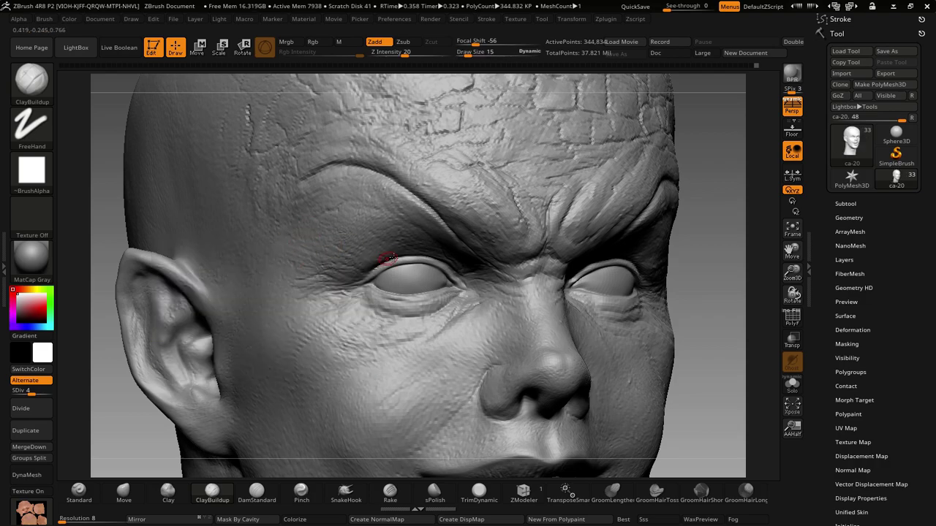
pyautogui.moveTo(387, 258); pyautogui.dragTo(324, 309, button='right')
pyautogui.moveTo(32, 393); pyautogui.dragTo(53, 393)
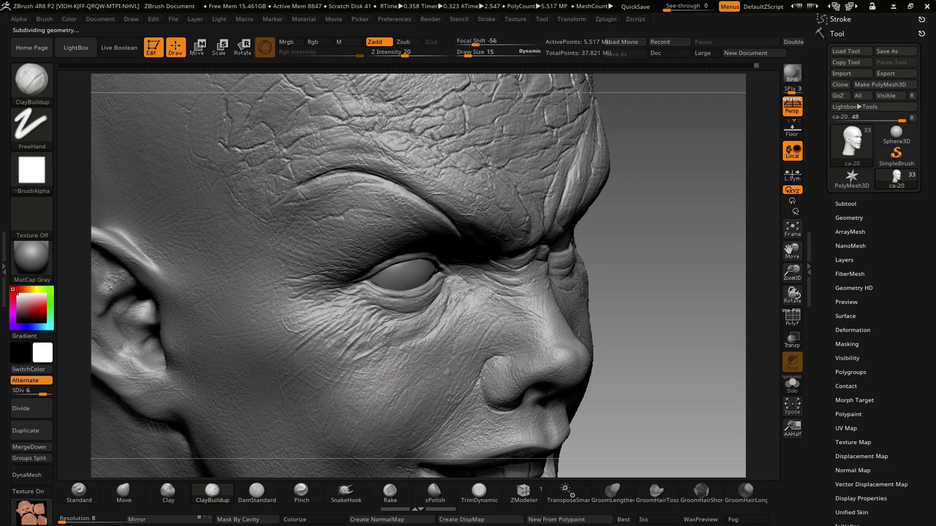
# - Orbit and zoom to inspect the wrinkled face from frontal and downward angles
pyautogui.moveTo(494, 360)
pyautogui.mouseDown(button='right')
pyautogui.moveTo(462, 369)
pyautogui.moveTo(467, 307)
pyautogui.moveTo(390, 317)
pyautogui.mouseUp(button='right')
pyautogui.moveTo(495, 316); pyautogui.dragTo(432, 312, button='right')
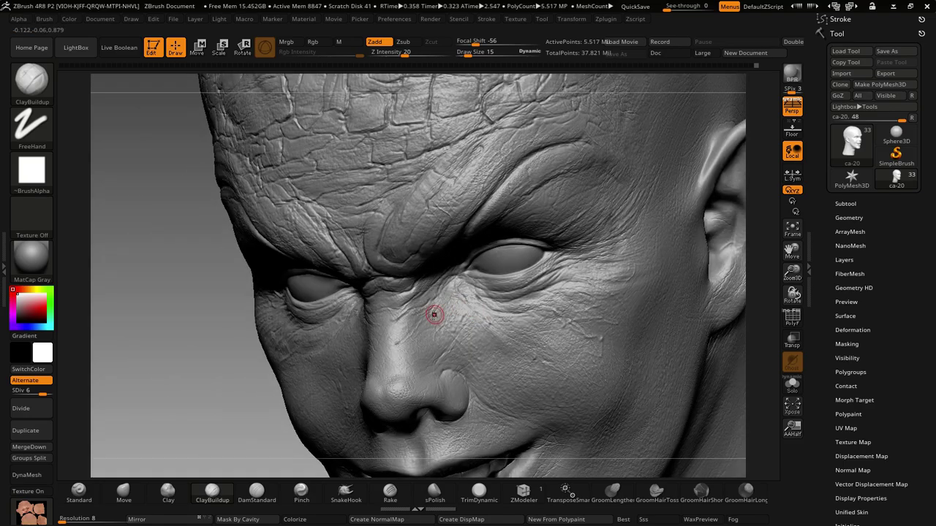
pyautogui.moveTo(510, 307)
pyautogui.mouseDown(button='right')
pyautogui.moveTo(545, 321)
pyautogui.moveTo(475, 329)
pyautogui.moveTo(506, 353)
pyautogui.moveTo(483, 316)
pyautogui.mouseUp(button='right')
pyautogui.moveTo(494, 357); pyautogui.dragTo(530, 351, button='right')
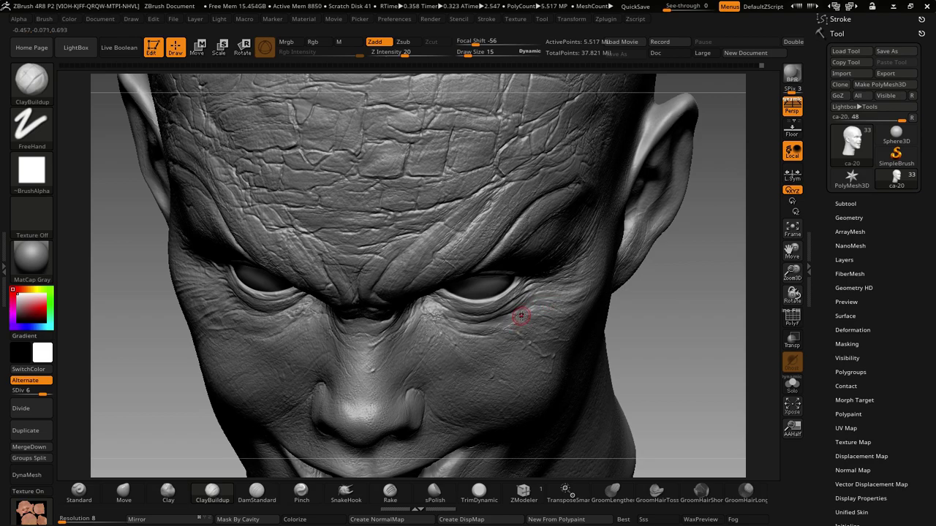
pyautogui.moveTo(521, 316); pyautogui.dragTo(468, 288, button='right')
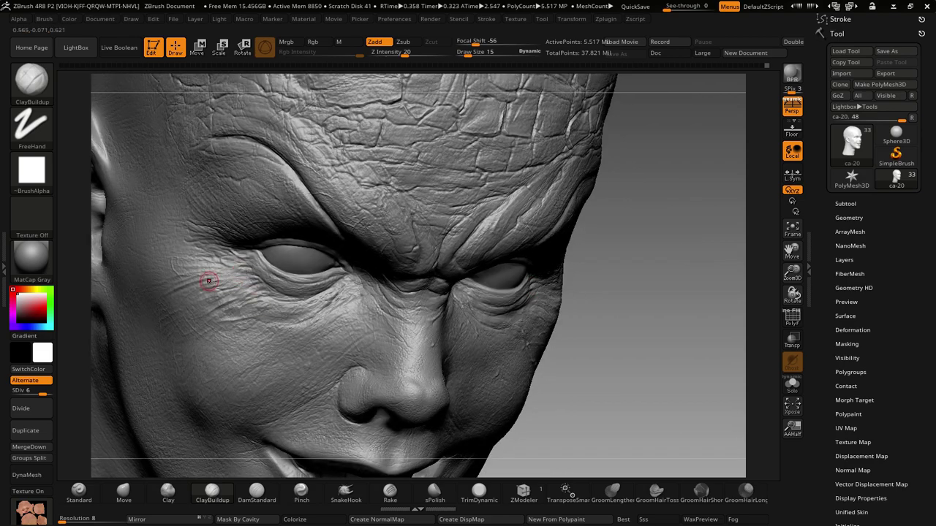
pyautogui.moveTo(209, 281)
pyautogui.mouseDown(button='right')
pyautogui.moveTo(549, 388)
pyautogui.moveTo(552, 324)
pyautogui.moveTo(430, 350)
pyautogui.mouseUp(button='right')
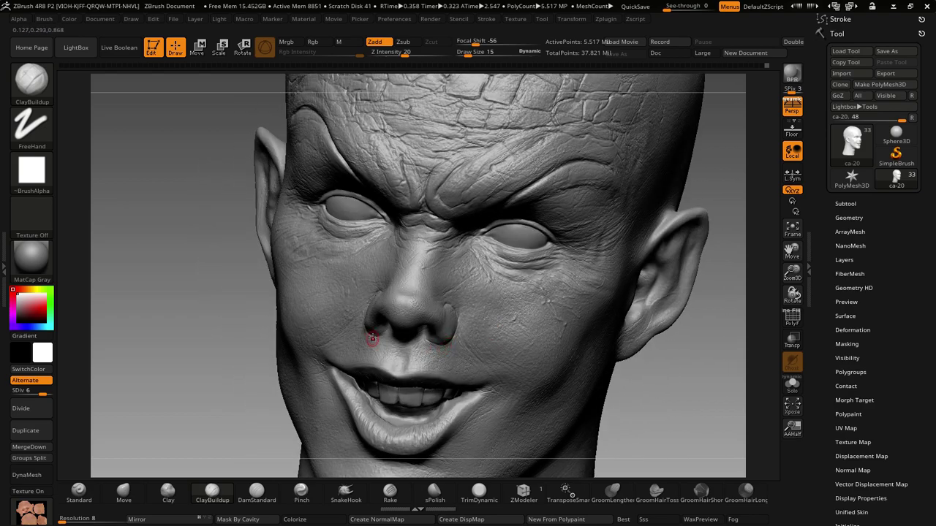
pyautogui.moveTo(479, 374)
pyautogui.mouseDown(button='right')
pyautogui.moveTo(509, 345)
pyautogui.moveTo(533, 357)
pyautogui.moveTo(534, 329)
pyautogui.moveTo(518, 323)
pyautogui.moveTo(499, 339)
pyautogui.moveTo(490, 380)
pyautogui.moveTo(470, 378)
pyautogui.mouseUp(button='right')
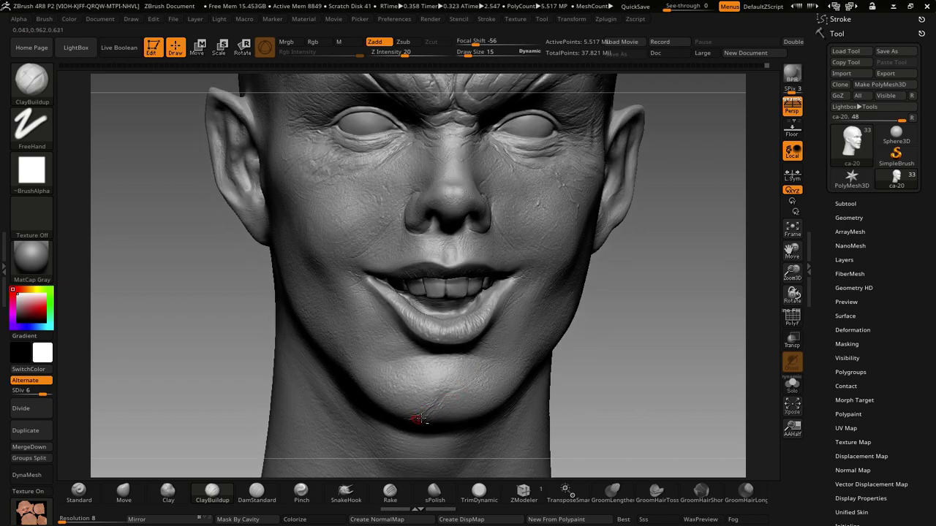
# - Check the three-quarter and ear views, then drop the head to subdivision level 4
pyautogui.moveTo(427, 429); pyautogui.dragTo(432, 414, button='right')
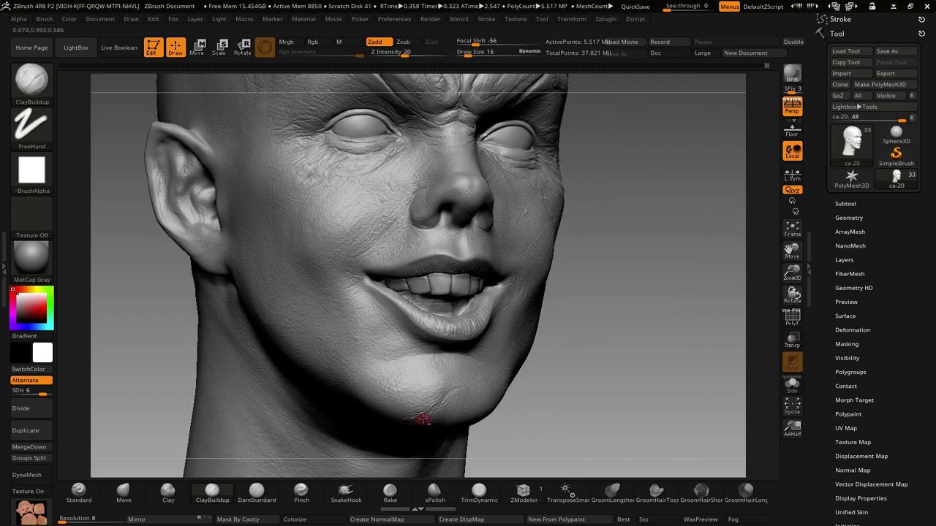
pyautogui.moveTo(439, 415)
pyautogui.mouseDown(button='right')
pyautogui.moveTo(466, 385)
pyautogui.moveTo(475, 404)
pyautogui.mouseUp(button='right')
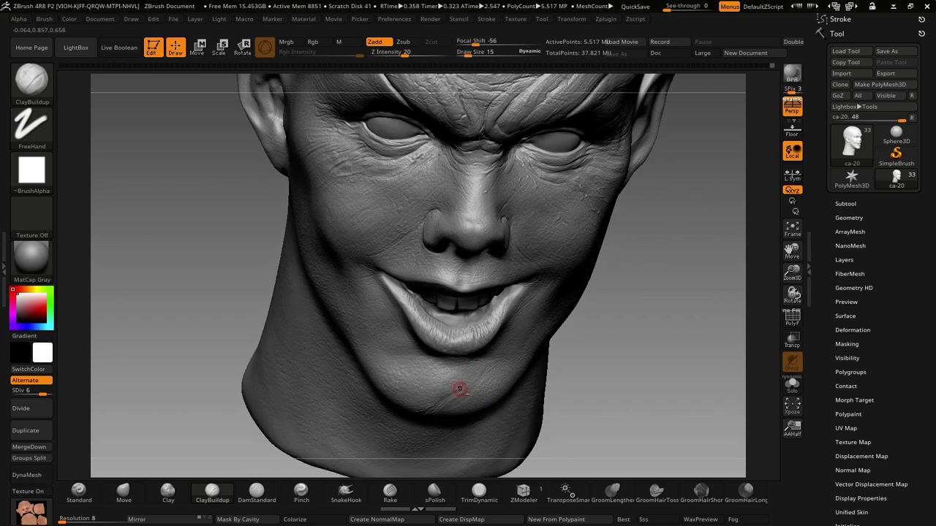
pyautogui.moveTo(488, 365); pyautogui.dragTo(454, 316, button='right')
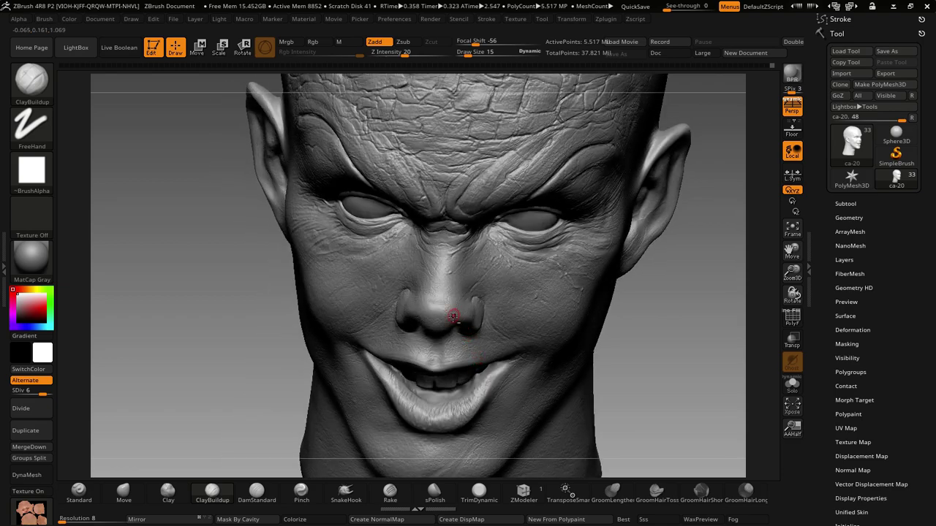
pyautogui.moveTo(433, 375)
pyautogui.mouseDown(button='right')
pyautogui.moveTo(476, 301)
pyautogui.moveTo(491, 313)
pyautogui.mouseUp(button='right')
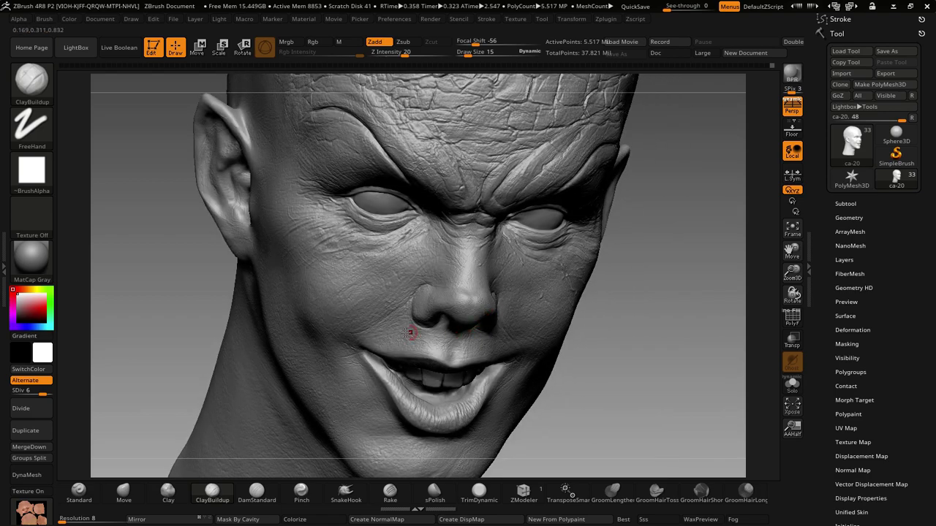
pyautogui.moveTo(400, 325)
pyautogui.mouseDown(button='right')
pyautogui.moveTo(359, 338)
pyautogui.moveTo(373, 343)
pyautogui.mouseUp(button='right')
pyautogui.click(32, 390)
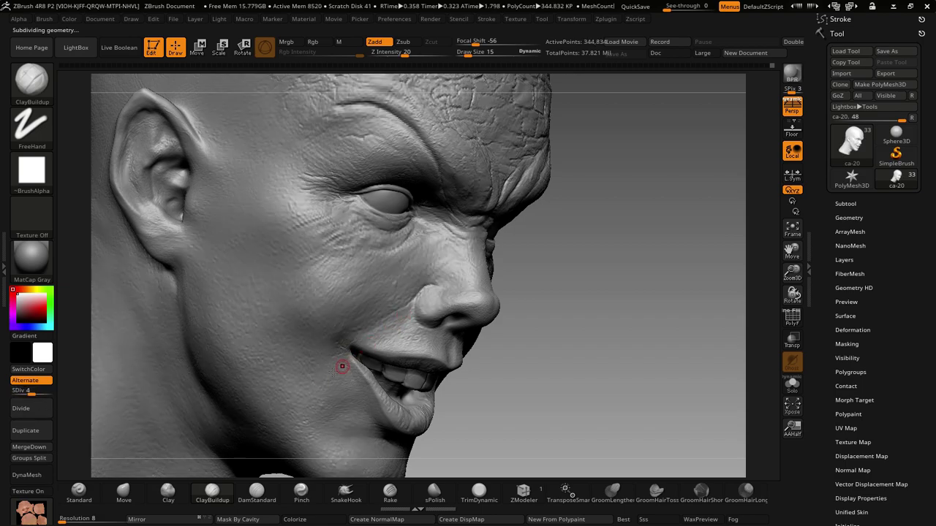
# - Select the DamStandard brush and raise its draw size to 39
pyautogui.click(257, 492)
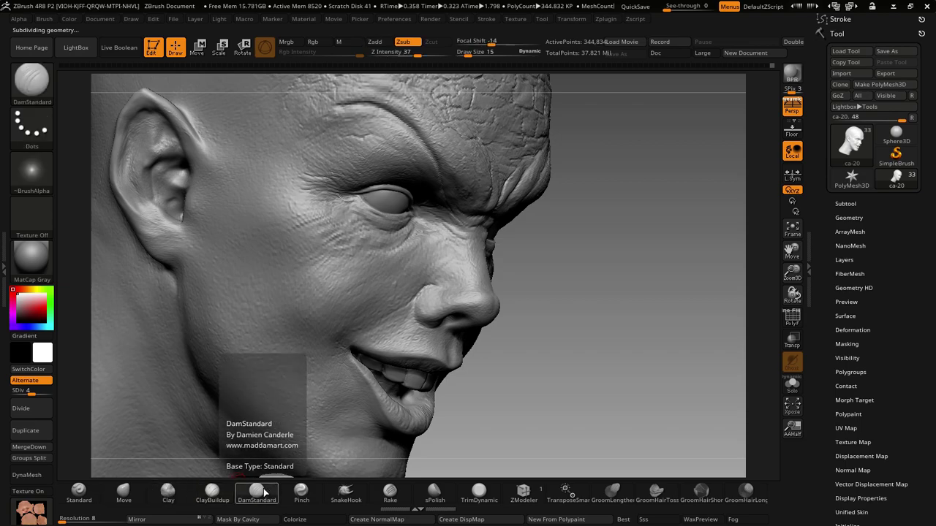
pyautogui.press('space')
pyautogui.moveTo(381, 292); pyautogui.dragTo(406, 293)
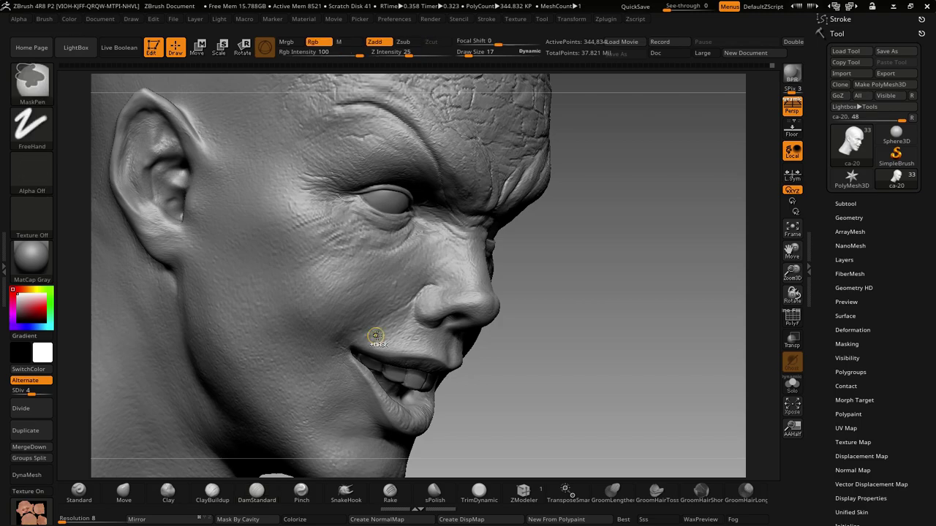
pyautogui.press('space')
pyautogui.moveTo(388, 320); pyautogui.dragTo(396, 320)
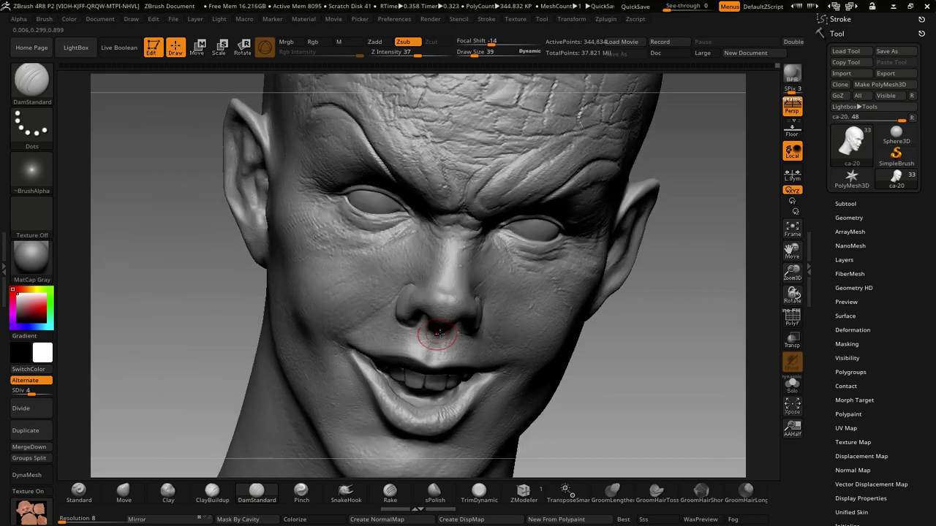
# - Review the grin from the front and three-quarter side views
pyautogui.moveTo(340, 355); pyautogui.dragTo(503, 294)
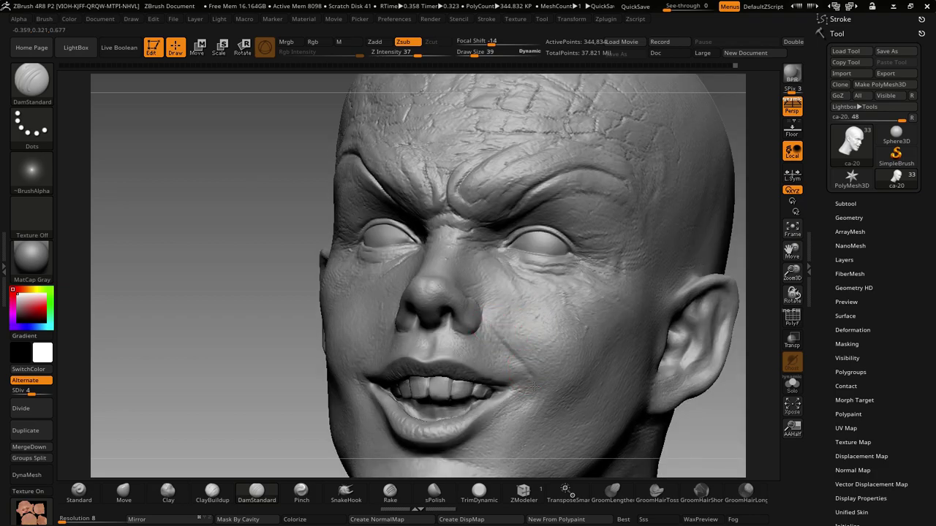
pyautogui.moveTo(526, 346); pyautogui.dragTo(568, 308)
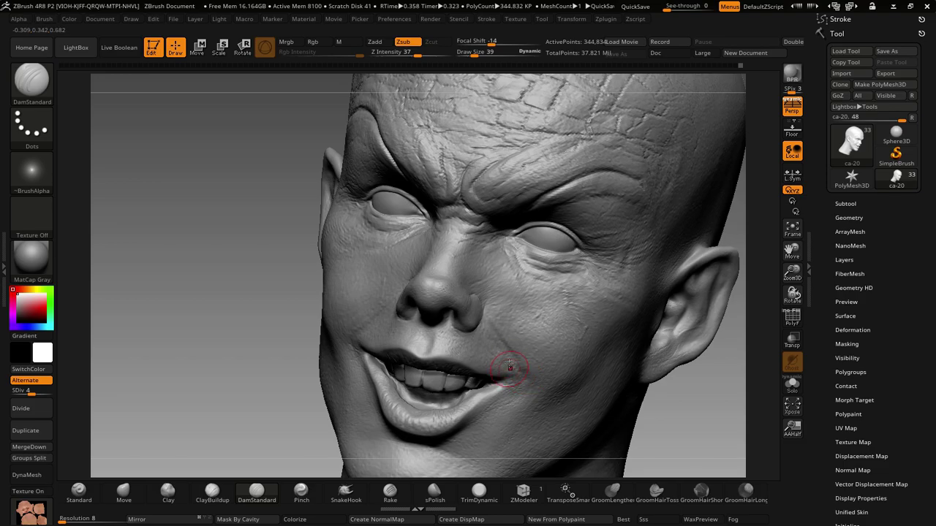
pyautogui.moveTo(509, 366)
pyautogui.mouseDown()
pyautogui.moveTo(542, 379)
pyautogui.moveTo(552, 359)
pyautogui.mouseUp()
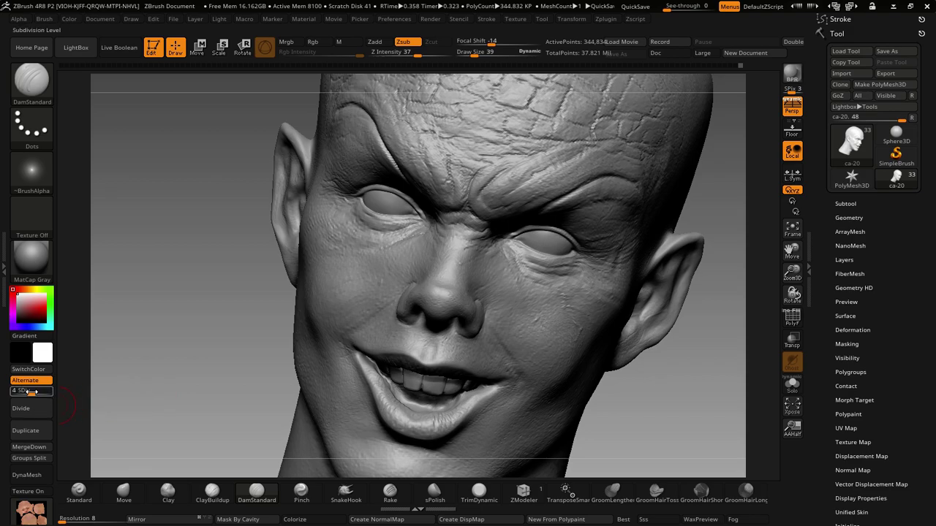
# - Drop the head to subdivision level 3 and pick ClayBuildup at draw size 23
pyautogui.moveTo(31, 393); pyautogui.dragTo(33, 398)
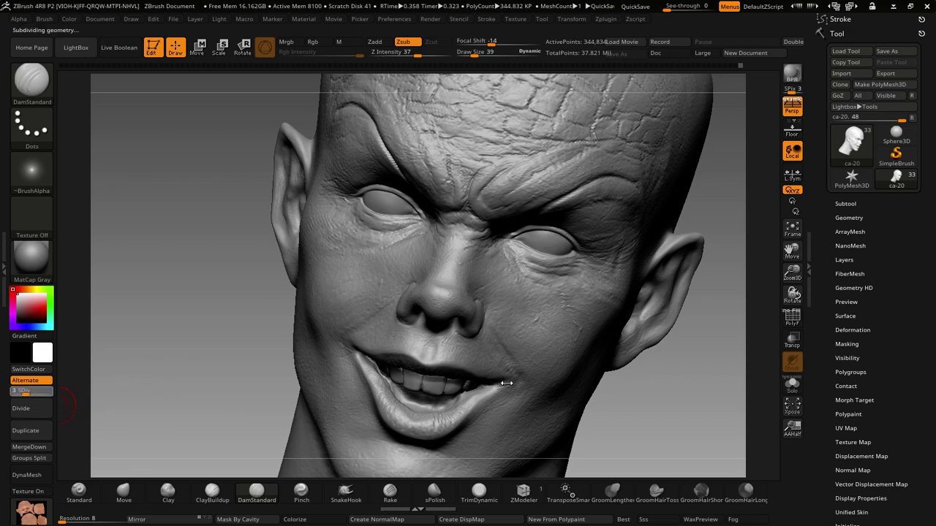
pyautogui.click(212, 492)
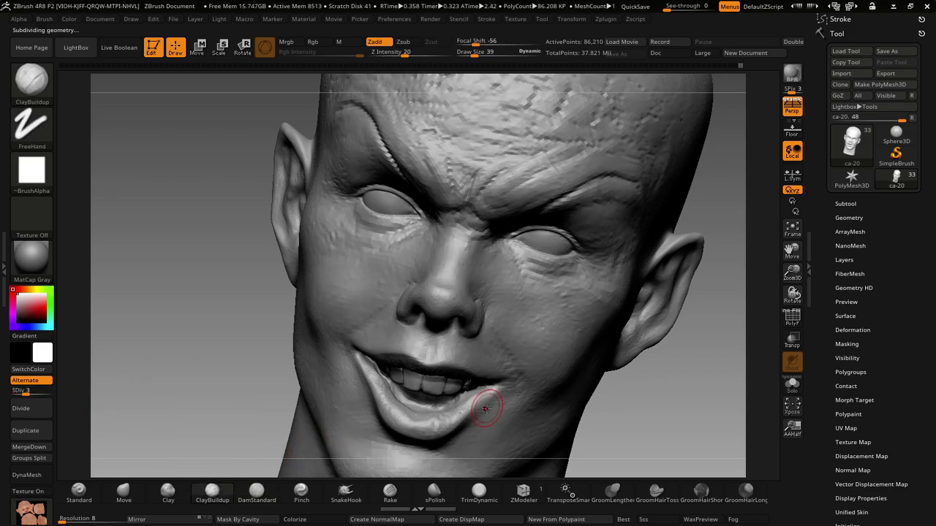
pyautogui.press('space')
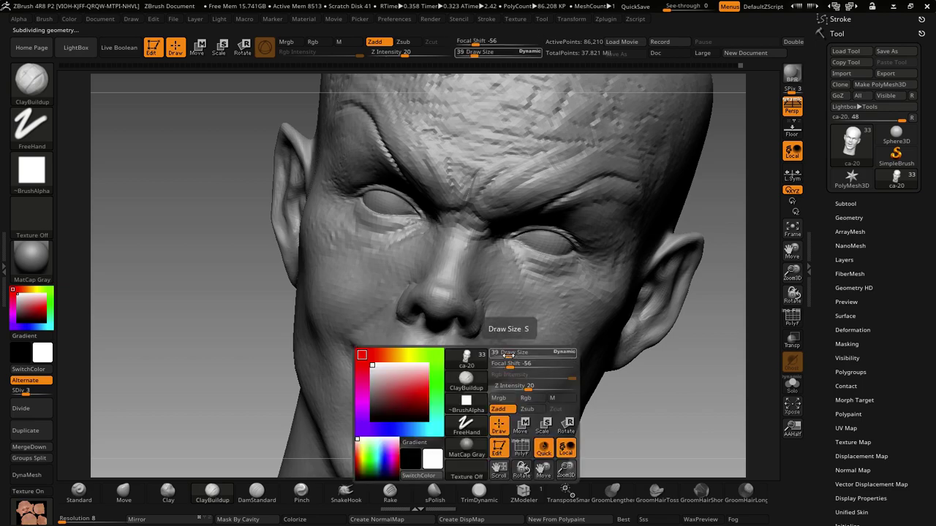
pyautogui.moveTo(512, 359); pyautogui.dragTo(500, 359)
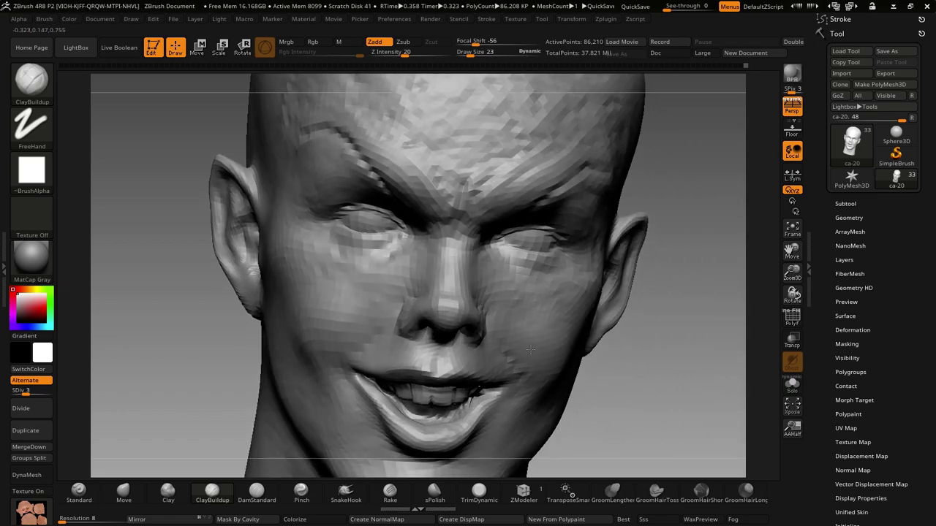
# - Build up the cheek forms with ClayBuildup at draw size 39
pyautogui.moveTo(408, 334)
pyautogui.mouseDown(button='right')
pyautogui.moveTo(369, 354)
pyautogui.moveTo(382, 351)
pyautogui.mouseUp(button='right')
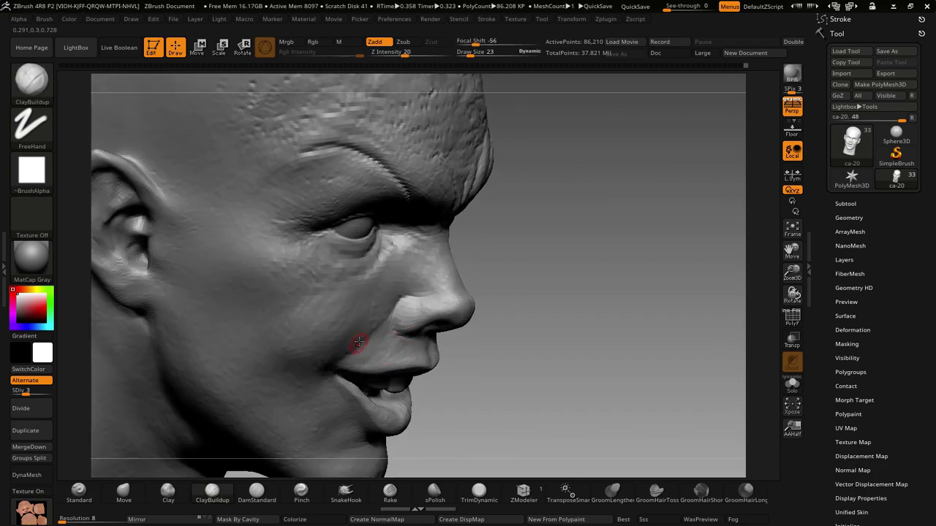
pyautogui.press('space')
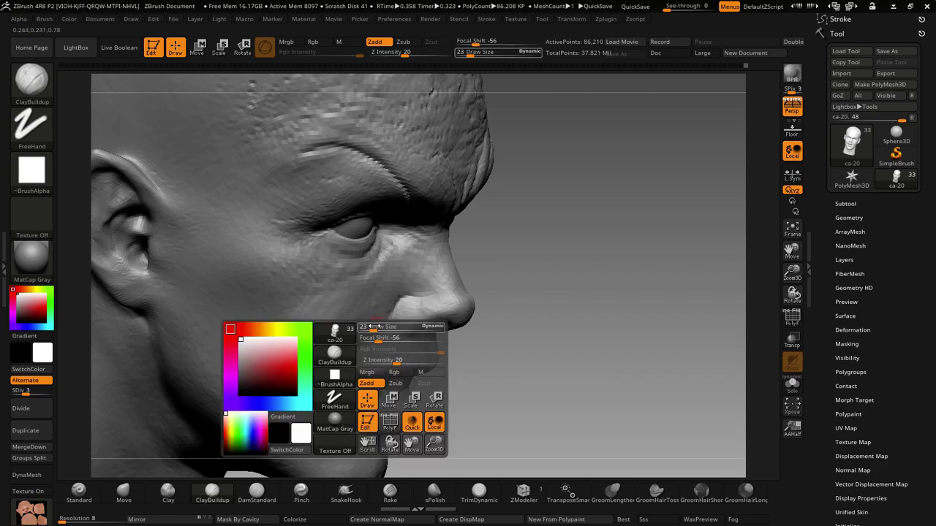
pyautogui.moveTo(375, 322); pyautogui.dragTo(387, 324)
pyautogui.moveTo(373, 325)
pyautogui.mouseDown(button='right')
pyautogui.moveTo(355, 327)
pyautogui.moveTo(418, 327)
pyautogui.moveTo(453, 282)
pyautogui.moveTo(548, 230)
pyautogui.moveTo(537, 293)
pyautogui.mouseUp(button='right')
pyautogui.moveTo(580, 325); pyautogui.dragTo(579, 272, button='right')
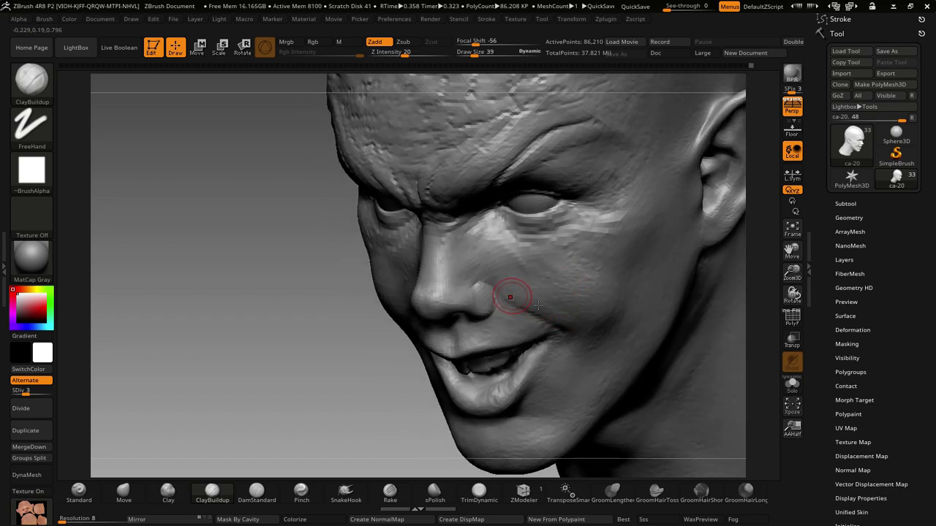
# - QuickSave the project and look over the head from other angles
pyautogui.hotkey('ctrl', 's')
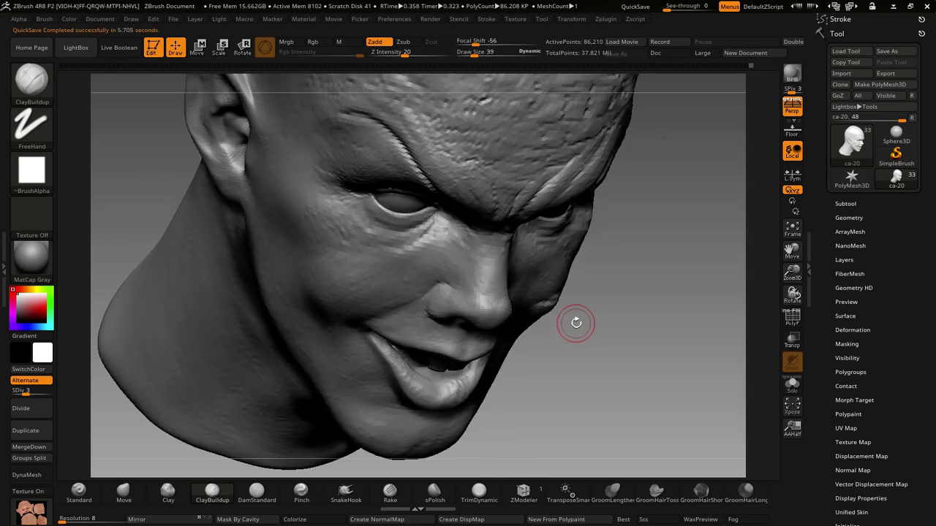
pyautogui.moveTo(576, 325)
pyautogui.mouseDown(button='right')
pyautogui.moveTo(578, 273)
pyautogui.moveTo(533, 309)
pyautogui.moveTo(561, 336)
pyautogui.moveTo(539, 365)
pyautogui.mouseUp(button='right')
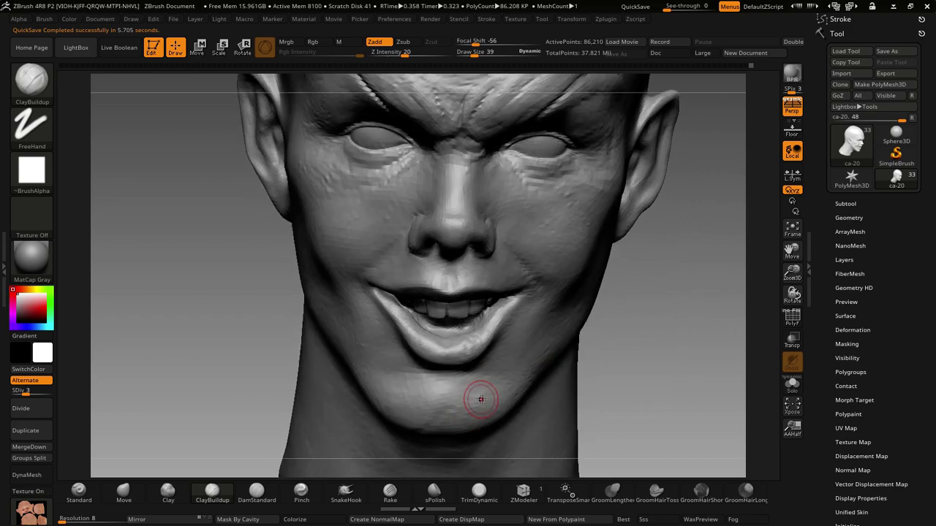
pyautogui.moveTo(495, 387)
pyautogui.mouseDown(button='right')
pyautogui.moveTo(526, 369)
pyautogui.moveTo(541, 342)
pyautogui.moveTo(521, 384)
pyautogui.moveTo(514, 334)
pyautogui.moveTo(503, 354)
pyautogui.moveTo(485, 345)
pyautogui.moveTo(463, 297)
pyautogui.mouseUp(button='right')
pyautogui.rightClick(531, 367)
# - Shrink the brush to draw size 17, view the teeth and lower lip from below, and return to ClayBuildup
pyautogui.click(123, 492)
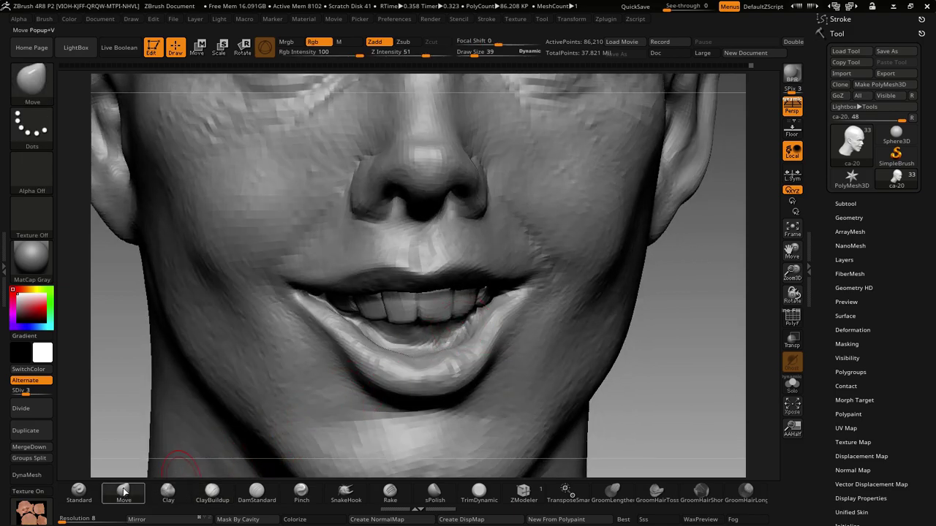
pyautogui.moveTo(220, 410); pyautogui.dragTo(422, 304, button='right')
pyautogui.rightClick(422, 305)
pyautogui.moveTo(422, 305); pyautogui.dragTo(413, 304)
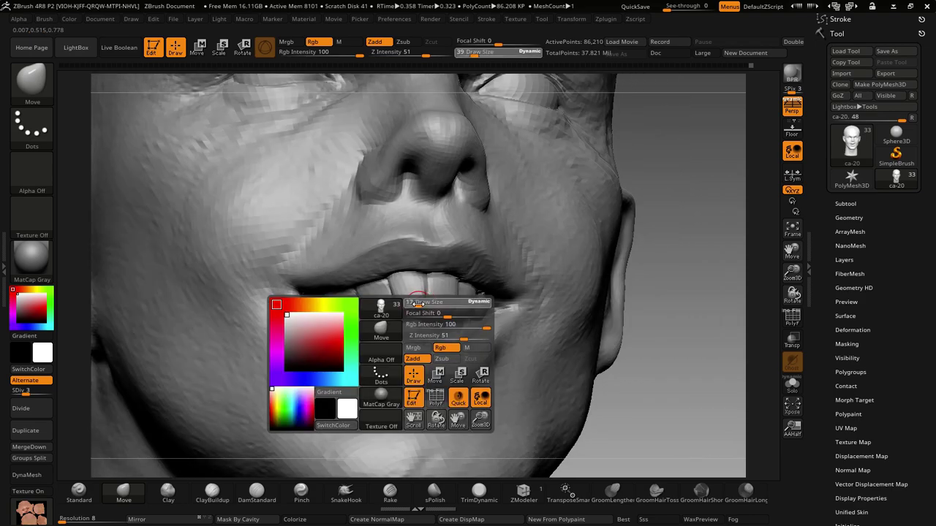
pyautogui.moveTo(424, 311)
pyautogui.mouseDown(button='right')
pyautogui.moveTo(446, 299)
pyautogui.moveTo(434, 316)
pyautogui.mouseUp(button='right')
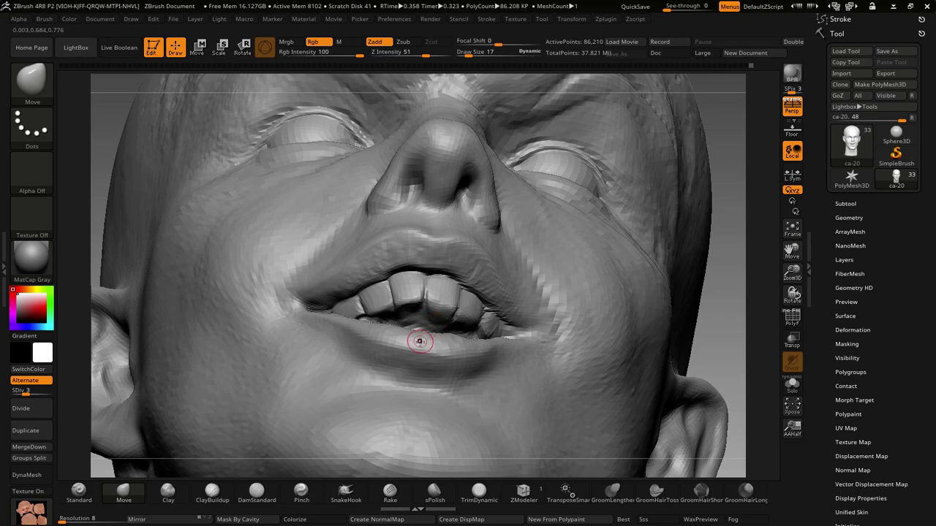
pyautogui.click(212, 491)
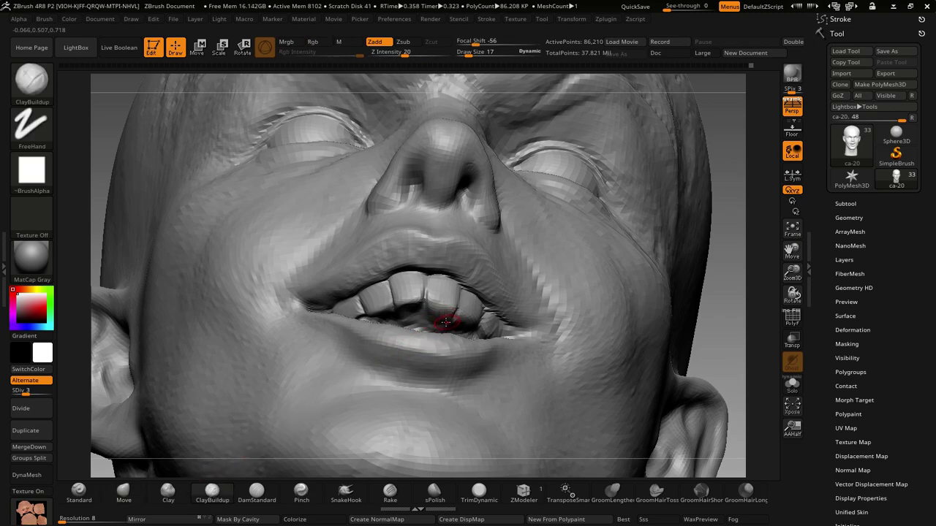
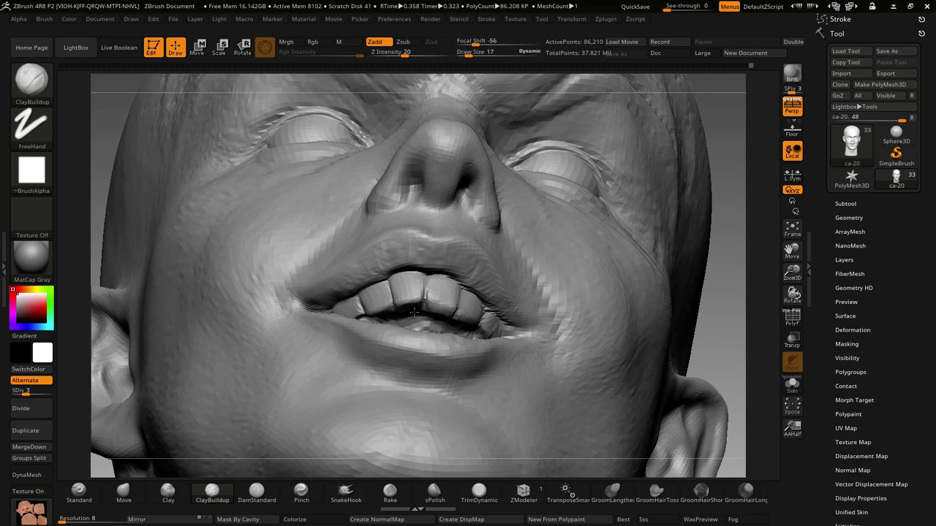
# - Face the mouth head-on and mask the whole head except the lower lip area
pyautogui.moveTo(443, 302)
pyautogui.mouseDown(button='right')
pyautogui.moveTo(456, 334)
pyautogui.moveTo(472, 320)
pyautogui.moveTo(465, 305)
pyautogui.mouseUp(button='right')
pyautogui.rightClick(461, 330)
pyautogui.press('ctrl')
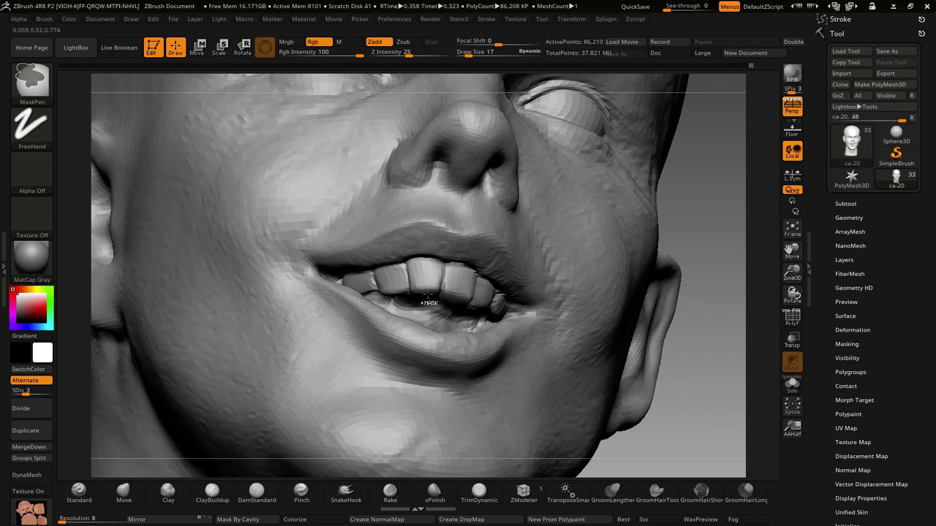
pyautogui.moveTo(427, 296); pyautogui.dragTo(460, 325, button='right')
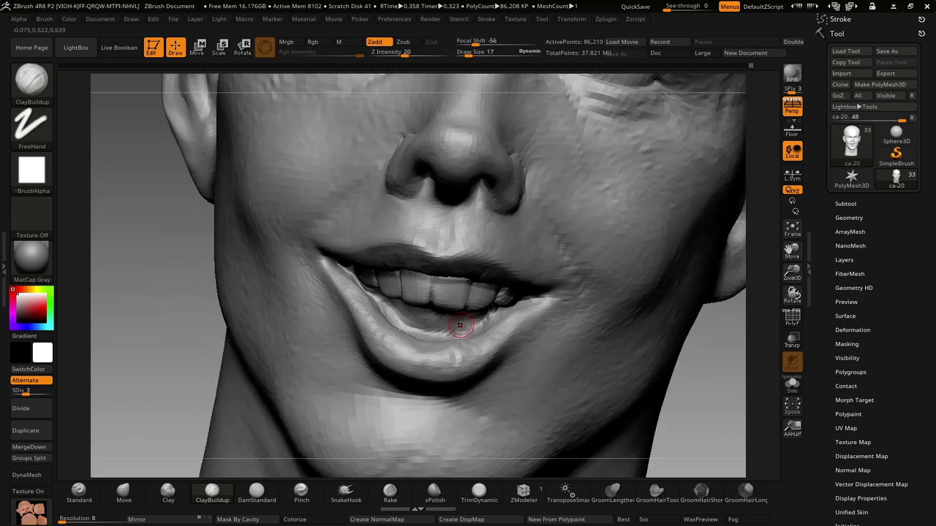
pyautogui.hotkey('ctrl', 'a')
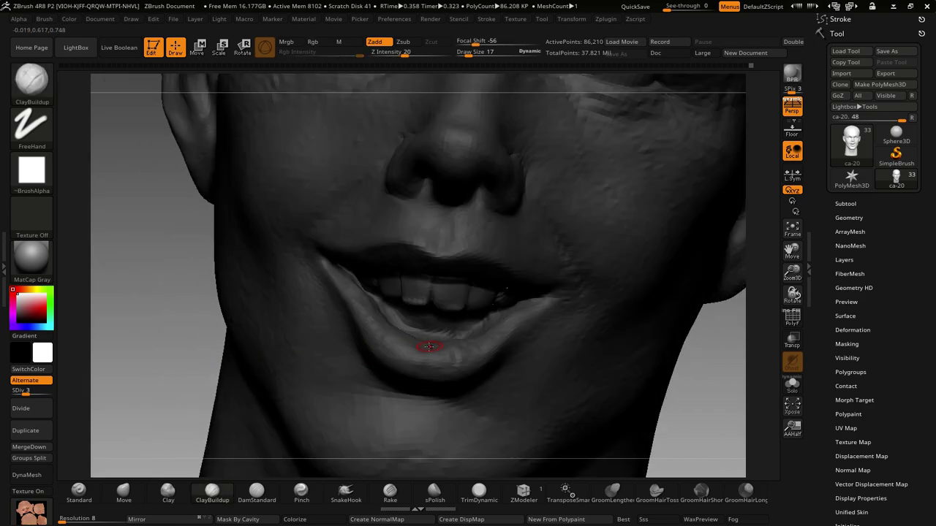
# - Pull the lower lip down with the Move brush to expose more front teeth
pyautogui.click(123, 494)
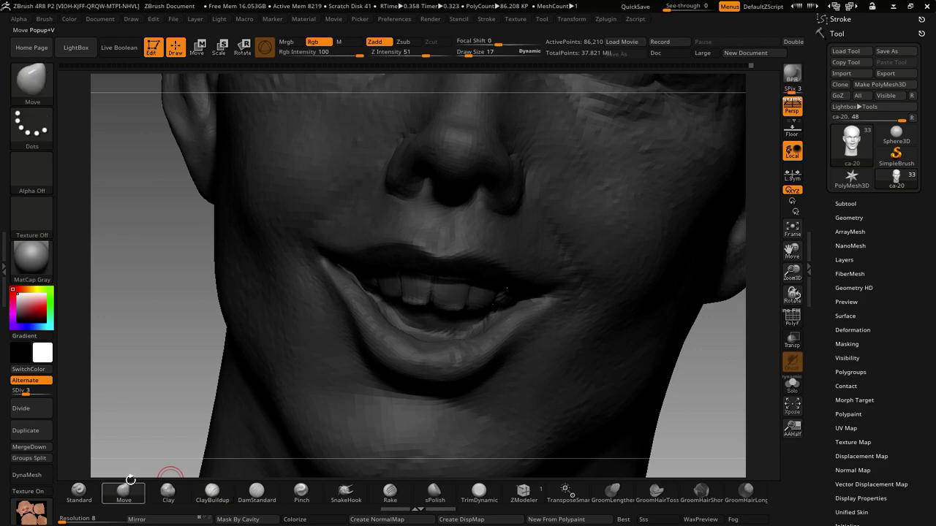
pyautogui.press('space')
pyautogui.moveTo(449, 311)
pyautogui.mouseDown()
pyautogui.moveTo(445, 328)
pyautogui.moveTo(425, 333)
pyautogui.mouseUp()
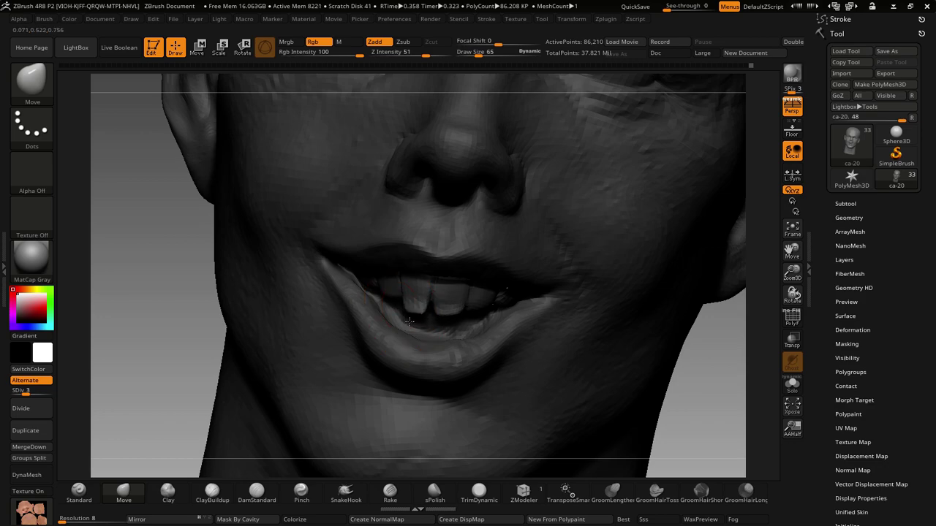
# - Set Draw Size to 36 and smooth the lower lip, checking it from both sides
pyautogui.press('space')
pyautogui.moveTo(439, 296); pyautogui.dragTo(417, 297)
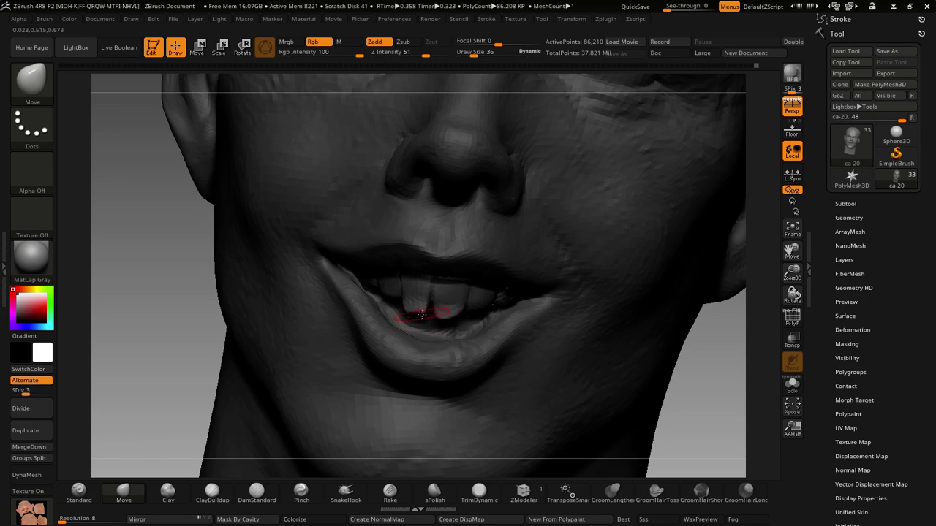
pyautogui.keyDown('shift'); pyautogui.moveTo(409, 333); pyautogui.dragTo(438, 336); pyautogui.keyUp('shift')
pyautogui.moveTo(435, 332); pyautogui.dragTo(439, 324, button='right')
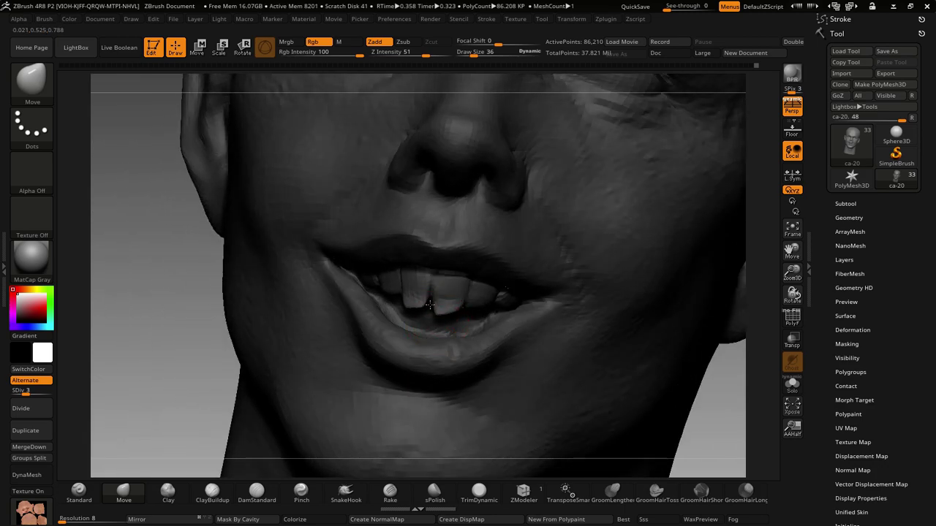
pyautogui.keyDown('shift'); pyautogui.moveTo(431, 305); pyautogui.dragTo(456, 343, button='right'); pyautogui.keyUp('shift')
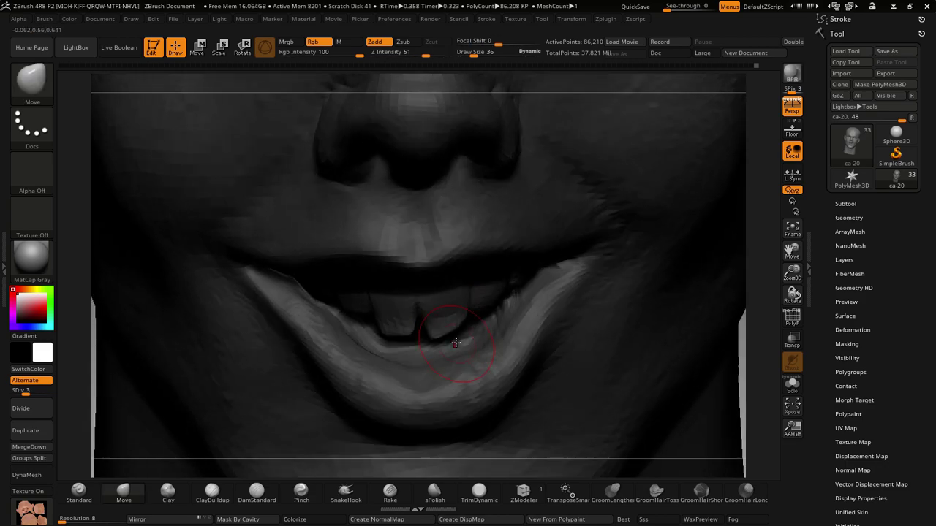
pyautogui.moveTo(230, 460); pyautogui.dragTo(226, 444, button='right')
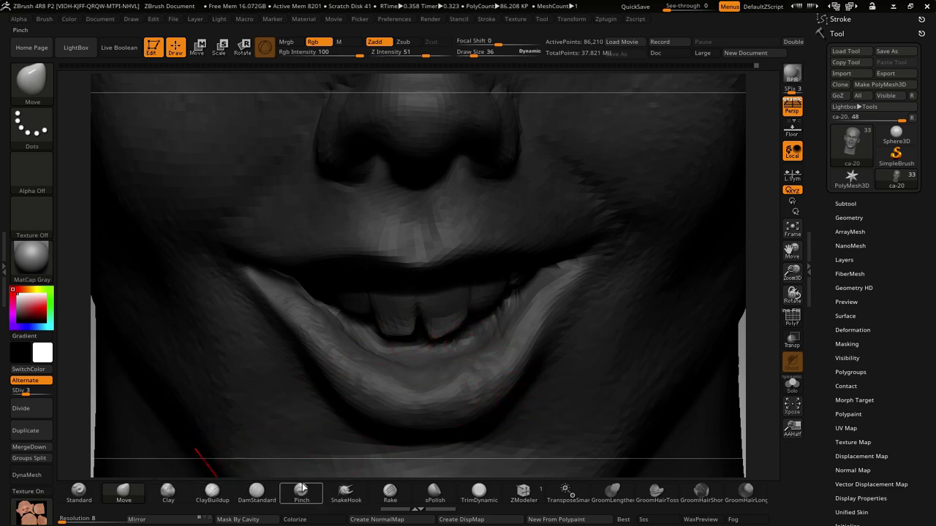
# - Switch to the Pinch brush at Draw Size 69 and crisp the front teeth edges
pyautogui.click(301, 492)
pyautogui.rightClick(421, 332)
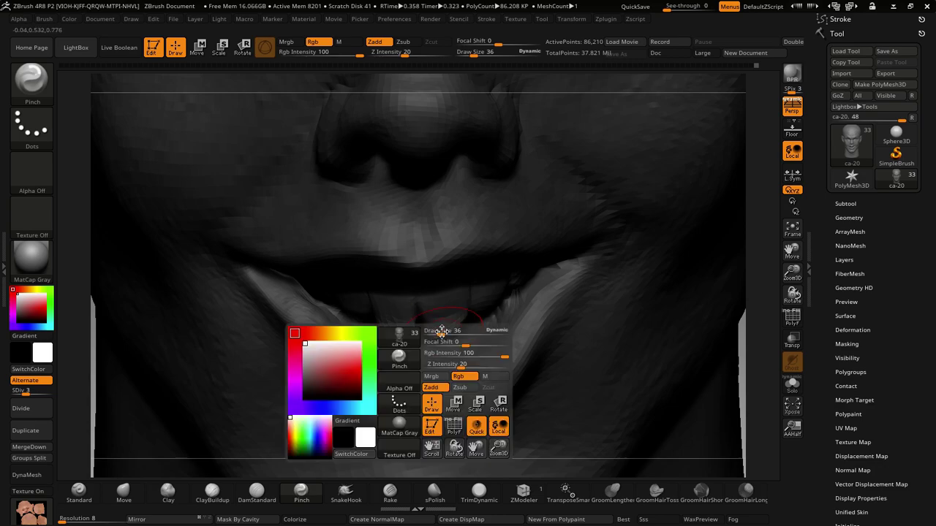
pyautogui.moveTo(422, 332); pyautogui.dragTo(426, 332)
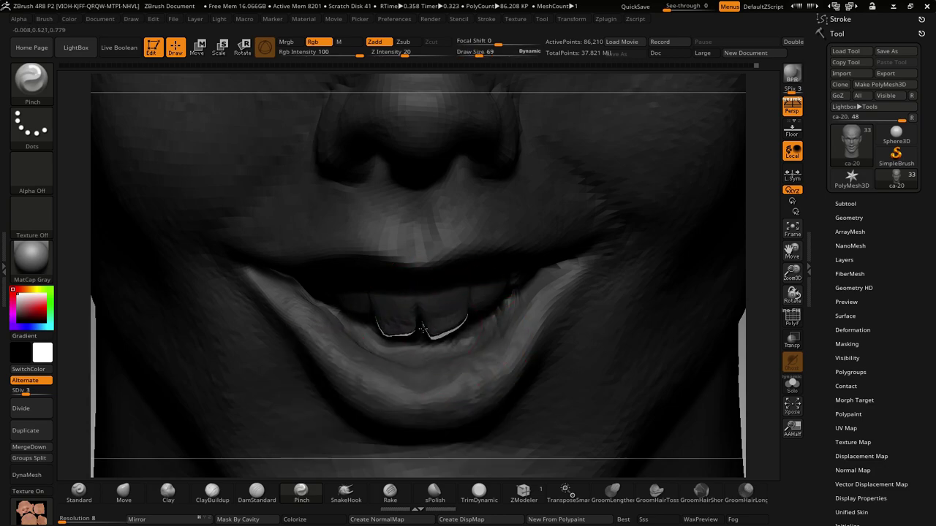
pyautogui.moveTo(421, 332); pyautogui.dragTo(445, 337, button='right')
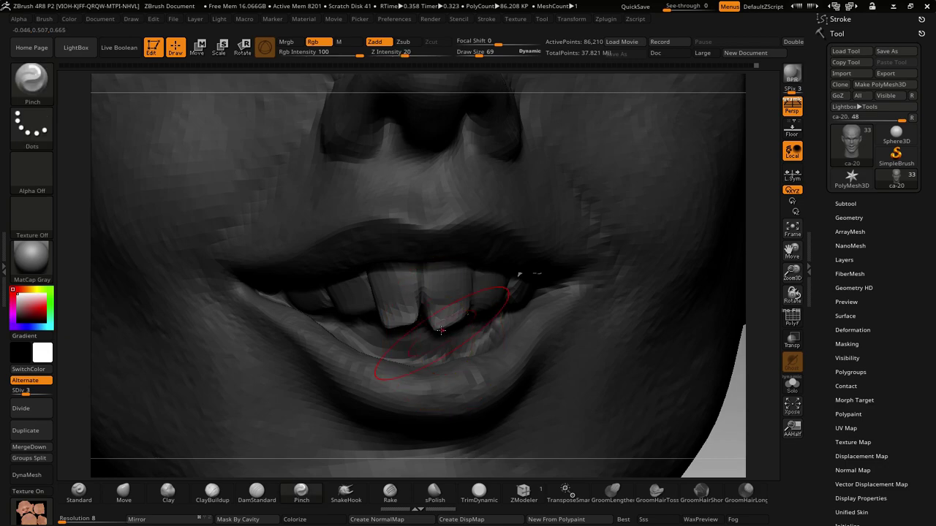
# - Smooth the lower lip beneath the teeth and zoom out to the whole head
pyautogui.press('ctrl')
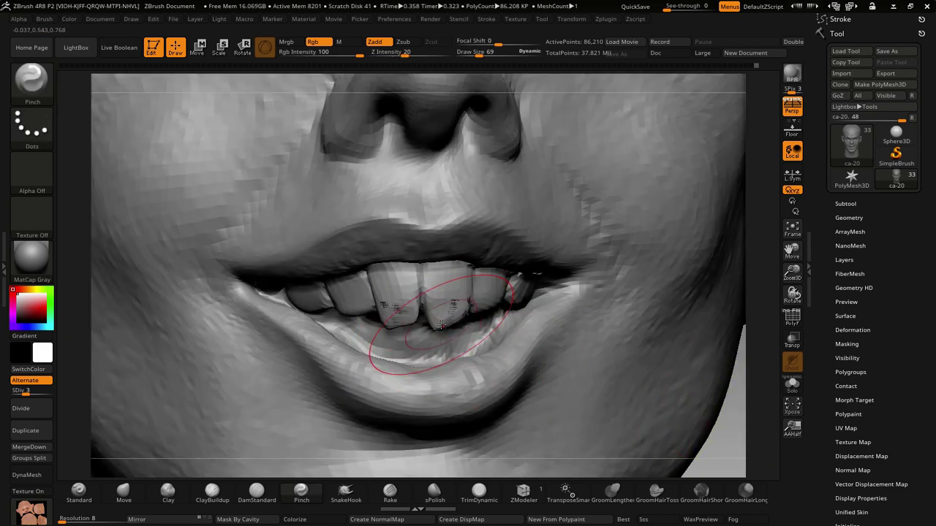
pyautogui.rightClick(431, 308)
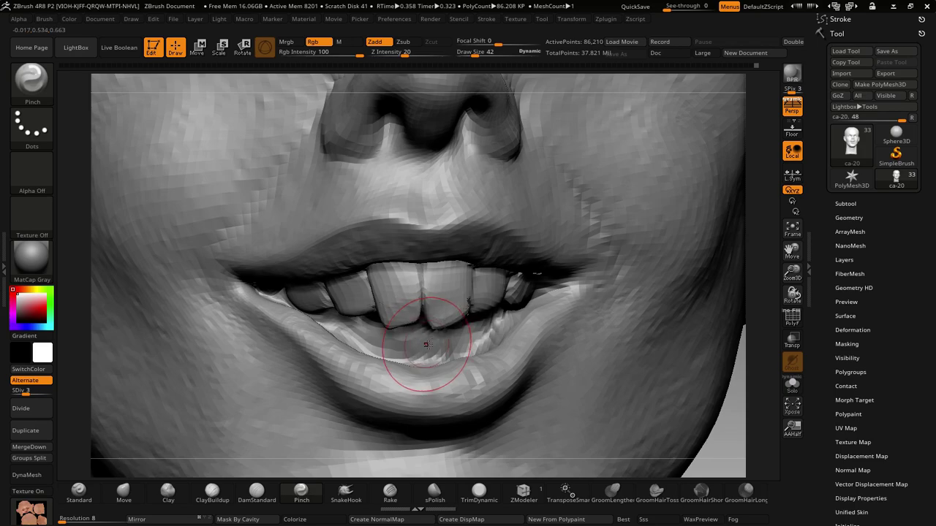
pyautogui.keyDown('shift'); pyautogui.moveTo(422, 292); pyautogui.dragTo(455, 364); pyautogui.keyUp('shift')
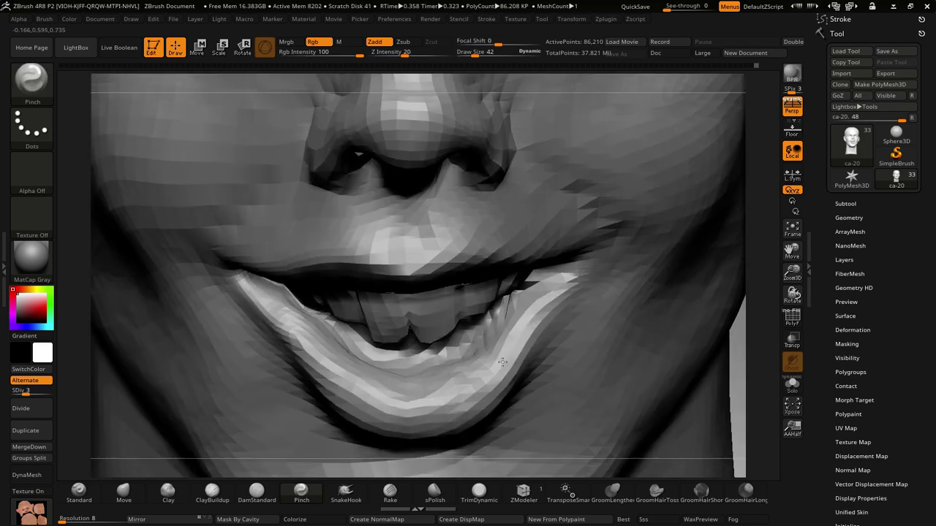
pyautogui.press('f')
pyautogui.moveTo(681, 348); pyautogui.dragTo(637, 330)
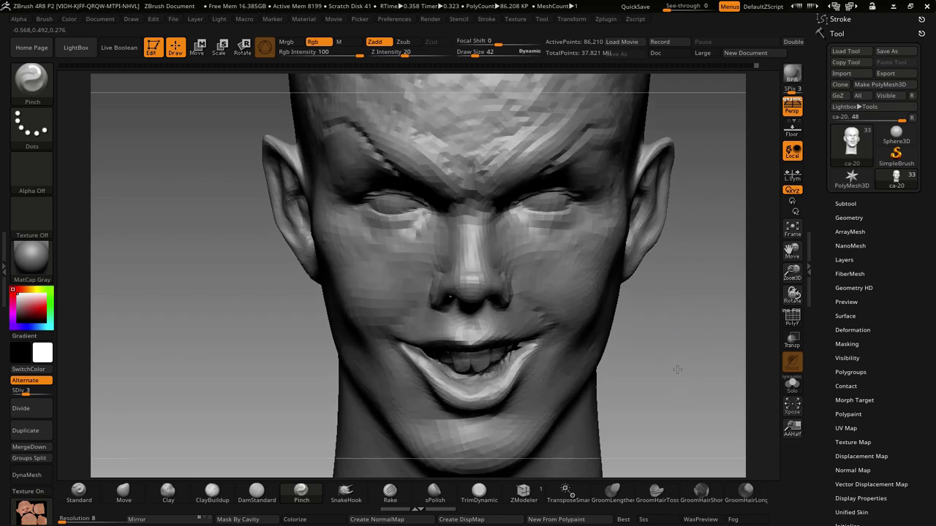
# - Step the head up to subdivision level 7 and turn it to a three-quarter view
pyautogui.click(51, 406)
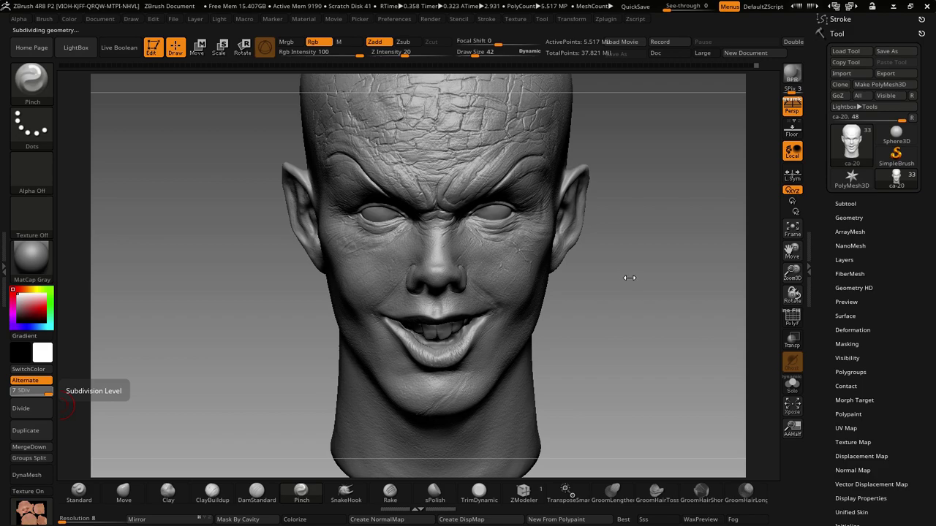
pyautogui.moveTo(630, 278)
pyautogui.mouseDown()
pyautogui.moveTo(640, 294)
pyautogui.moveTo(637, 234)
pyautogui.moveTo(649, 304)
pyautogui.moveTo(652, 274)
pyautogui.moveTo(610, 290)
pyautogui.mouseUp()
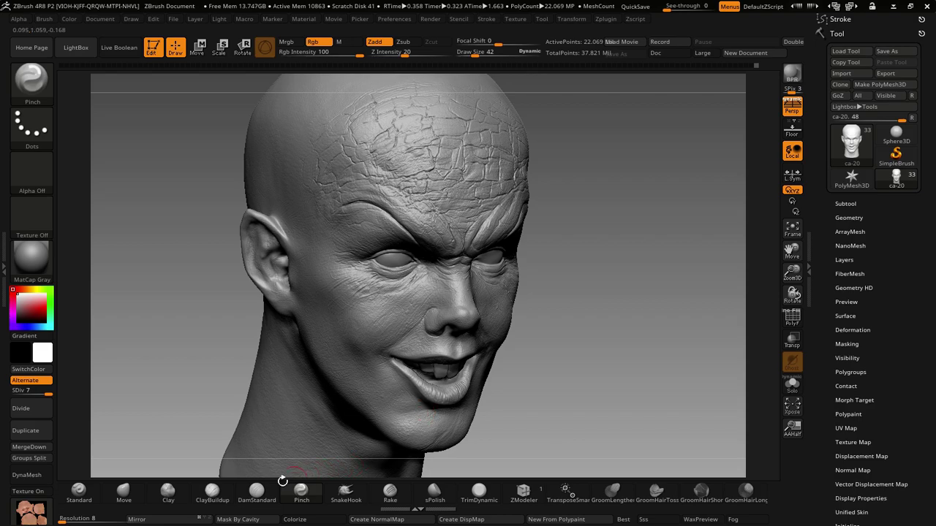
pyautogui.click(92, 494)
pyautogui.press('space')
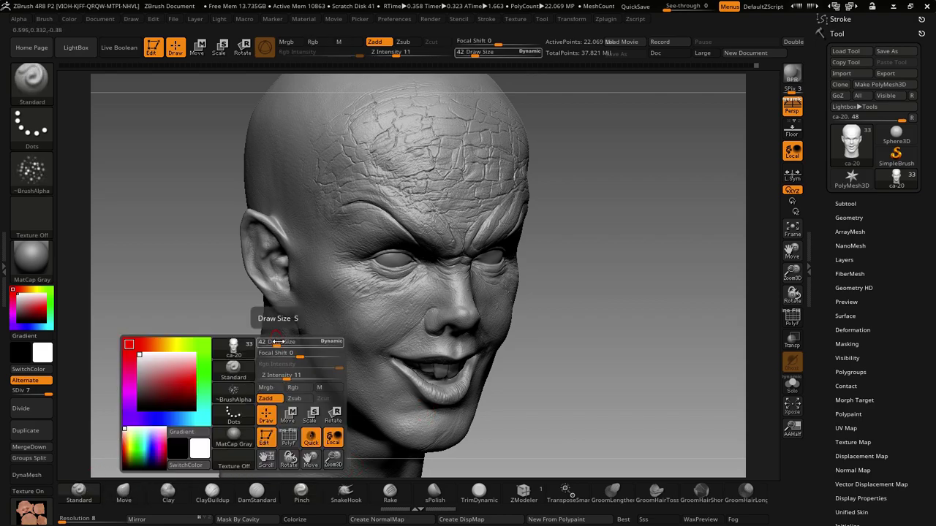
pyautogui.moveTo(285, 342); pyautogui.dragTo(278, 342)
pyautogui.click(32, 171)
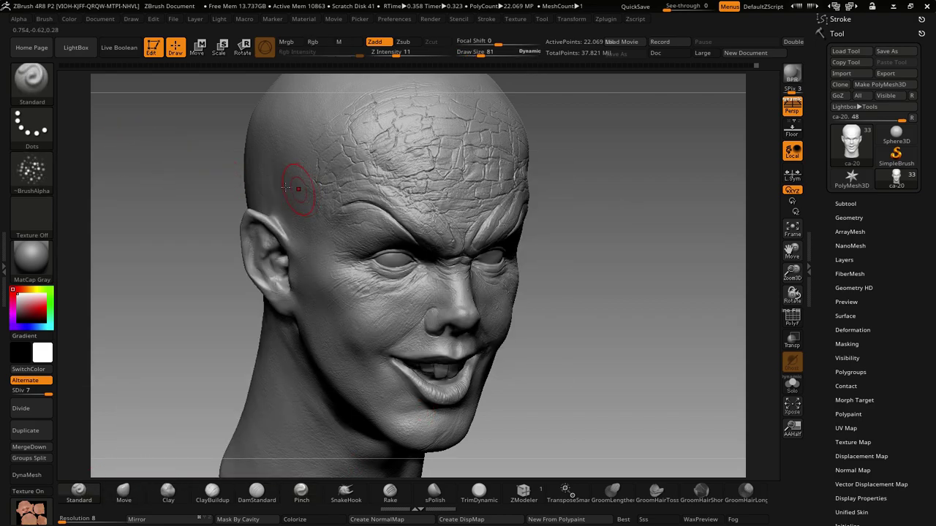
pyautogui.click(38, 171)
pyautogui.click(313, 182)
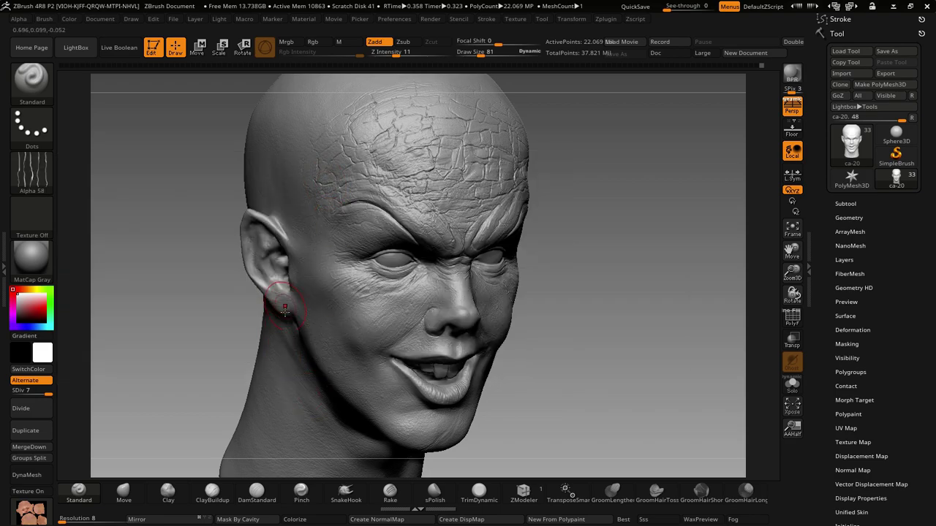
pyautogui.moveTo(285, 311); pyautogui.dragTo(292, 313, button='right')
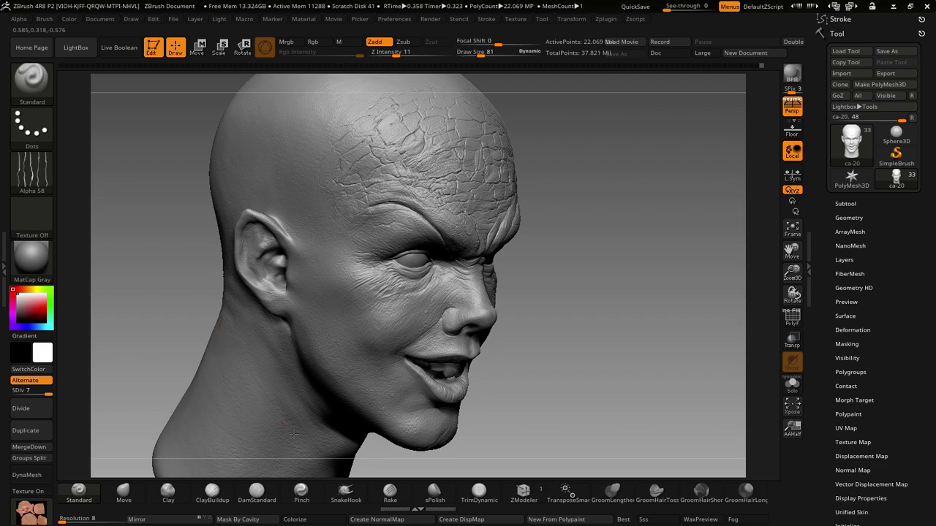
pyautogui.moveTo(296, 376)
pyautogui.mouseDown(button='right')
pyautogui.moveTo(285, 351)
pyautogui.moveTo(344, 314)
pyautogui.mouseUp(button='right')
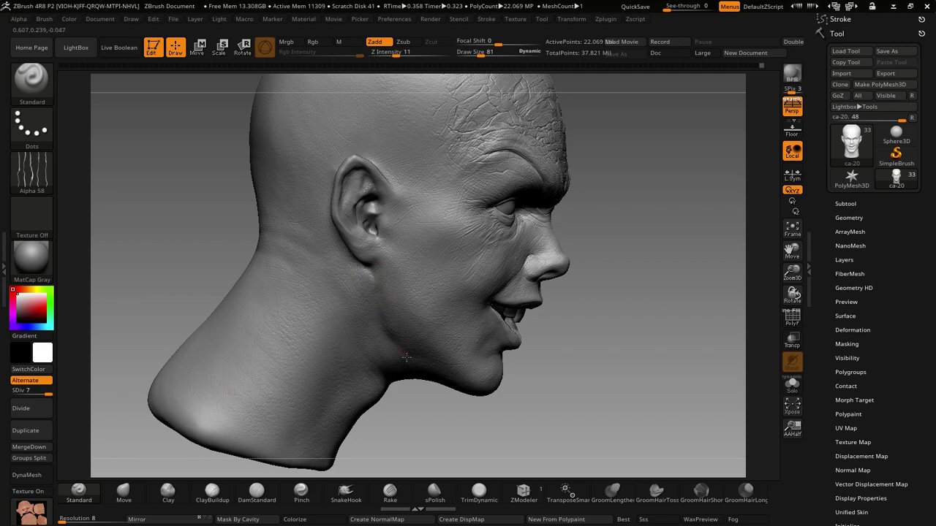
pyautogui.keyDown('ctrl'); pyautogui.moveTo(400, 359); pyautogui.dragTo(405, 296, button='right'); pyautogui.keyUp('ctrl')
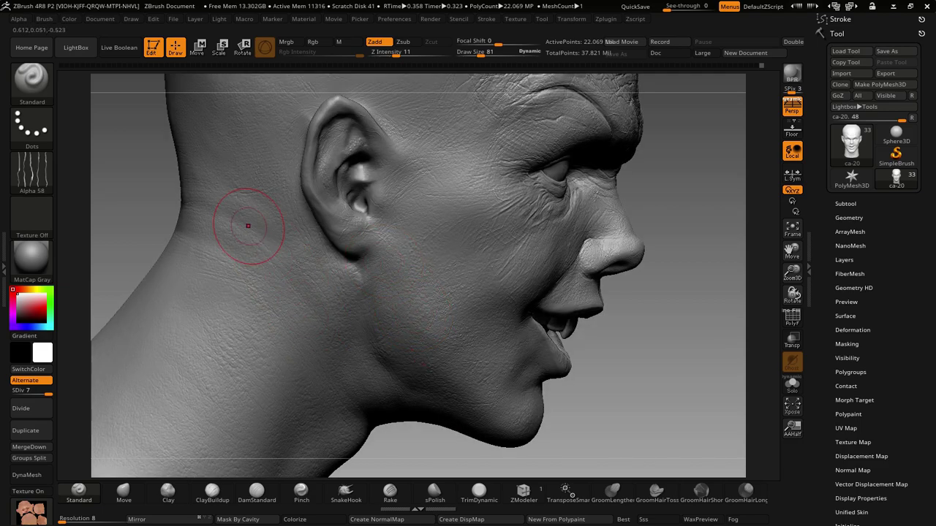
pyautogui.moveTo(205, 278)
pyautogui.mouseDown(button='right')
pyautogui.moveTo(335, 329)
pyautogui.moveTo(369, 329)
pyautogui.mouseUp(button='right')
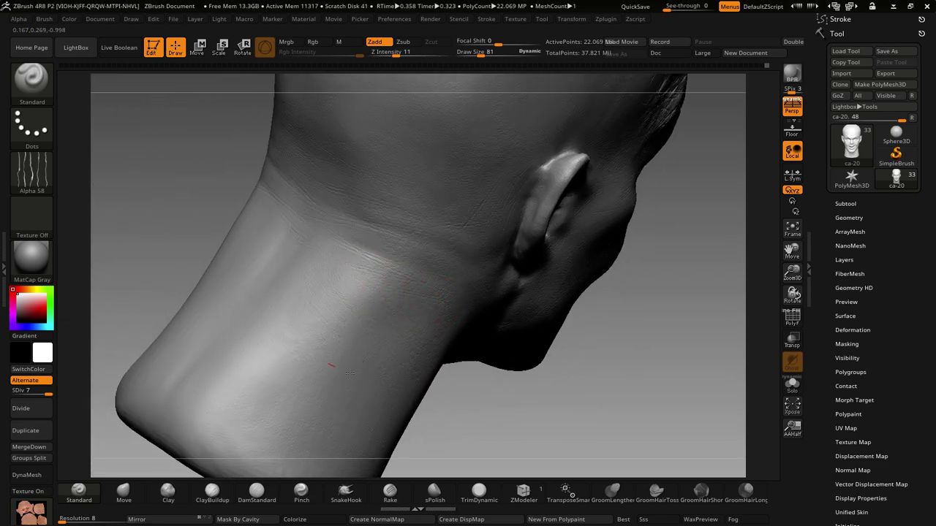
pyautogui.moveTo(359, 324); pyautogui.dragTo(537, 320, button='right')
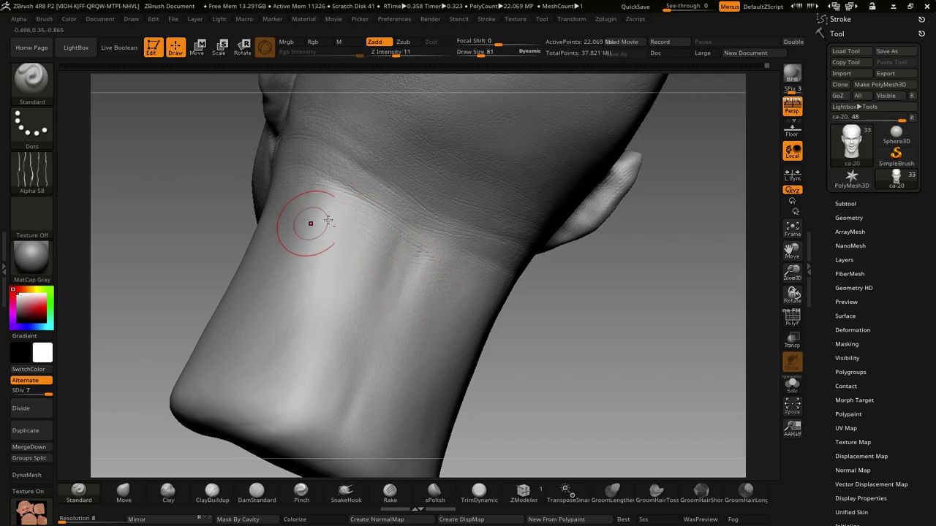
pyautogui.moveTo(295, 199); pyautogui.dragTo(376, 231, button='right')
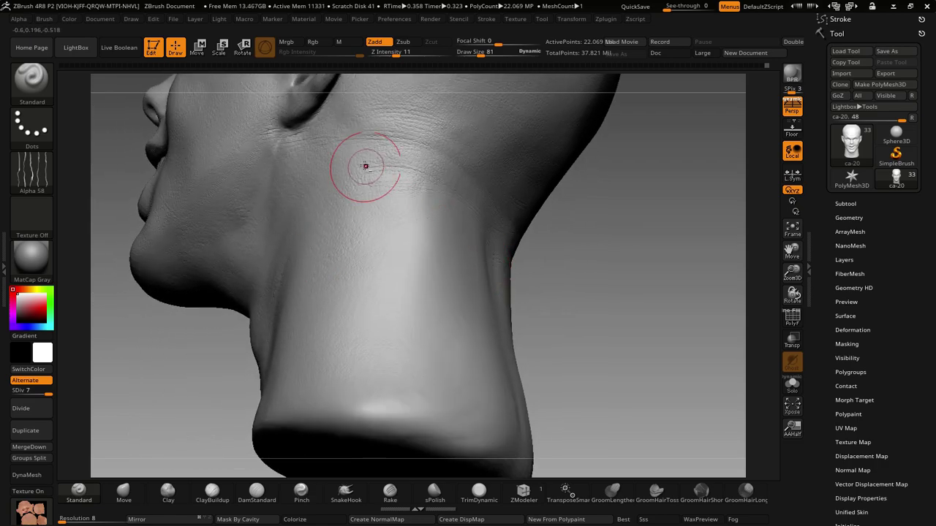
pyautogui.moveTo(292, 183)
pyautogui.mouseDown(button='right')
pyautogui.moveTo(338, 236)
pyautogui.moveTo(250, 209)
pyautogui.mouseUp(button='right')
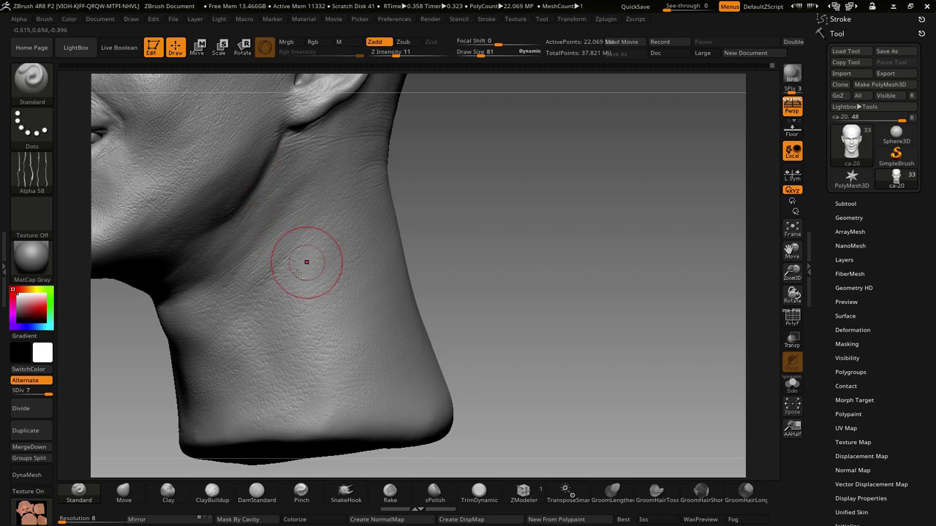
pyautogui.moveTo(273, 334)
pyautogui.mouseDown(button='right')
pyautogui.moveTo(492, 330)
pyautogui.moveTo(448, 302)
pyautogui.mouseUp(button='right')
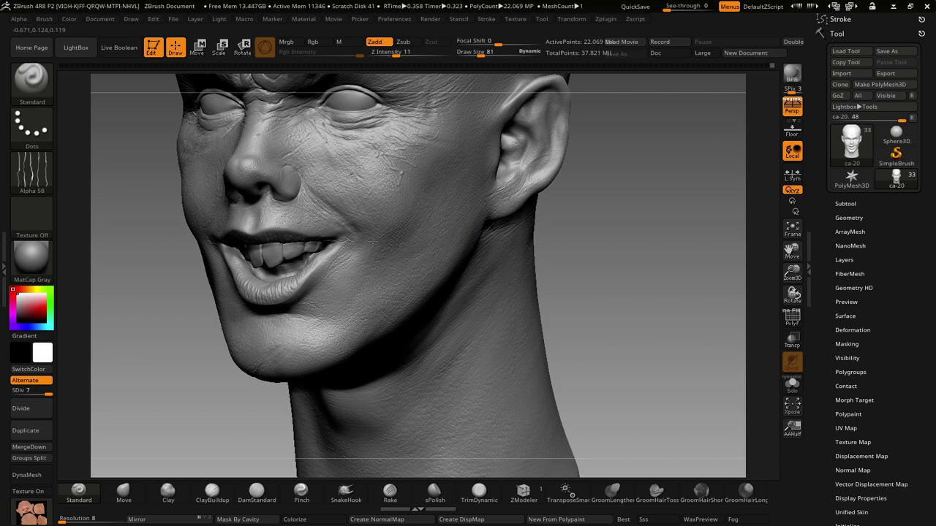
pyautogui.moveTo(366, 188)
pyautogui.mouseDown(button='right')
pyautogui.moveTo(463, 267)
pyautogui.moveTo(447, 283)
pyautogui.mouseUp(button='right')
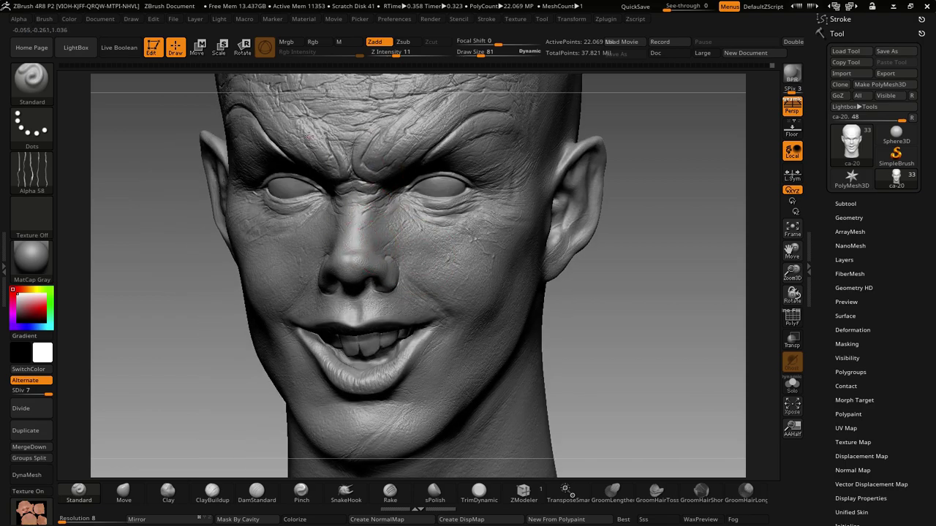
pyautogui.moveTo(512, 251); pyautogui.dragTo(468, 314, button='right')
pyautogui.rightClick(468, 315)
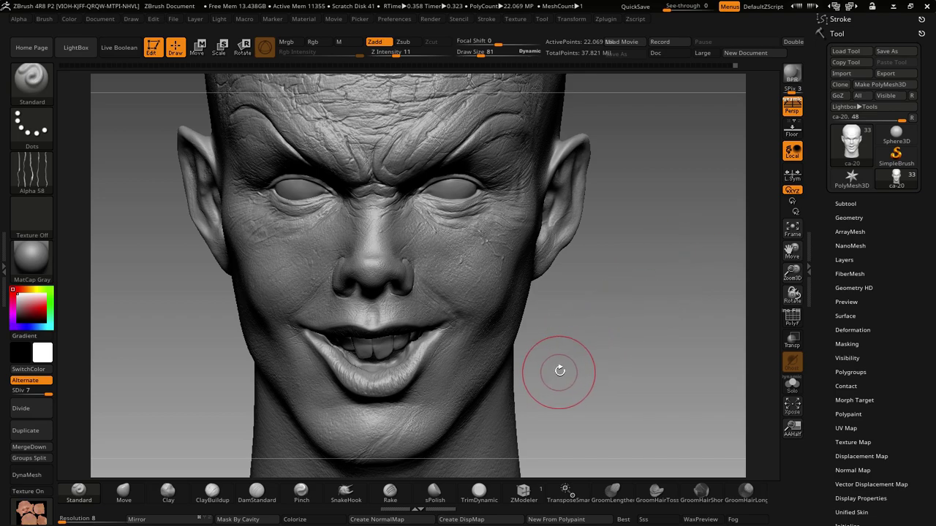
pyautogui.moveTo(559, 370); pyautogui.dragTo(570, 359, button='right')
pyautogui.rightClick(575, 355)
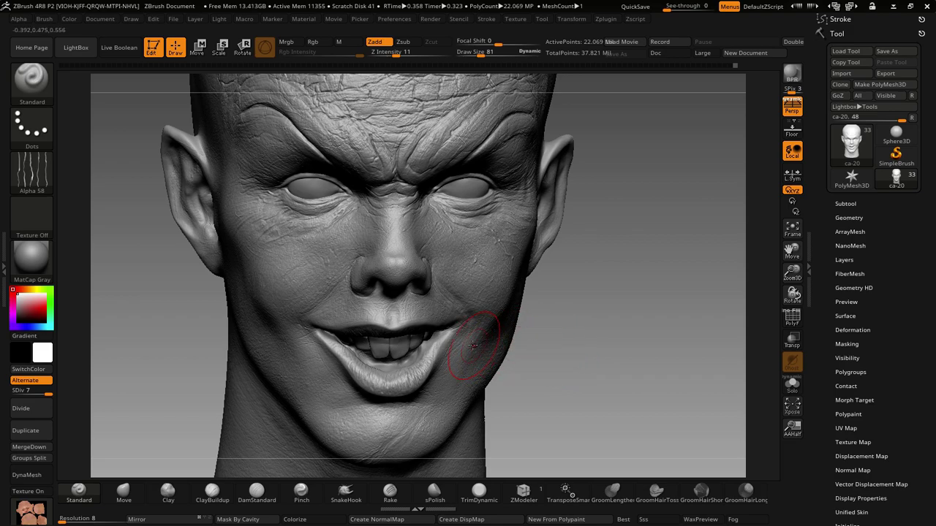
pyautogui.moveTo(473, 345); pyautogui.dragTo(459, 343, button='right')
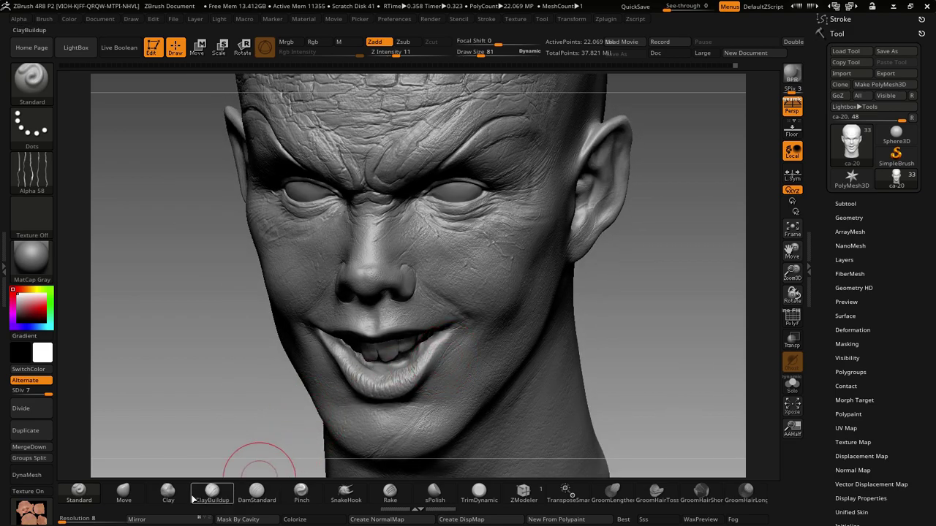
# - Set up ClayBuildup with Focal Shift -33 and Draw Size 15, zoomed in on the mouth
pyautogui.click(193, 498)
pyautogui.rightClick(356, 336)
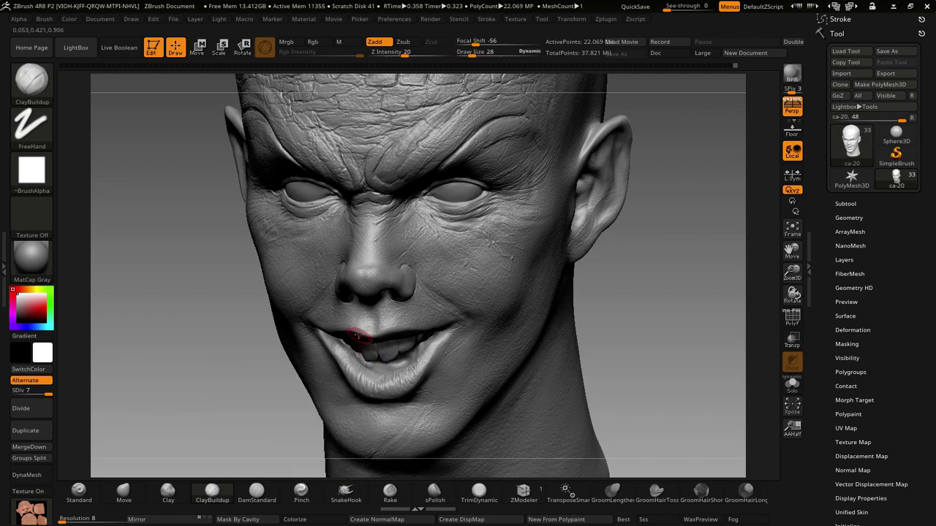
pyautogui.keyDown('ctrl'); pyautogui.moveTo(357, 335); pyautogui.dragTo(358, 307, button='right'); pyautogui.keyUp('ctrl')
pyautogui.rightClick(336, 409)
pyautogui.moveTo(373, 363)
pyautogui.mouseDown()
pyautogui.moveTo(385, 376)
pyautogui.moveTo(368, 357)
pyautogui.mouseUp()
pyautogui.rightClick(336, 413)
pyautogui.moveTo(371, 360)
pyautogui.keyDown('ctrl'); pyautogui.mouseDown(button='right')
pyautogui.moveTo(358, 384)
pyautogui.moveTo(338, 388)
pyautogui.mouseUp(button='right'); pyautogui.keyUp('ctrl')
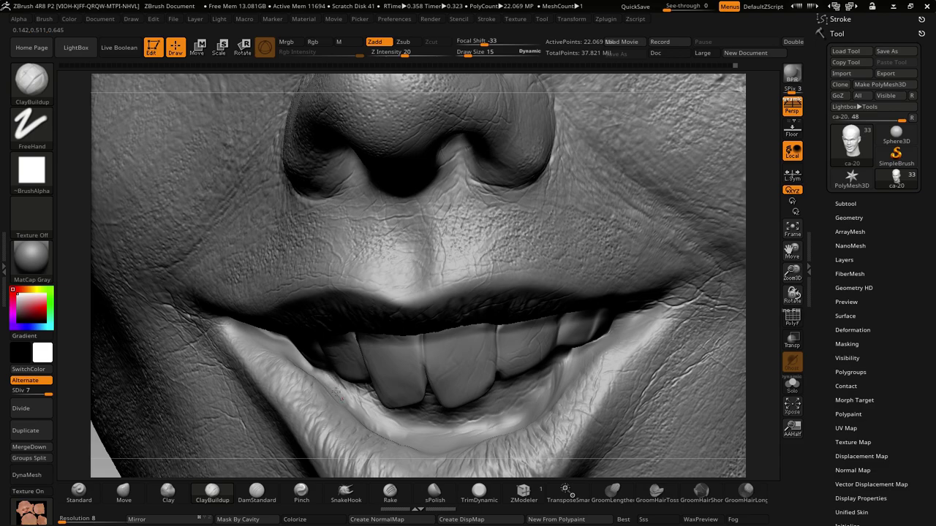
pyautogui.moveTo(386, 404)
pyautogui.mouseDown(button='right')
pyautogui.moveTo(475, 422)
pyautogui.moveTo(485, 382)
pyautogui.mouseUp(button='right')
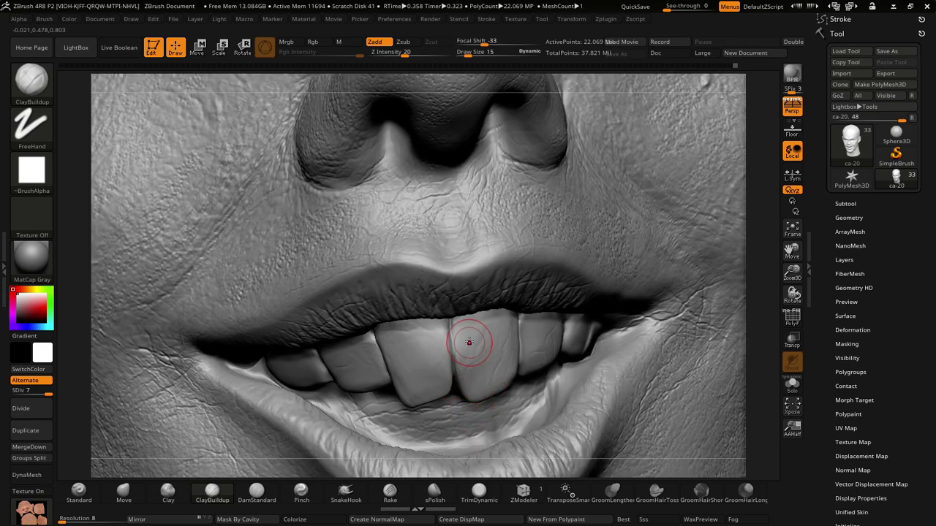
# - Build up the front tooth and smooth the crooked teeth from several angles
pyautogui.moveTo(472, 338); pyautogui.dragTo(476, 359)
pyautogui.press('shift')
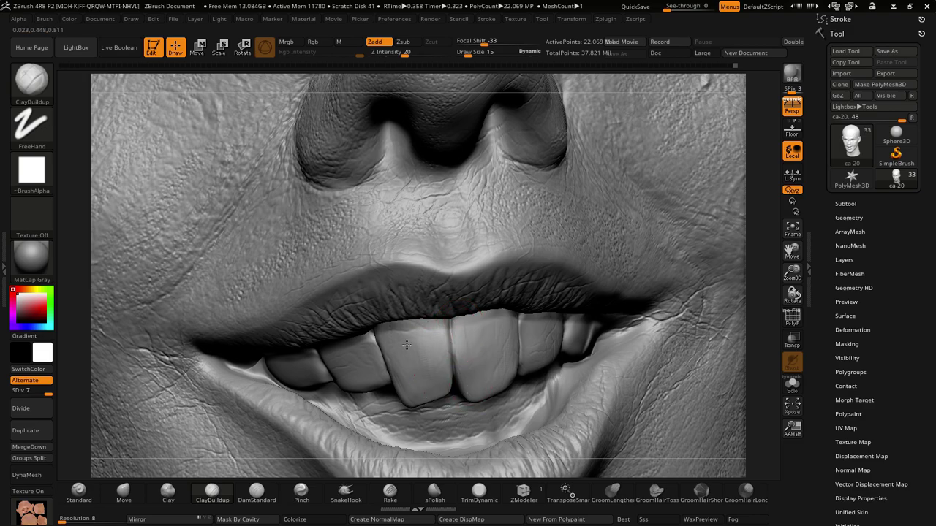
pyautogui.moveTo(406, 344)
pyautogui.mouseDown(button='right')
pyautogui.moveTo(505, 373)
pyautogui.moveTo(420, 365)
pyautogui.mouseUp(button='right')
pyautogui.press('shift')
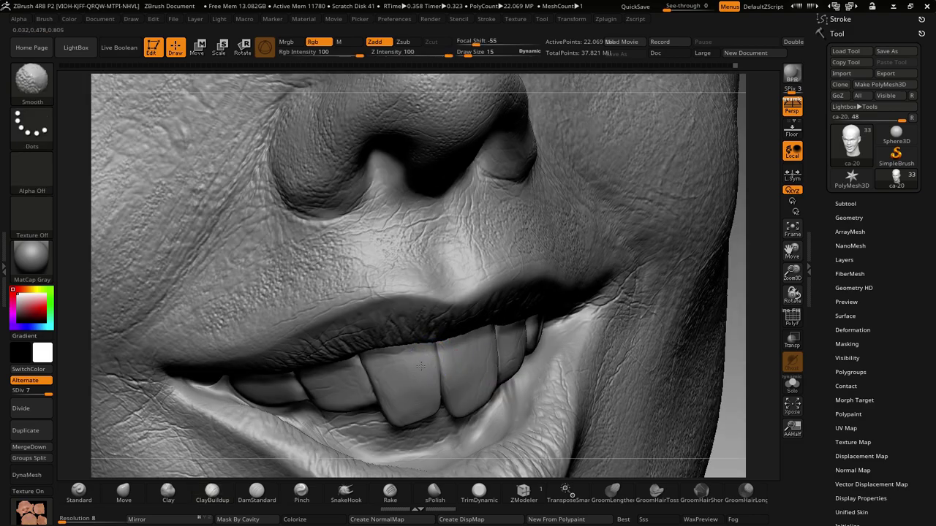
pyautogui.press('shift')
pyautogui.press('shift')
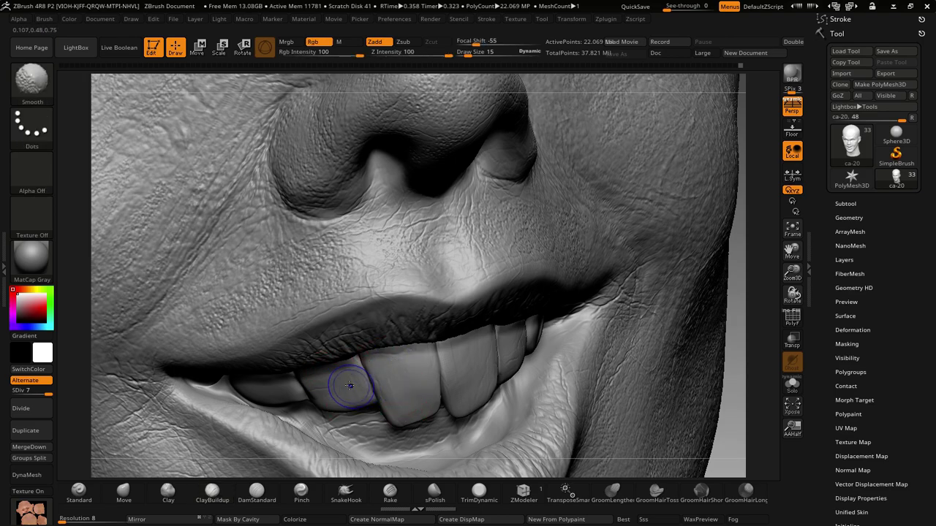
pyautogui.moveTo(333, 380); pyautogui.dragTo(337, 376, button='right')
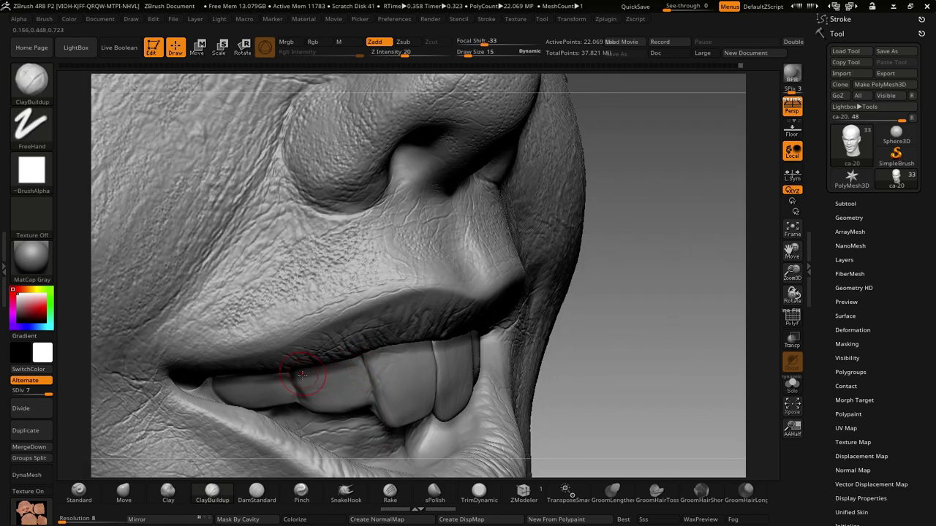
pyautogui.press('shift')
pyautogui.moveTo(490, 403)
pyautogui.mouseDown(button='right')
pyautogui.moveTo(508, 404)
pyautogui.moveTo(489, 379)
pyautogui.moveTo(507, 386)
pyautogui.mouseUp(button='right')
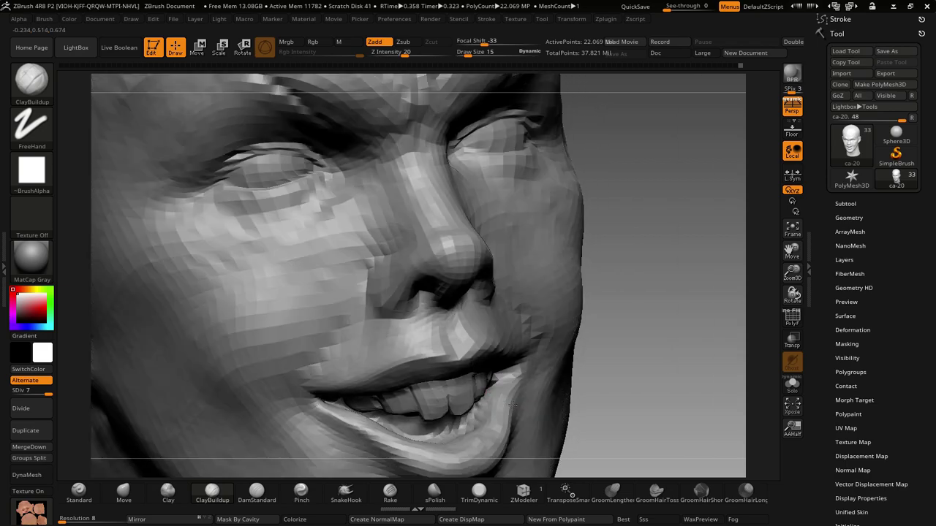
# - Orbit the head through front, three-quarter and side profile views to inspect it
pyautogui.moveTo(585, 389)
pyautogui.mouseDown(button='right')
pyautogui.moveTo(642, 392)
pyautogui.moveTo(397, 373)
pyautogui.mouseUp(button='right')
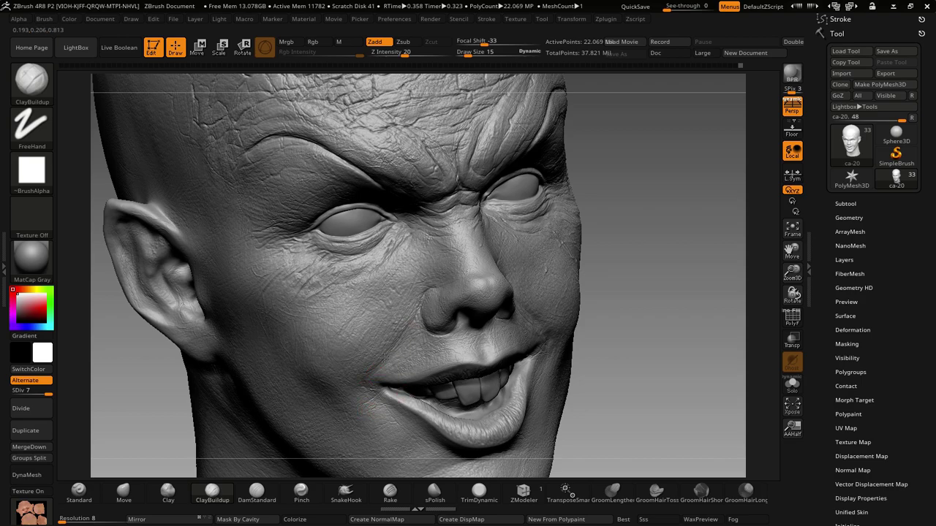
pyautogui.moveTo(387, 352); pyautogui.dragTo(390, 268, button='right')
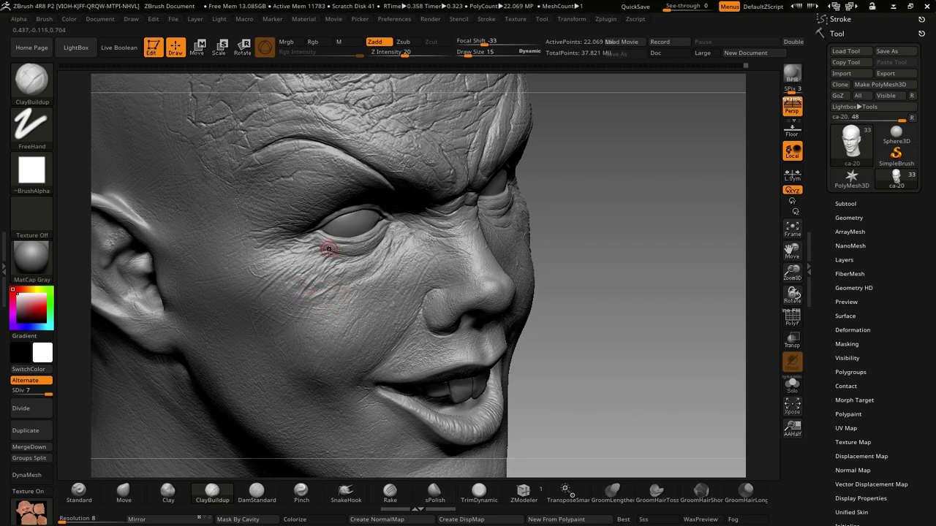
pyautogui.moveTo(386, 314); pyautogui.dragTo(314, 217, button='right')
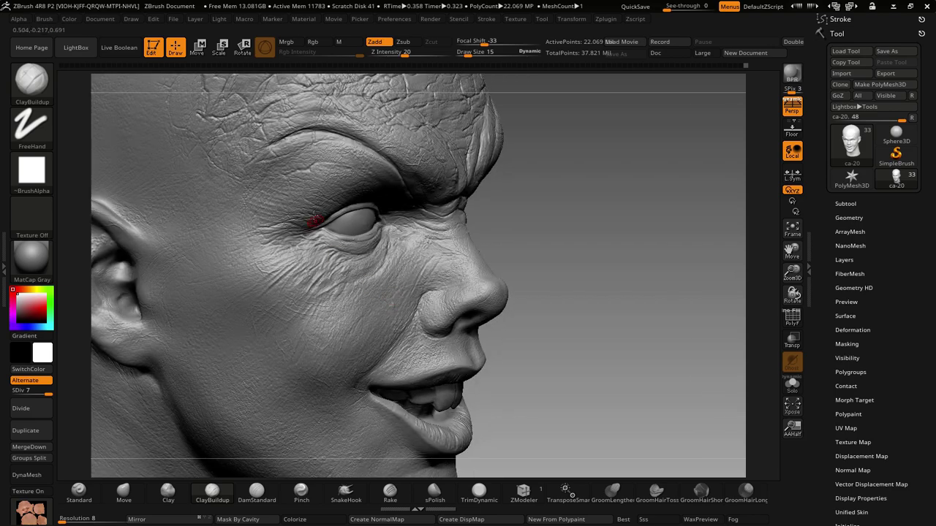
pyautogui.moveTo(561, 308)
pyautogui.mouseDown()
pyautogui.moveTo(617, 326)
pyautogui.moveTo(622, 350)
pyautogui.mouseUp()
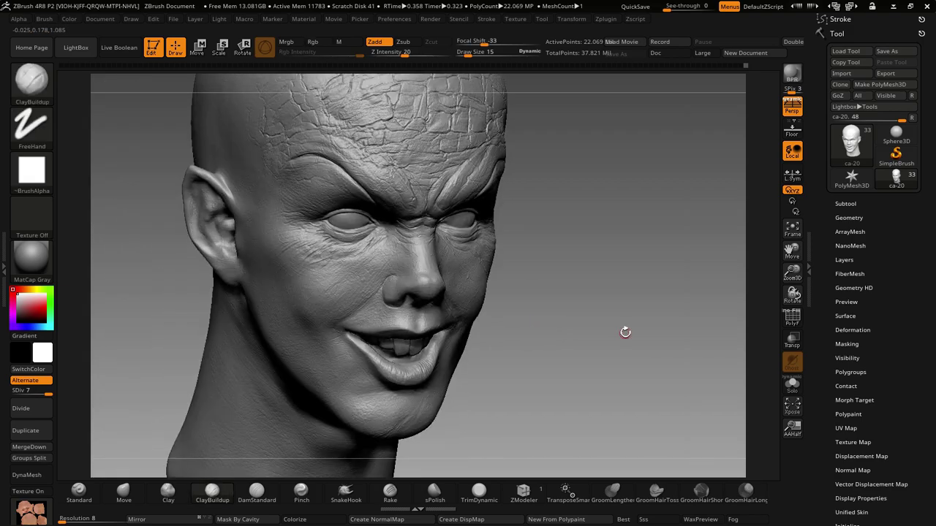
pyautogui.press('space')
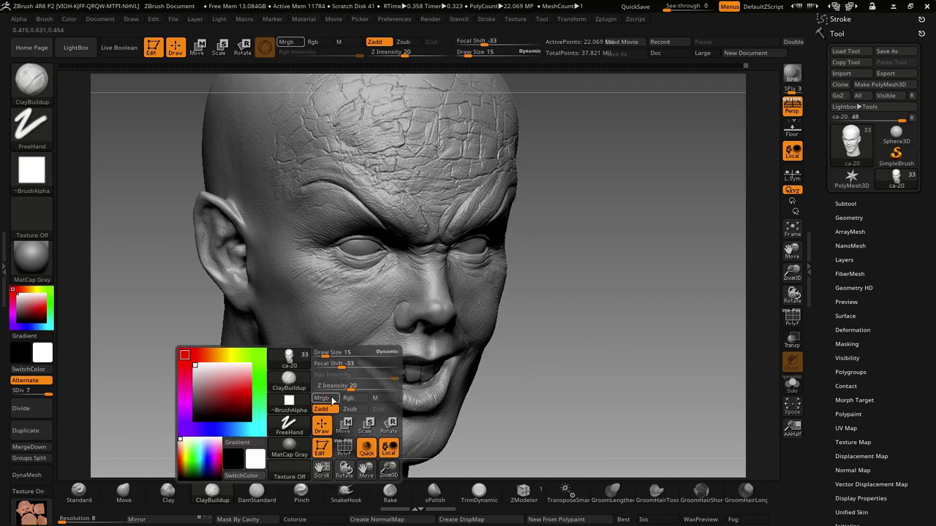
pyautogui.moveTo(314, 358); pyautogui.dragTo(324, 355)
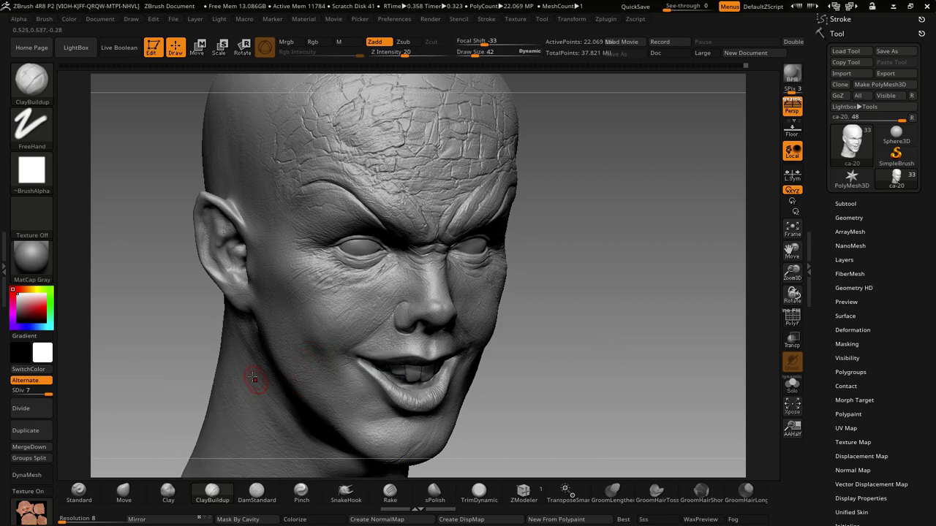
pyautogui.moveTo(521, 280); pyautogui.dragTo(556, 320)
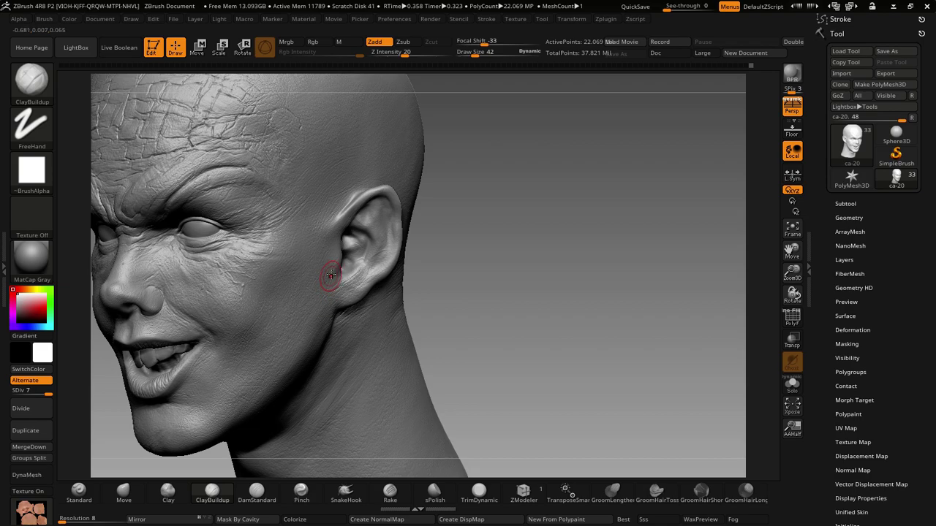
pyautogui.moveTo(326, 234); pyautogui.dragTo(292, 282)
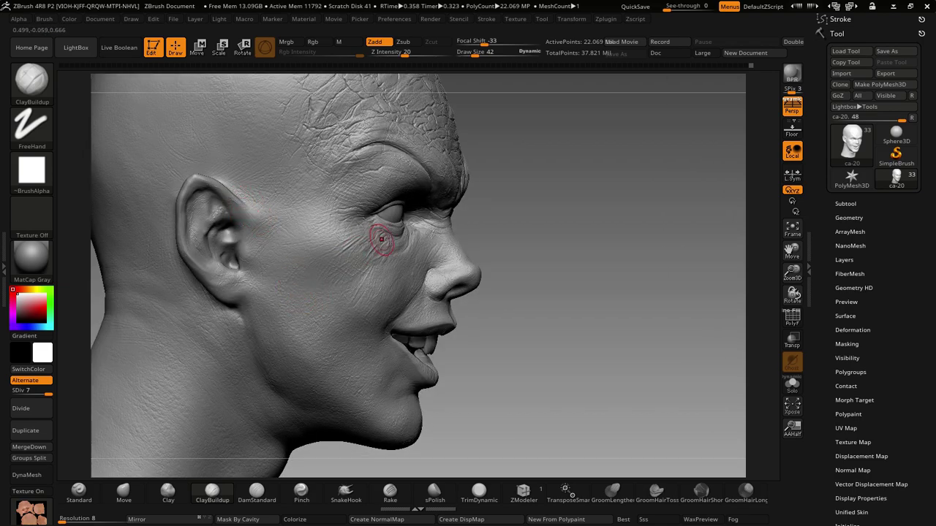
pyautogui.moveTo(382, 236); pyautogui.dragTo(323, 198)
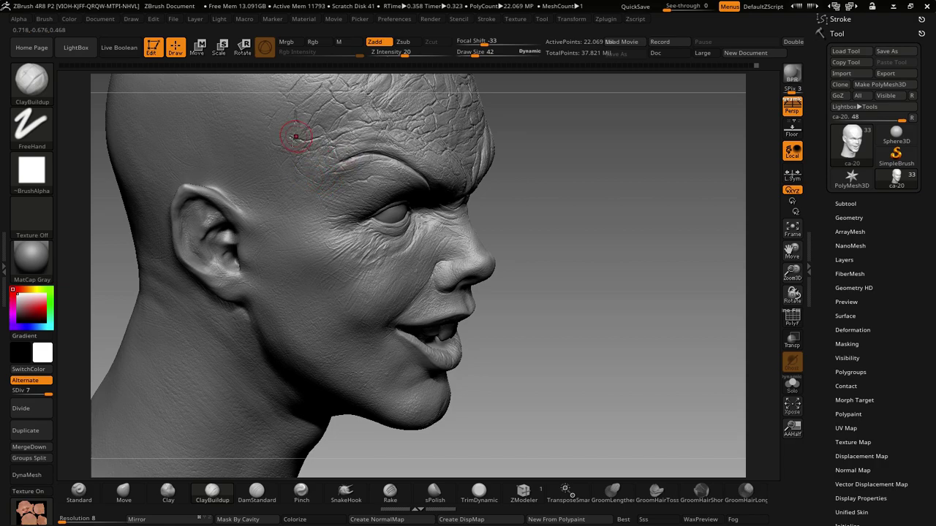
pyautogui.moveTo(218, 206); pyautogui.dragTo(358, 264, button='right')
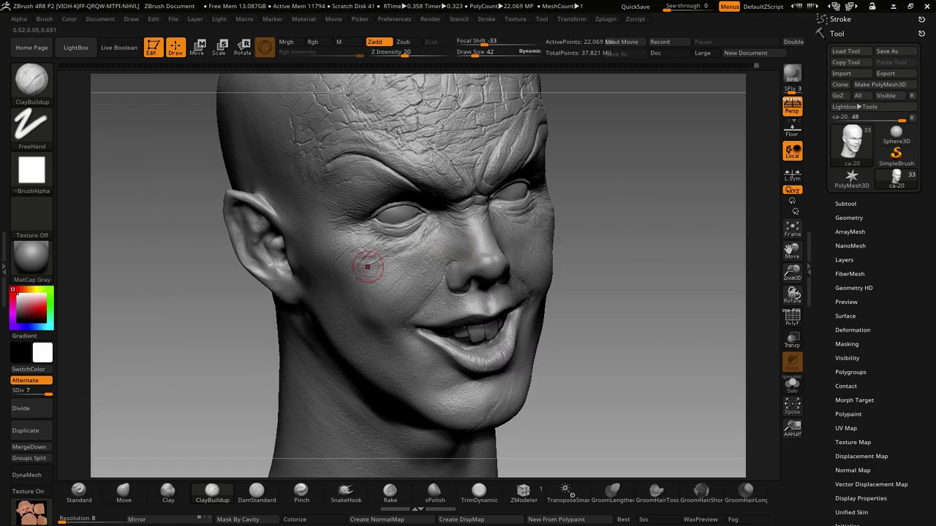
pyautogui.keyDown('ctrl'); pyautogui.moveTo(285, 187); pyautogui.dragTo(296, 202, button='right'); pyautogui.keyUp('ctrl')
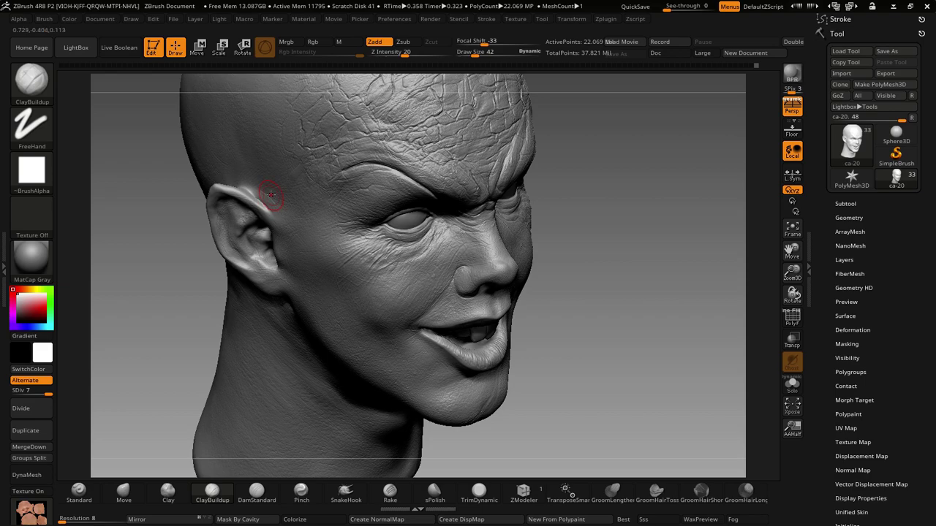
pyautogui.moveTo(549, 244); pyautogui.dragTo(494, 220, button='right')
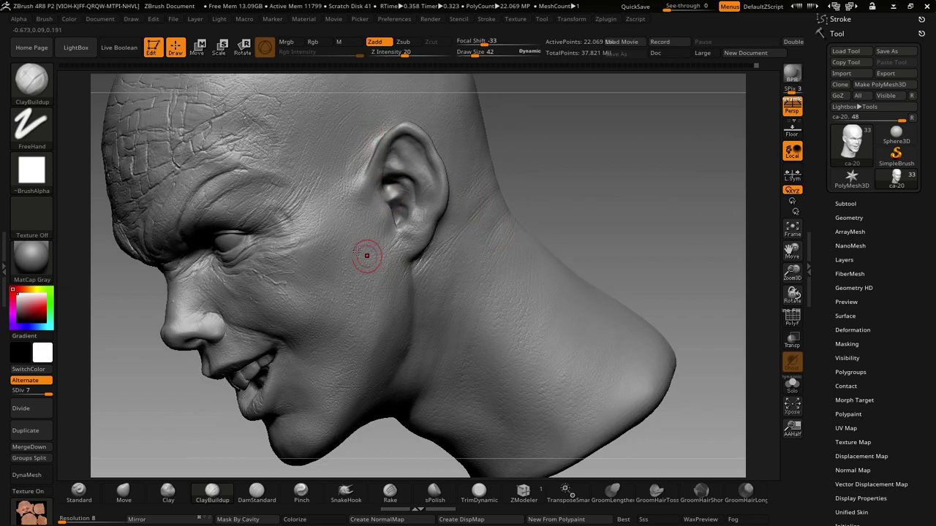
pyautogui.moveTo(310, 228)
pyautogui.mouseDown(button='right')
pyautogui.moveTo(330, 228)
pyautogui.moveTo(288, 206)
pyautogui.mouseUp(button='right')
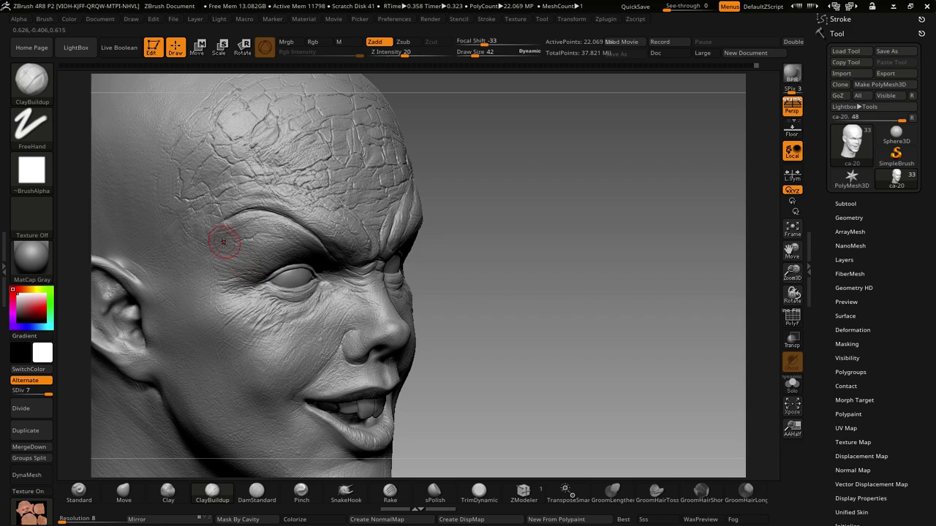
pyautogui.moveTo(268, 256); pyautogui.dragTo(303, 298, button='right')
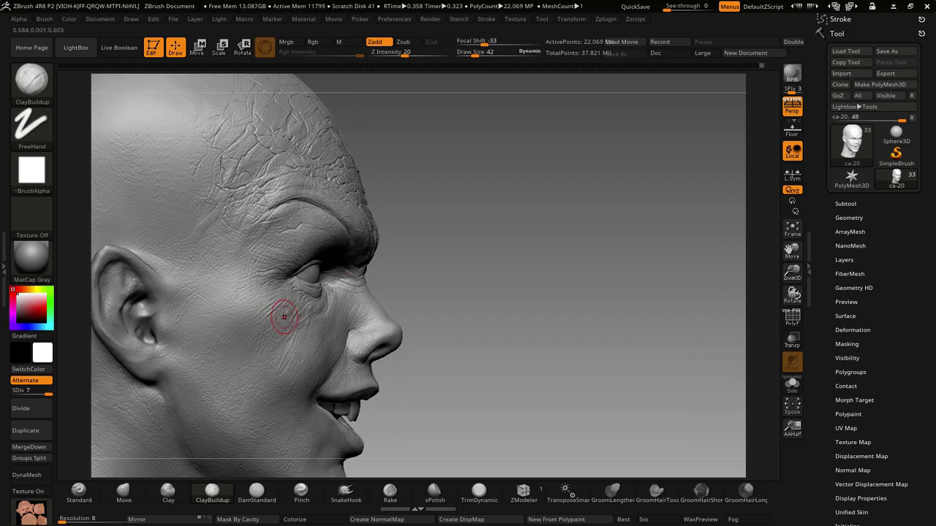
pyautogui.moveTo(416, 346); pyautogui.dragTo(387, 353, button='right')
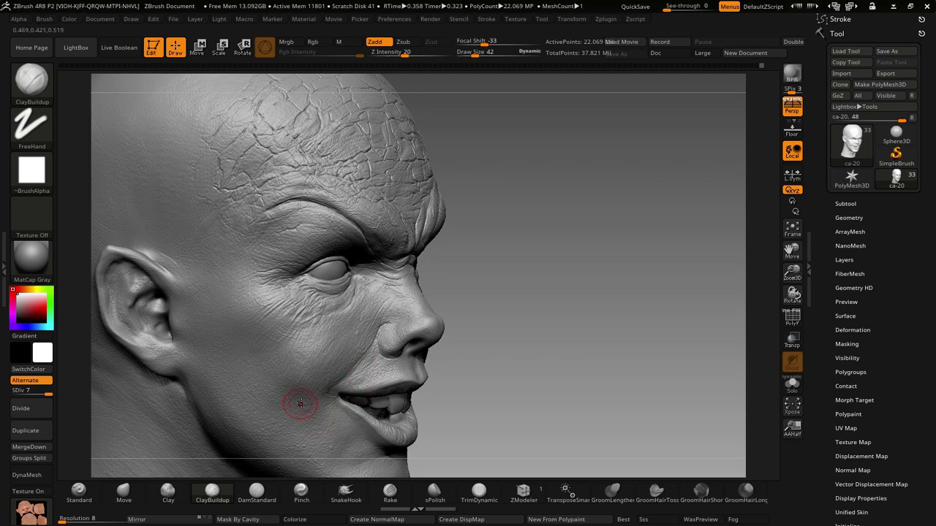
pyautogui.moveTo(341, 435); pyautogui.dragTo(456, 386, button='right')
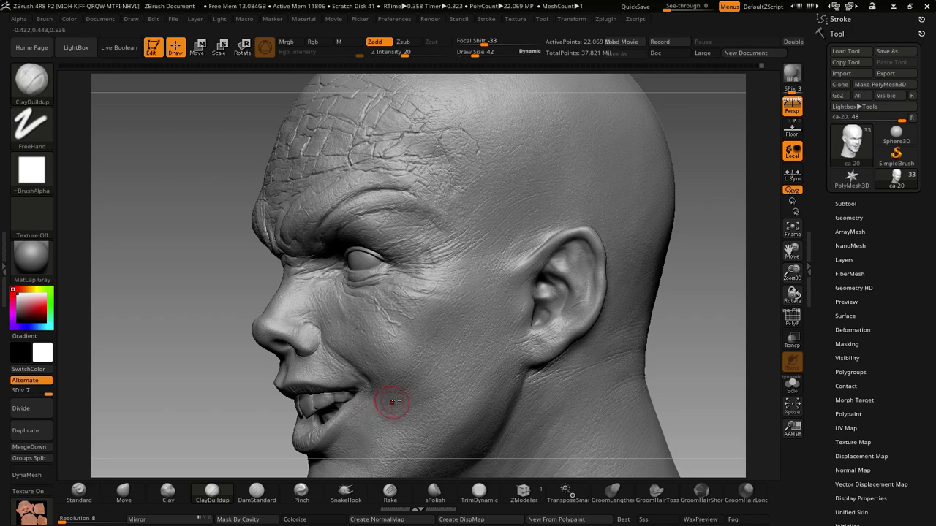
pyautogui.moveTo(387, 401); pyautogui.dragTo(413, 379, button='right')
pyautogui.moveTo(364, 427); pyautogui.dragTo(419, 337, button='right')
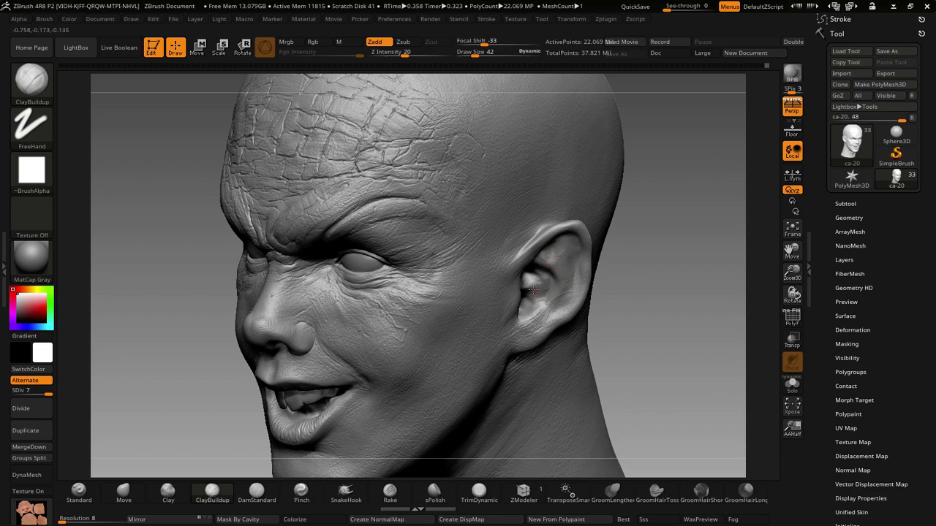
pyautogui.moveTo(533, 290); pyautogui.dragTo(419, 250, button='right')
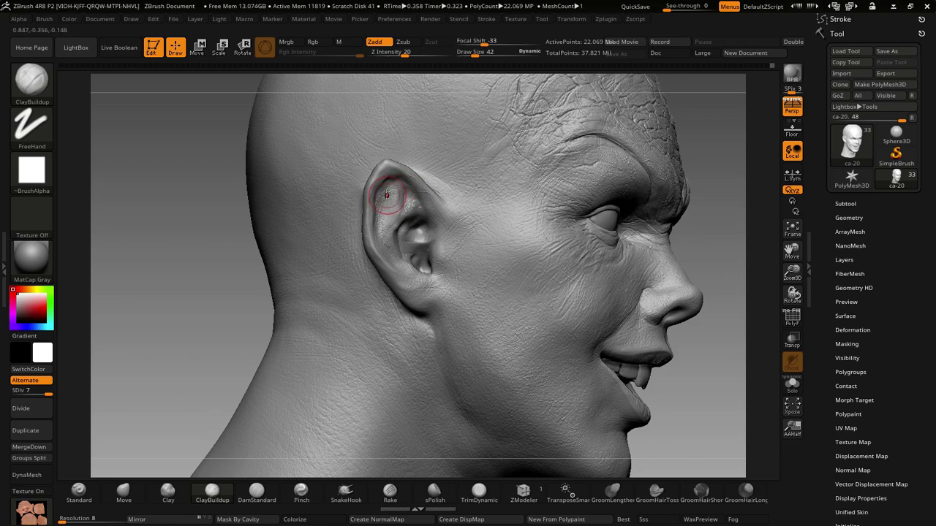
pyautogui.moveTo(489, 330); pyautogui.dragTo(454, 229, button='right')
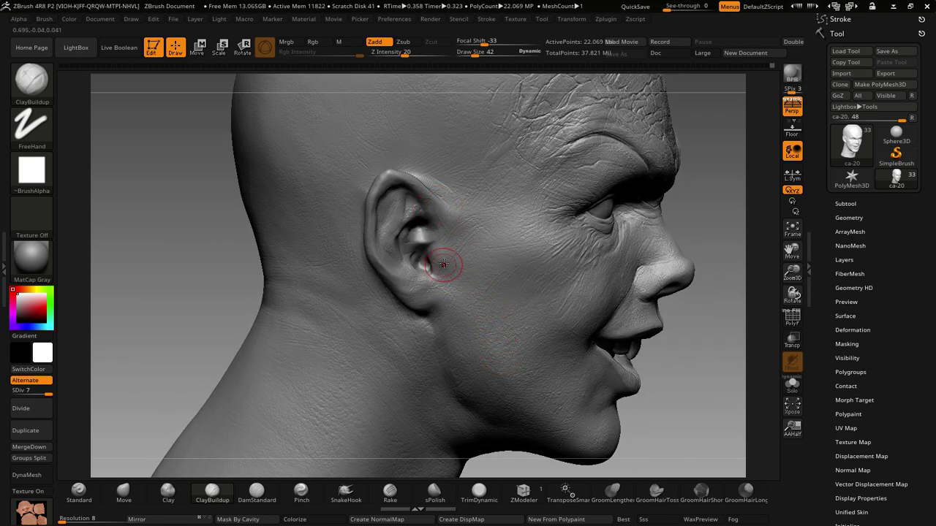
pyautogui.moveTo(461, 295); pyautogui.dragTo(431, 364, button='right')
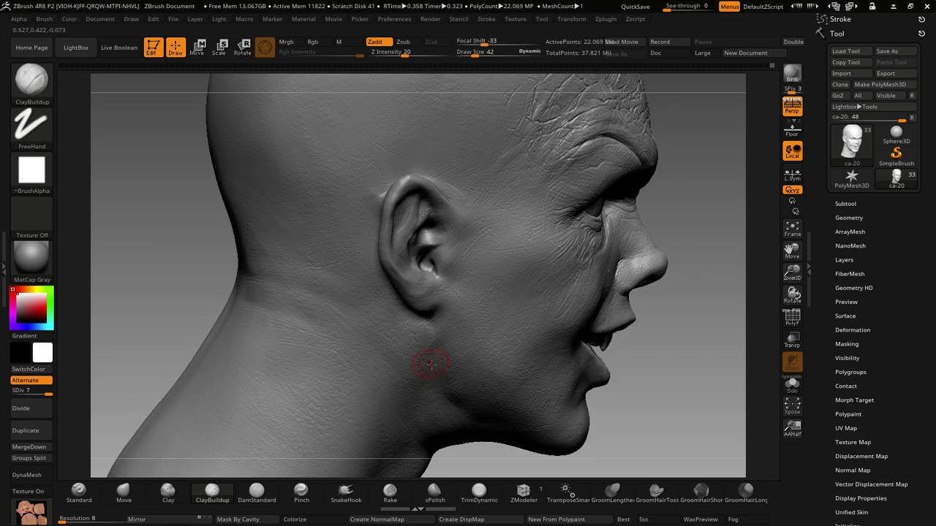
pyautogui.moveTo(428, 416); pyautogui.dragTo(438, 359, button='right')
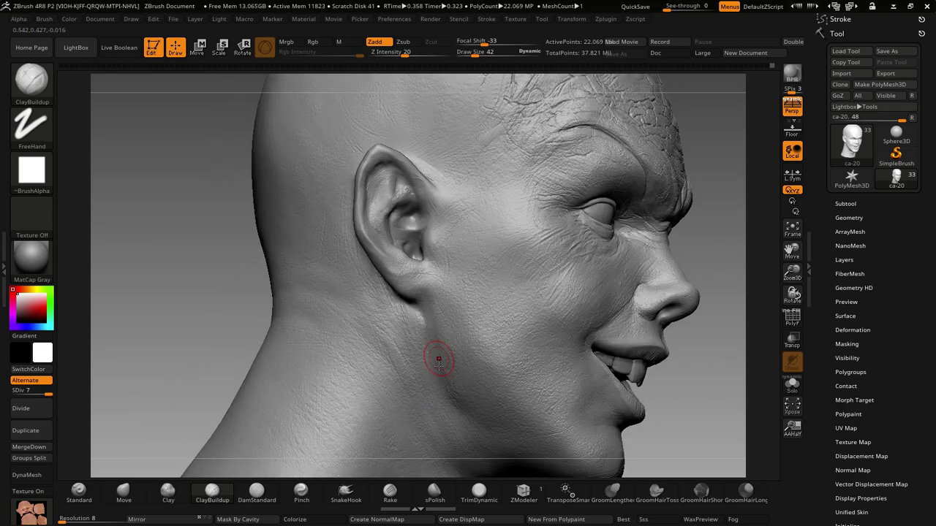
pyautogui.moveTo(470, 446); pyautogui.dragTo(439, 329, button='right')
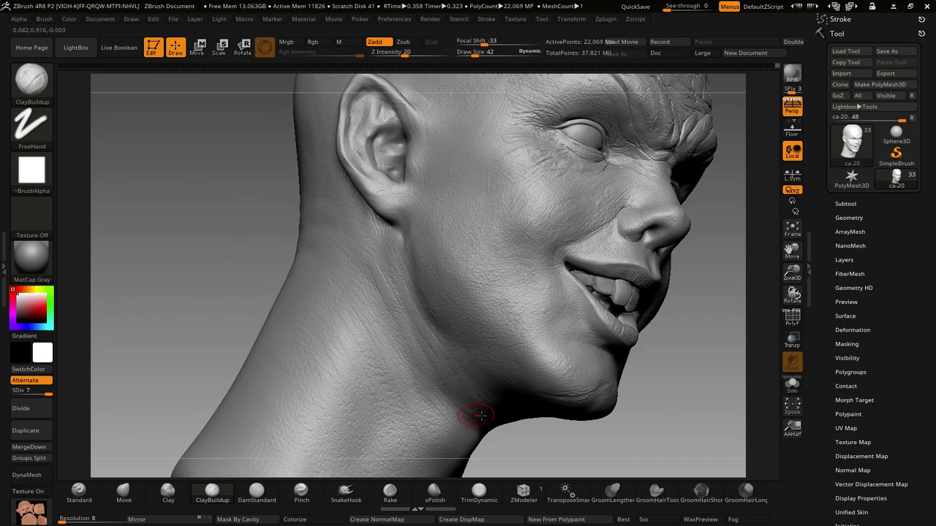
pyautogui.moveTo(481, 416); pyautogui.dragTo(473, 346, button='right')
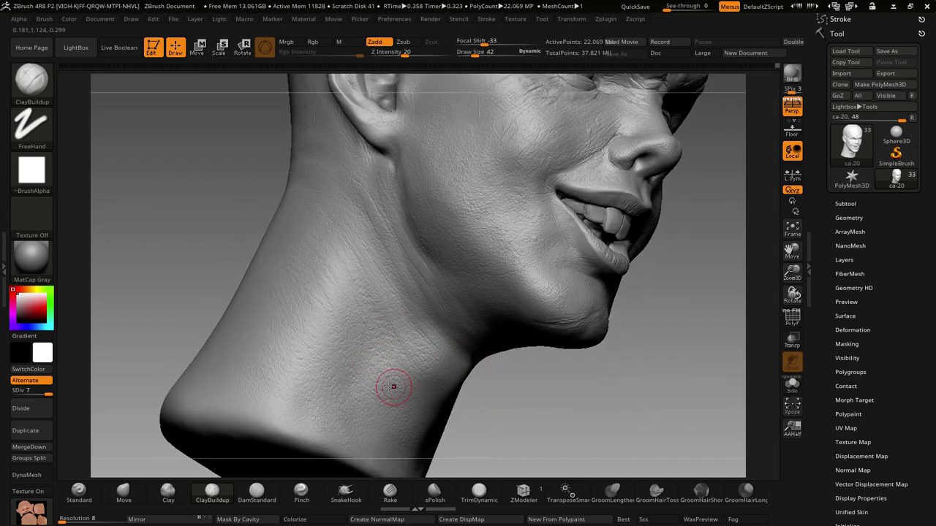
pyautogui.moveTo(443, 391); pyautogui.dragTo(488, 379, button='right')
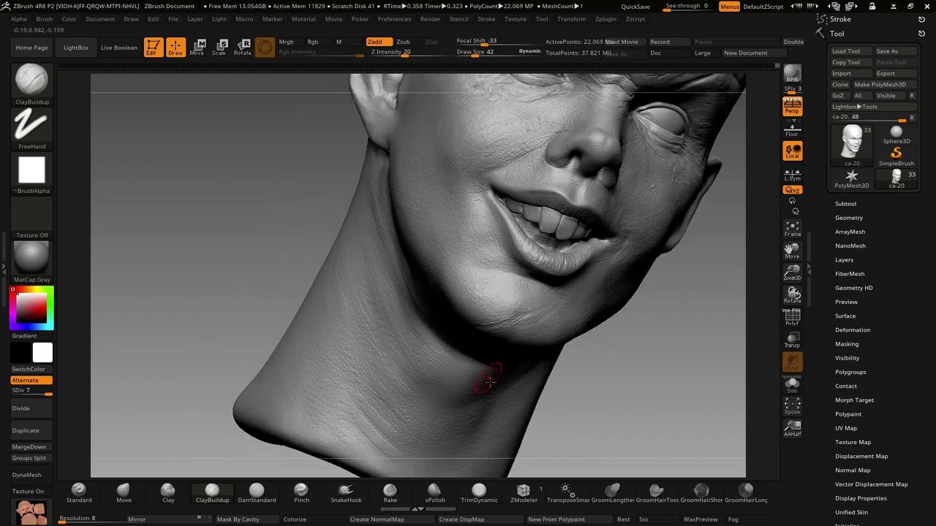
pyautogui.press('ctrl')
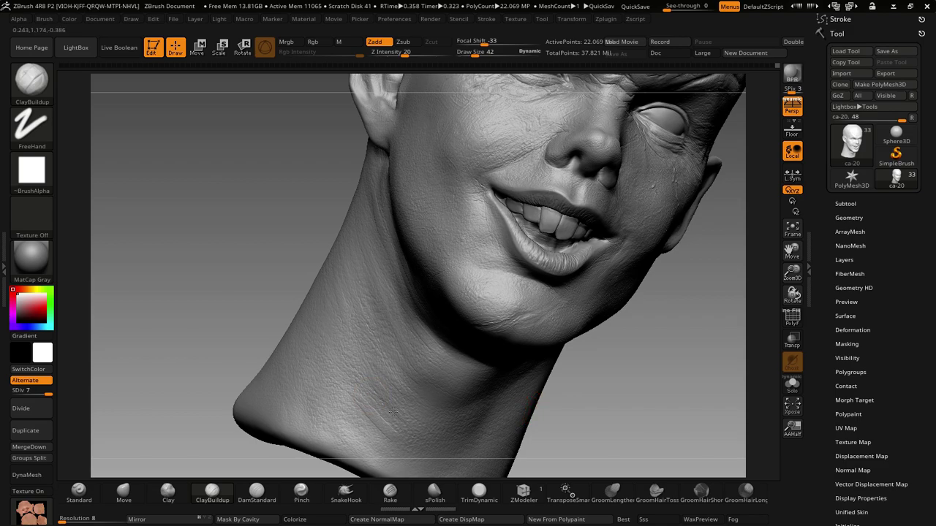
pyautogui.moveTo(598, 359)
pyautogui.mouseDown(button='right')
pyautogui.moveTo(471, 416)
pyautogui.moveTo(420, 376)
pyautogui.mouseUp(button='right')
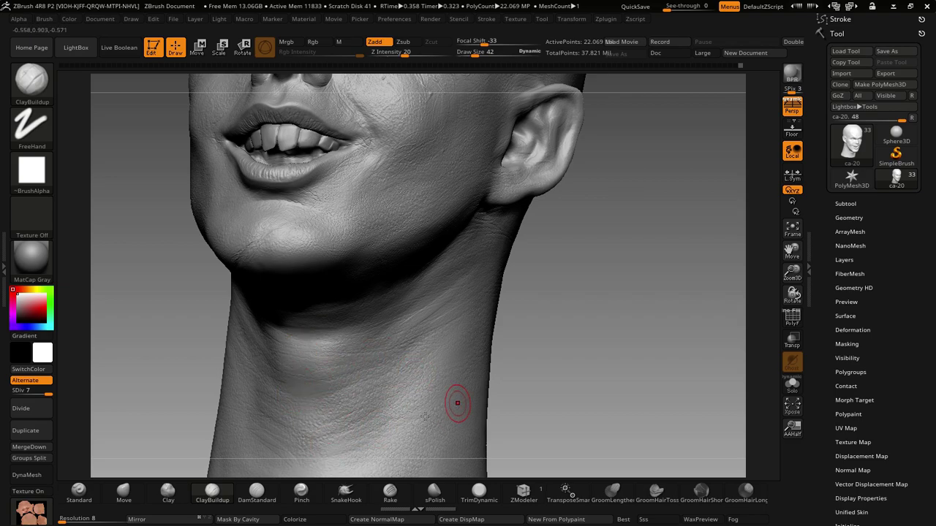
pyautogui.moveTo(388, 394); pyautogui.dragTo(476, 355, button='right')
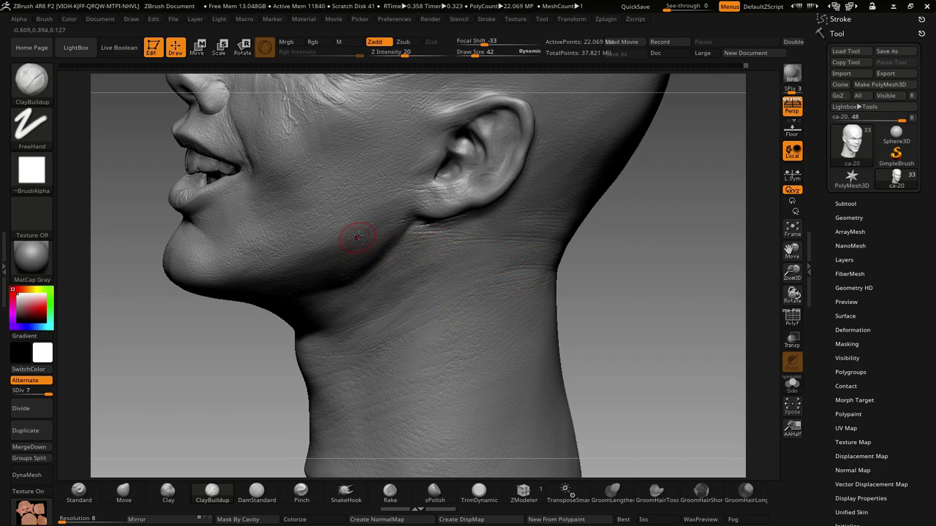
pyautogui.moveTo(373, 216)
pyautogui.mouseDown(button='right')
pyautogui.moveTo(470, 261)
pyautogui.moveTo(469, 323)
pyautogui.mouseUp(button='right')
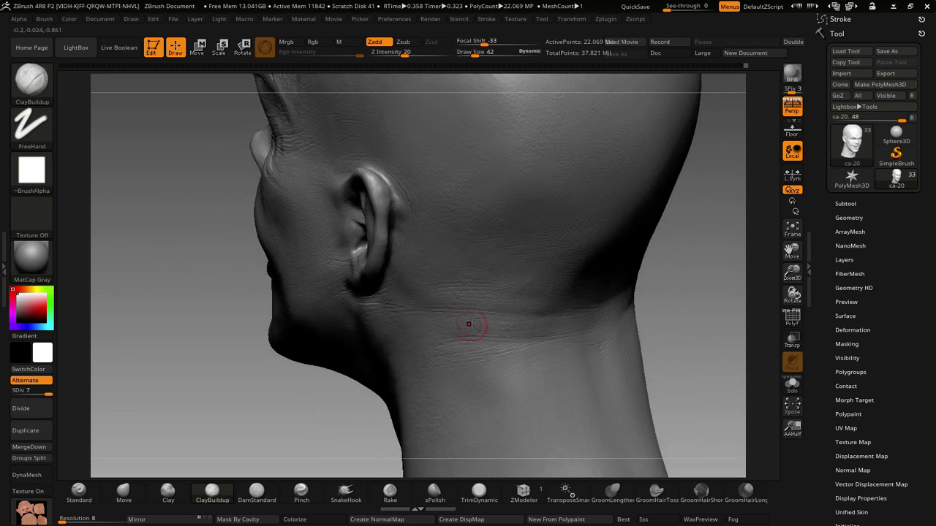
pyautogui.moveTo(607, 308); pyautogui.dragTo(557, 321, button='right')
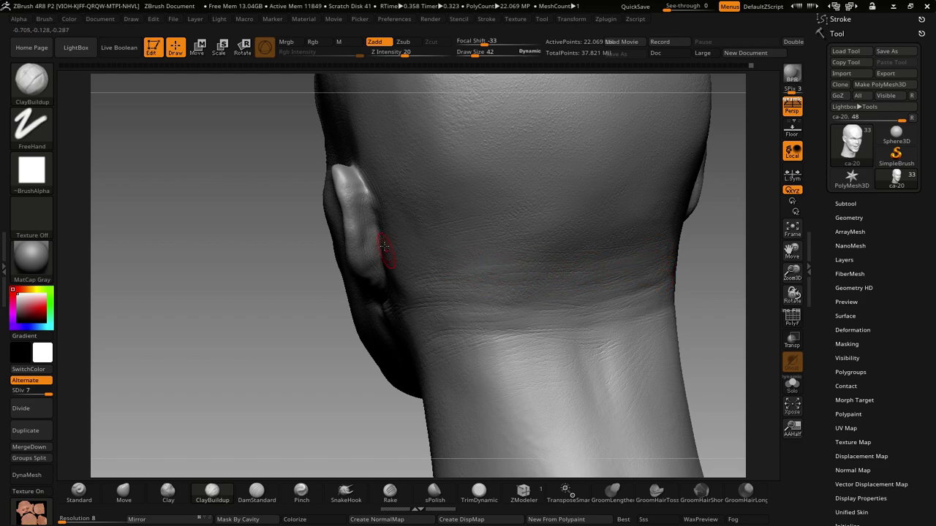
pyautogui.moveTo(366, 261); pyautogui.dragTo(375, 220, button='right')
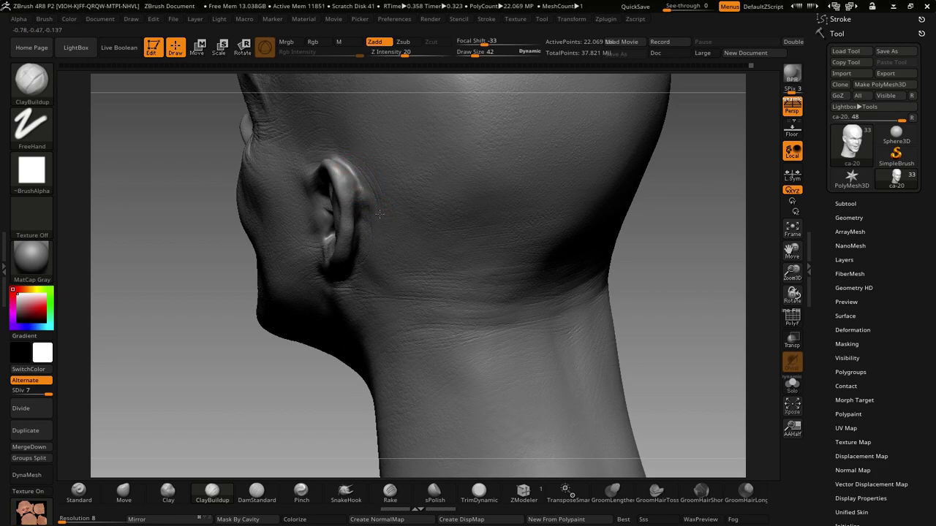
pyautogui.moveTo(578, 199); pyautogui.dragTo(499, 277, button='right')
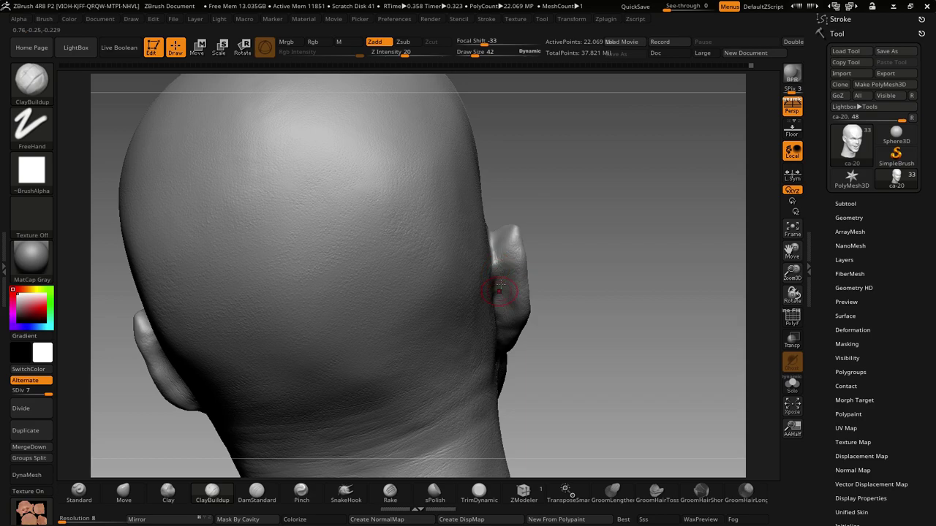
pyautogui.moveTo(499, 285); pyautogui.dragTo(494, 243, button='right')
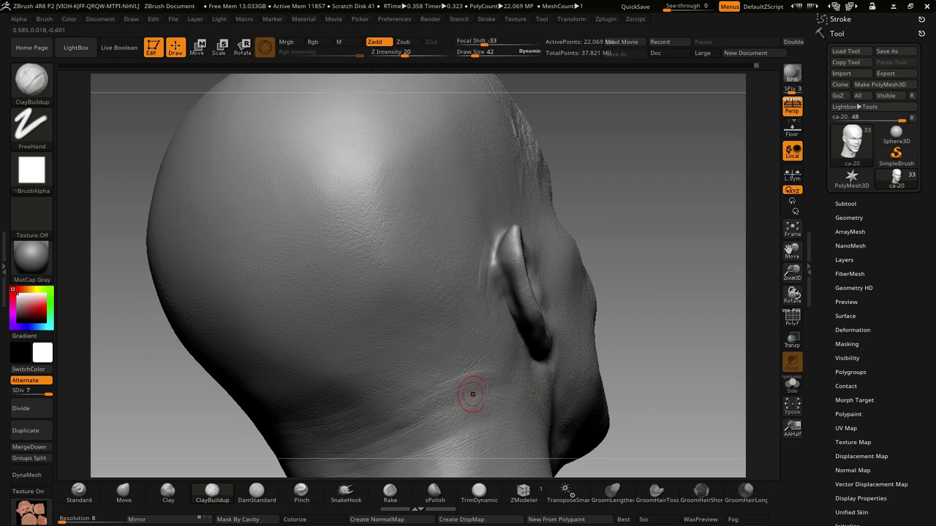
pyautogui.moveTo(487, 398); pyautogui.dragTo(594, 354, button='right')
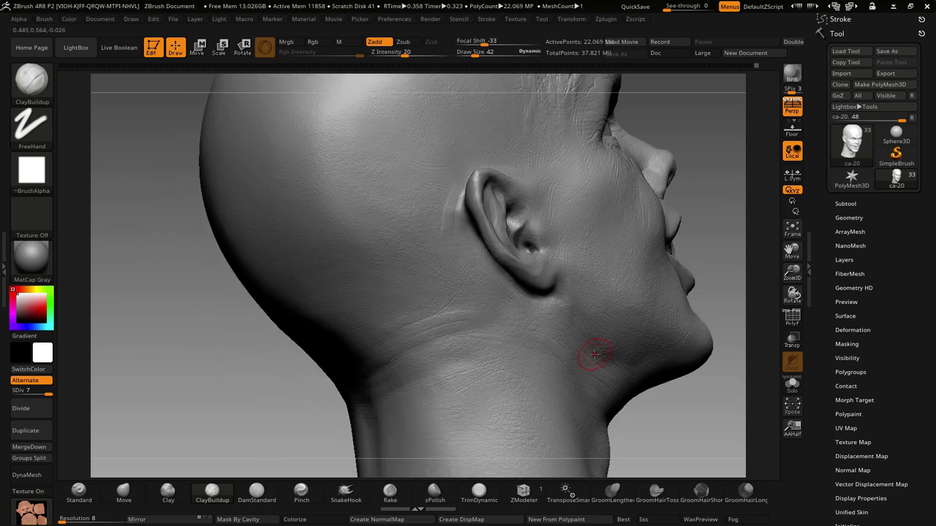
pyautogui.moveTo(496, 305)
pyautogui.mouseDown(button='right')
pyautogui.moveTo(391, 394)
pyautogui.moveTo(474, 356)
pyautogui.mouseUp(button='right')
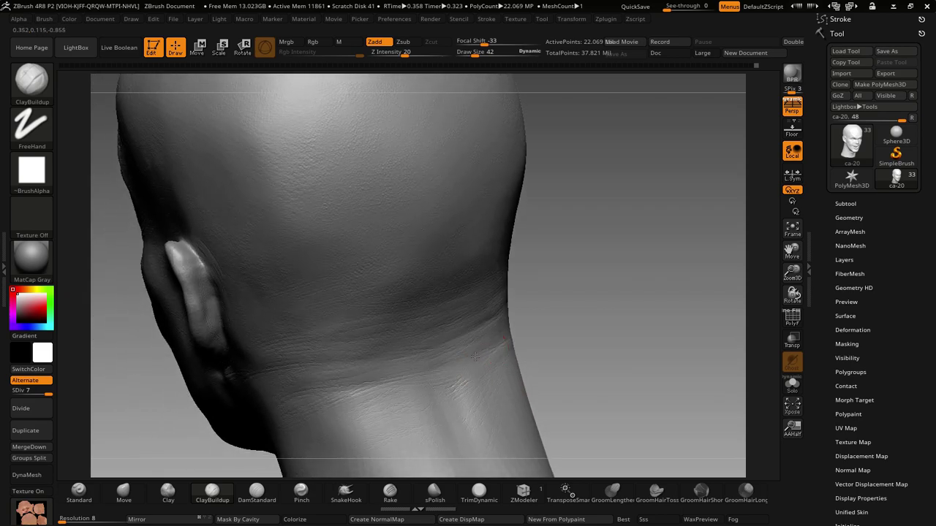
pyautogui.press('ctrl')
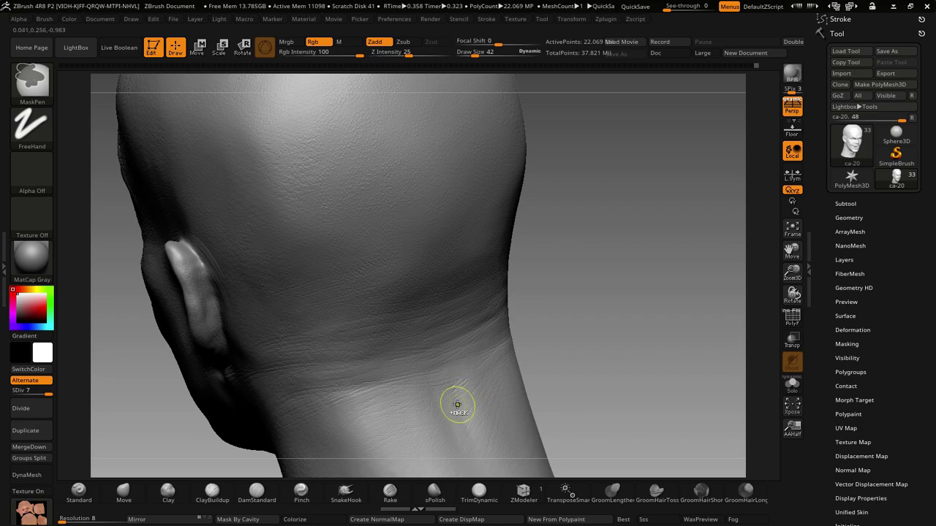
pyautogui.press('ctrl')
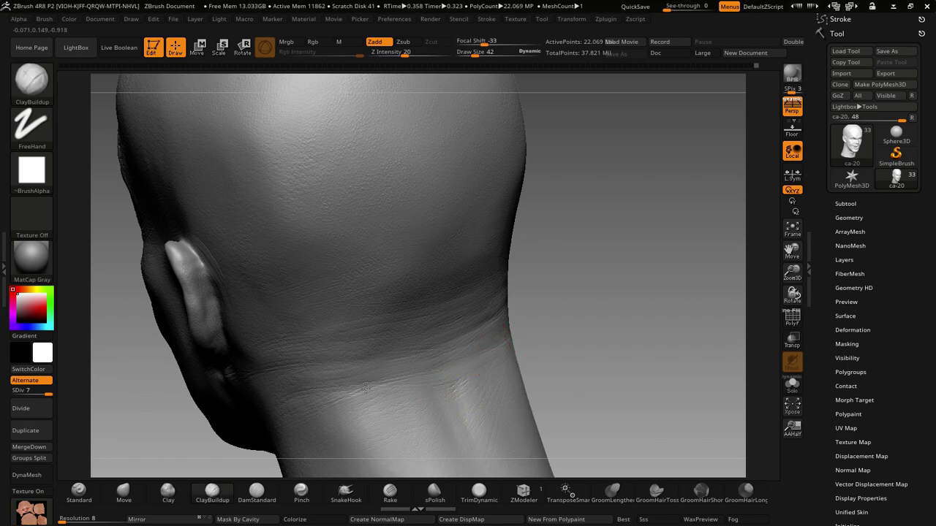
pyautogui.moveTo(308, 346)
pyautogui.mouseDown(button='right')
pyautogui.moveTo(344, 314)
pyautogui.moveTo(445, 304)
pyautogui.mouseUp(button='right')
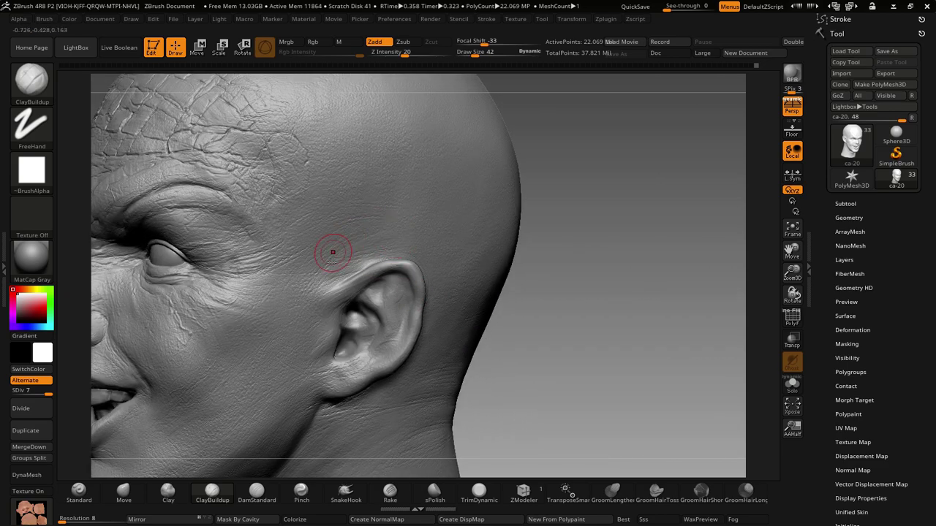
# - Turn to the cracked forehead and lower the brush Draw Size from 42 to 30
pyautogui.moveTo(334, 246)
pyautogui.mouseDown(button='right')
pyautogui.moveTo(445, 229)
pyautogui.moveTo(449, 237)
pyautogui.moveTo(465, 204)
pyautogui.mouseUp(button='right')
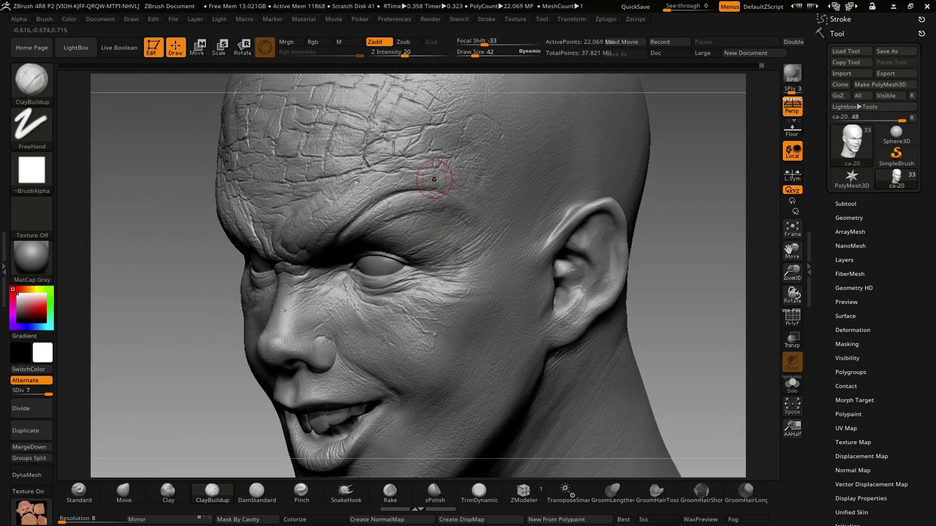
pyautogui.moveTo(409, 181); pyautogui.dragTo(480, 310, button='right')
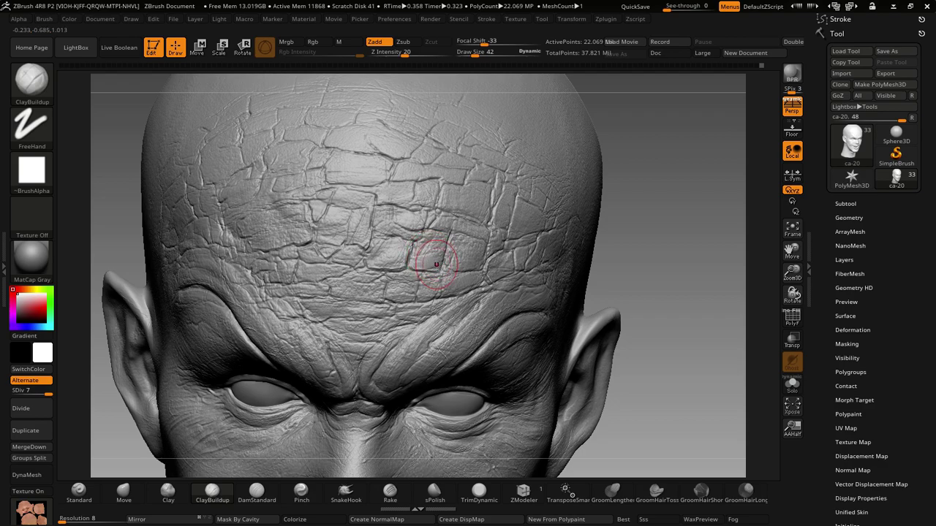
pyautogui.moveTo(437, 265); pyautogui.dragTo(446, 276, button='right')
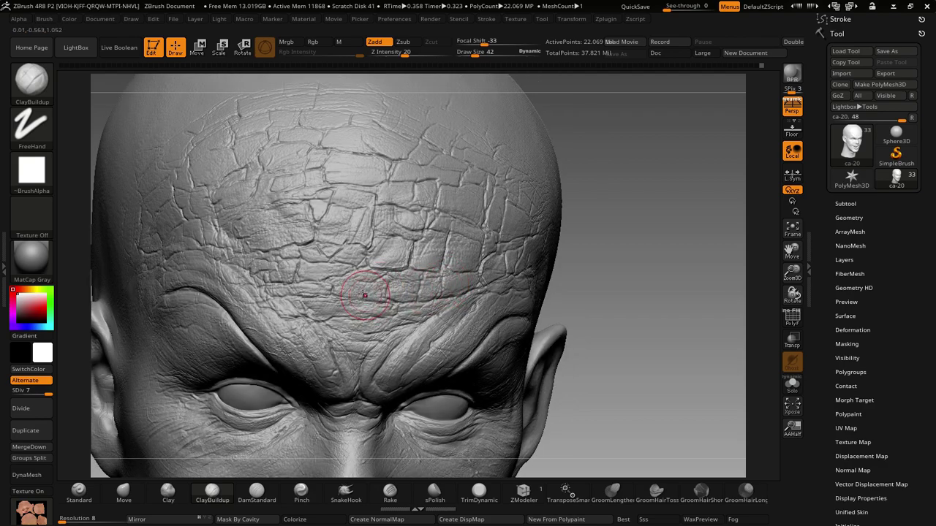
pyautogui.moveTo(364, 295)
pyautogui.mouseDown(button='right')
pyautogui.moveTo(424, 340)
pyautogui.moveTo(417, 317)
pyautogui.mouseUp(button='right')
pyautogui.press('space')
pyautogui.moveTo(397, 299); pyautogui.dragTo(406, 316)
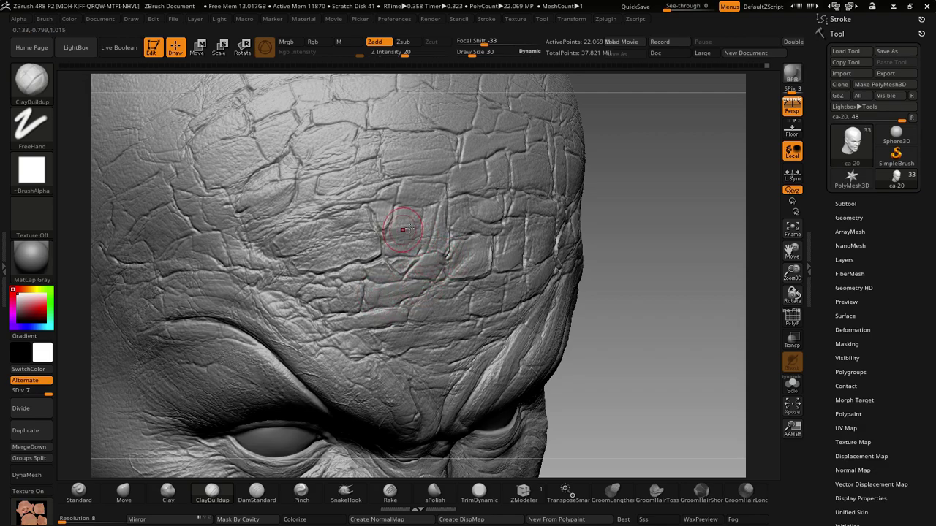
pyautogui.moveTo(403, 229)
pyautogui.mouseDown()
pyautogui.moveTo(522, 330)
pyautogui.moveTo(467, 332)
pyautogui.mouseUp()
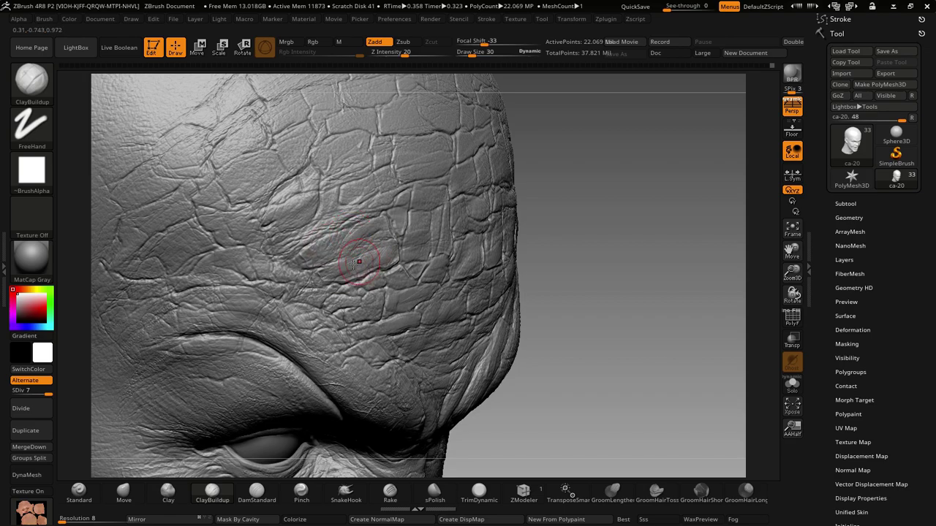
pyautogui.moveTo(359, 262)
pyautogui.mouseDown(button='right')
pyautogui.moveTo(427, 321)
pyautogui.moveTo(376, 329)
pyautogui.mouseUp(button='right')
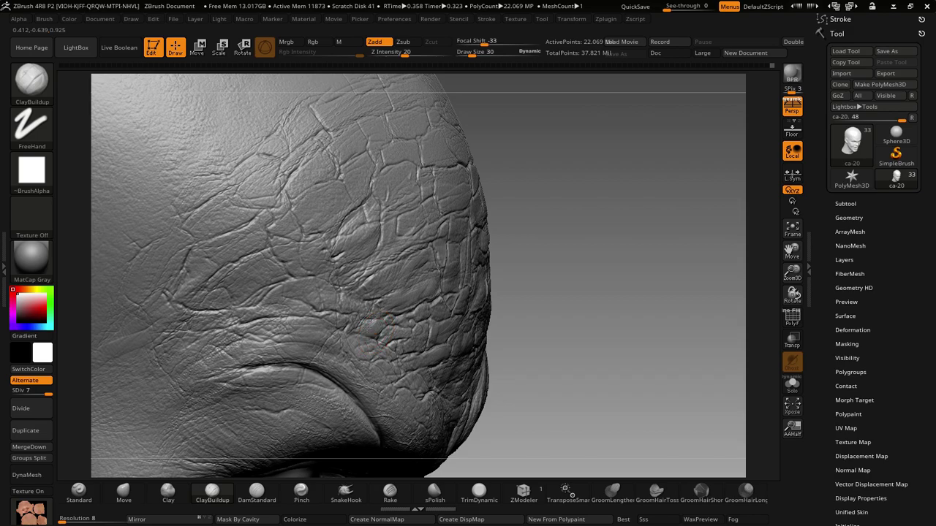
pyautogui.moveTo(419, 303); pyautogui.dragTo(476, 272, button='right')
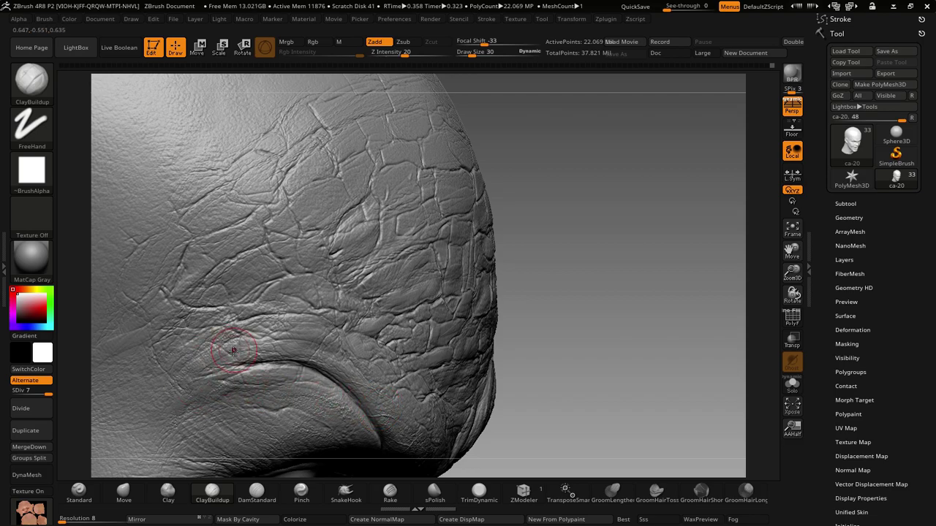
pyautogui.moveTo(292, 322)
pyautogui.mouseDown(button='right')
pyautogui.moveTo(375, 340)
pyautogui.moveTo(334, 311)
pyautogui.mouseUp(button='right')
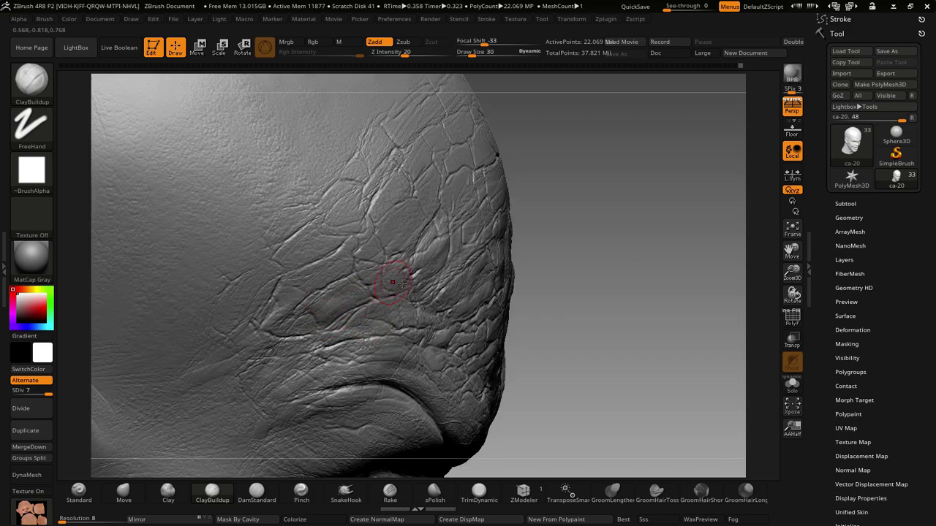
pyautogui.moveTo(392, 282); pyautogui.dragTo(417, 271, button='right')
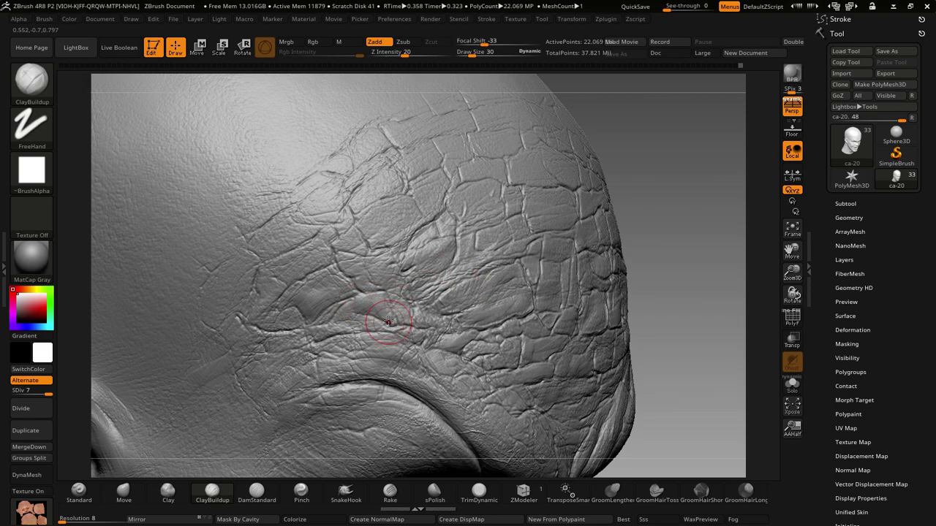
pyautogui.moveTo(388, 322); pyautogui.dragTo(390, 314, button='right')
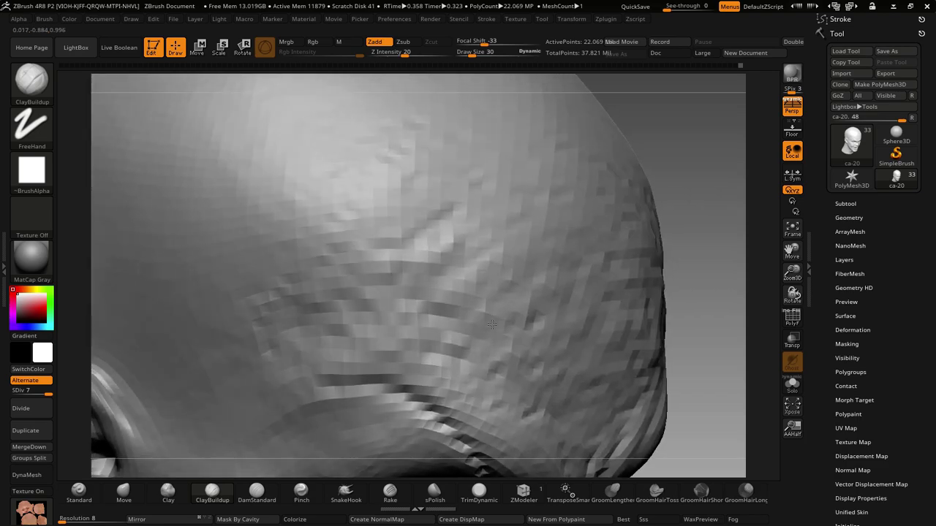
pyautogui.keyDown('ctrl'); pyautogui.moveTo(383, 209); pyautogui.dragTo(516, 351, button='right'); pyautogui.keyUp('ctrl')
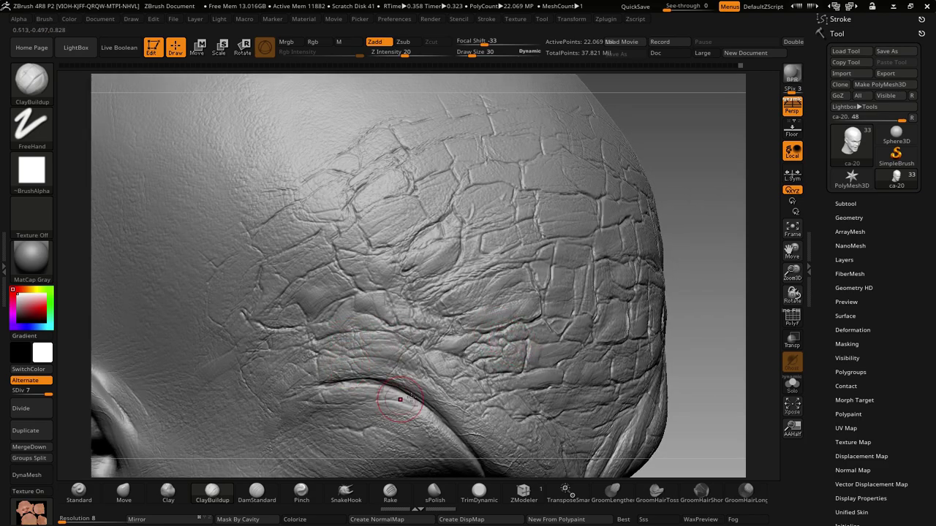
pyautogui.moveTo(400, 400)
pyautogui.mouseDown(button='right')
pyautogui.moveTo(528, 354)
pyautogui.moveTo(512, 286)
pyautogui.mouseUp(button='right')
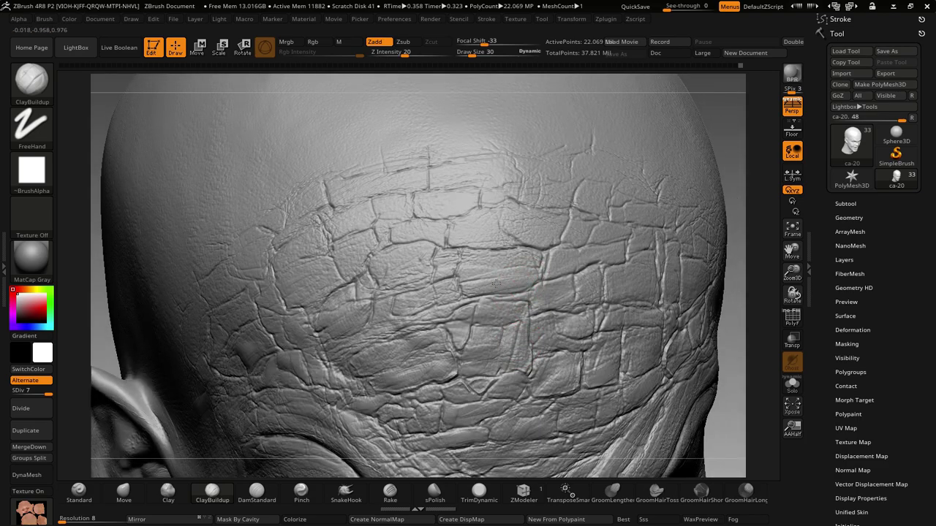
# - Smooth two harsh crack ridges on the side of the scalp, then check the cracked dome
pyautogui.moveTo(526, 261); pyautogui.dragTo(575, 275, button='right')
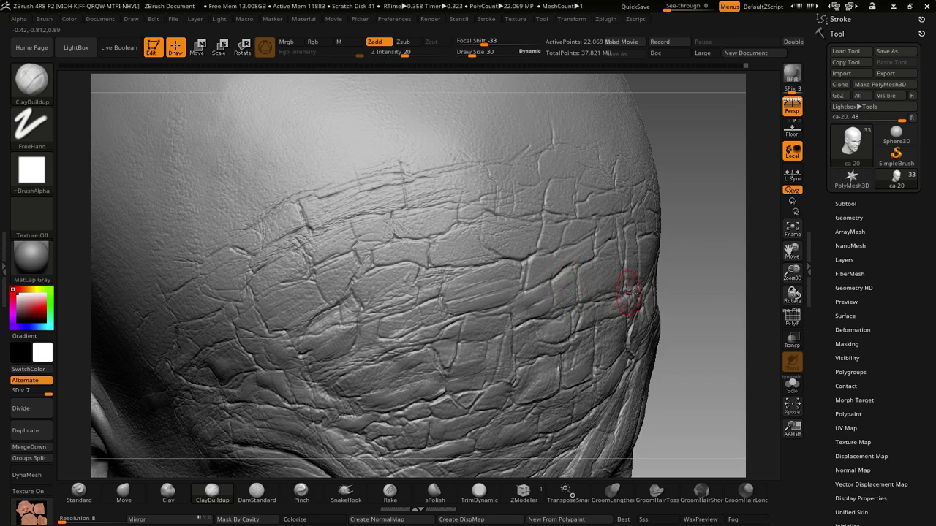
pyautogui.moveTo(629, 293); pyautogui.dragTo(622, 283, button='right')
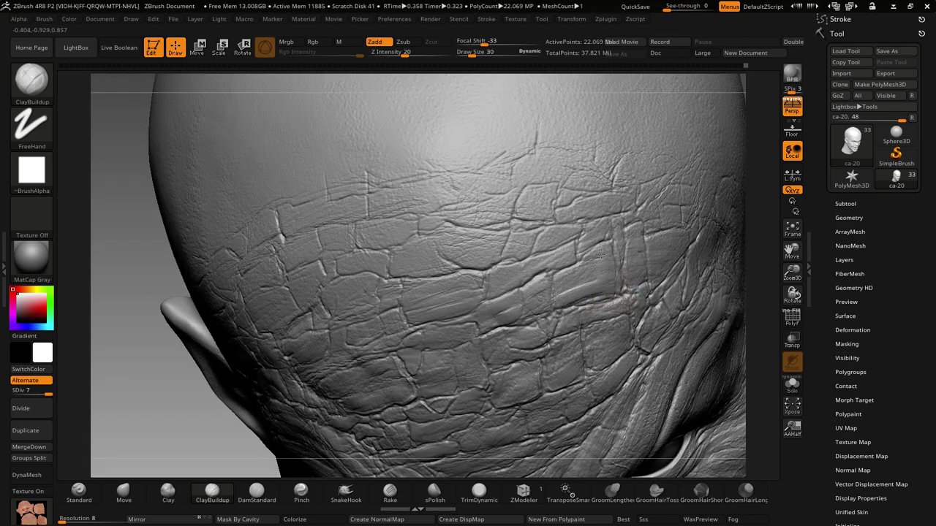
pyautogui.moveTo(595, 267); pyautogui.dragTo(570, 282)
pyautogui.moveTo(570, 282); pyautogui.dragTo(556, 322, button='right')
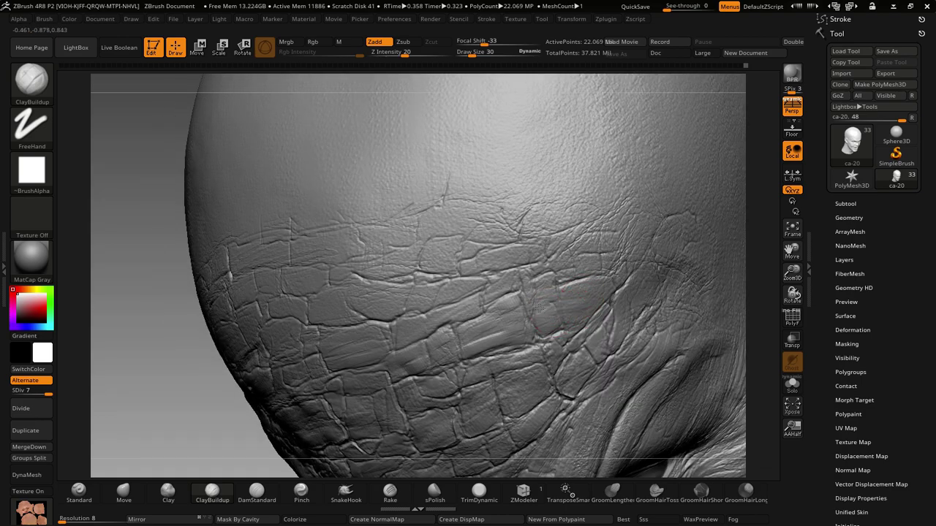
pyautogui.moveTo(611, 283); pyautogui.dragTo(582, 298)
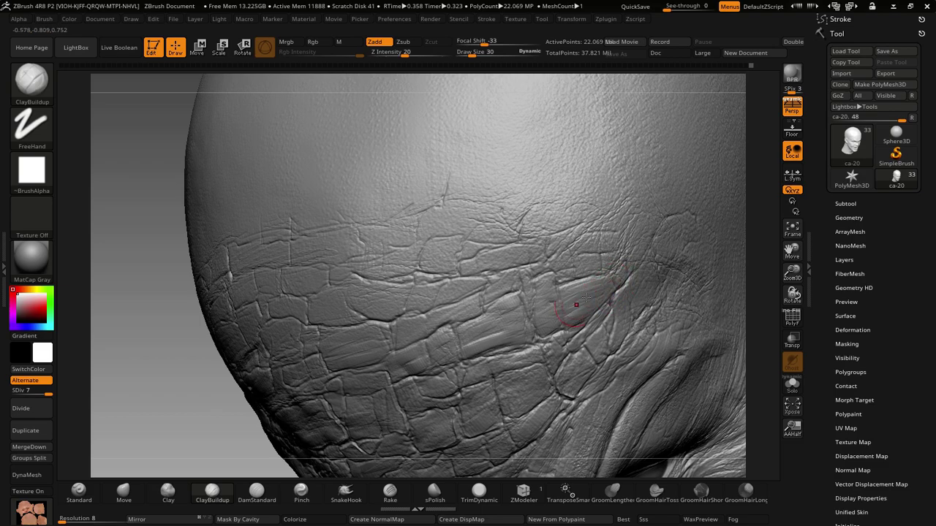
pyautogui.moveTo(560, 357); pyautogui.dragTo(510, 359, button='right')
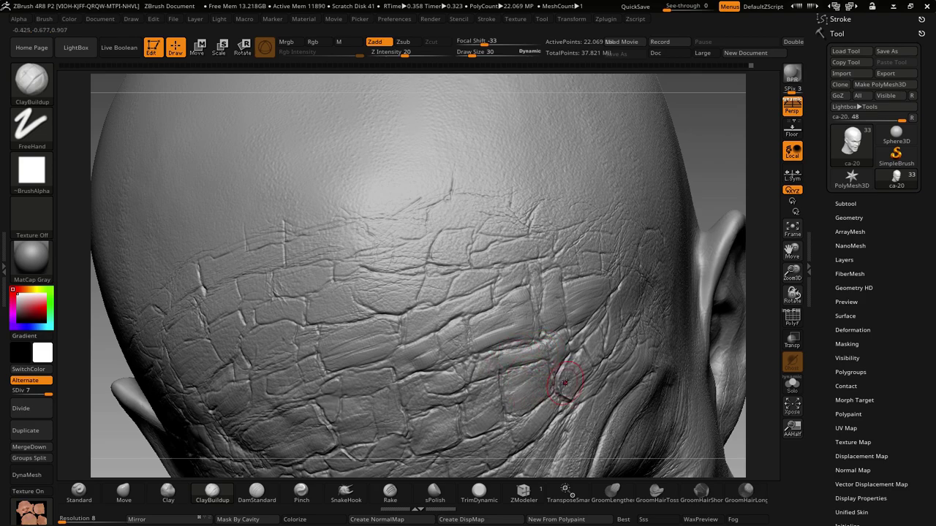
pyautogui.moveTo(565, 382); pyautogui.dragTo(596, 372, button='right')
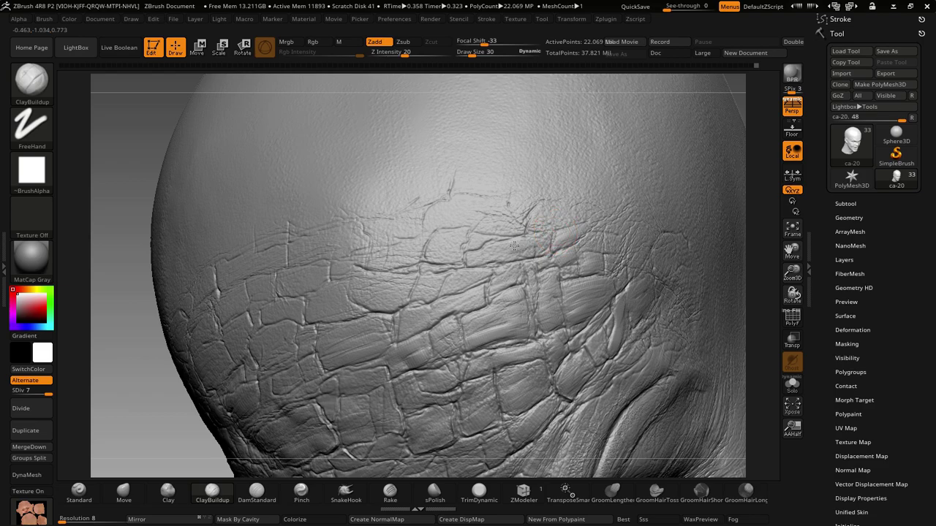
pyautogui.moveTo(560, 226); pyautogui.dragTo(655, 282, button='right')
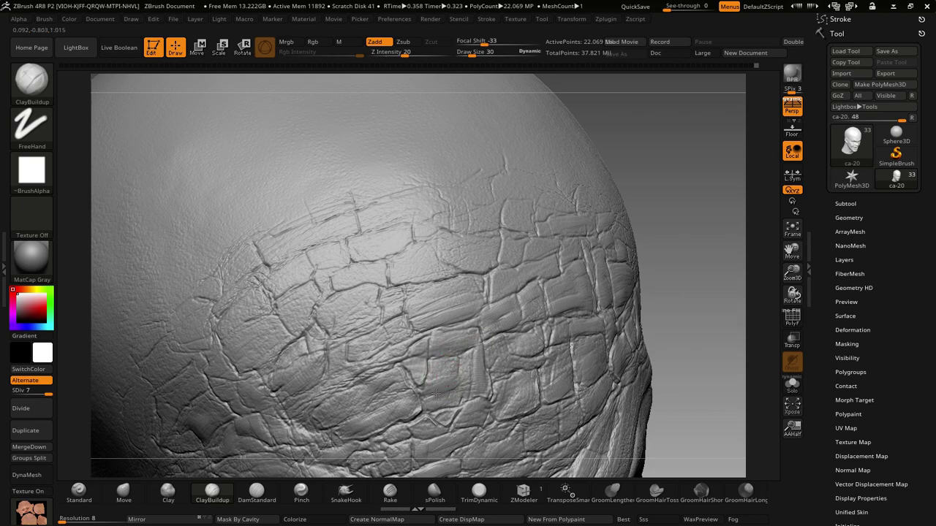
pyautogui.moveTo(444, 366); pyautogui.dragTo(394, 317, button='right')
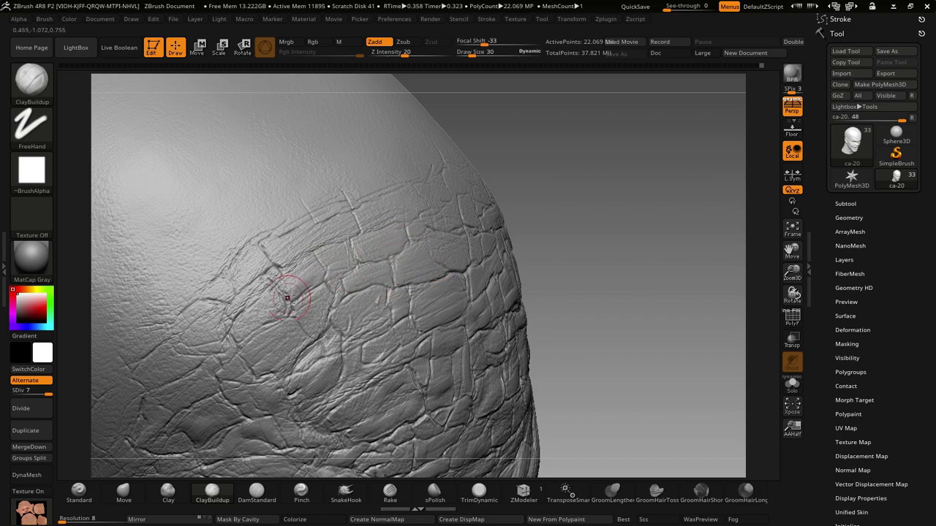
pyautogui.moveTo(291, 296)
pyautogui.mouseDown(button='right')
pyautogui.moveTo(374, 274)
pyautogui.moveTo(610, 400)
pyautogui.moveTo(622, 307)
pyautogui.moveTo(575, 313)
pyautogui.moveTo(591, 303)
pyautogui.moveTo(601, 380)
pyautogui.moveTo(515, 378)
pyautogui.moveTo(552, 388)
pyautogui.mouseUp(button='right')
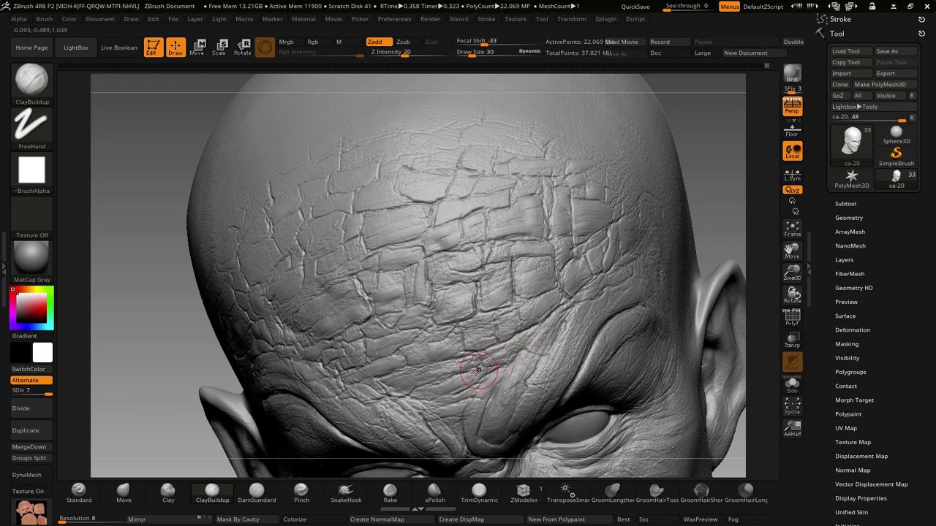
# - Frame the whole grinning head in front view and render it with BPR
pyautogui.moveTo(480, 348); pyautogui.dragTo(585, 322, button='right')
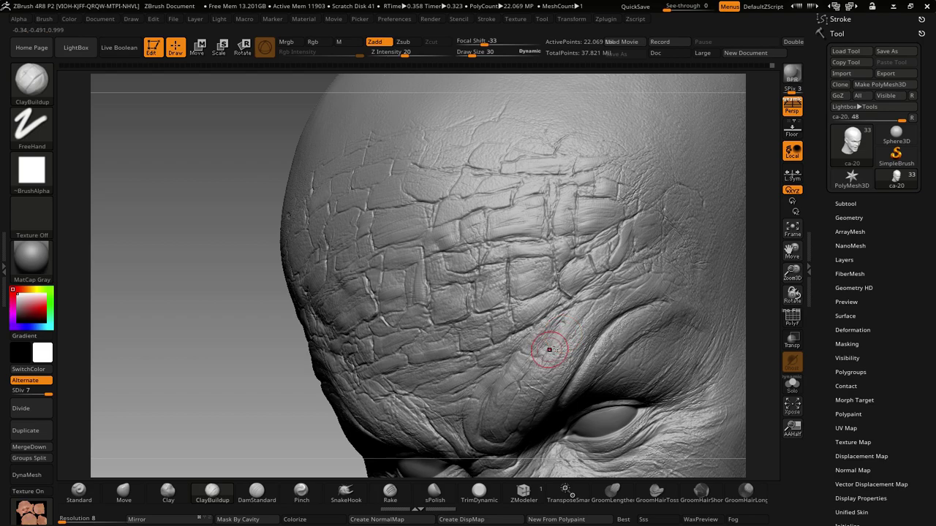
pyautogui.moveTo(548, 344); pyautogui.dragTo(599, 344, button='right')
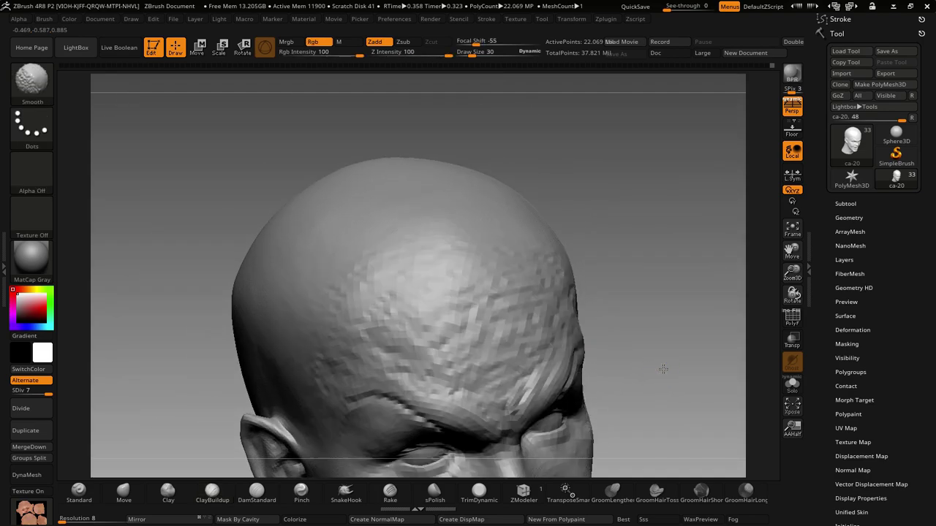
pyautogui.moveTo(654, 372)
pyautogui.mouseDown(button='right')
pyautogui.moveTo(661, 322)
pyautogui.moveTo(664, 371)
pyautogui.moveTo(669, 359)
pyautogui.moveTo(652, 380)
pyautogui.moveTo(695, 340)
pyautogui.moveTo(644, 376)
pyautogui.mouseUp(button='right')
pyautogui.click(792, 73)
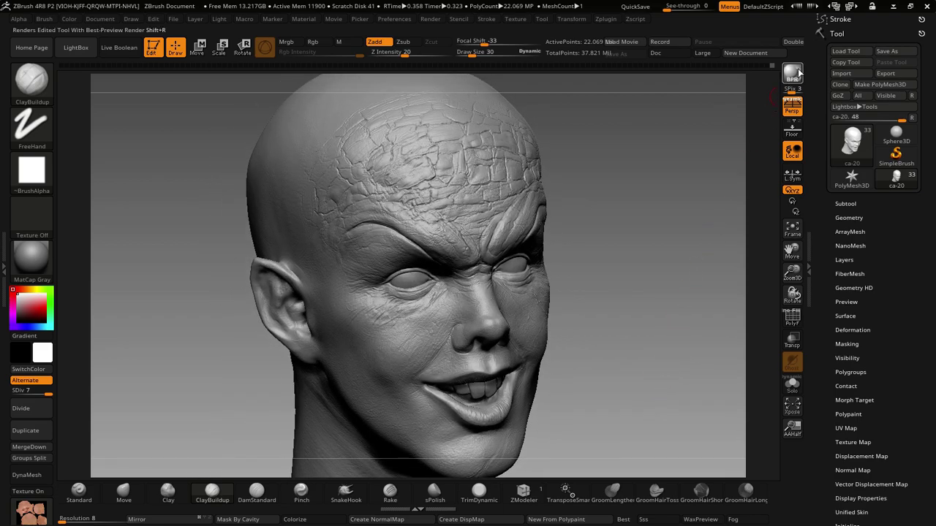